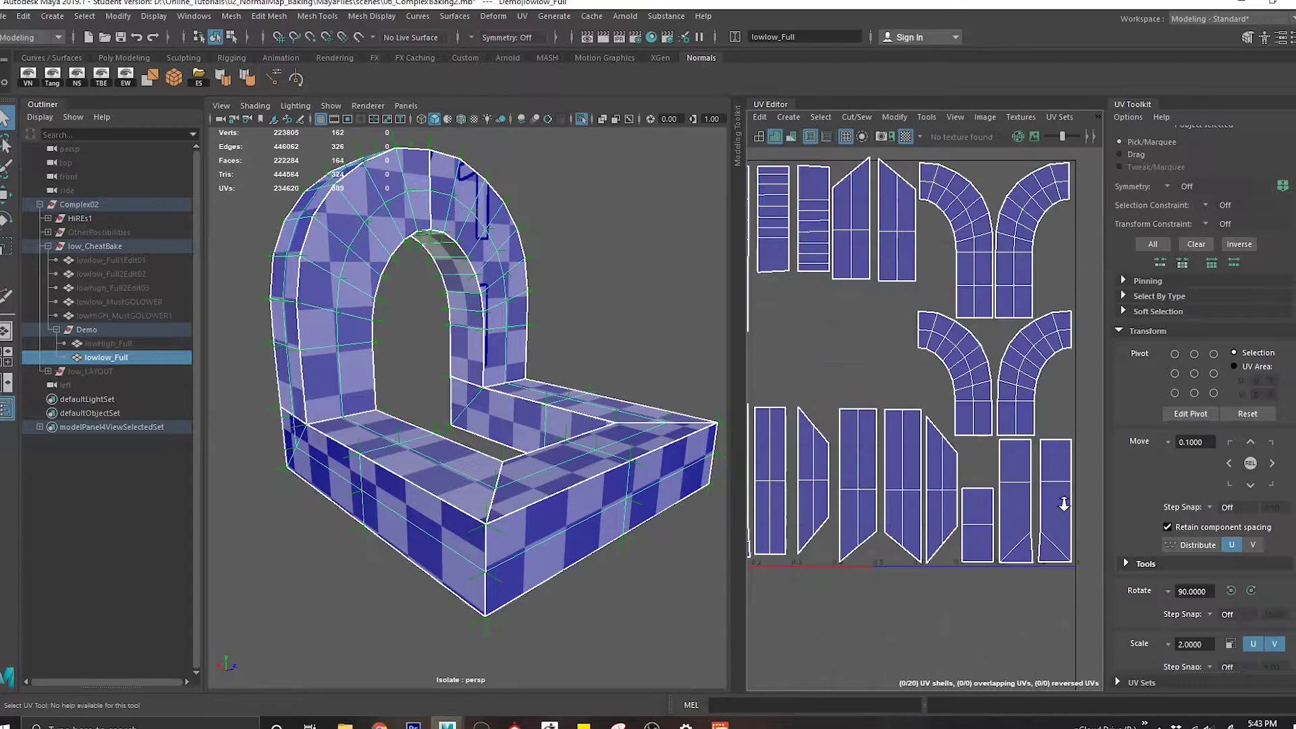
Widen the UV Editor pane so the whole UV layout fits beside the model.
middle_click_drag(918, 394, 945, 405, "alt")
left_click_drag(747, 409, 623, 425)
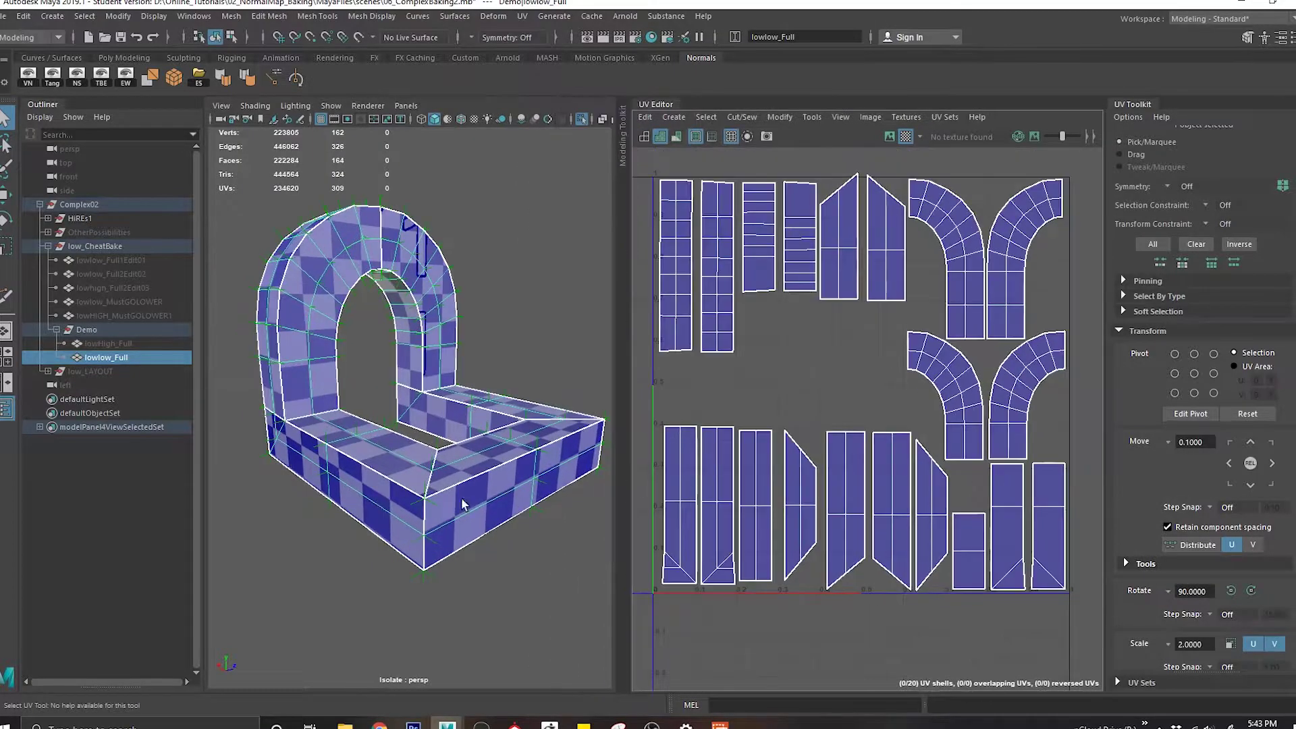
right_click_drag(463, 420, 431, 409, "alt")
left_click_drag(430, 409, 397, 399, "alt")
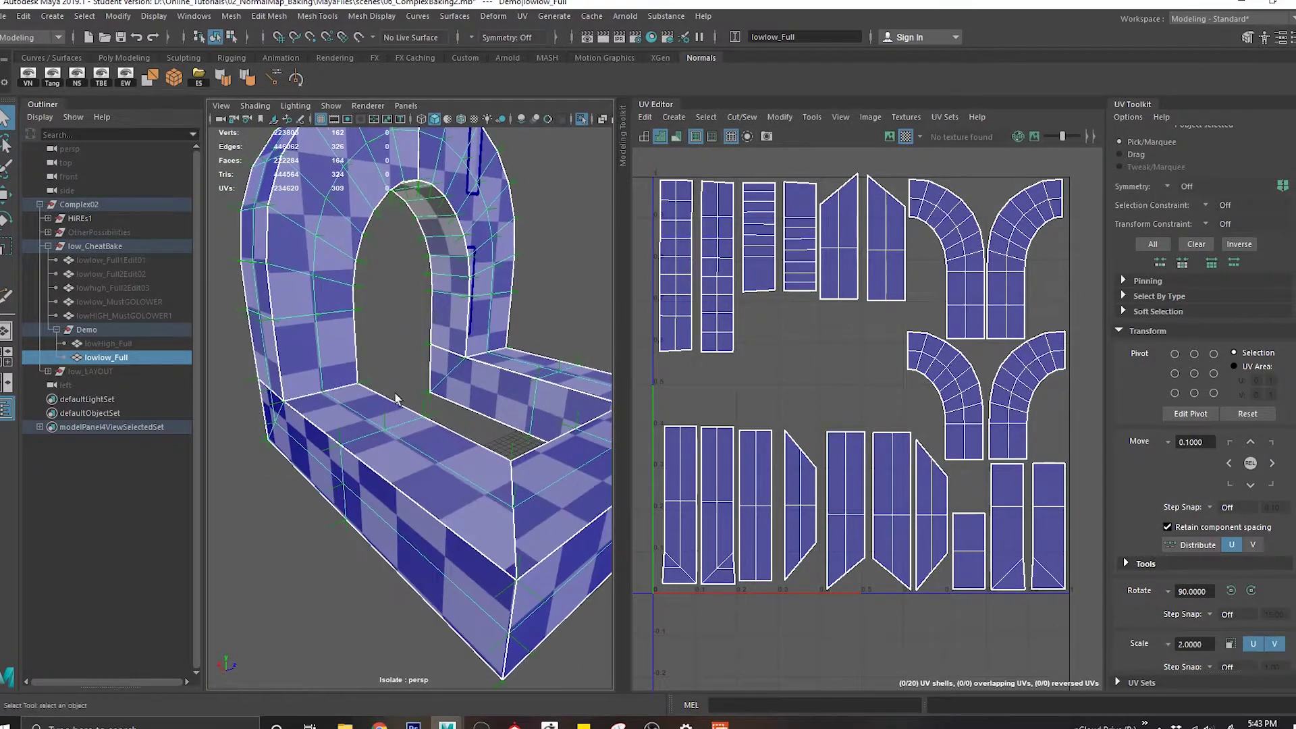
Delete the lengthwise edge loops running through the middle of the arch and base faces of lowlow_Full.
double_click(314, 305)
left_click(295, 436, "shift")
left_click_drag(485, 485, 541, 365, "alt")
left_click_drag(543, 410, 364, 332, "alt")
left_click(360, 330)
right_click_drag(361, 330, 398, 310)
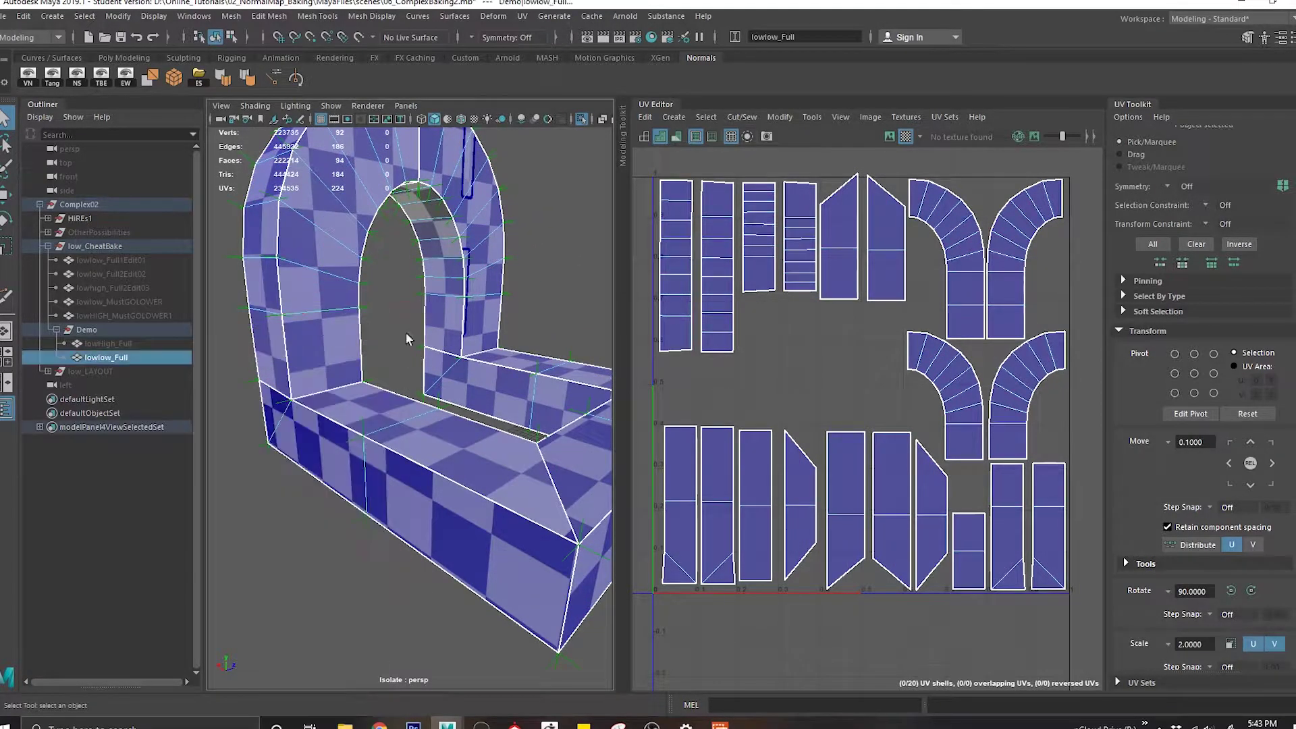
Examine the crosswise edges at the middle of the base's long side in edge selection mode.
left_click_drag(406, 333, 426, 408, "alt")
middle_click_drag(426, 408, 427, 388, "alt")
left_click_drag(427, 387, 429, 397, "alt")
right_click_drag(429, 397, 469, 428, "alt")
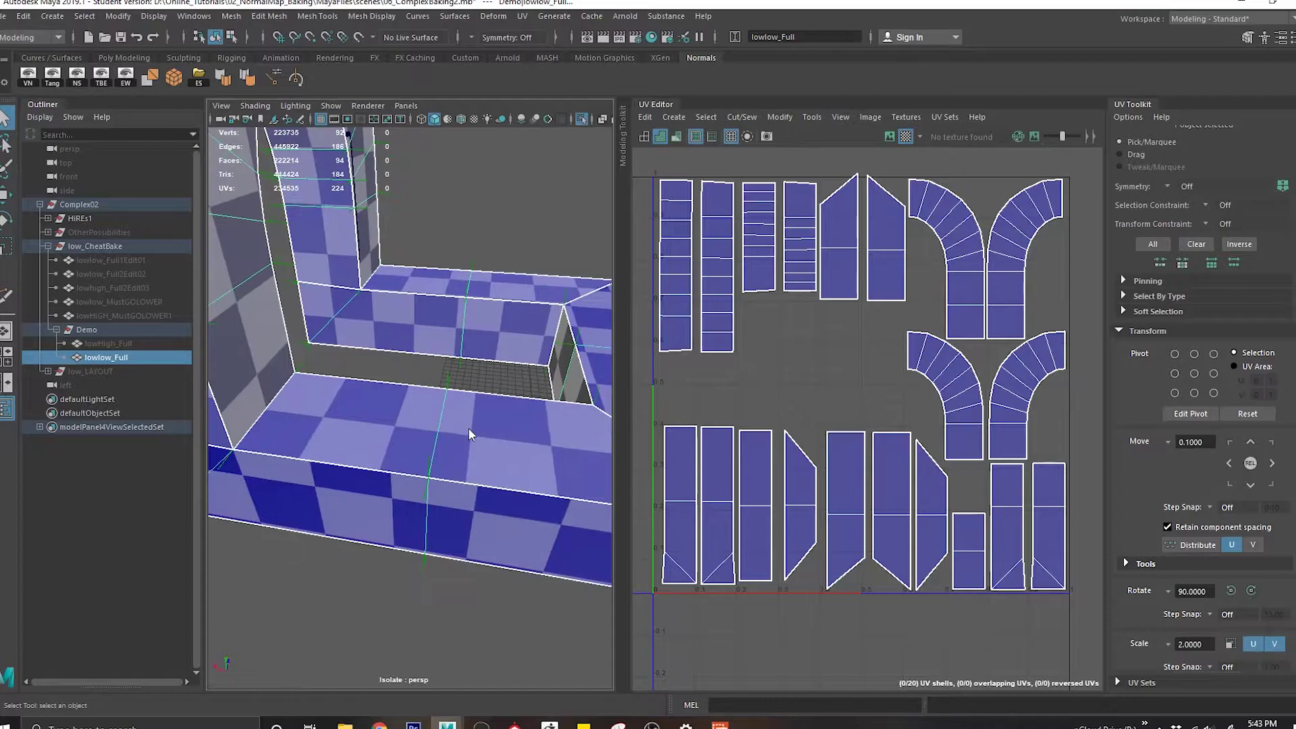
right_click_drag(466, 352, 466, 316)
double_click(439, 437)
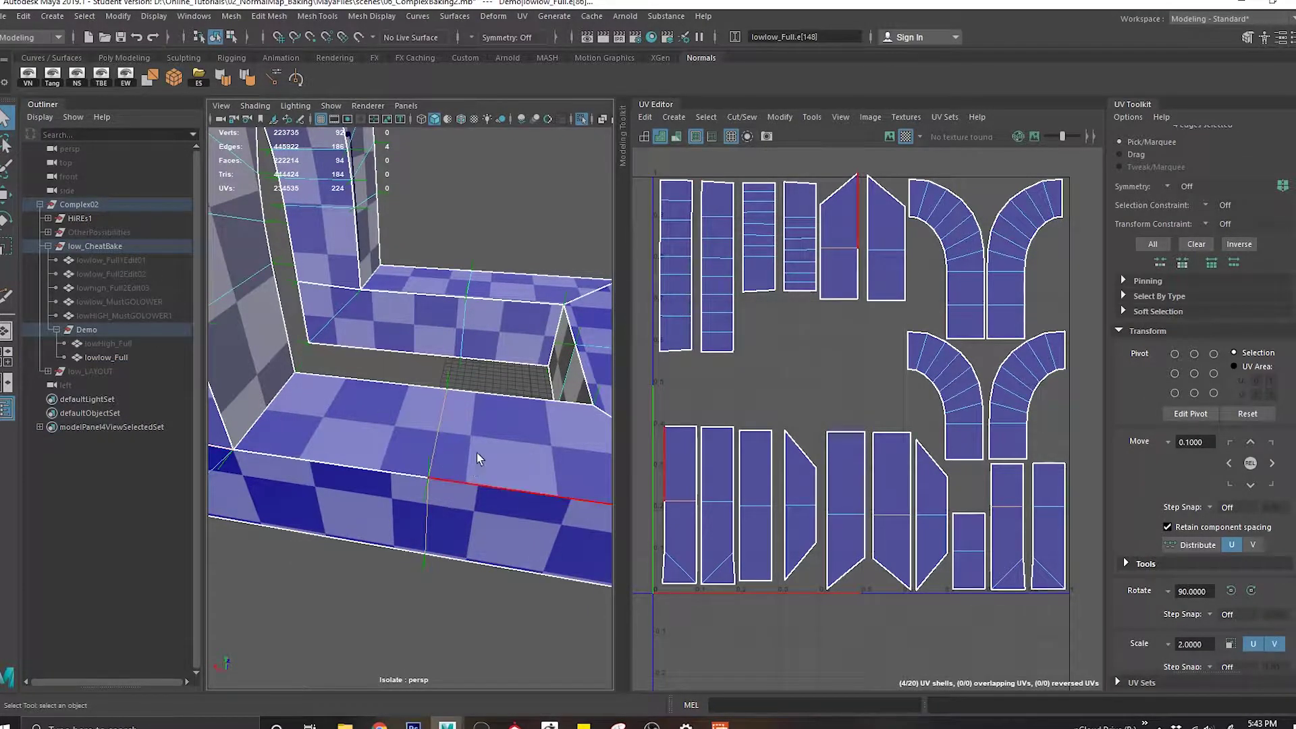
left_click_drag(420, 484, 408, 463, "alt")
right_click_drag(396, 347, 463, 327)
Show the HiREs1 group together with lowlow_Full to compare the high-resolution detail with the low-poly base.
left_click(99, 233)
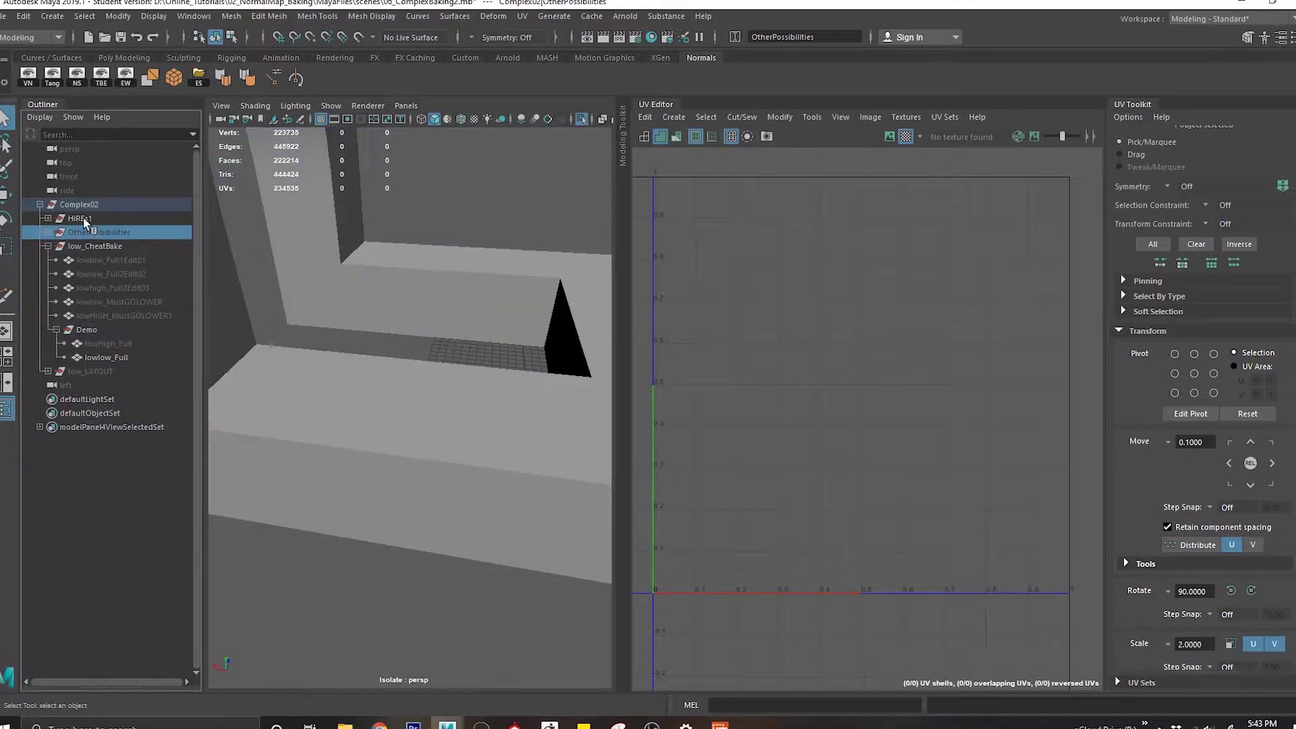
left_click(79, 218)
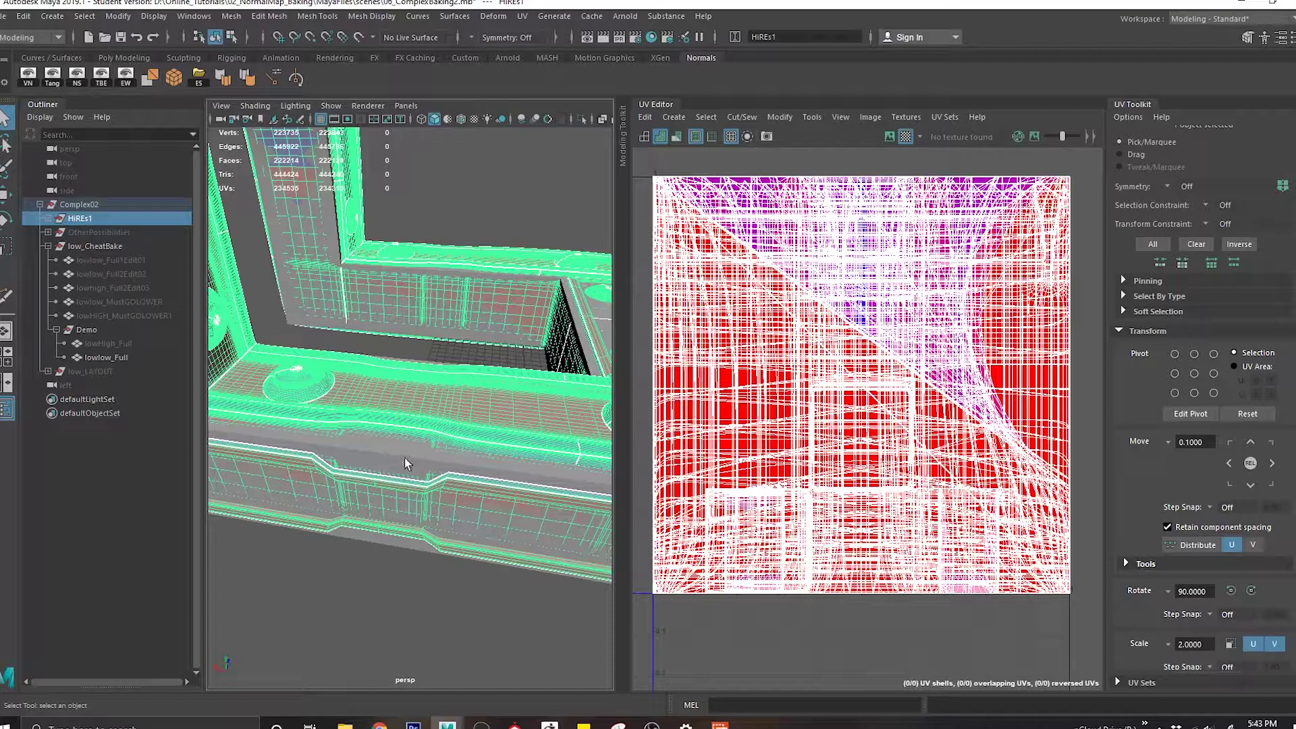
key("ctrl+1")
left_click(396, 606)
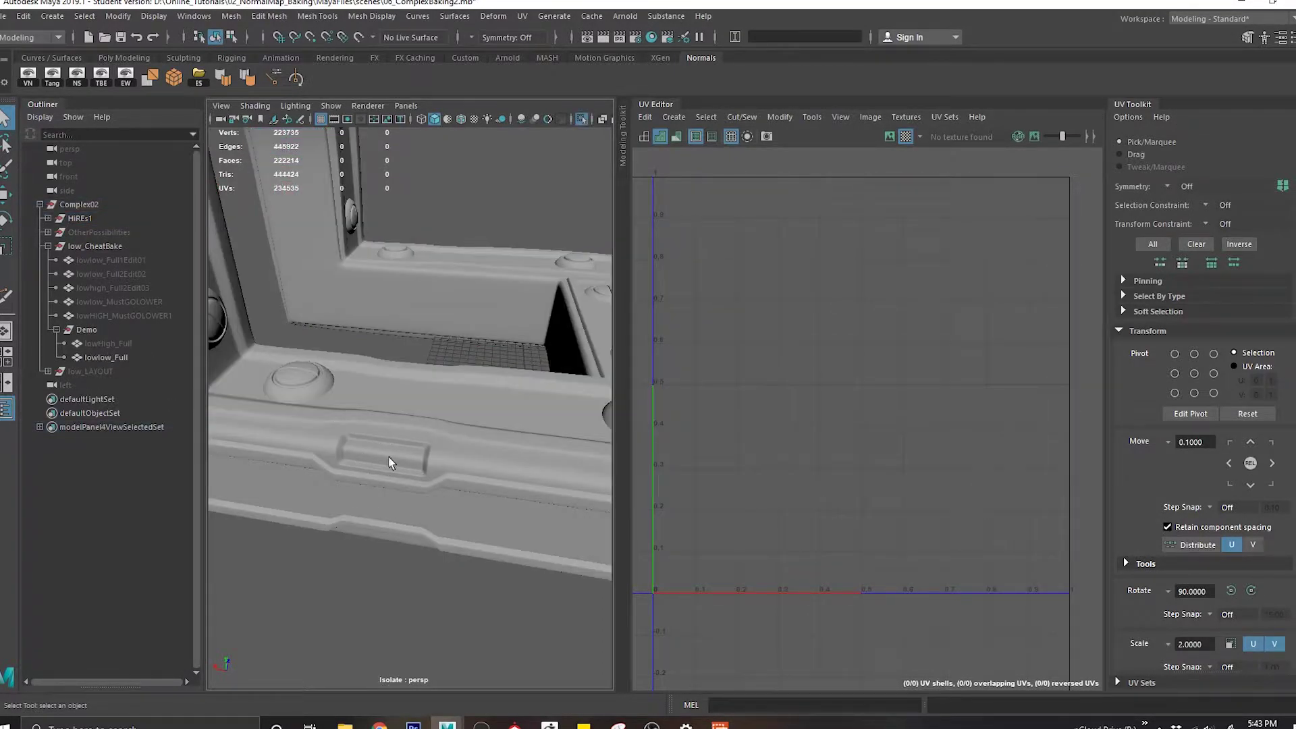
left_click(106, 358)
key("ctrl+1")
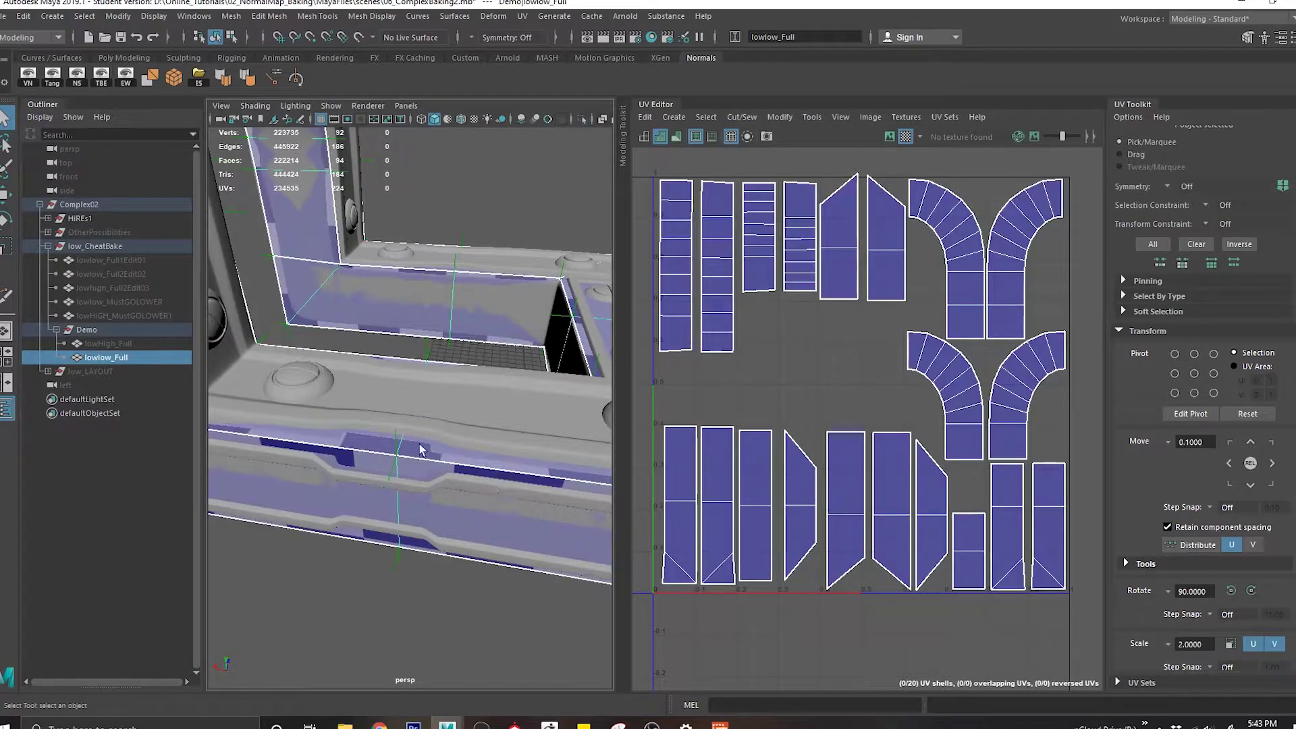
Hide the HiREs1 group and reselect the lowlow_Full mesh.
left_click(115, 218)
key("h")
left_click(314, 435)
Try to insert an edge loop beside the arch's top seam with Multi-Cut, and undo the cut.
scroll(451, 434, "down", 3)
left_click_drag(451, 439, 371, 378, "alt")
middle_click_drag(372, 347, 381, 387, "alt")
left_click_drag(381, 386, 437, 326, "alt")
mouse_move(438, 327)
right_mouse_down("alt")
mouse_move(420, 338)
mouse_move(428, 324)
right_mouse_up("alt")
middle_click_drag(428, 325, 452, 385, "alt")
left_click_drag(452, 384, 434, 322, "alt")
right_click(433, 317, "shift")
left_click(357, 317)
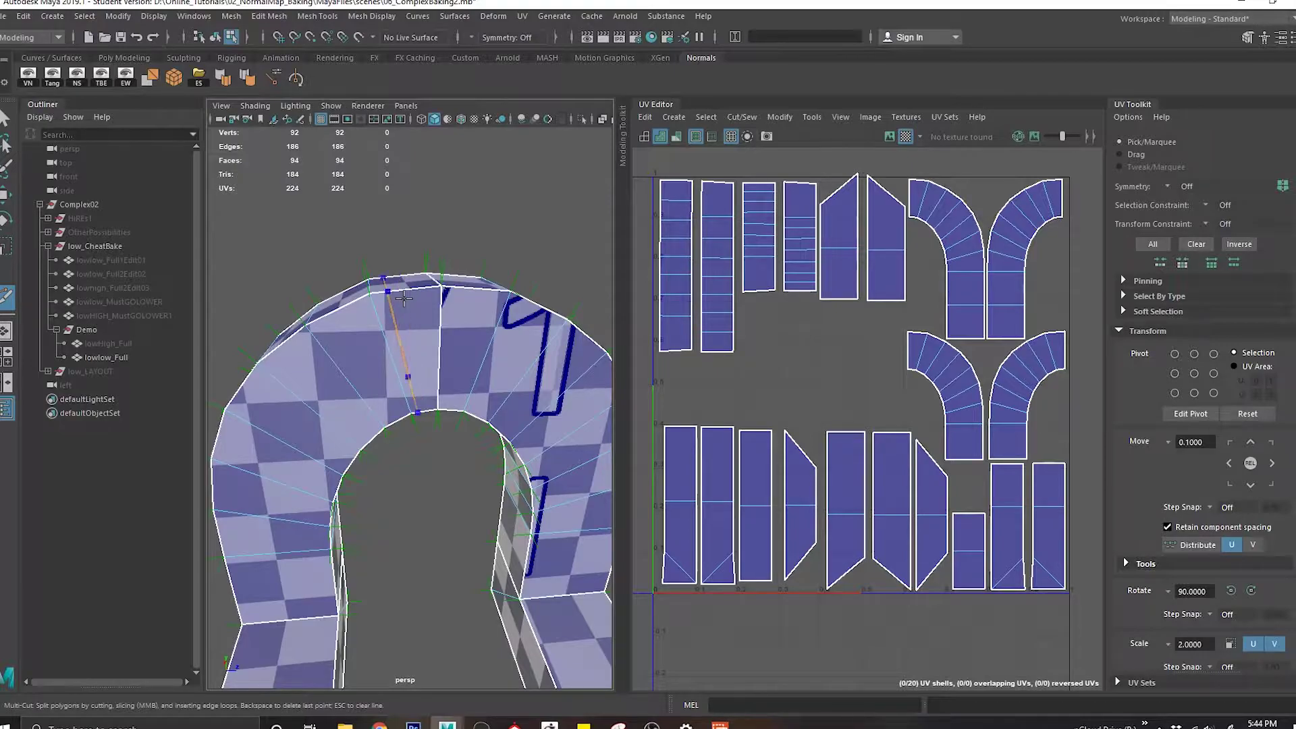
left_click(382, 326, "ctrl+shift")
key("ctrl+z")
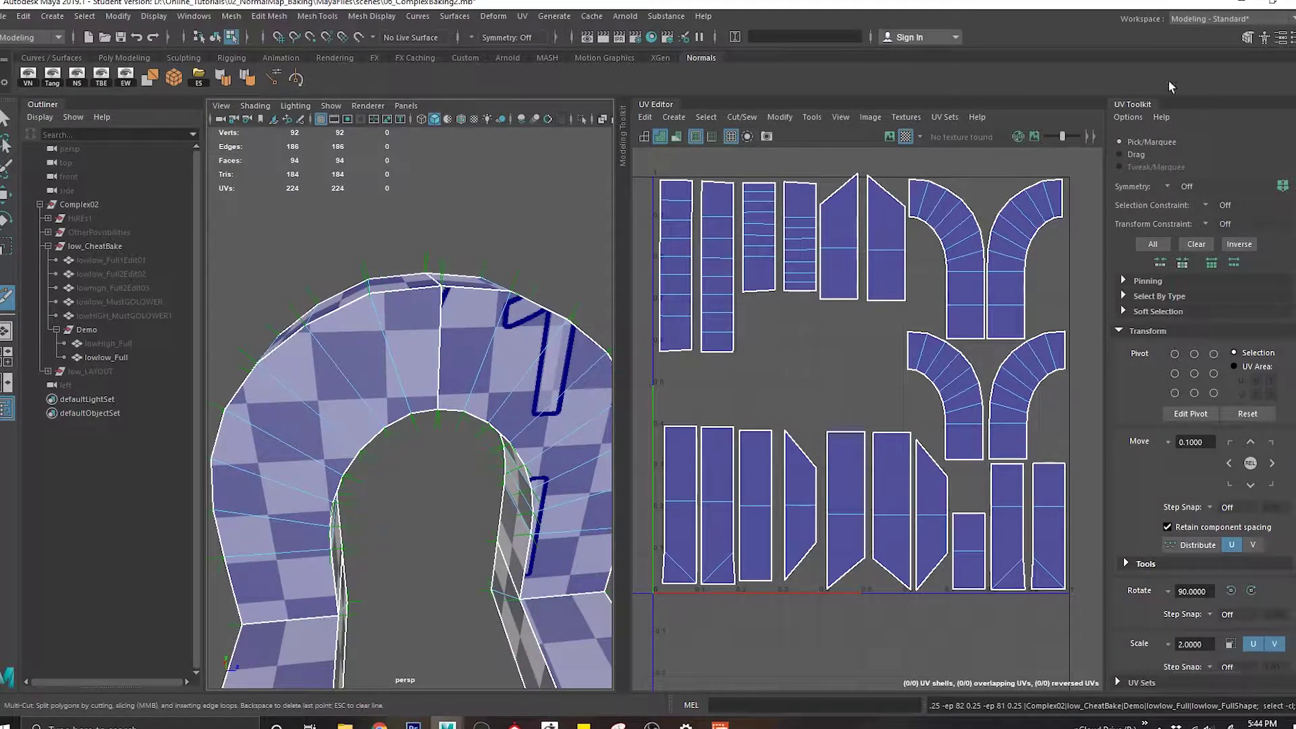
Enable Edge Flow for the Multi-Cut tool and insert one edge loop on each side of the arch's top seam.
left_click(1249, 38)
scroll(631, 457, "down", 1)
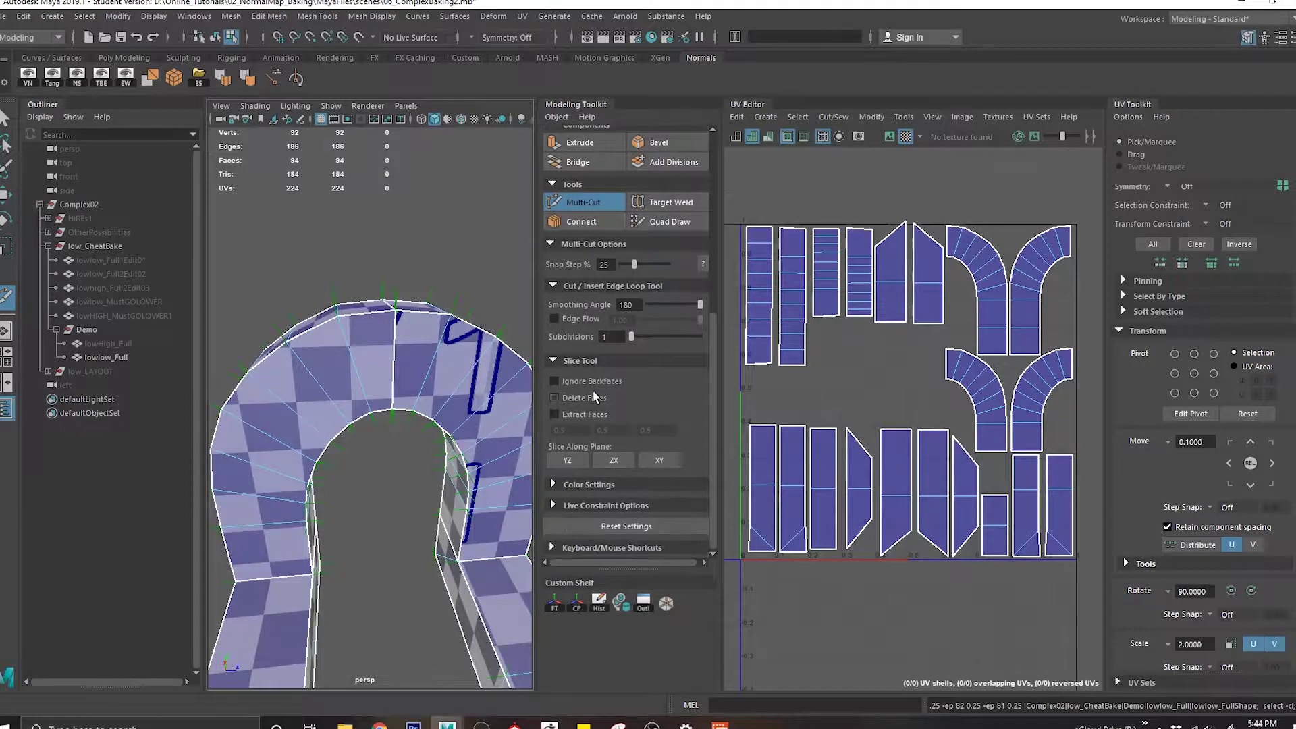
left_click(555, 318)
left_click_drag(442, 388, 412, 374, "alt")
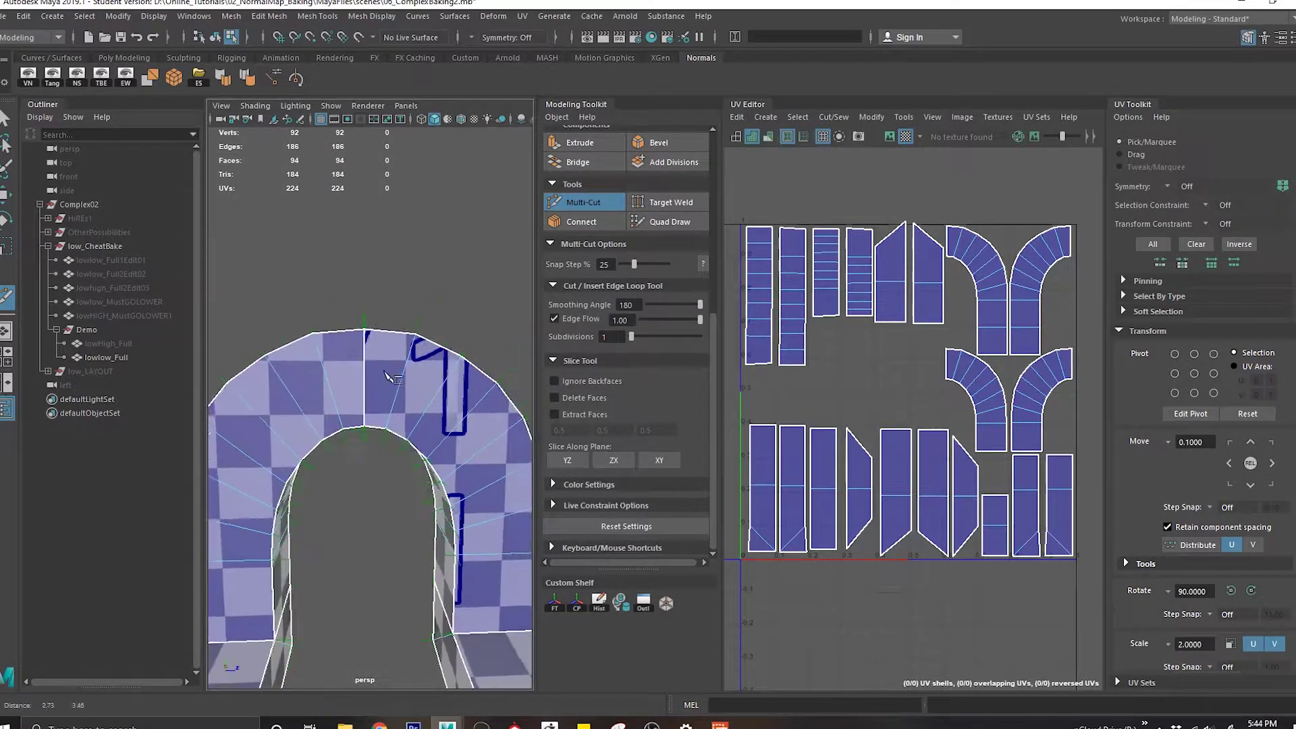
middle_click_drag(412, 374, 395, 384, "alt")
left_click(321, 348, "ctrl")
left_click(383, 349, "ctrl")
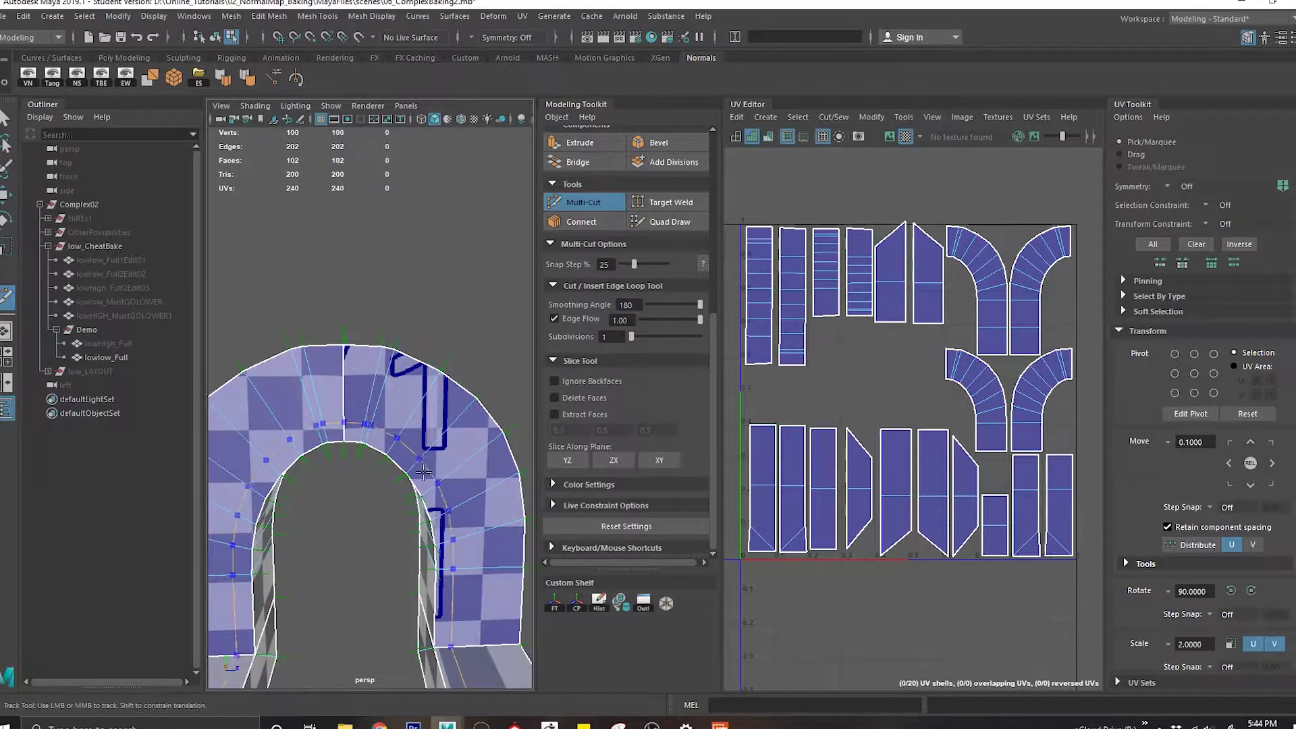
Apply Edit Edge Flow to the edges of the arch's top centre seam.
left_click_drag(382, 405, 388, 415, "alt")
middle_click_drag(378, 415, 391, 408, "alt")
right_click_drag(391, 408, 425, 405, "alt")
key("q")
right_click_drag(378, 350, 381, 318)
double_click(381, 319)
right_click_drag(447, 243, 434, 380, "shift")
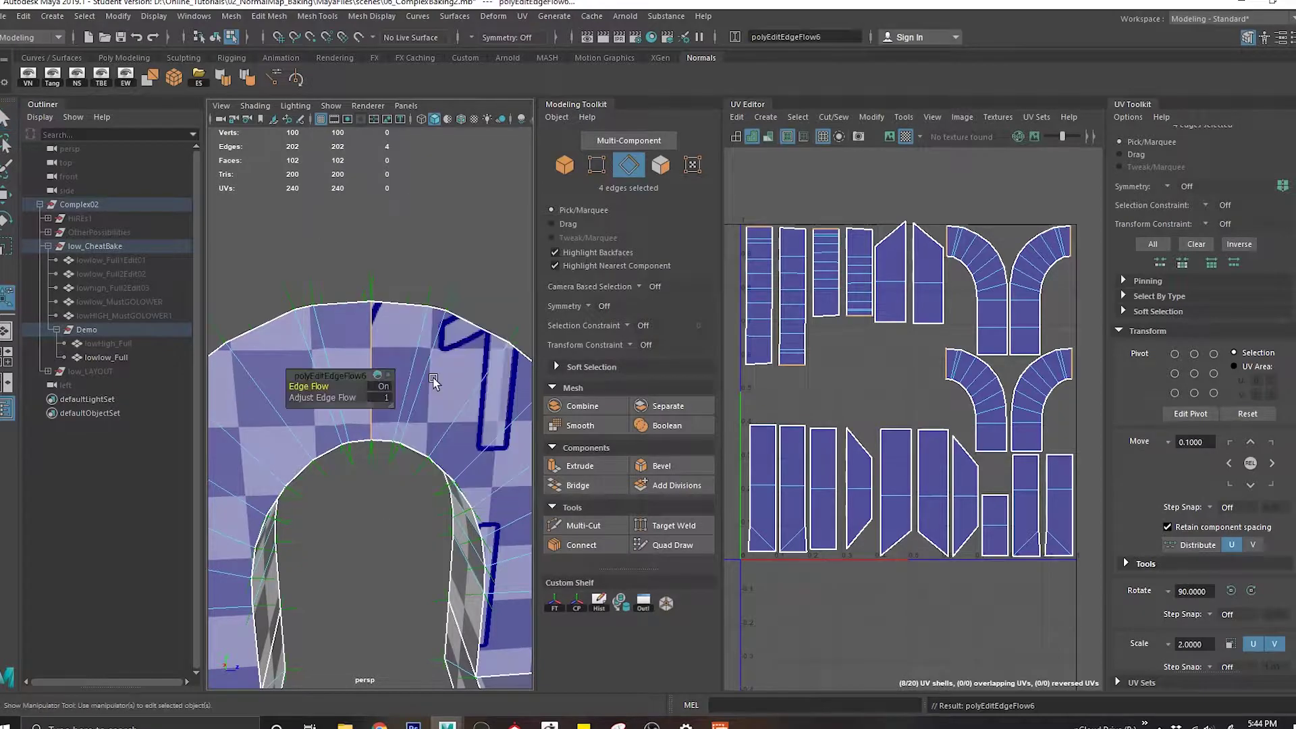
Scale the two edge loops flanking the arch's top seam apart across the arch's width by about 1.49.
left_click_drag(417, 373, 326, 343, "alt")
middle_click_drag(326, 343, 364, 340, "alt")
left_click(345, 332)
double_click(475, 334)
key("r")
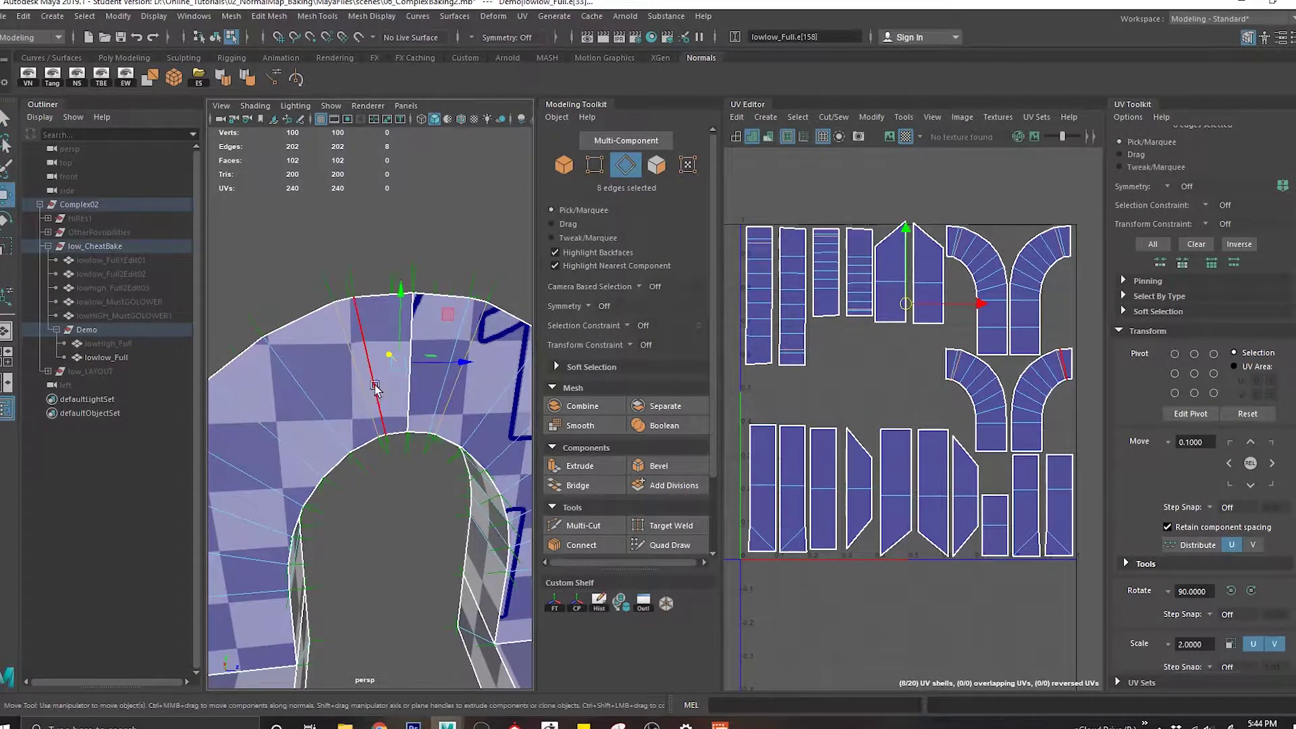
left_click_drag(461, 361, 489, 370)
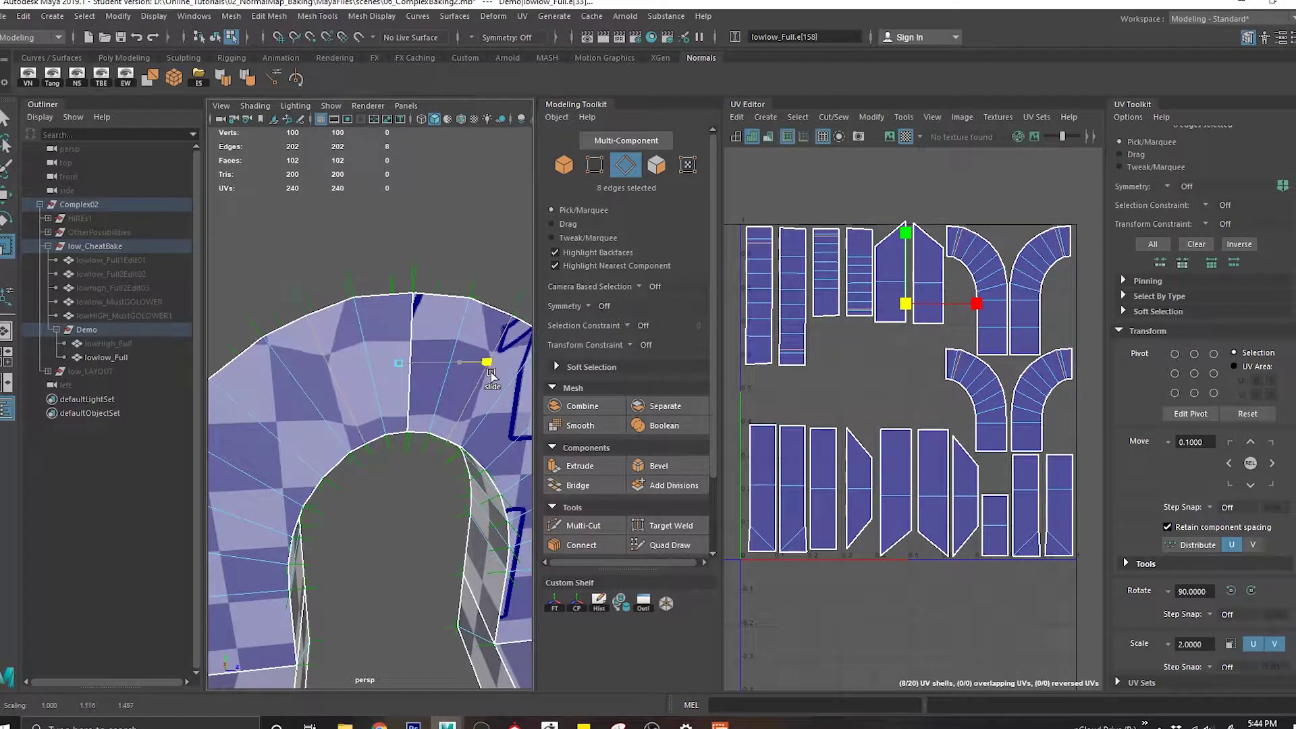
Apply Edit Edge Flow to the loops flanking the top seam and to the seam loop itself.
right_click_drag(399, 345, 378, 436, "shift")
double_click(371, 327)
key("g")
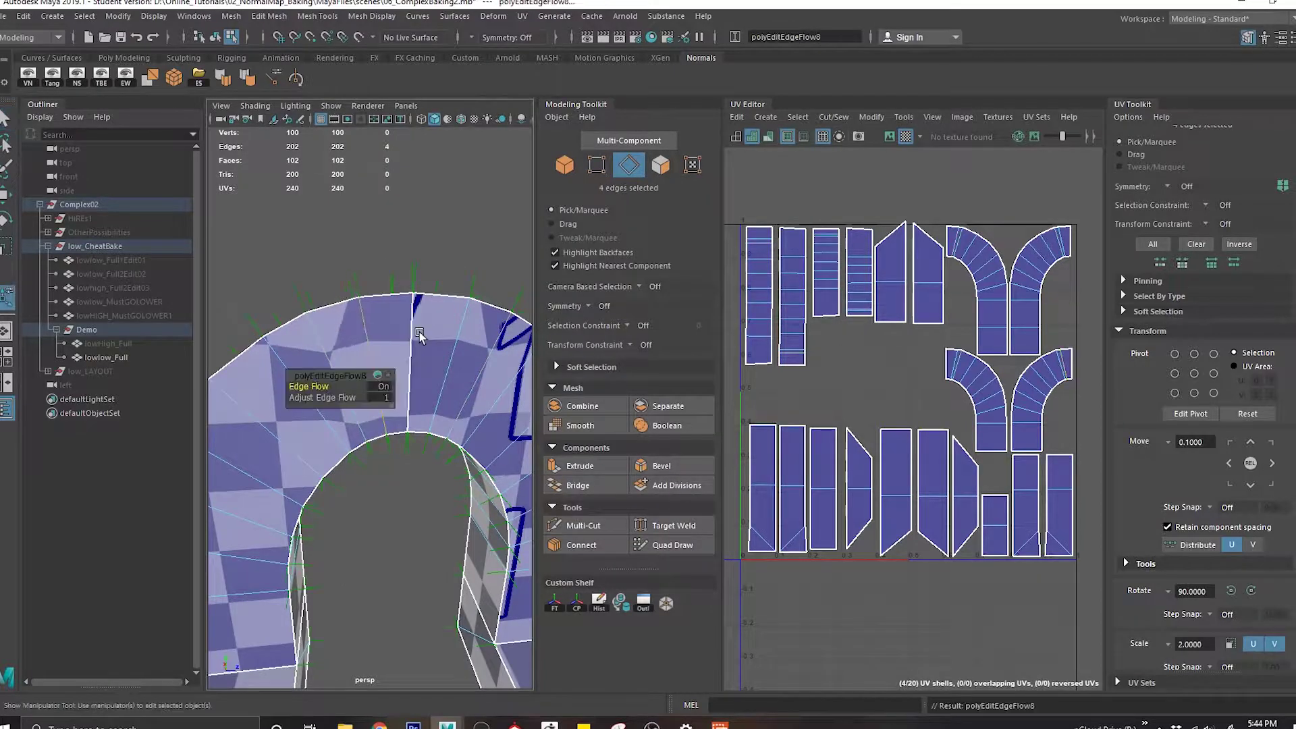
left_click(420, 332)
double_click(418, 335)
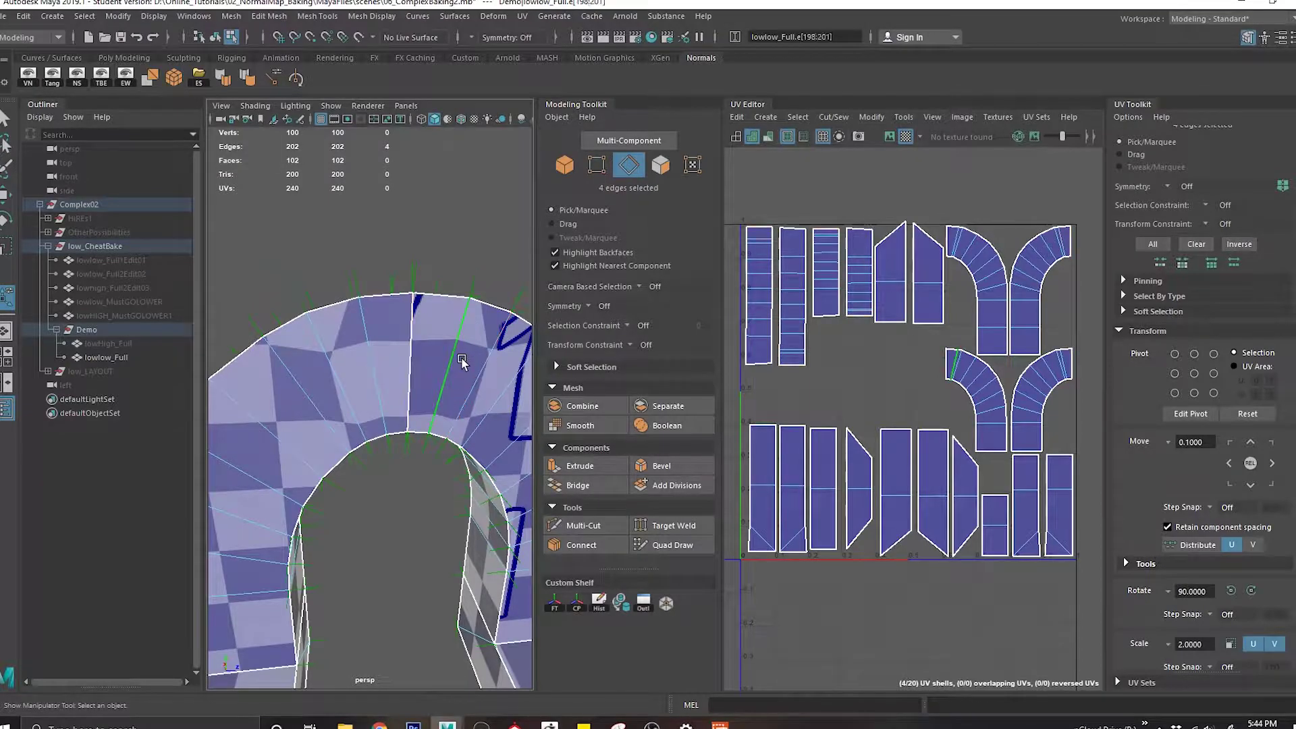
key("g")
double_click(424, 355)
key("g")
Apply Edit Edge Flow to the next pair of edge loops outward from the arch's top.
left_click_drag(388, 359, 360, 238, "alt")
right_click_drag(360, 238, 358, 299, "alt")
left_click(353, 295)
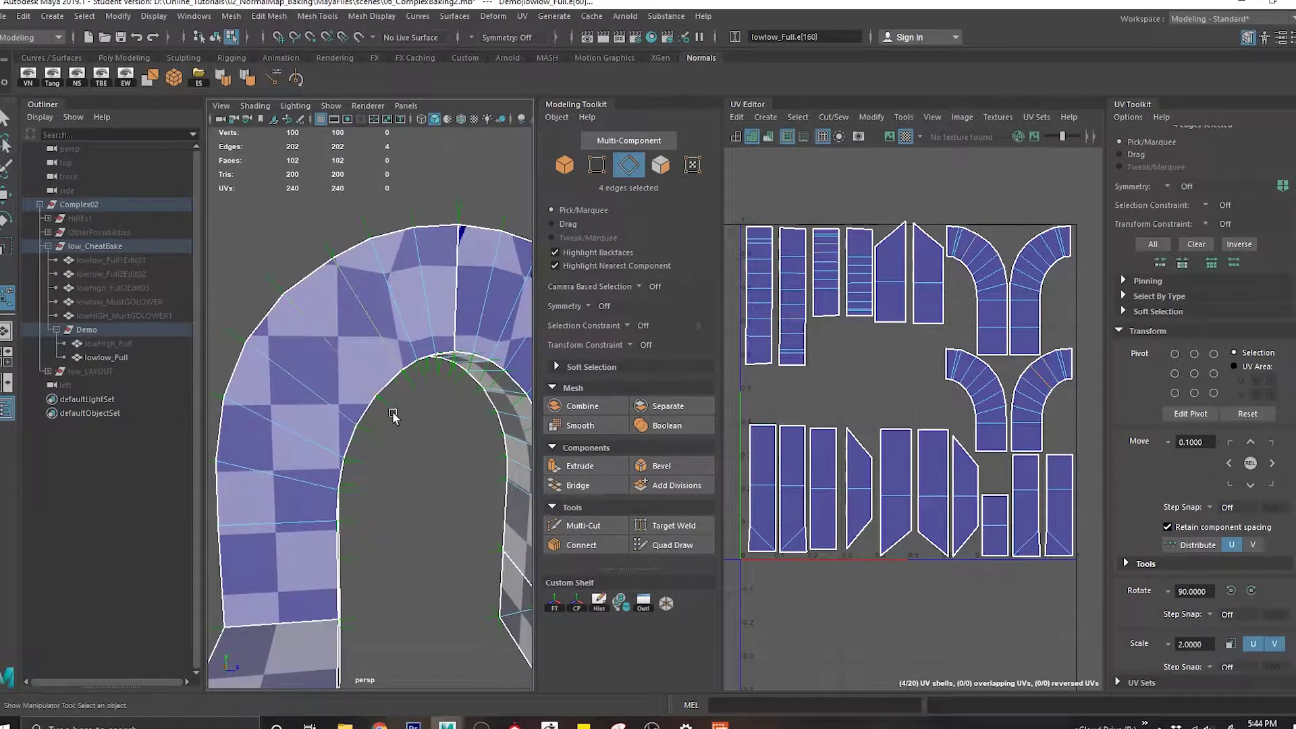
right_click_drag(371, 425, 352, 394, "alt")
left_click_drag(333, 361, 301, 356, "alt")
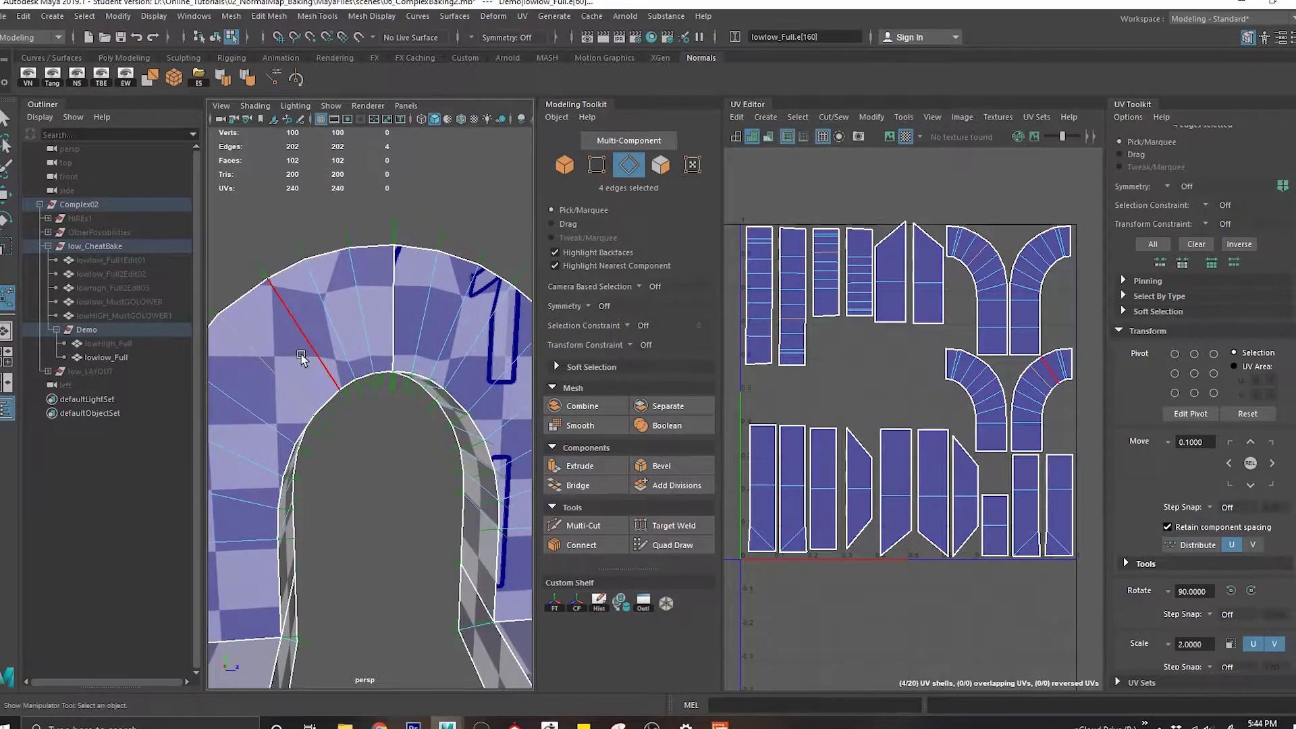
left_click_drag(432, 392, 440, 379, "alt")
right_click_drag(439, 380, 384, 356, "alt")
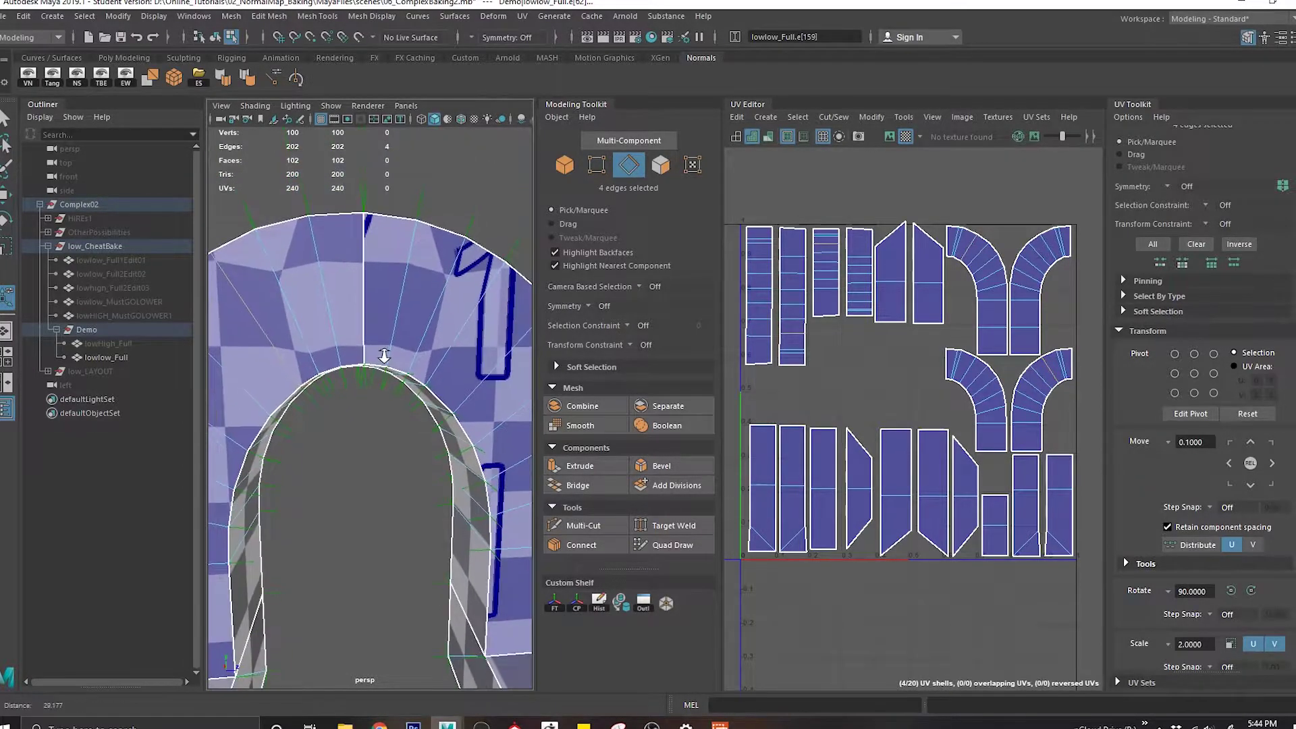
double_click(453, 350, "shift")
key("g")
Apply Edit Edge Flow to the following pair of edge loops further down the arch.
left_click_drag(358, 425, 376, 379, "alt")
right_click_drag(376, 379, 338, 364, "alt")
double_click(289, 344)
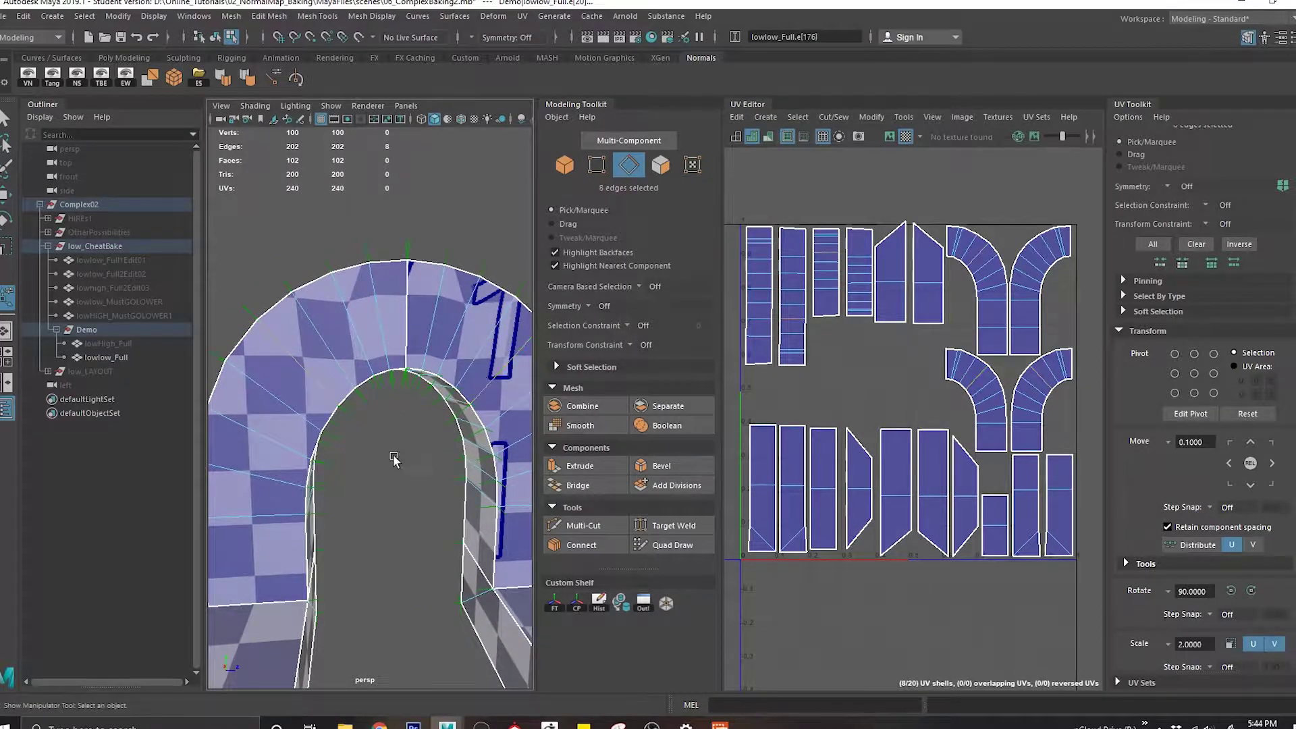
middle_click_drag(419, 391, 362, 356, "alt")
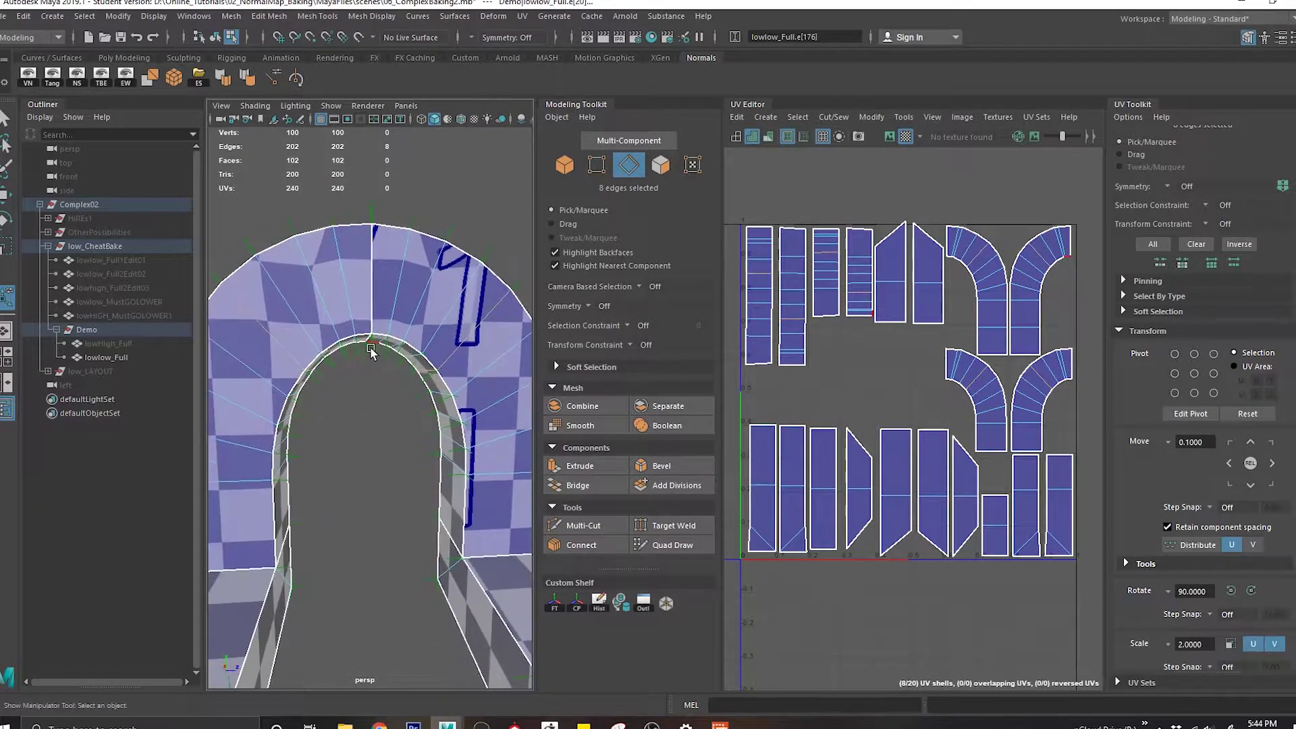
key("g")
Inspect the arch's smoothed inner curve, return to object mode and select the whole lowlow_Full mesh.
right_click_drag(408, 425, 376, 403, "alt")
left_click_drag(376, 404, 406, 396, "alt")
right_click_drag(348, 395, 380, 381, "alt")
middle_click_drag(381, 381, 340, 327, "alt")
key("q")
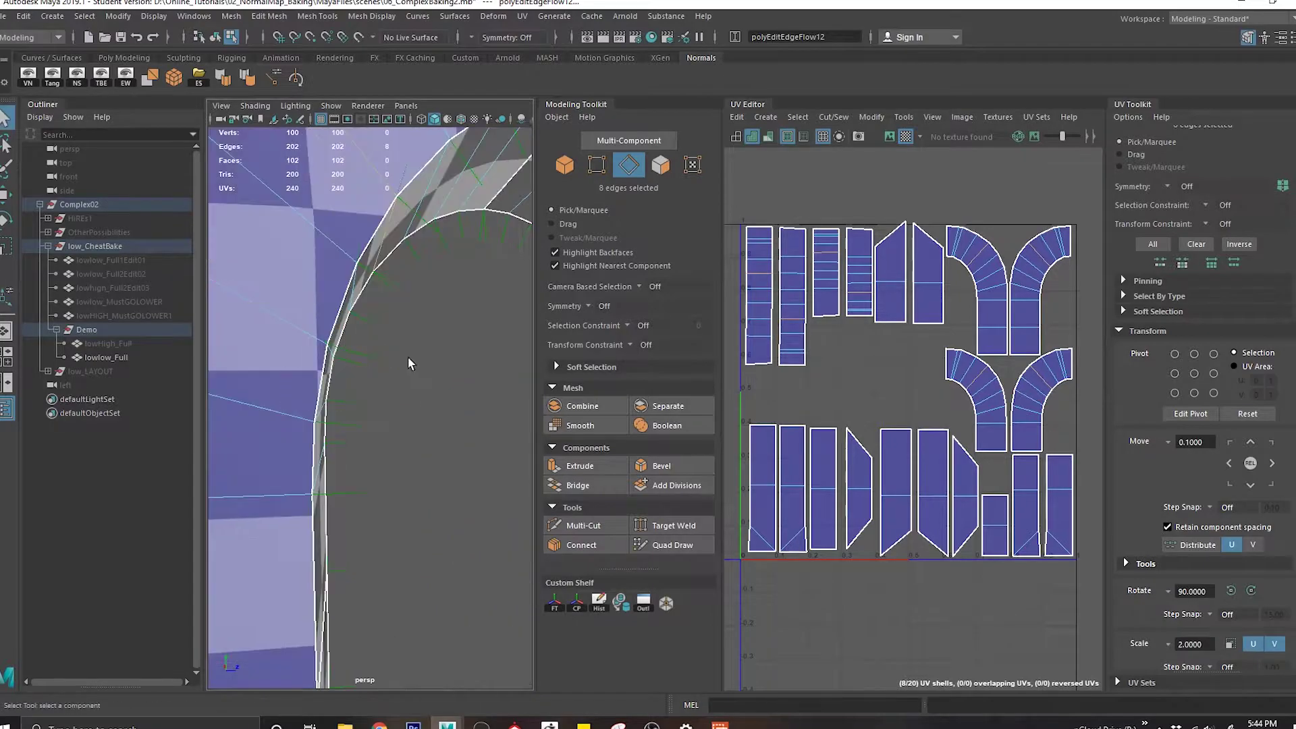
right_click_drag(408, 358, 370, 288, "alt")
right_click_drag(367, 234, 439, 204)
left_click(469, 395)
right_click_drag(469, 395, 443, 325, "alt")
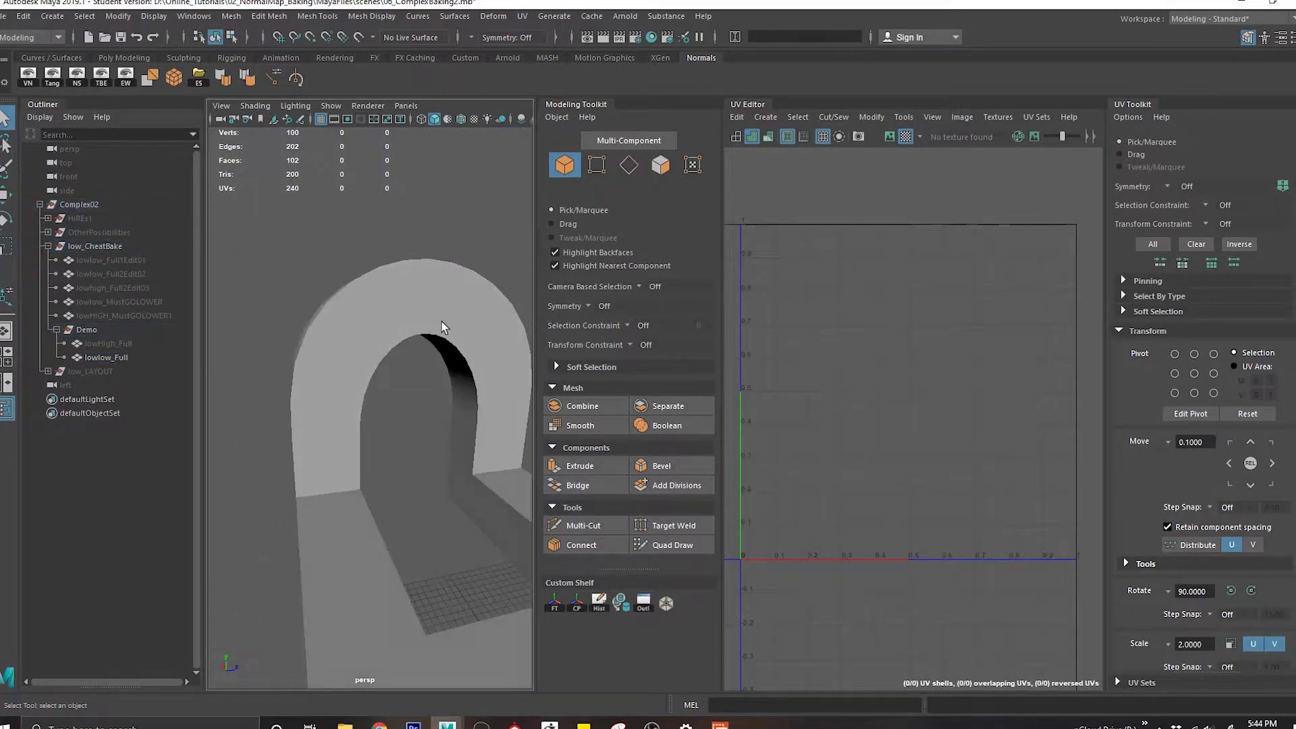
left_click(443, 323)
Close the Modeling Toolkit to give the viewport and UV Editor more room.
left_click_drag(442, 368, 400, 378, "alt")
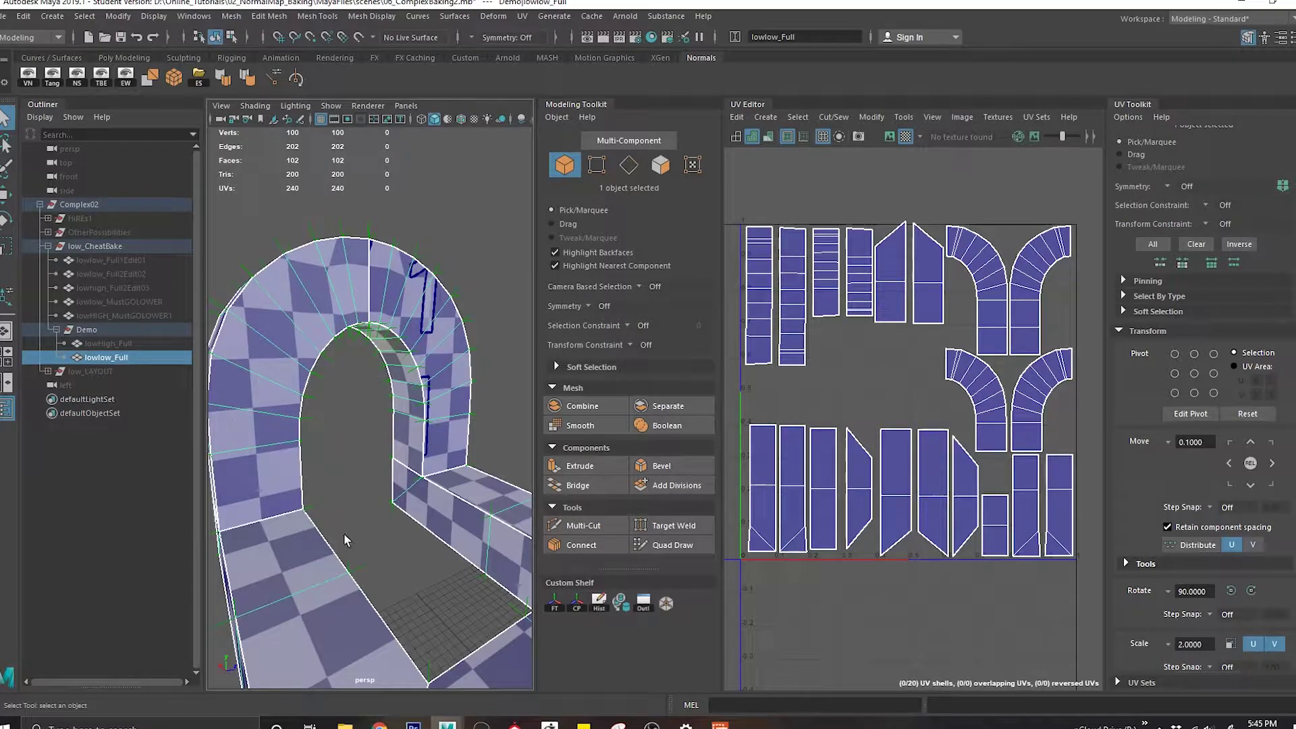
left_click_drag(344, 540, 364, 455, "alt")
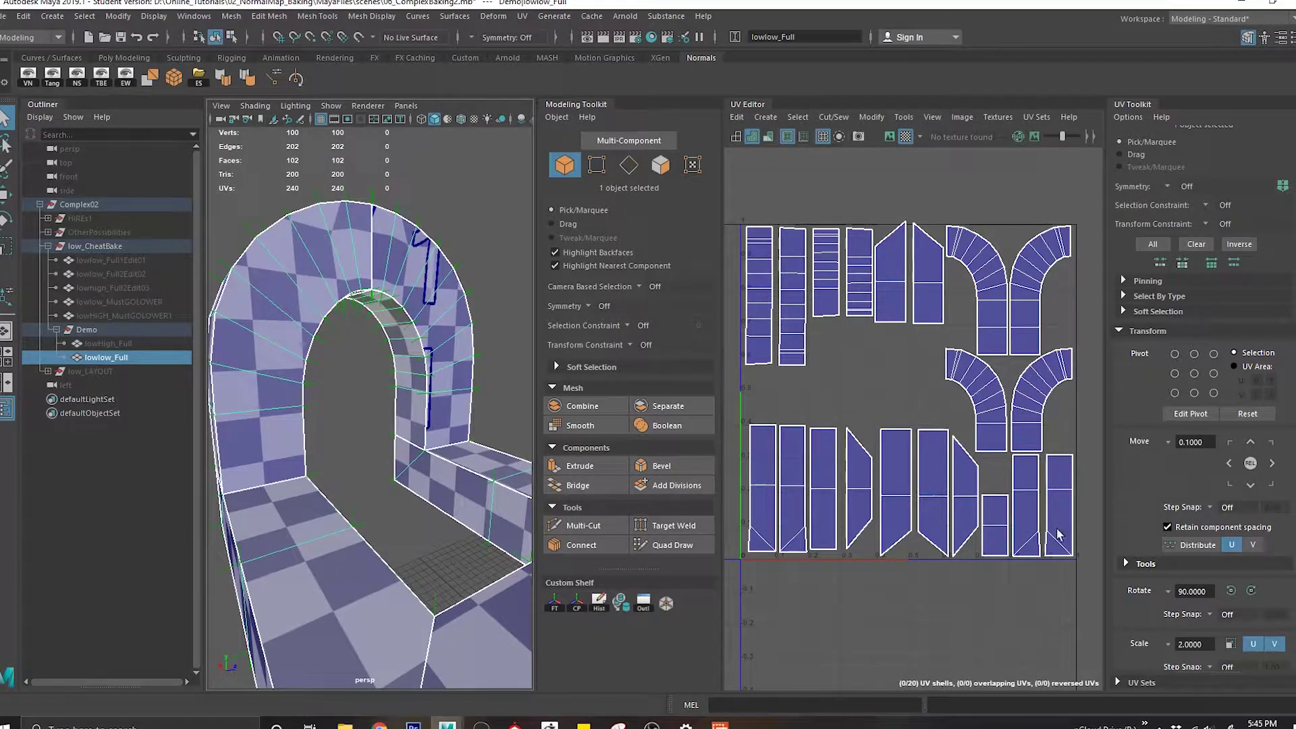
scroll(379, 514, "down", 4)
mouse_move(379, 515)
left_mouse_down("alt")
mouse_move(402, 504)
mouse_move(386, 506)
left_mouse_up("alt")
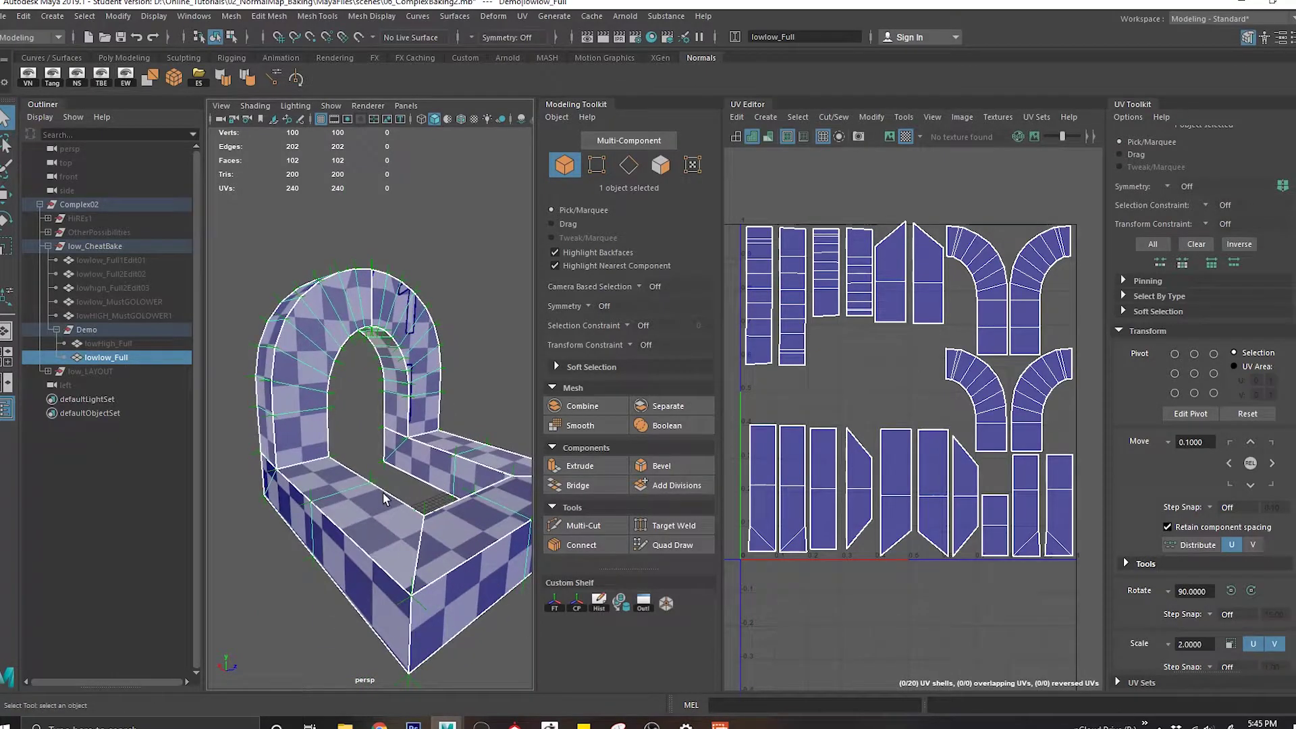
left_click_drag(346, 456, 332, 438, "alt")
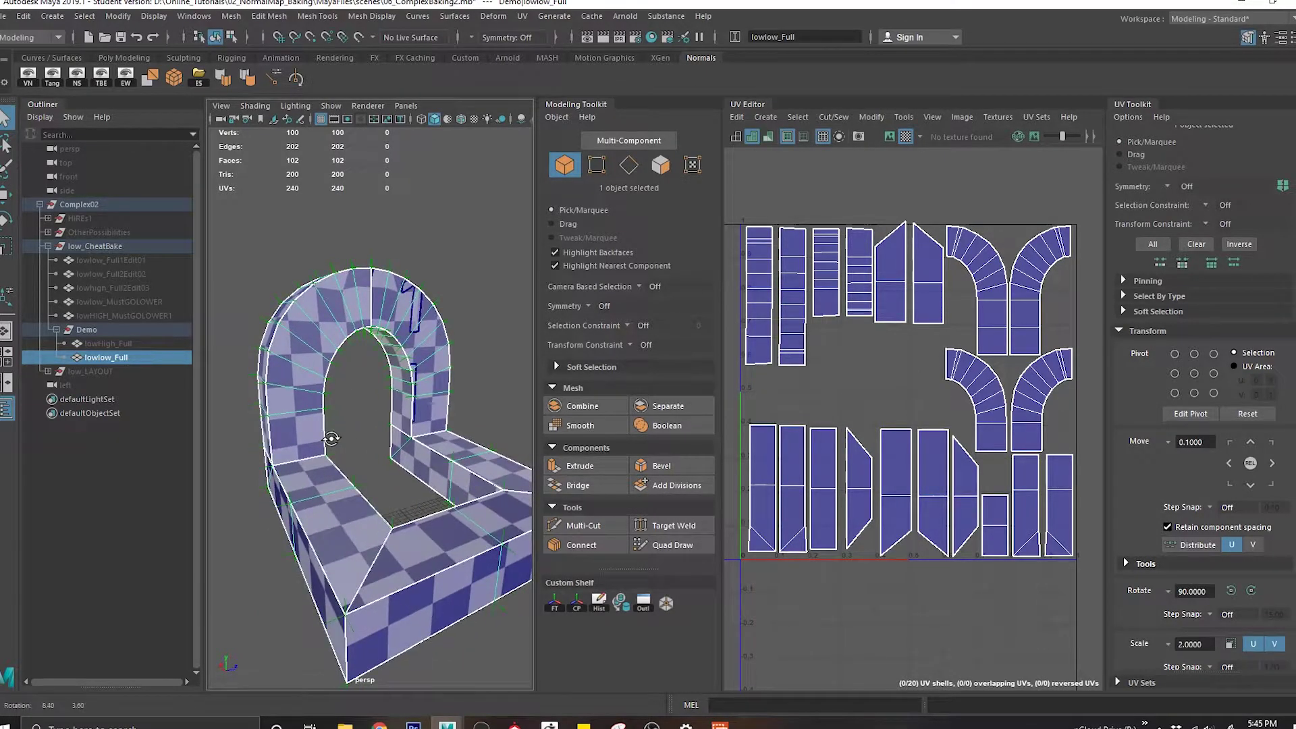
left_click(577, 105)
scroll(561, 416, "down", 3)
mouse_move(503, 449)
middle_mouse_down("alt")
mouse_move(476, 412)
mouse_move(488, 431)
middle_mouse_up("alt")
scroll(492, 435, "up", 2)
left_click_drag(487, 431, 414, 392, "alt")
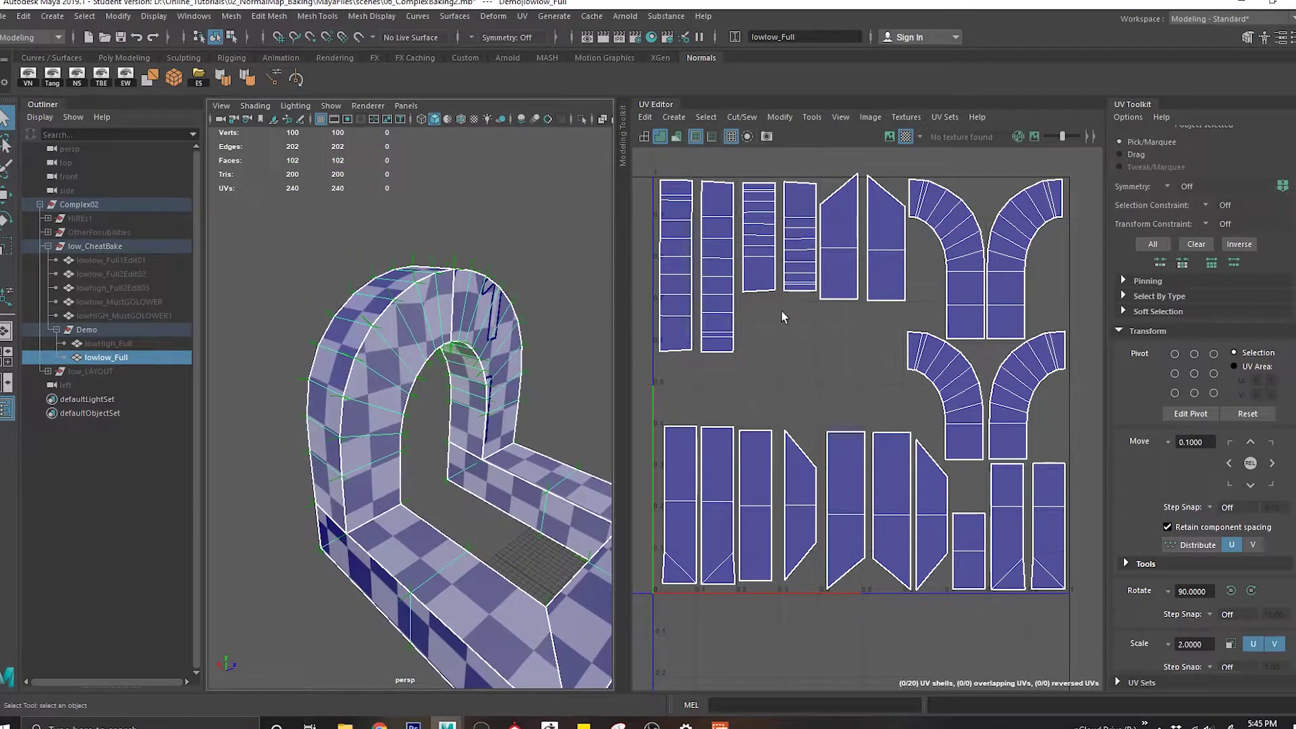
Select all faces of lowlow_Full in the UV Editor and unfold their UVs.
right_click_drag(775, 315, 732, 343)
left_click(433, 329)
scroll(812, 343, "down", 2)
left_click_drag(661, 185, 1114, 626)
right_click_drag(933, 307, 749, 300, "shift")
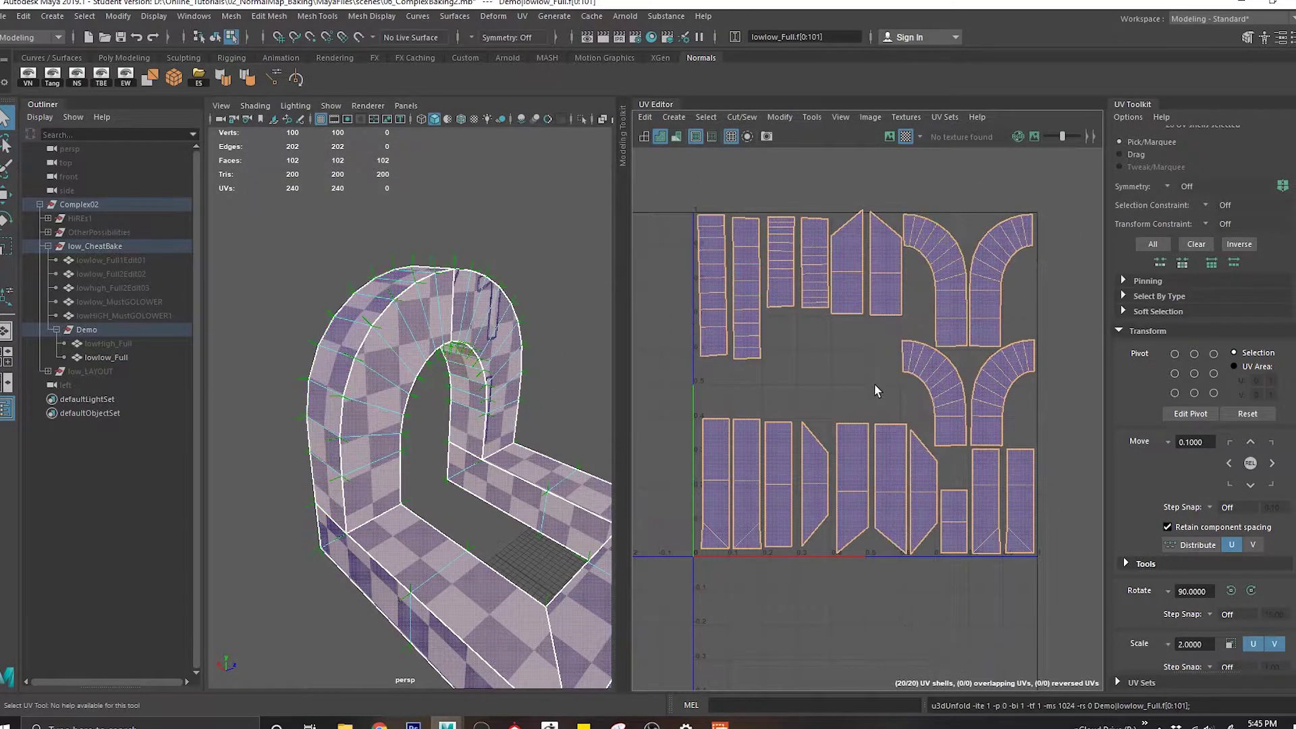
Try to adjust the long UV strip shell nearest the layout's upper corner with the rotate and move tools.
scroll(756, 330, "up", 2)
left_click(687, 307)
key("e")
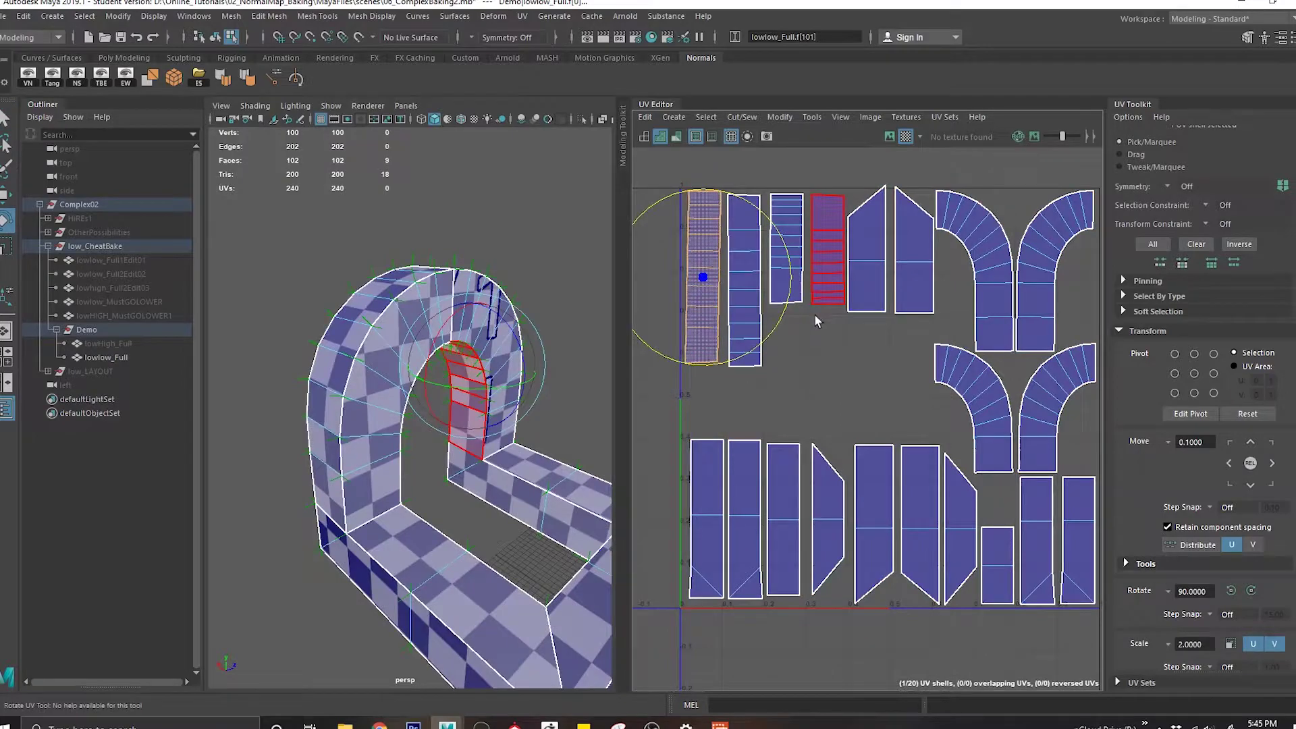
key("w")
left_click(781, 274)
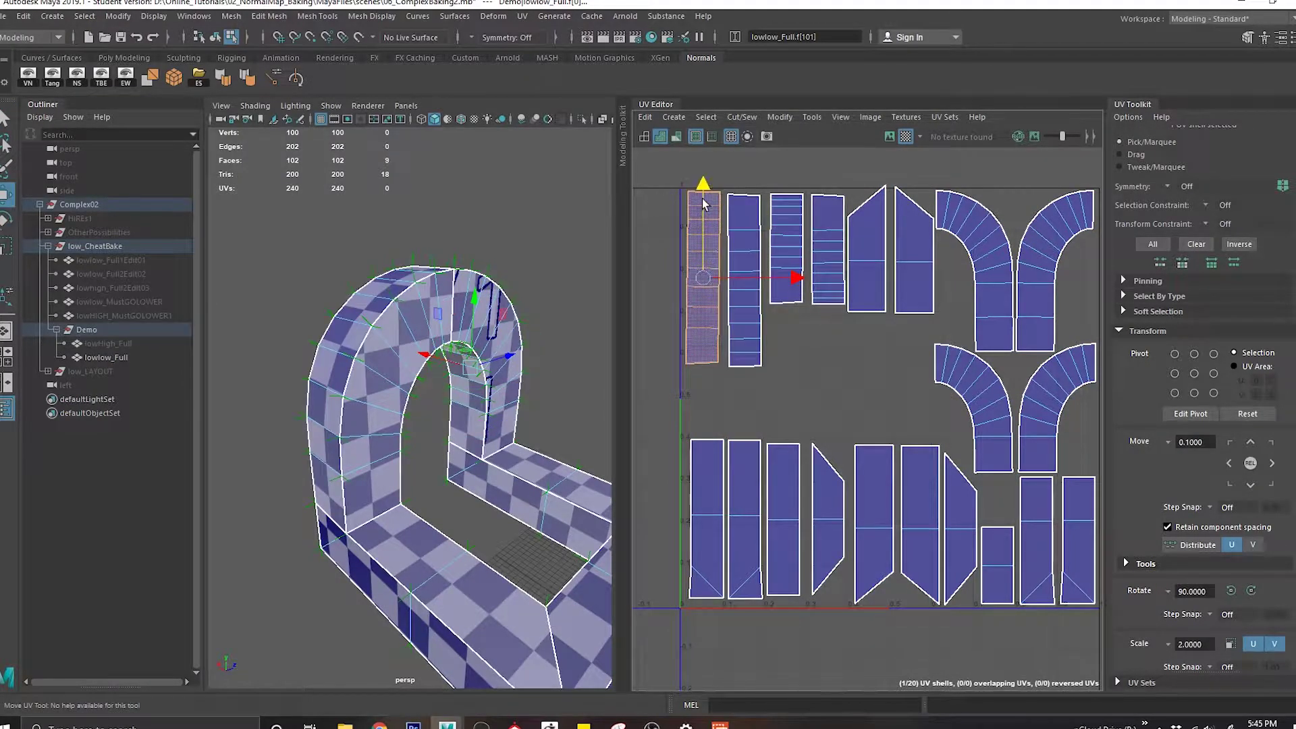
key("e")
left_click(856, 304)
key("q")
Return to object mode and examine the checker pattern across the arch and base.
right_click_drag(443, 322, 539, 279)
middle_click_drag(556, 424, 513, 342, "alt")
scroll(513, 342, "up", 4)
scroll(484, 386, "down", 2)
mouse_move(485, 386)
left_mouse_down("alt")
mouse_move(498, 393)
mouse_move(494, 378)
mouse_move(488, 399)
left_mouse_up("alt")
scroll(498, 393, "down", 4)
scroll(489, 398, "up", 3)
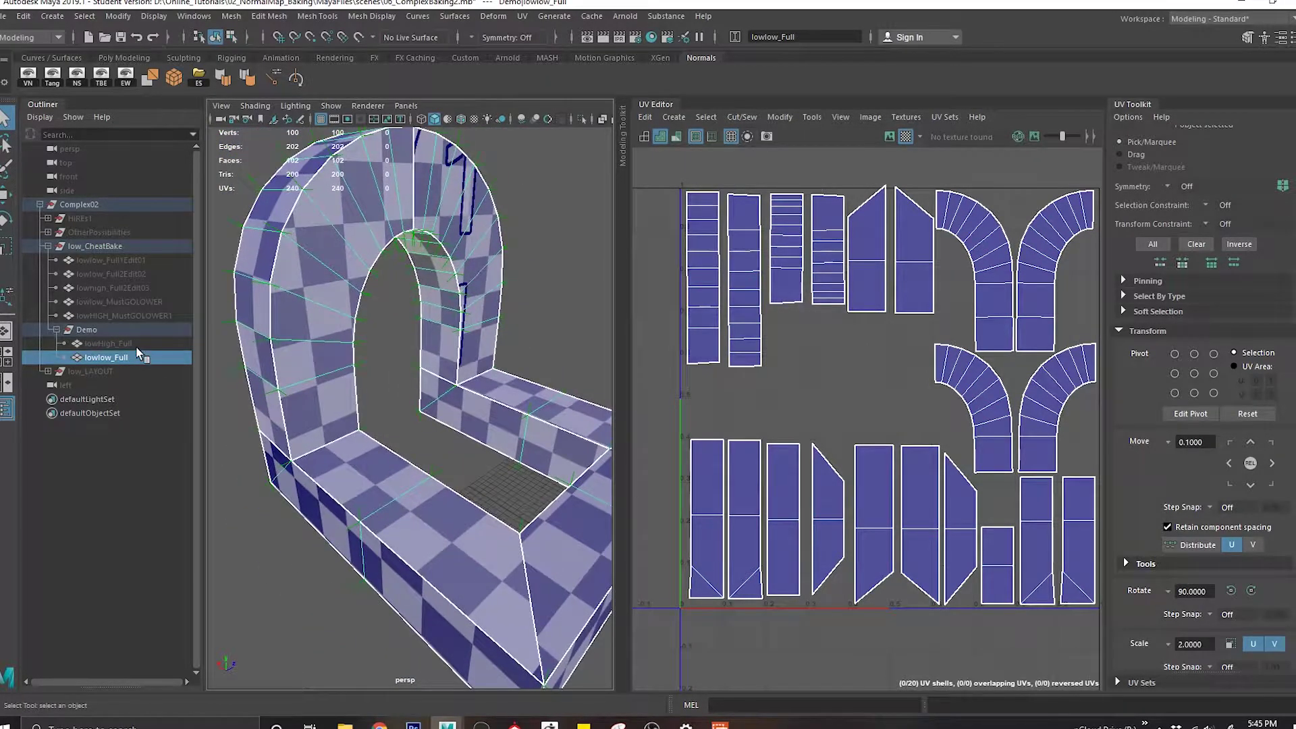
Export the selected lowlow_Full mesh as an FBX named LOW_Res02 in the Demo folder.
key("f")
left_click_drag(429, 420, 430, 412, "alt")
left_click(5, 16)
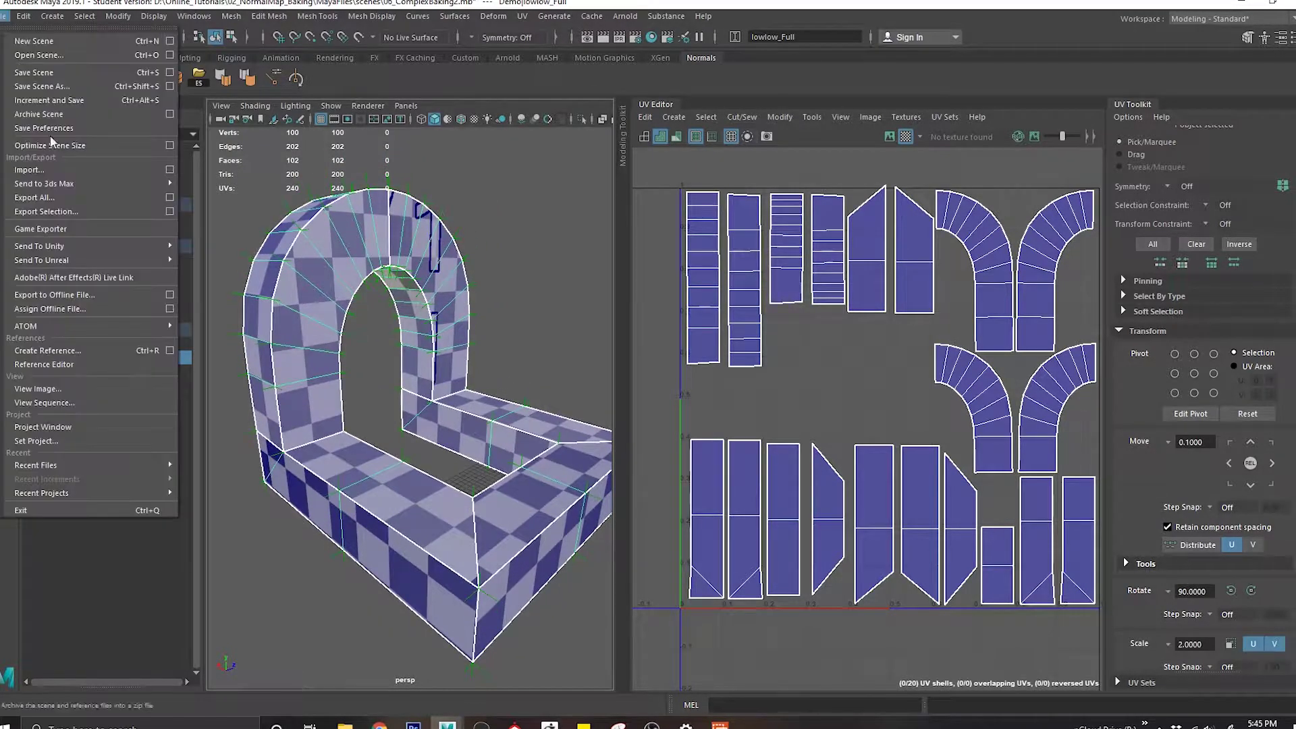
left_click(51, 214)
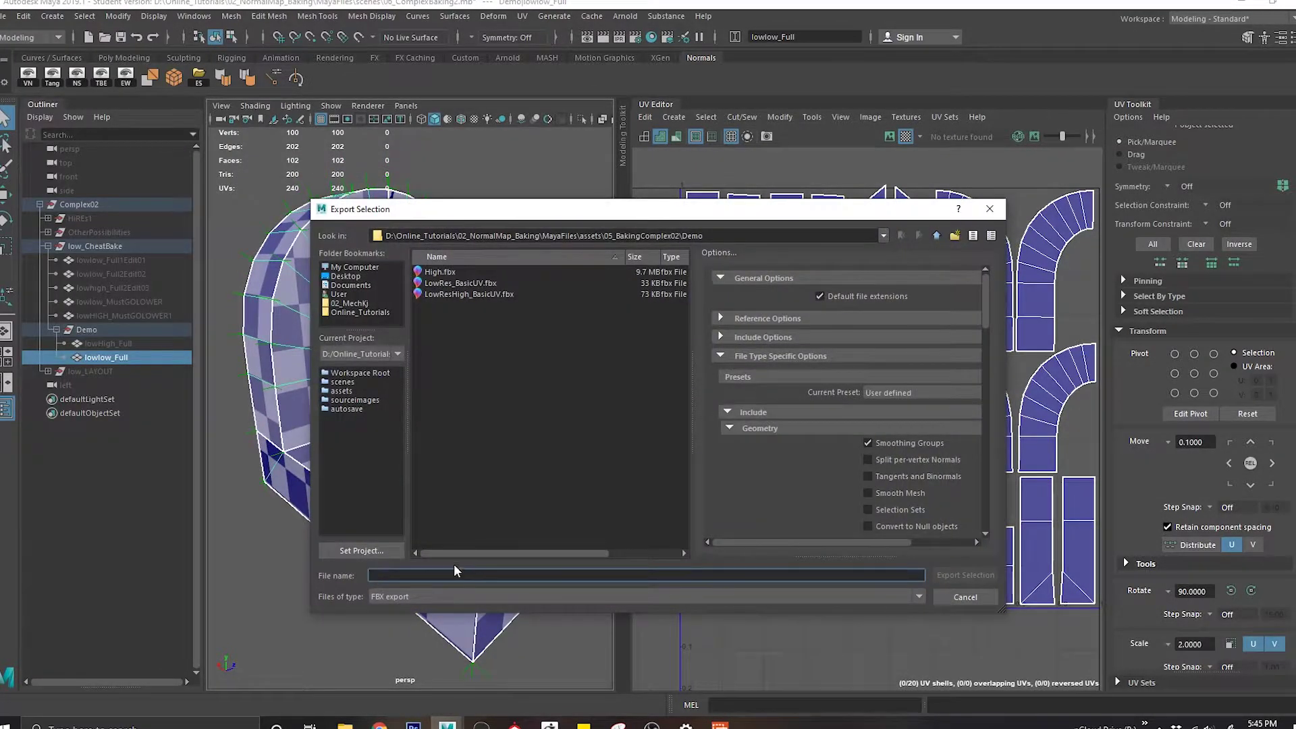
type("LOW_Res02")
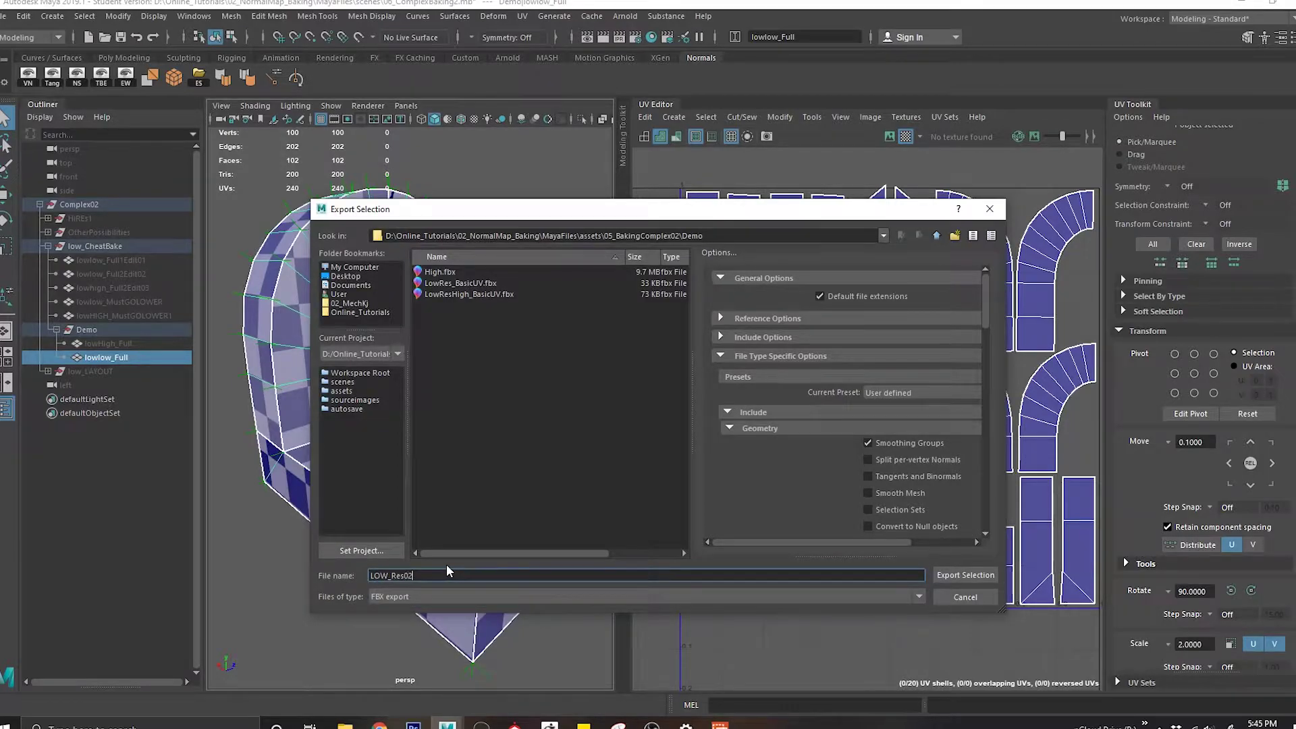
key("Return")
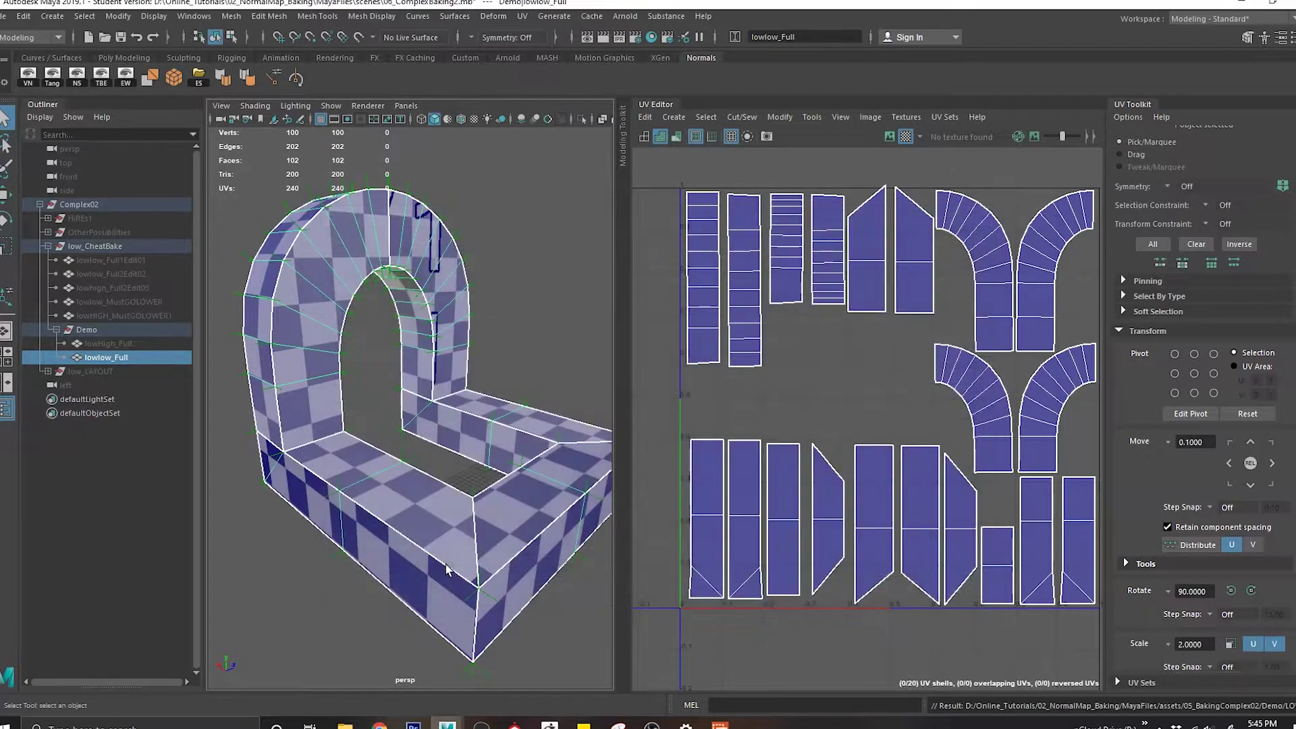
Switch to Marmoset Toolbag and replace the low mesh's source file with LOW_Res02.
left_click(481, 726)
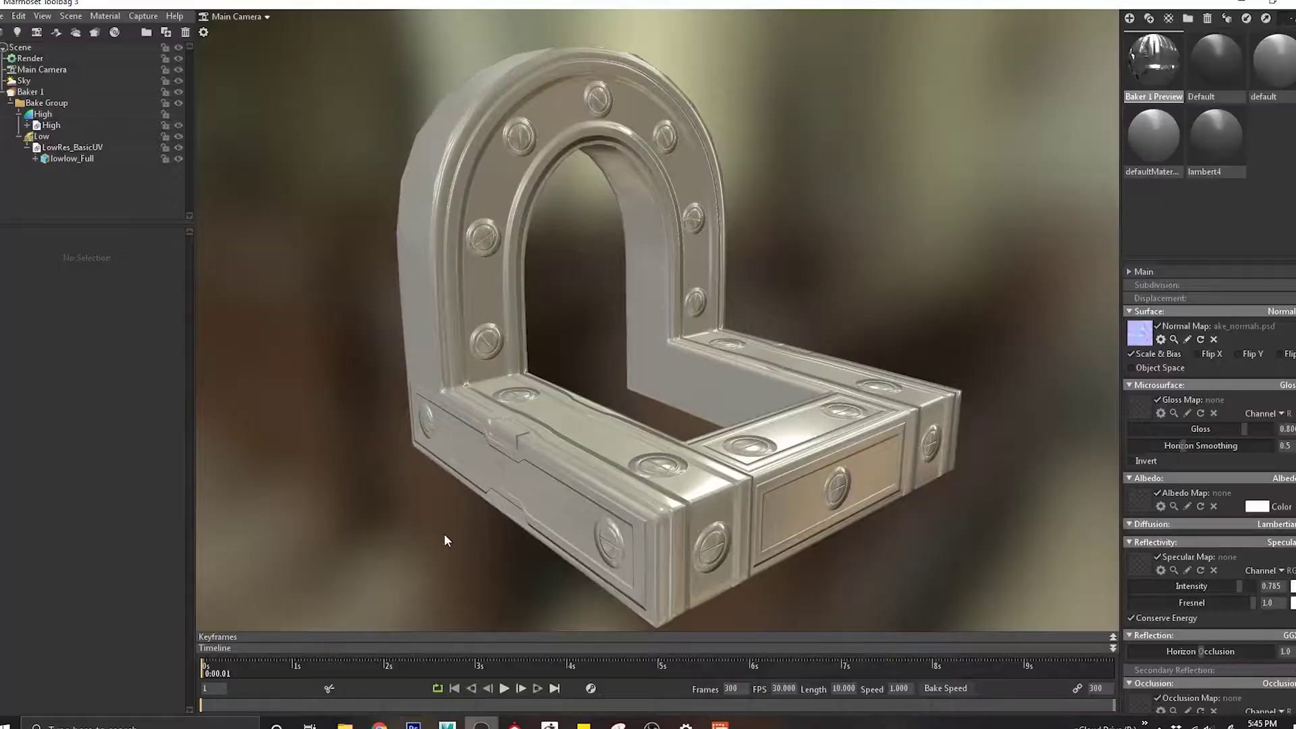
left_click(72, 147)
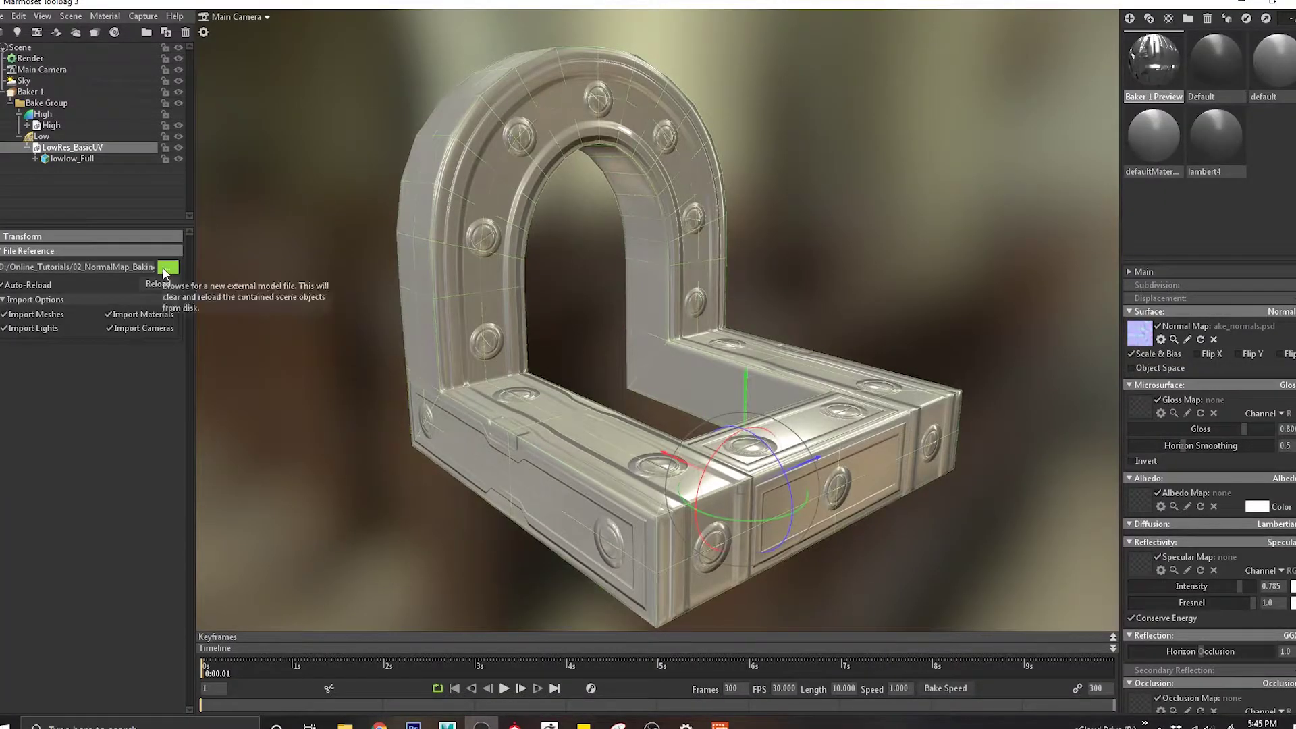
left_click(167, 267)
double_click(446, 337)
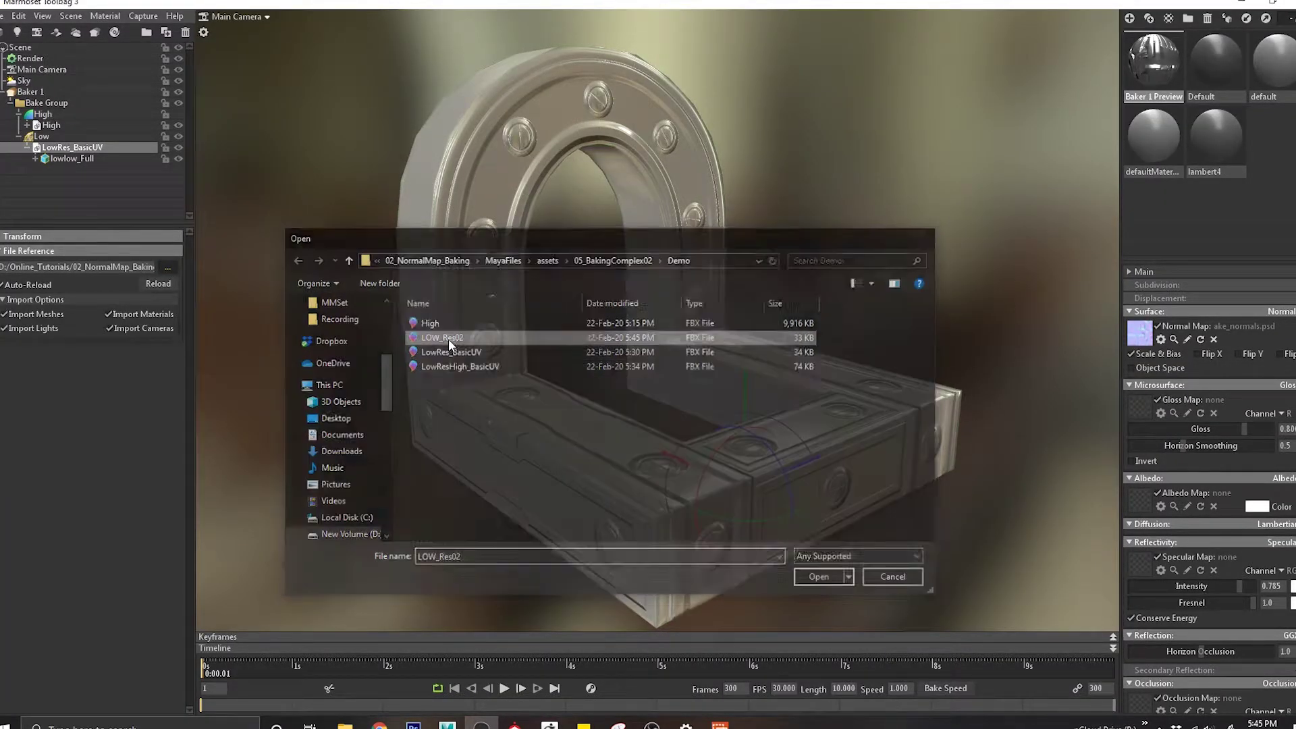
left_click(452, 215)
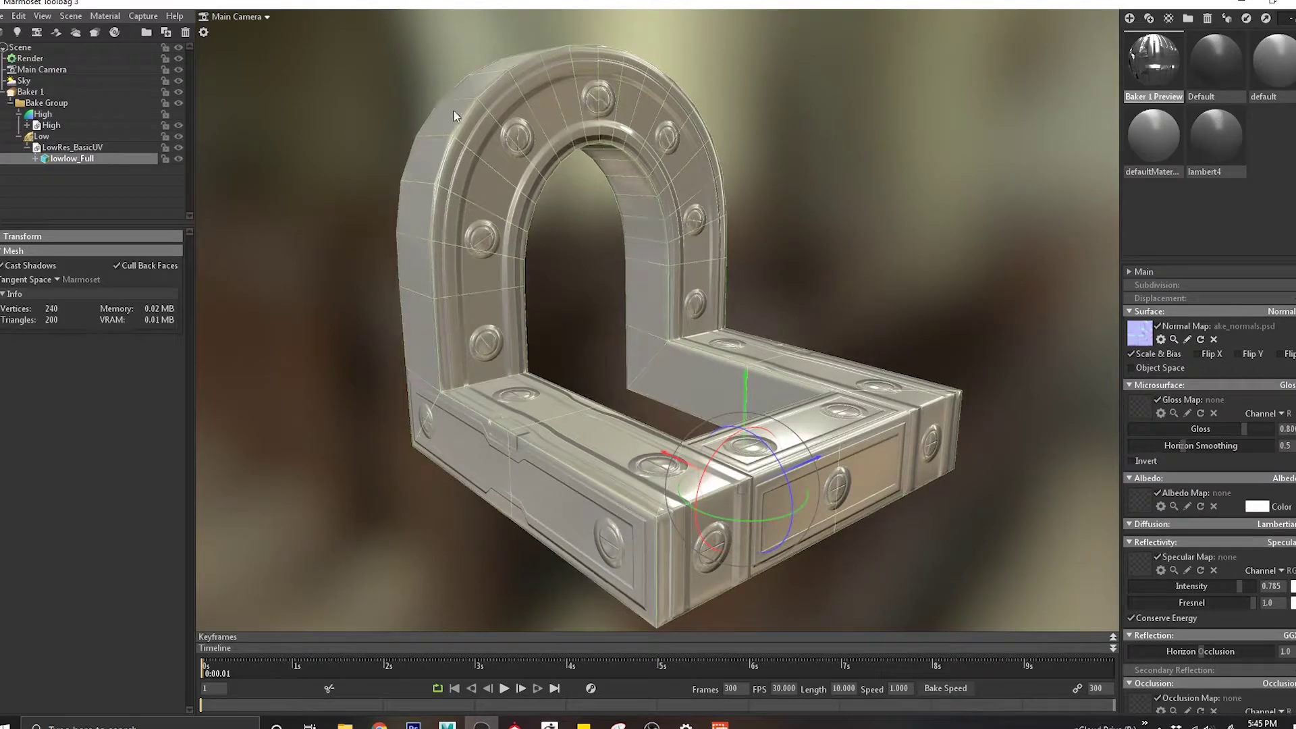
Bake the normal map with Baker 1 and preview it on the low-poly arch.
left_click(67, 127)
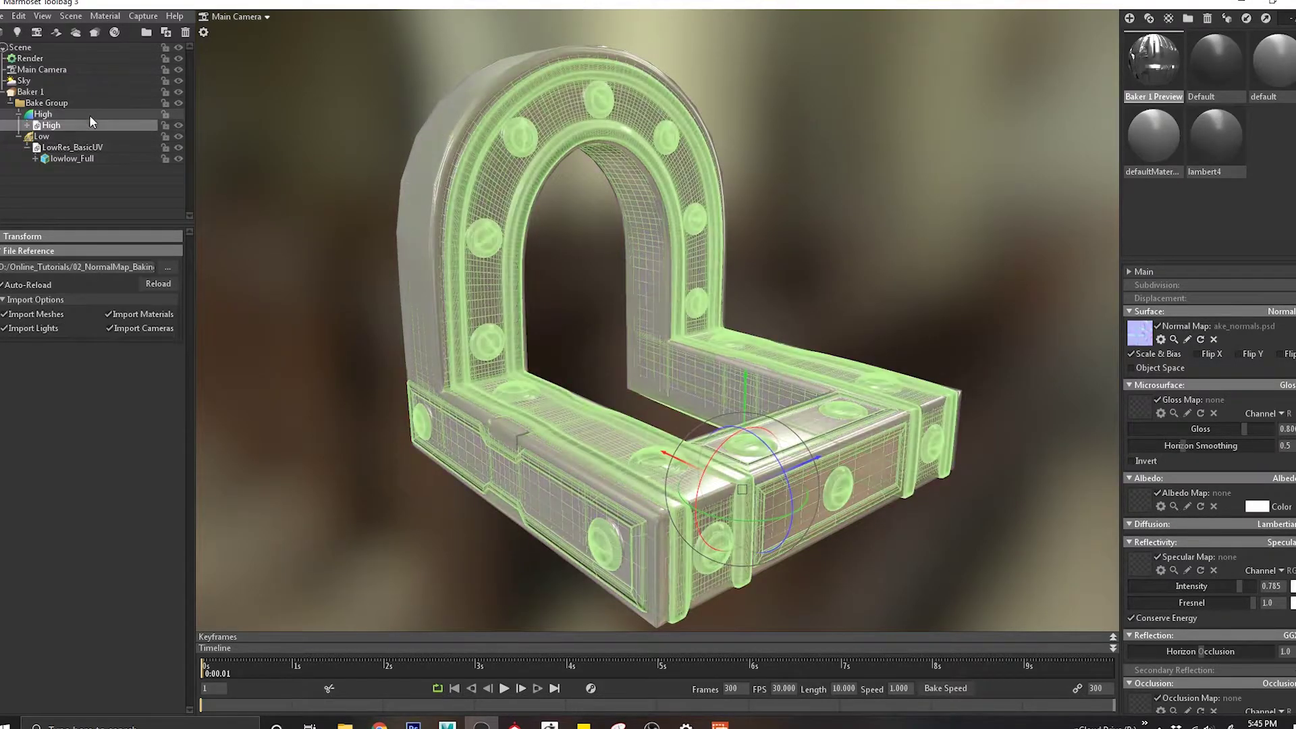
left_click(26, 82)
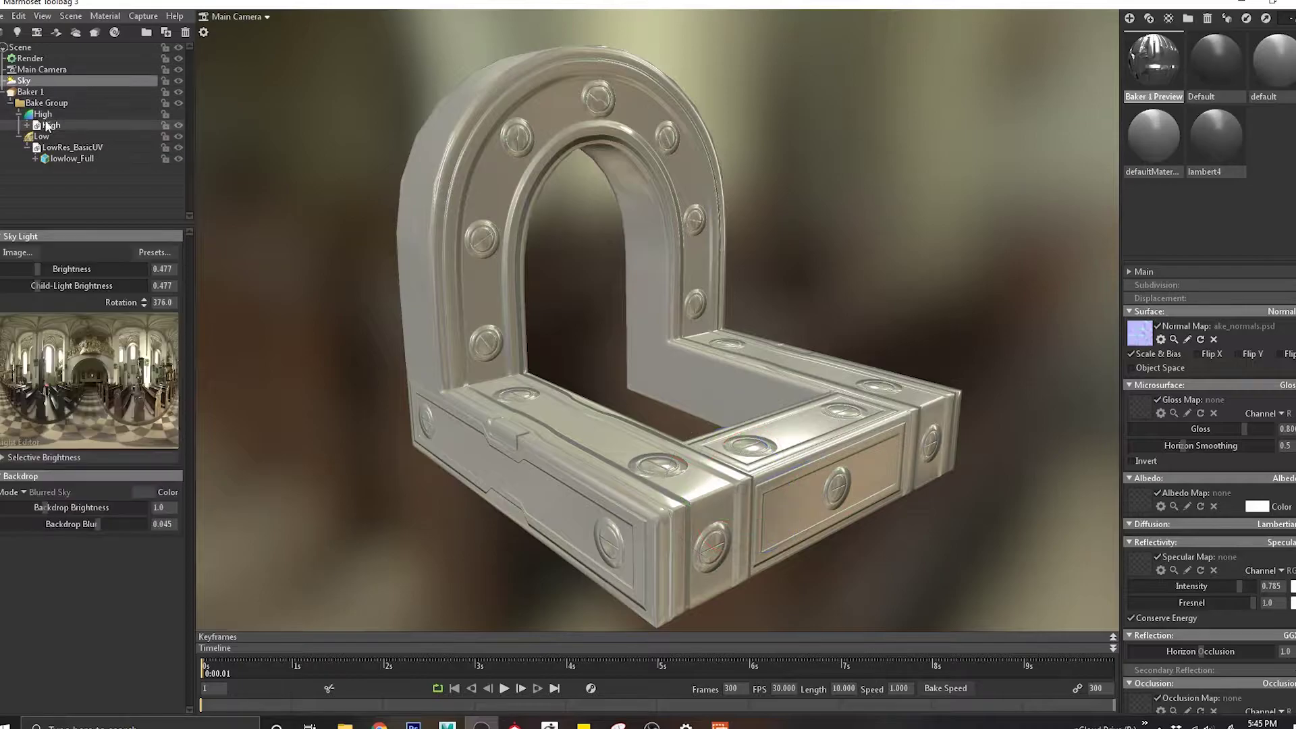
left_click(35, 93)
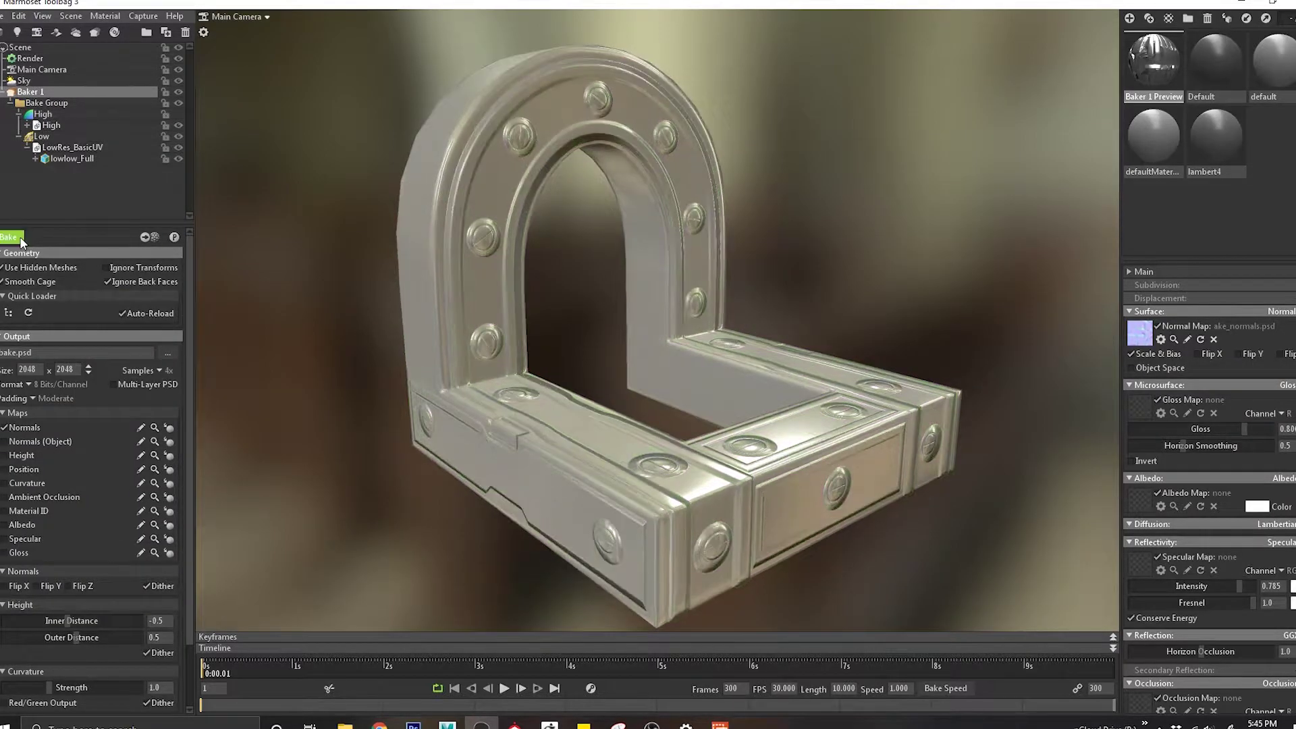
left_click(174, 238)
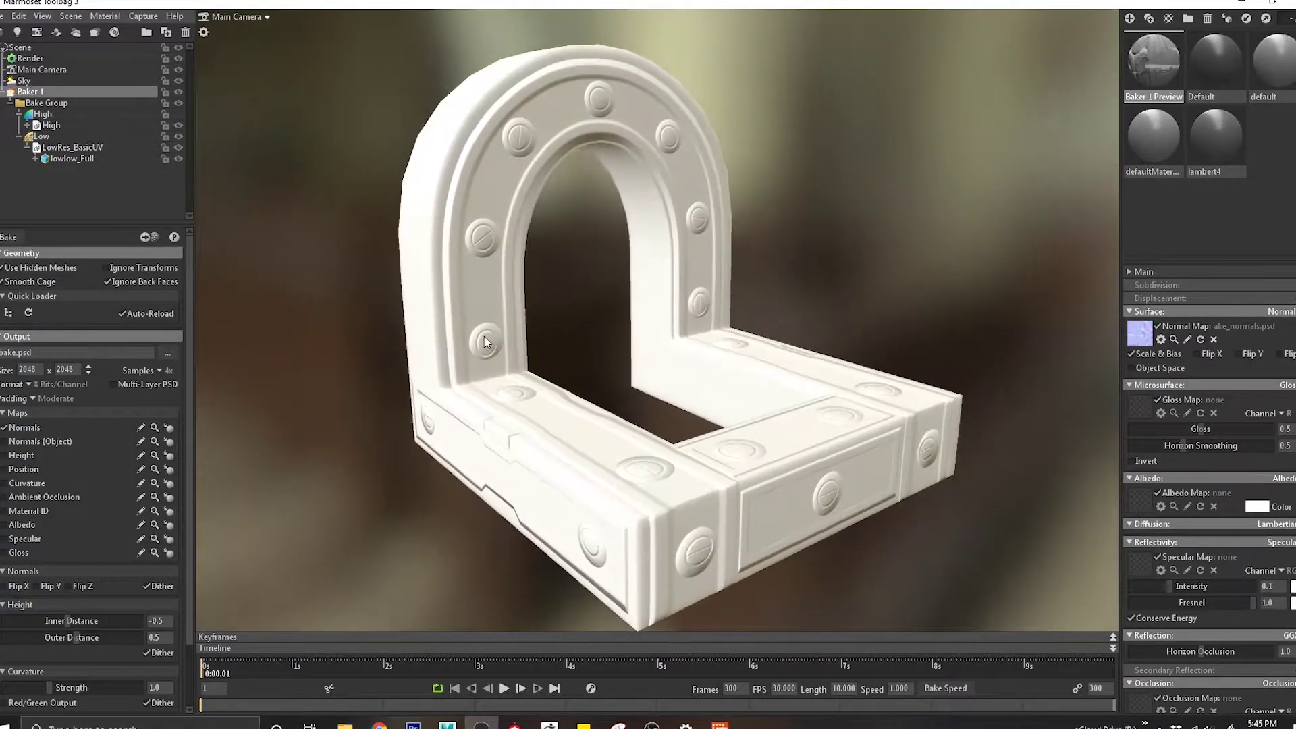
Give the Baker 1 Preview material gloss 0.88, specular intensity 0.52 and a light grey c7c7c7 albedo to inspect the bake.
left_click_drag(1172, 586, 1223, 586)
left_click_drag(1226, 435, 1256, 434)
left_click_drag(1225, 591, 1219, 590)
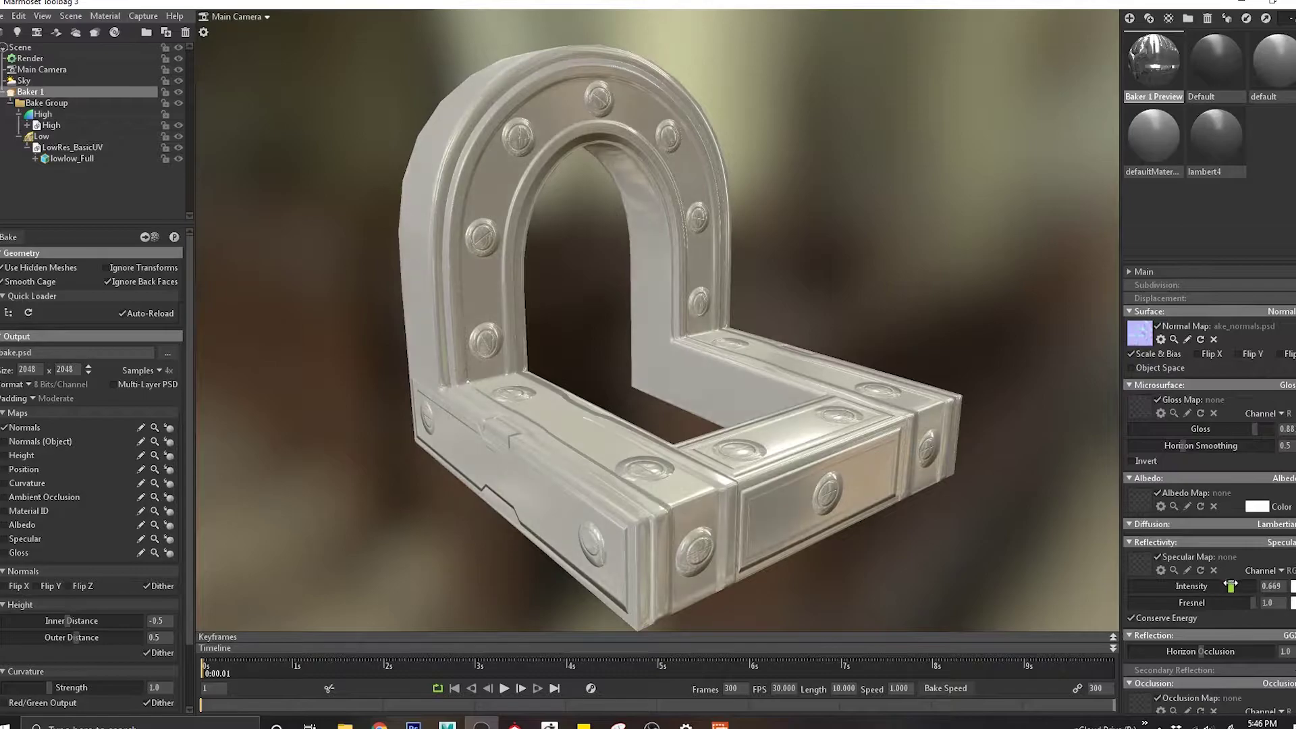
left_click(1257, 507)
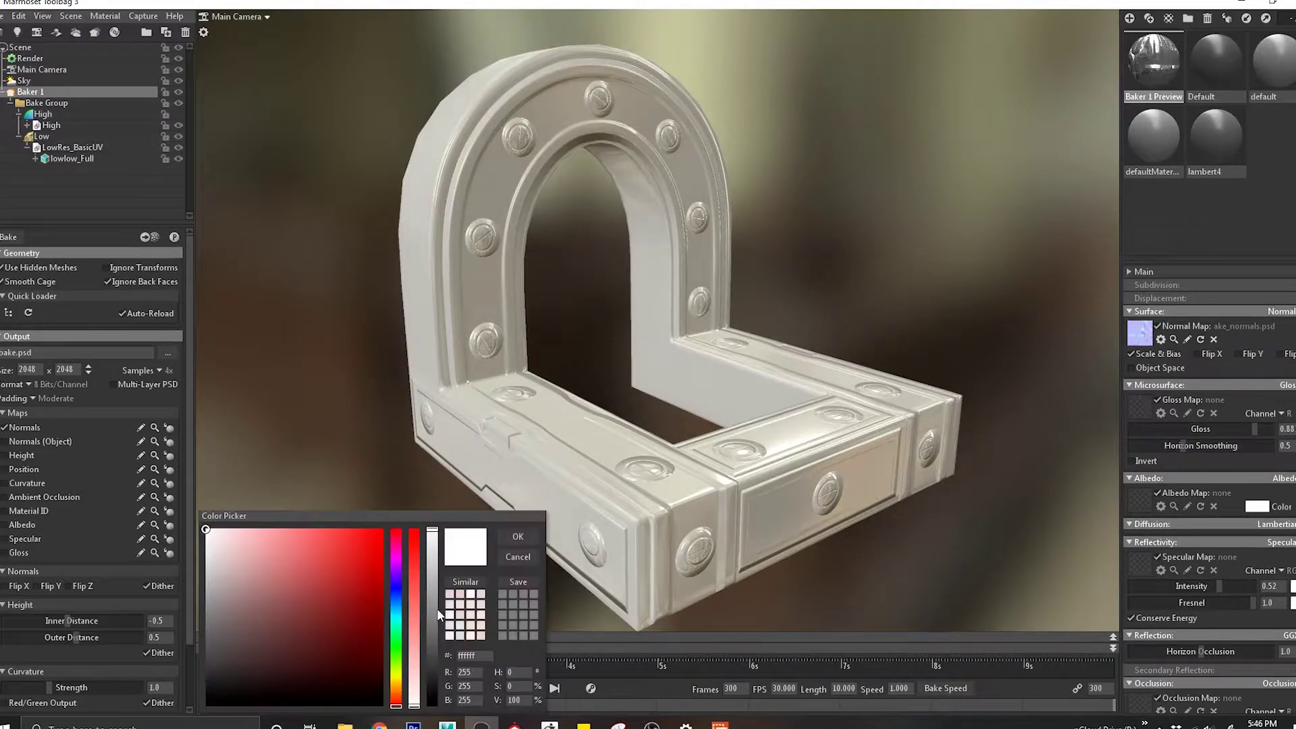
left_click_drag(440, 552, 436, 573)
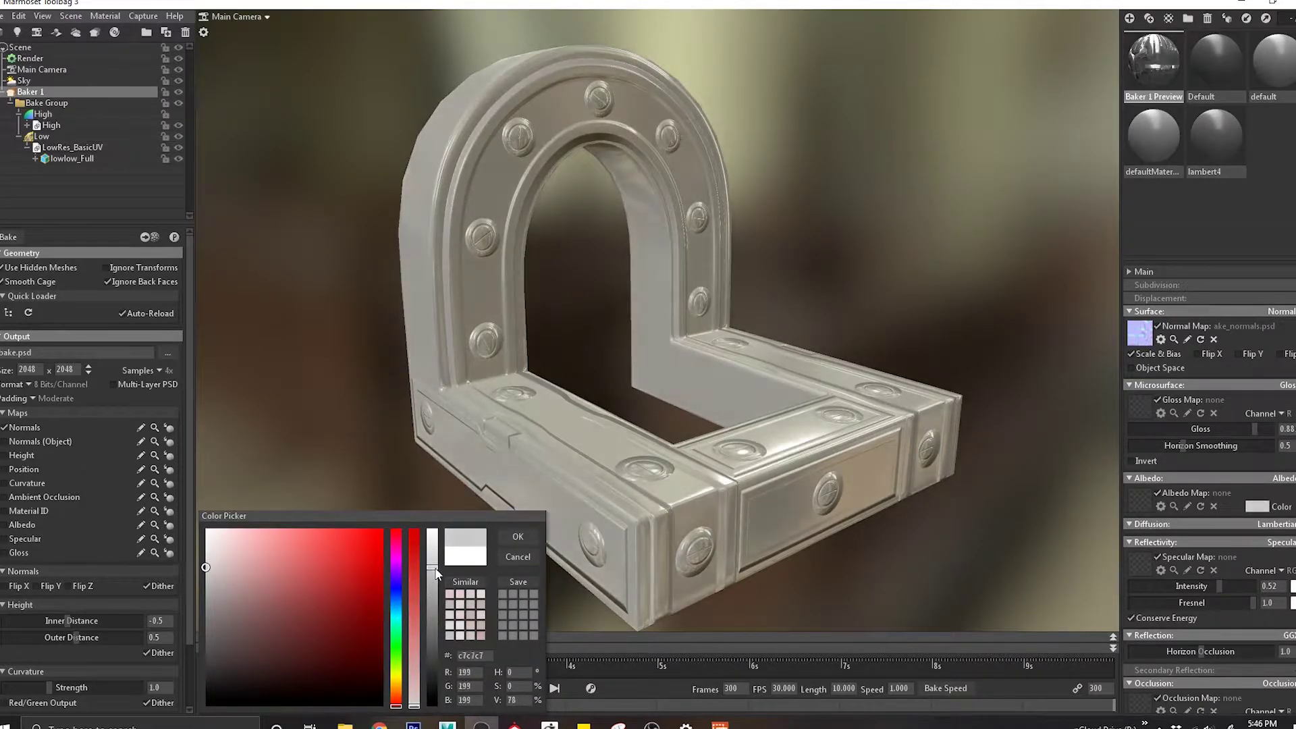
left_click(525, 531)
left_click_drag(598, 418, 658, 317, "alt")
scroll(599, 402, "up", 5)
left_click_drag(600, 399, 549, 435, "alt")
left_click(504, 439)
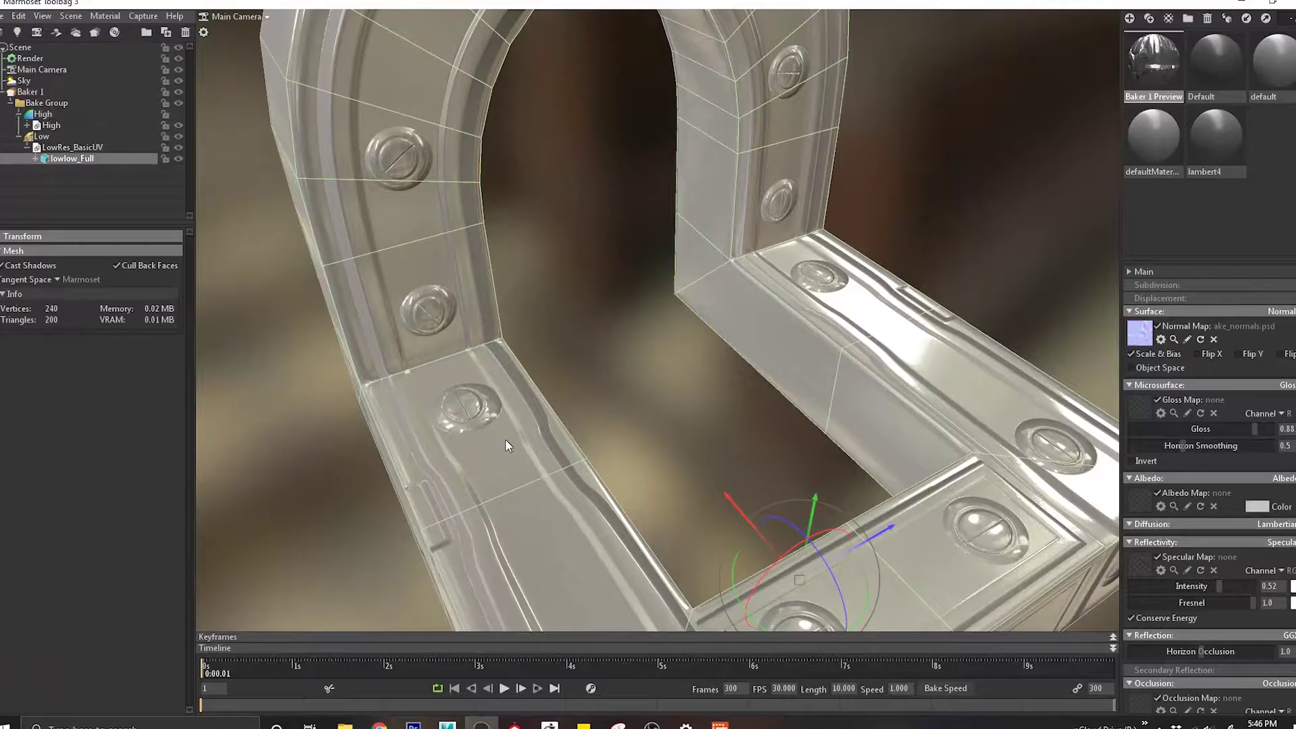
Switch to Maya, duplicate lowlow_Full and rename the copy lowHigh_Full3.
key("alt+Tab")
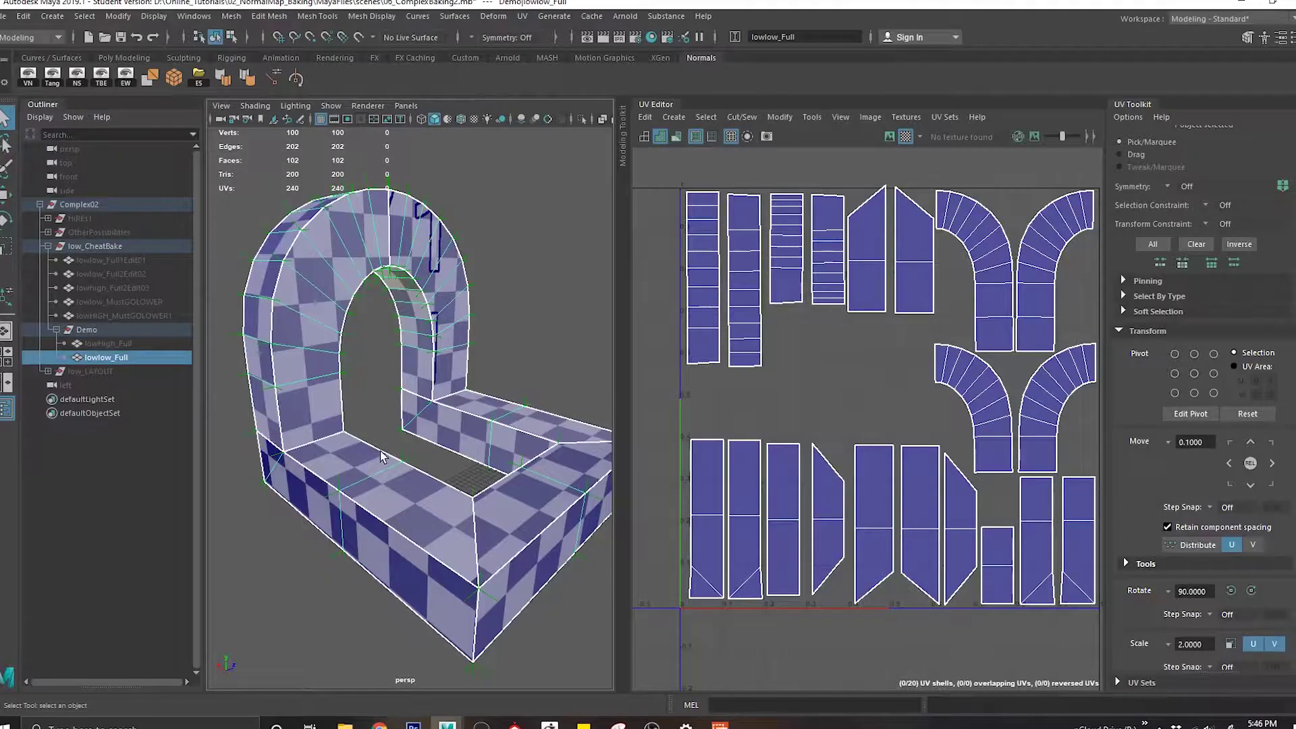
key("ctrl+d")
double_click(102, 372)
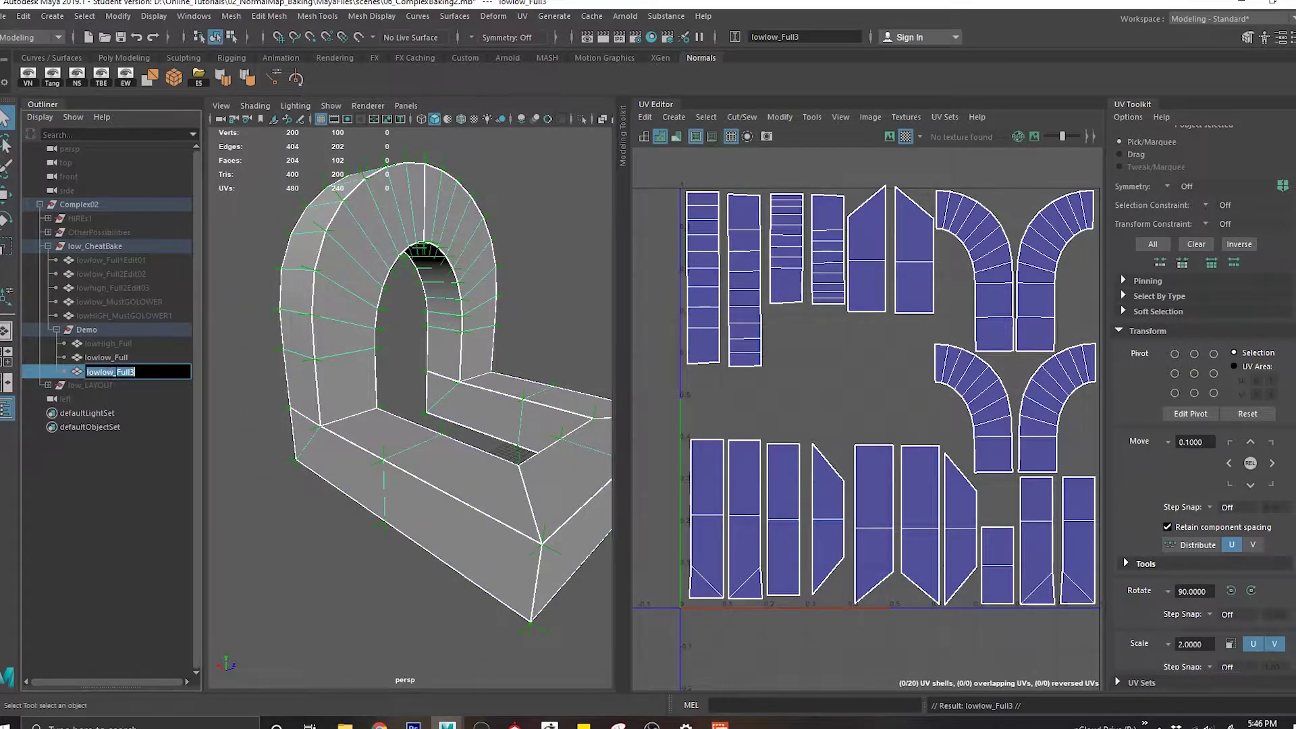
type("High")
key("Return")
Select both overlapping arch meshes, lowlow_Full and lowHigh_Full3, for cutting with the Multi-Cut tool.
left_click_drag(413, 430, 432, 466, "alt")
left_click(513, 576)
right_click_drag(514, 577, 469, 497, "alt")
left_click_drag(468, 497, 538, 296, "alt")
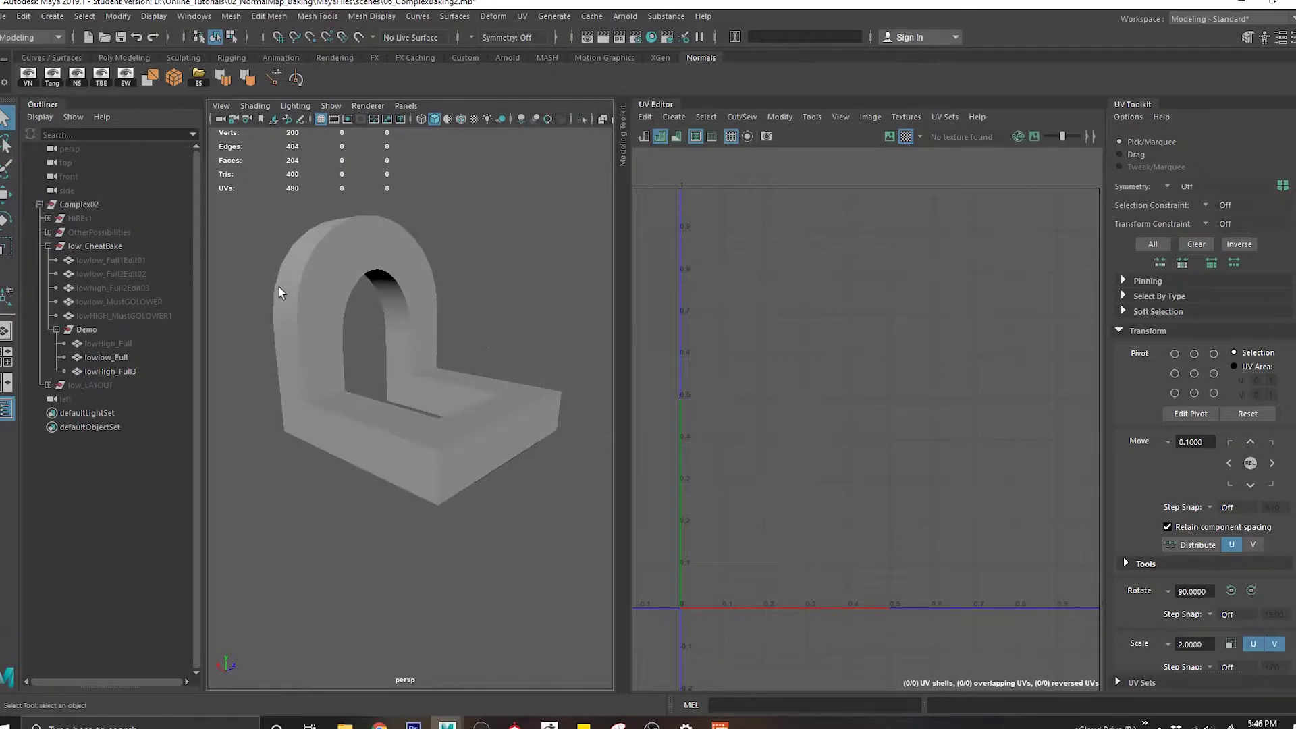
left_click_drag(280, 292, 397, 430)
left_click_drag(485, 398, 472, 431, "alt")
right_click_drag(472, 431, 287, 338, "alt")
Try to insert an edge loop running along the arch's front face and the base's upper face.
left_click(378, 382, "ctrl")
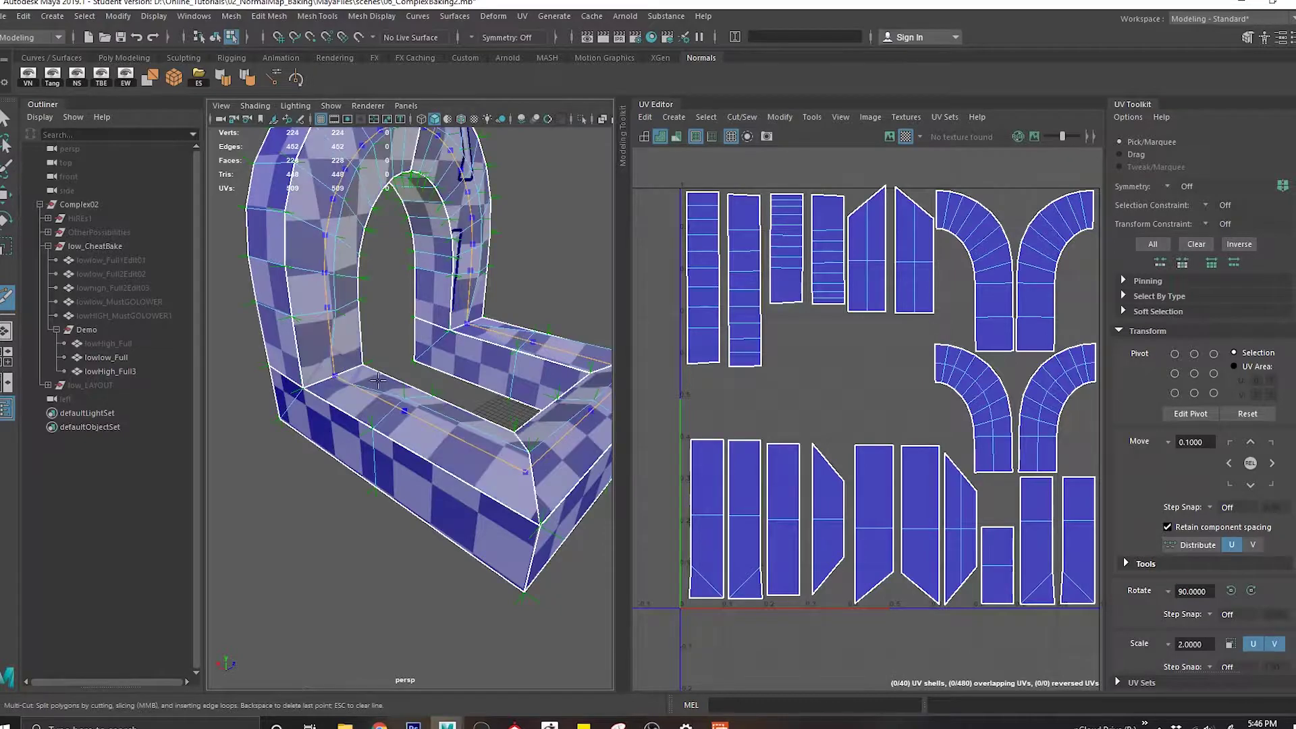
key("ctrl+z")
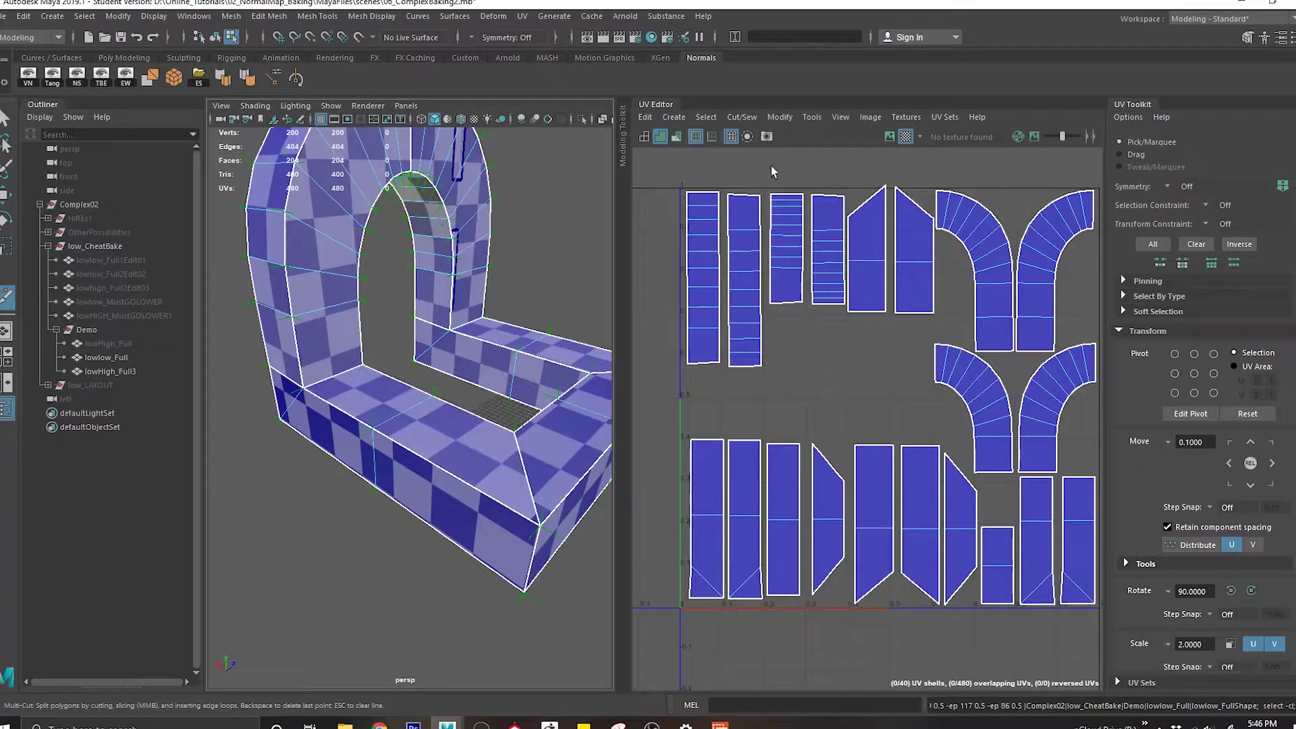
left_click(1246, 37)
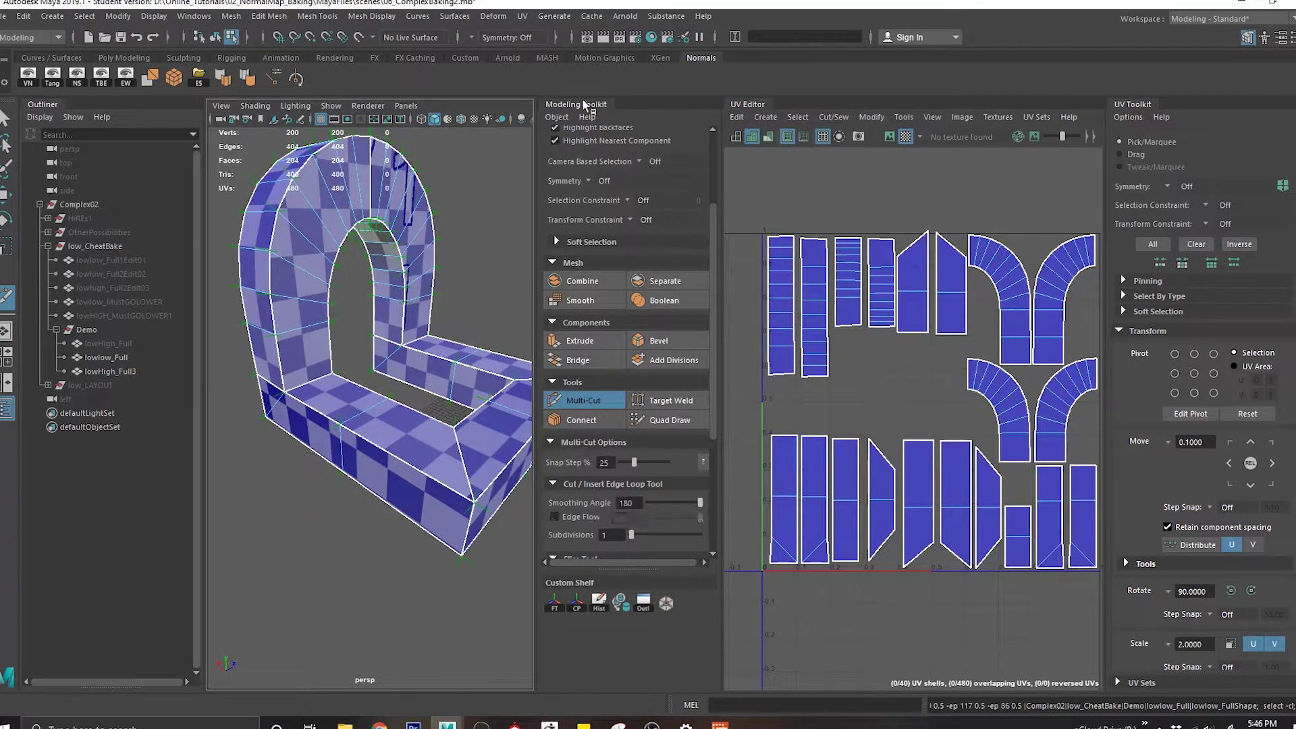
left_click(585, 106)
Insert extra edge loops around the arch opening and along the base with Multi-Cut, using Object Z symmetry.
left_click_drag(404, 346, 311, 398, "alt")
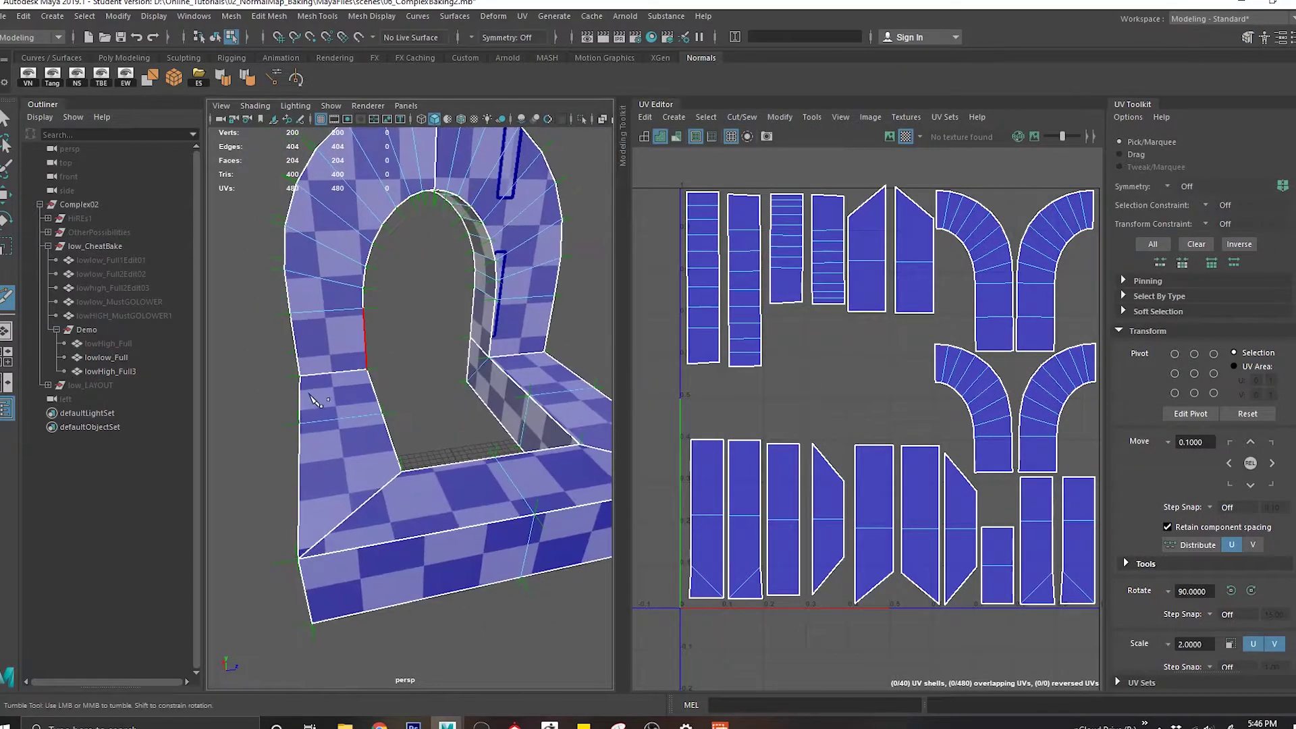
left_click(313, 376, "ctrl")
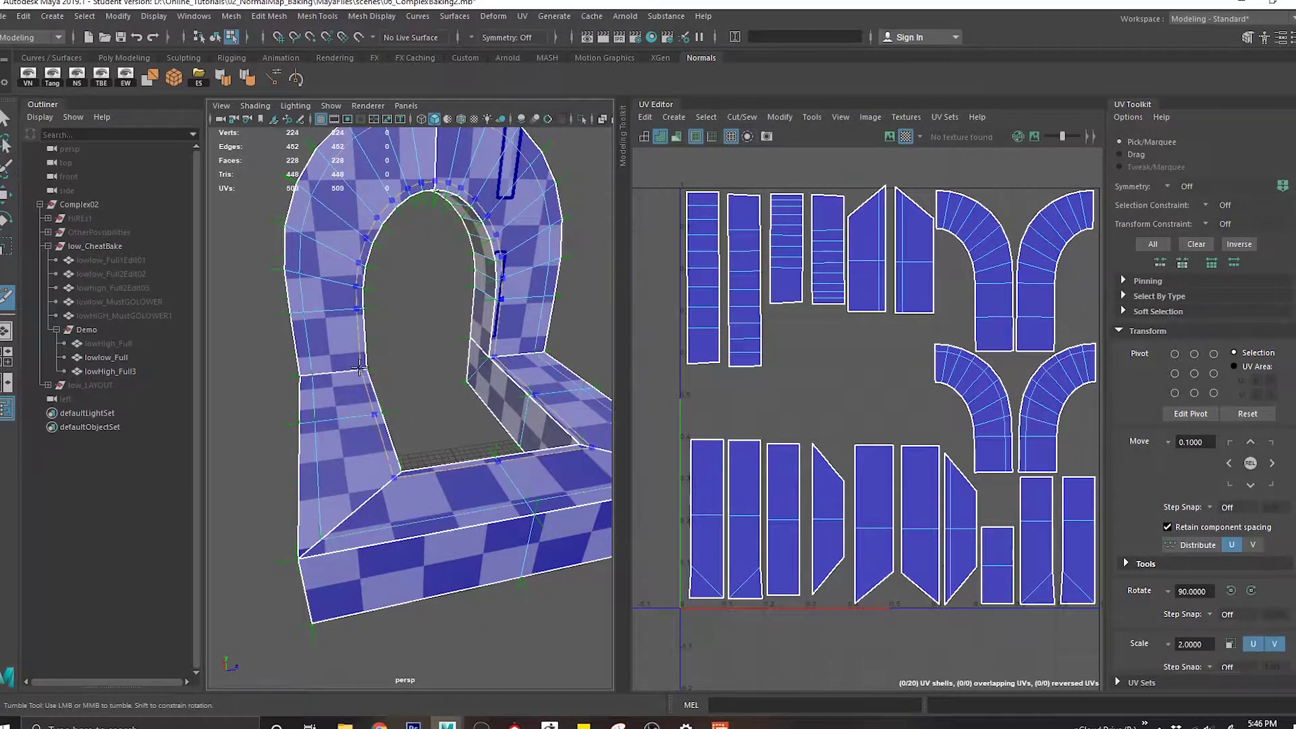
left_click(343, 375, "ctrl")
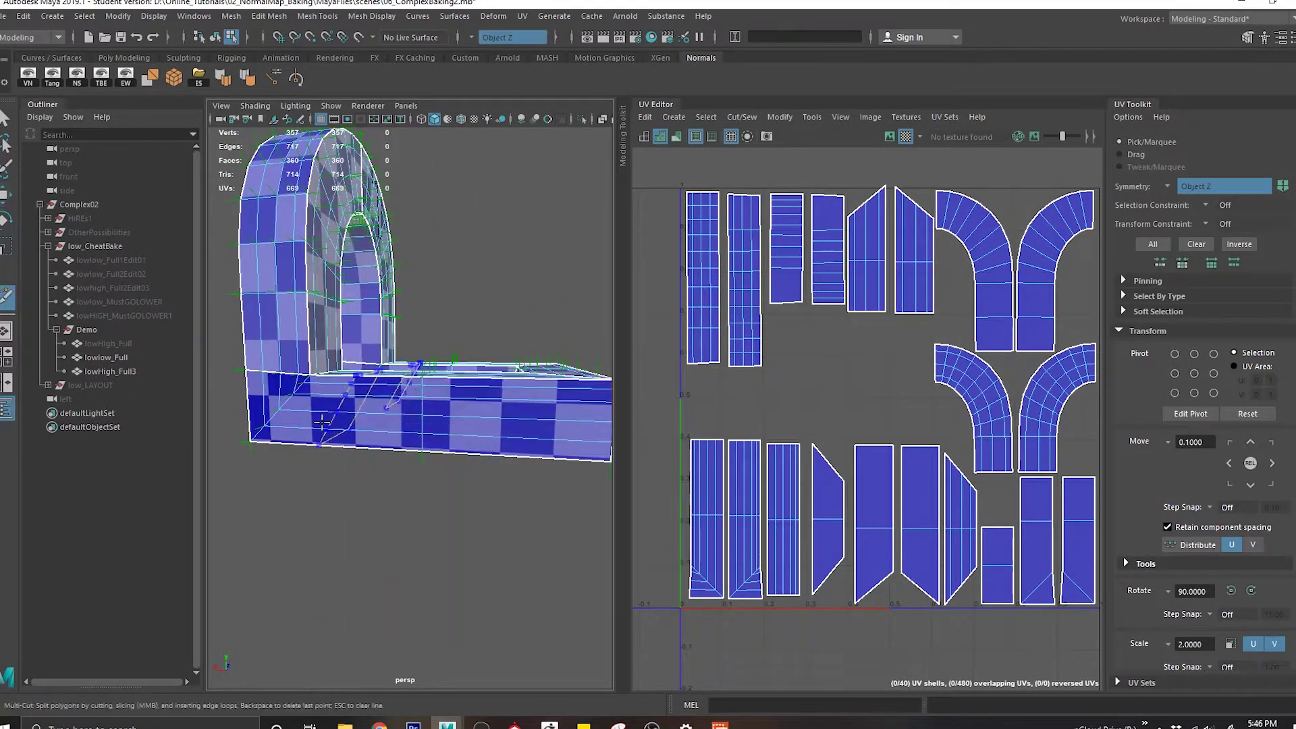
left_click_drag(439, 418, 408, 344, "alt")
left_click(419, 359)
Export only the lowHigh_Full3 mesh as LOWHigh_Res02.fbx in the Demo folder.
left_click(173, 370)
left_click(5, 16)
left_click(29, 214)
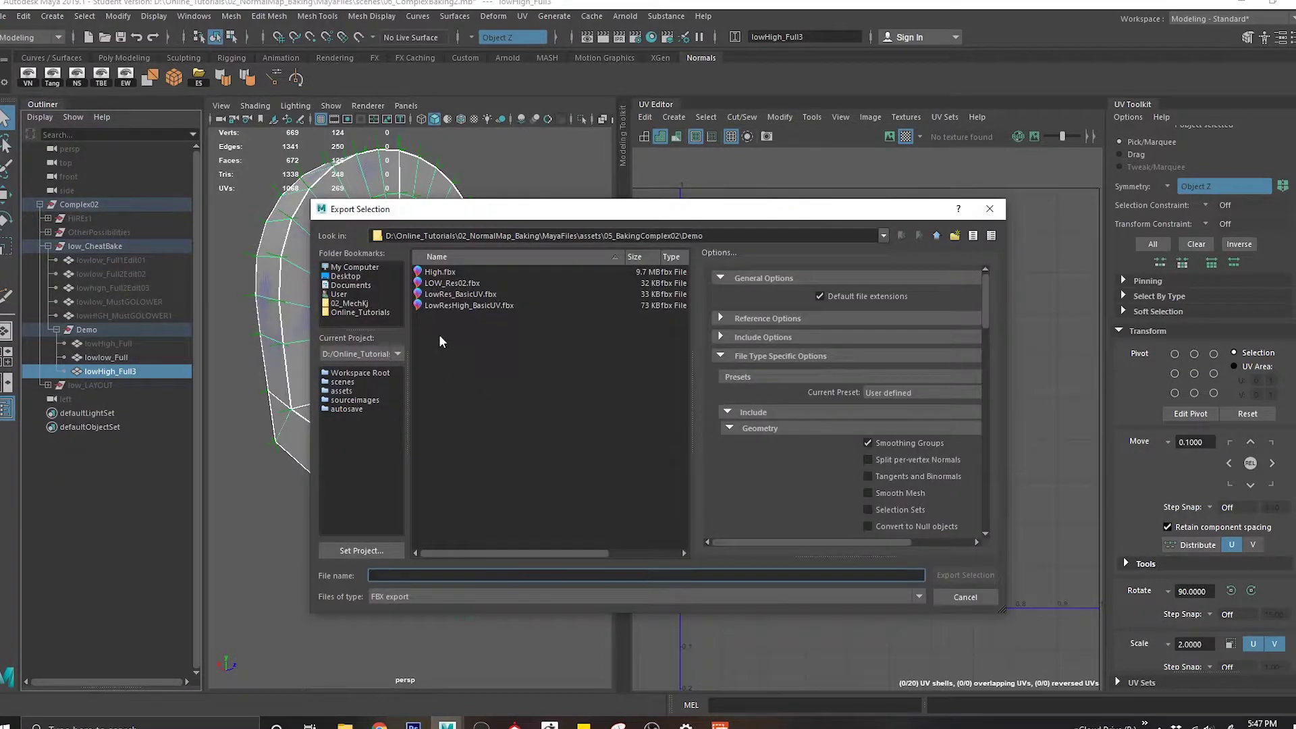
left_click(452, 285)
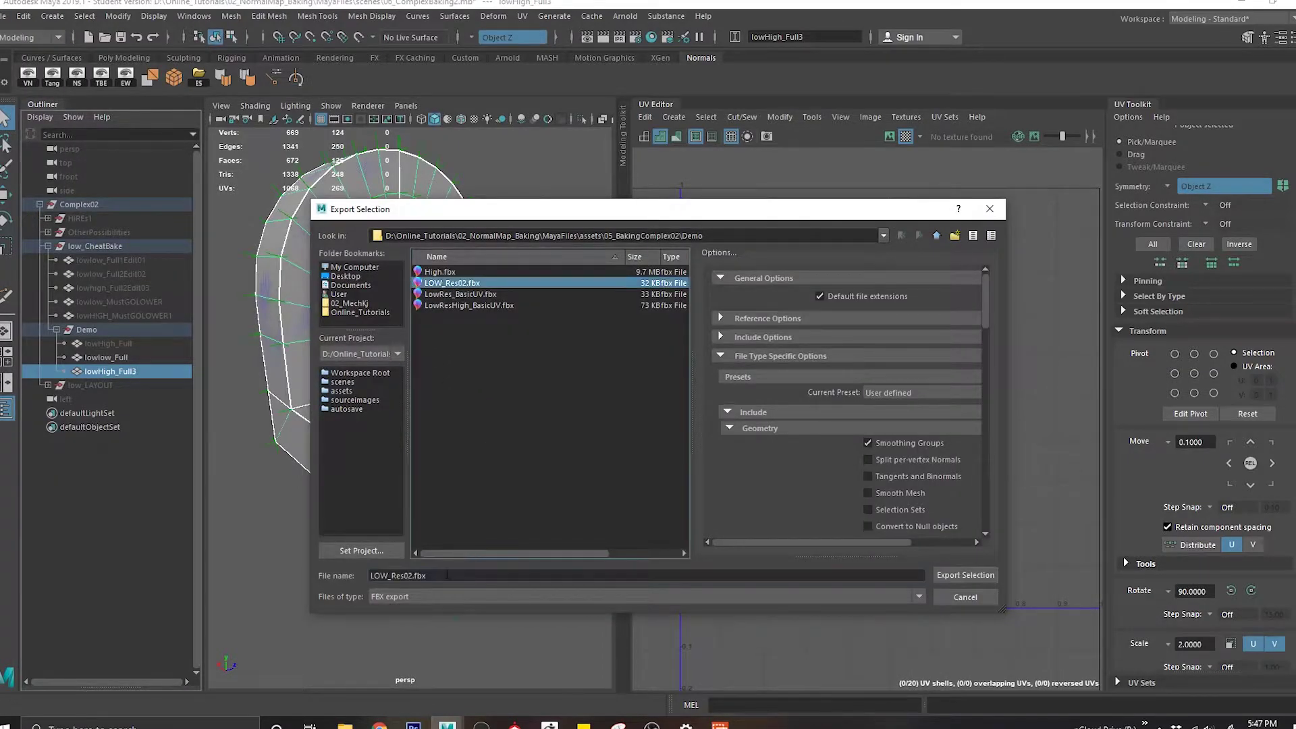
left_click(391, 575)
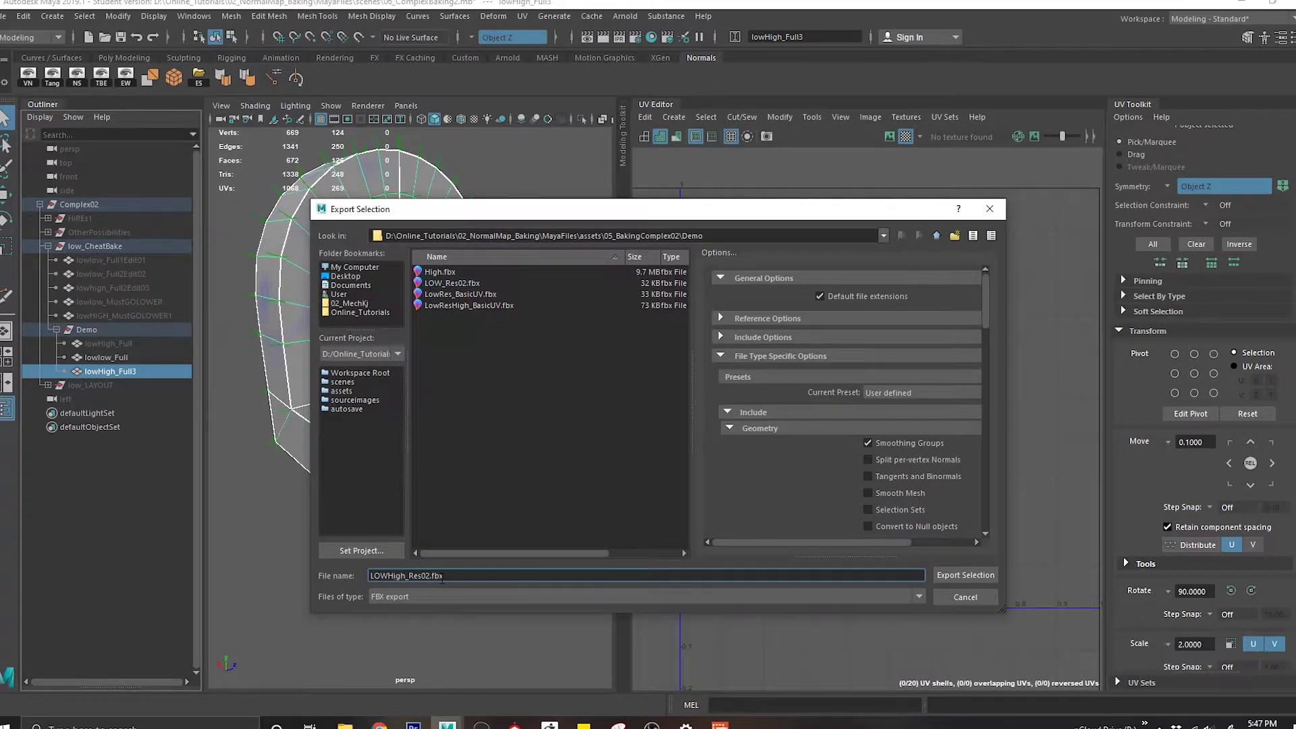
key("Return")
left_click(406, 638)
Switch to Marmoset Toolbag and replace the low mesh's source file with LOWHigh_Res02.
key("alt+Tab")
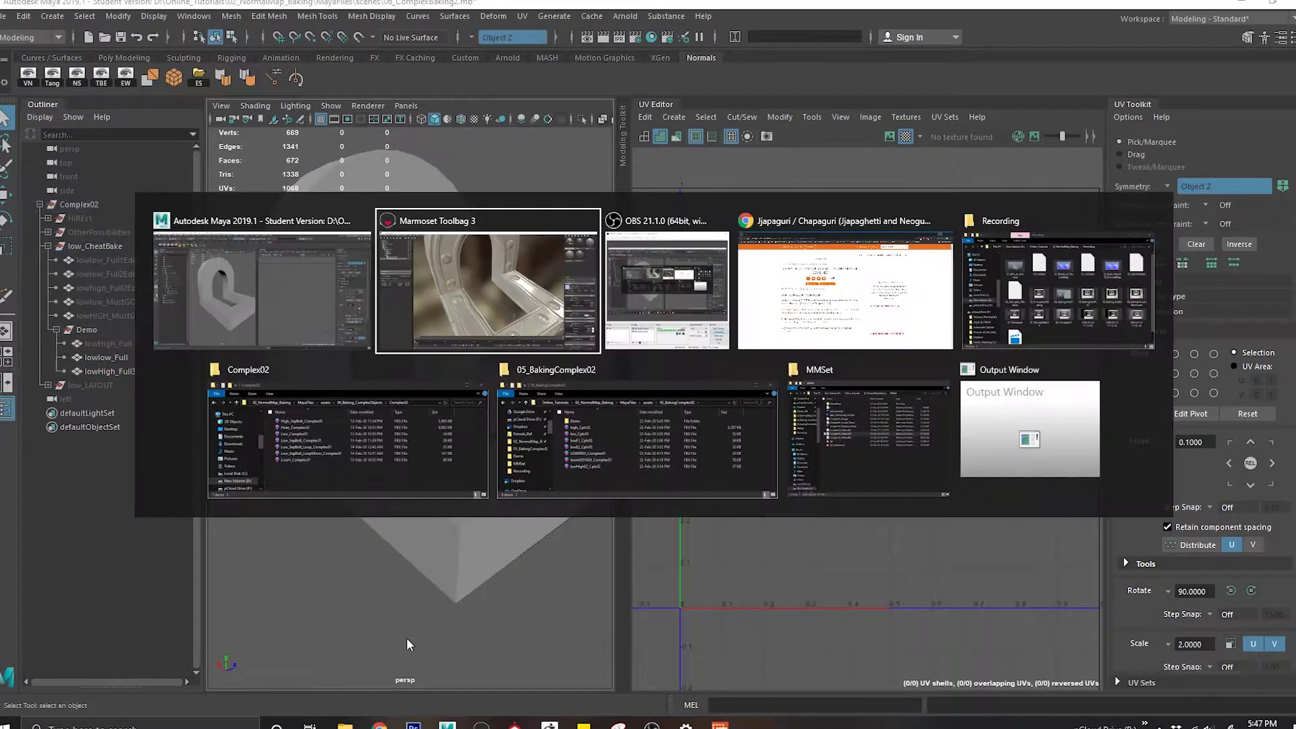
left_click(100, 146)
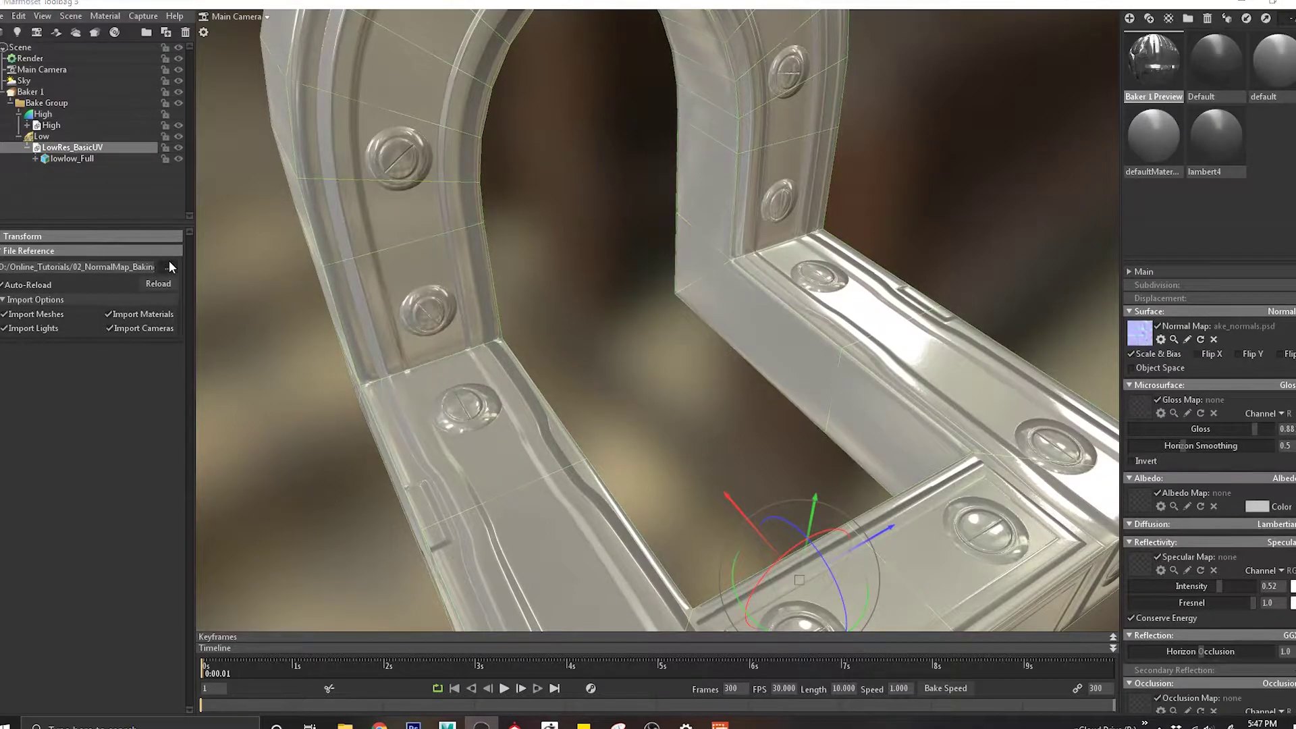
left_click(168, 267)
double_click(470, 357)
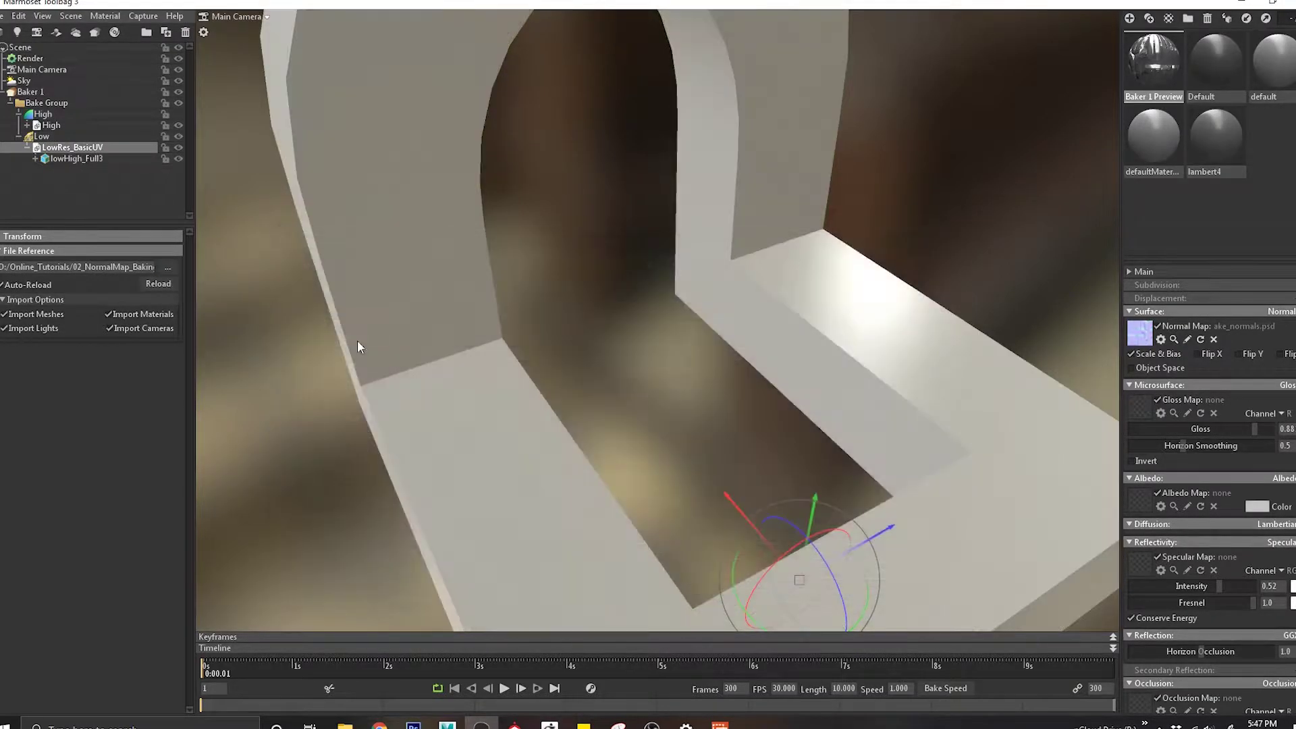
Examine the wireframe of the reloaded lowHigh_Full3 mesh across the arch and base.
scroll(554, 386, "down", 3)
left_click_drag(554, 386, 489, 384, "alt")
left_click(489, 385)
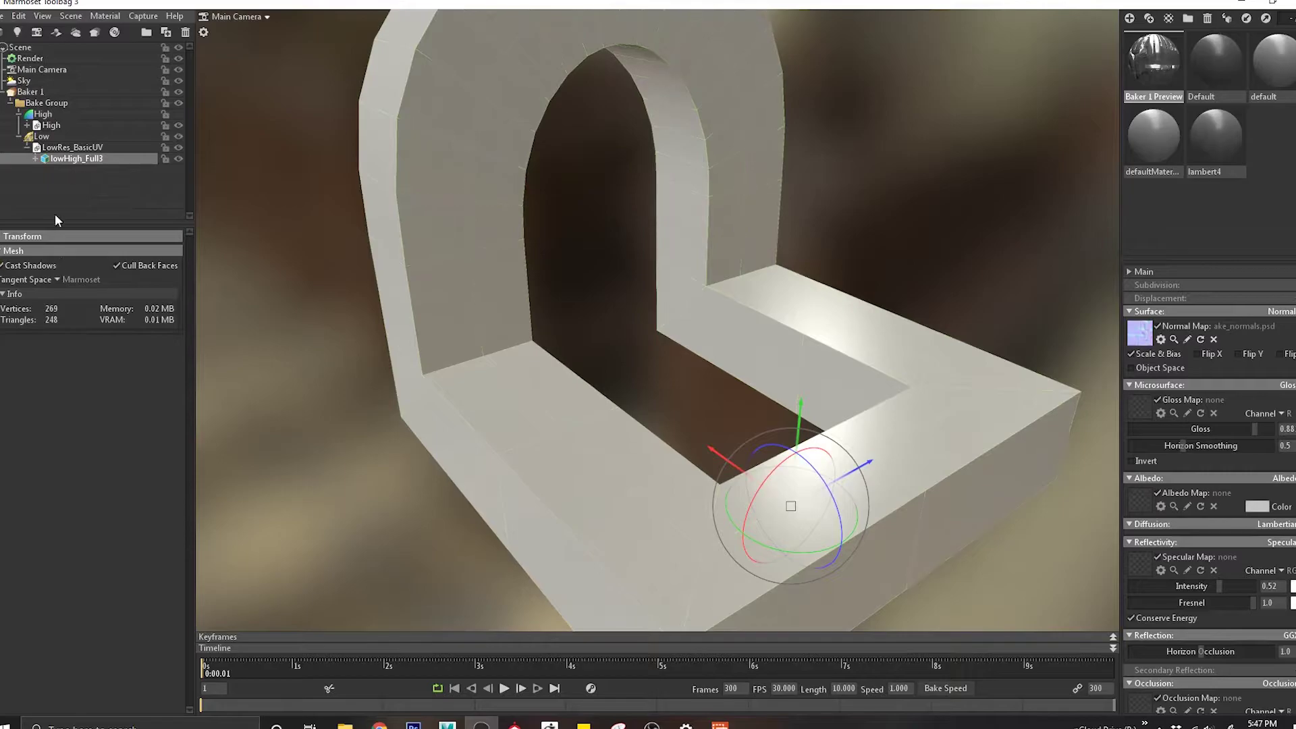
left_click(65, 148)
left_click_drag(404, 323, 434, 308)
left_click(100, 159)
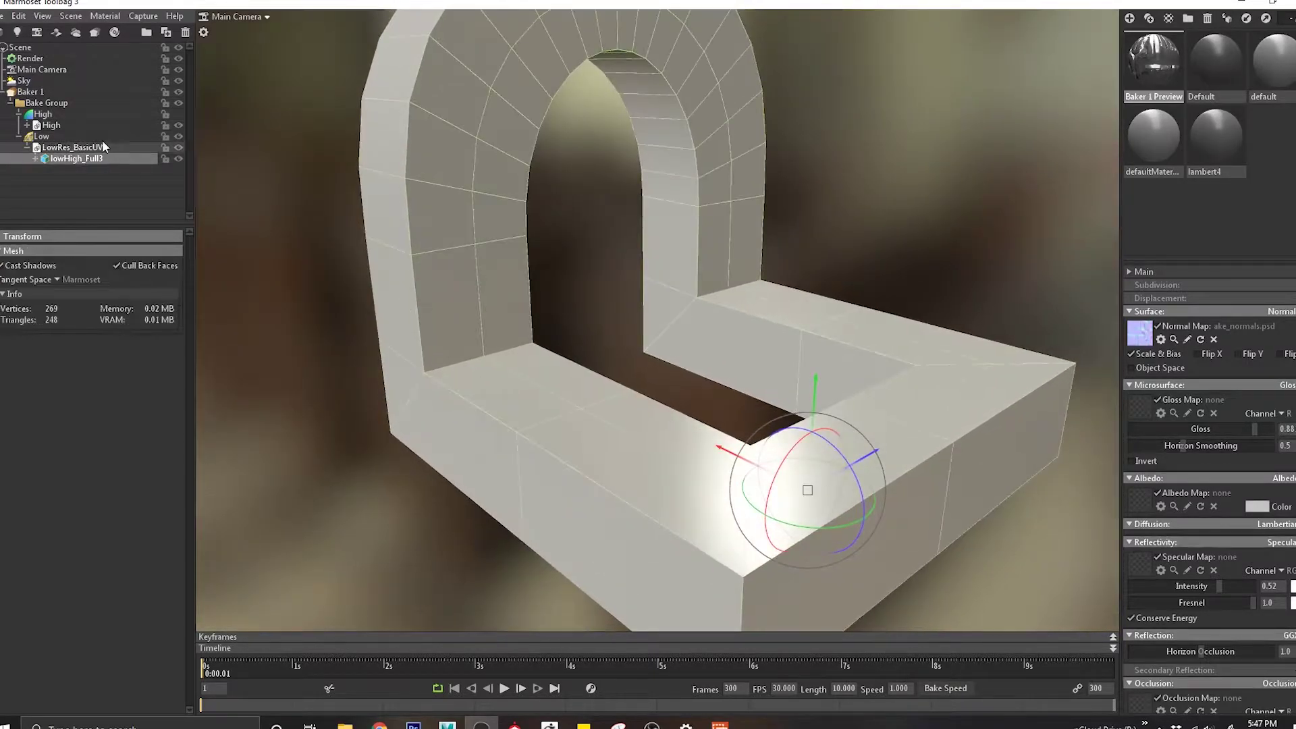
left_click(102, 136)
Bake the normal map for lowHigh_Full3 with Baker 1, preview it and inspect the arch and base.
left_click(31, 91)
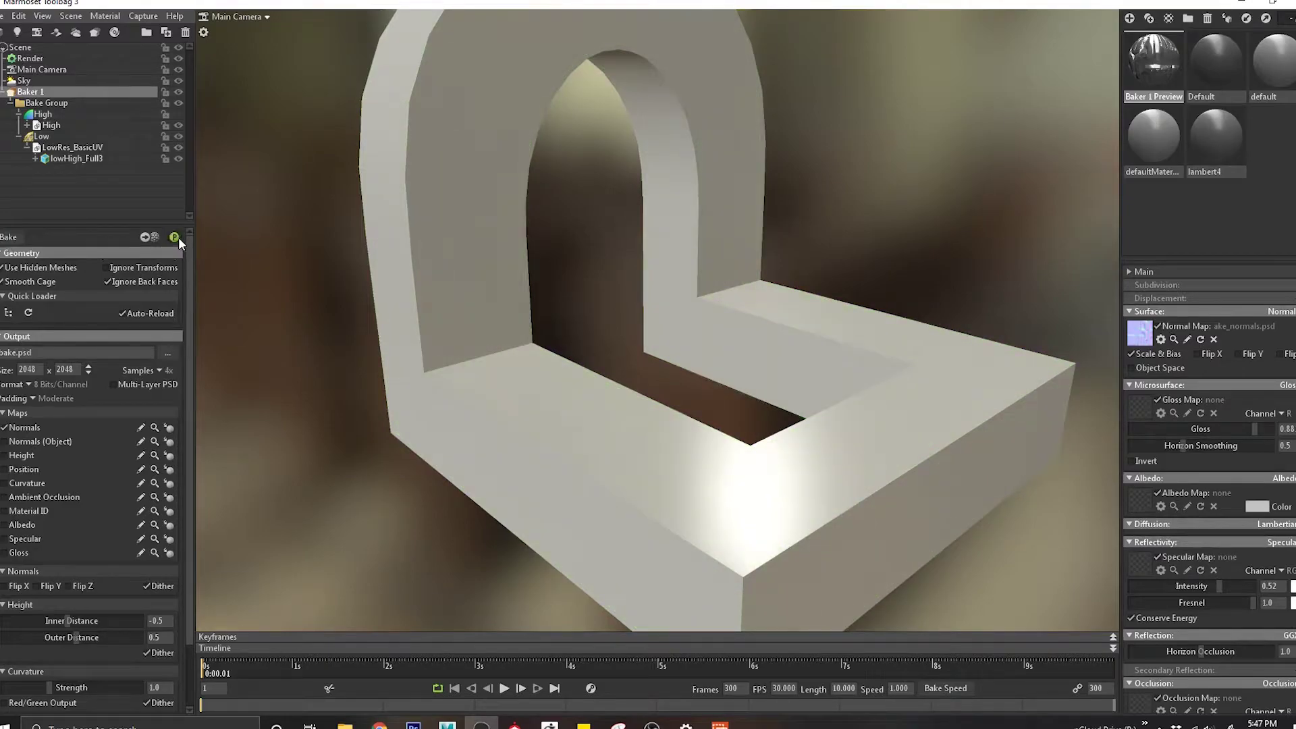
left_click(178, 239)
left_click_drag(836, 420, 807, 350)
left_click_drag(900, 333, 852, 392)
left_click(579, 431)
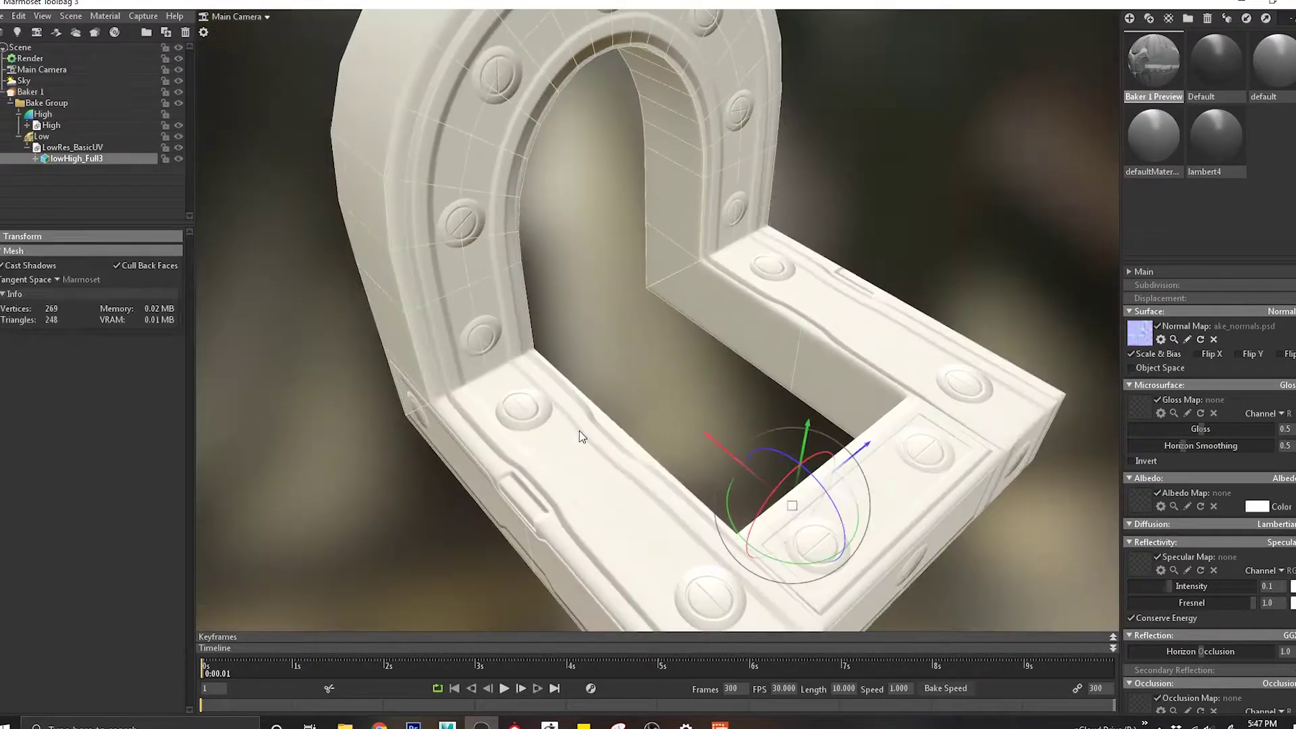
Inspect the baked lowHigh_Full3 base from a lower side angle with its wireframe shown, and clear the selection.
left_click_drag(532, 429, 524, 347)
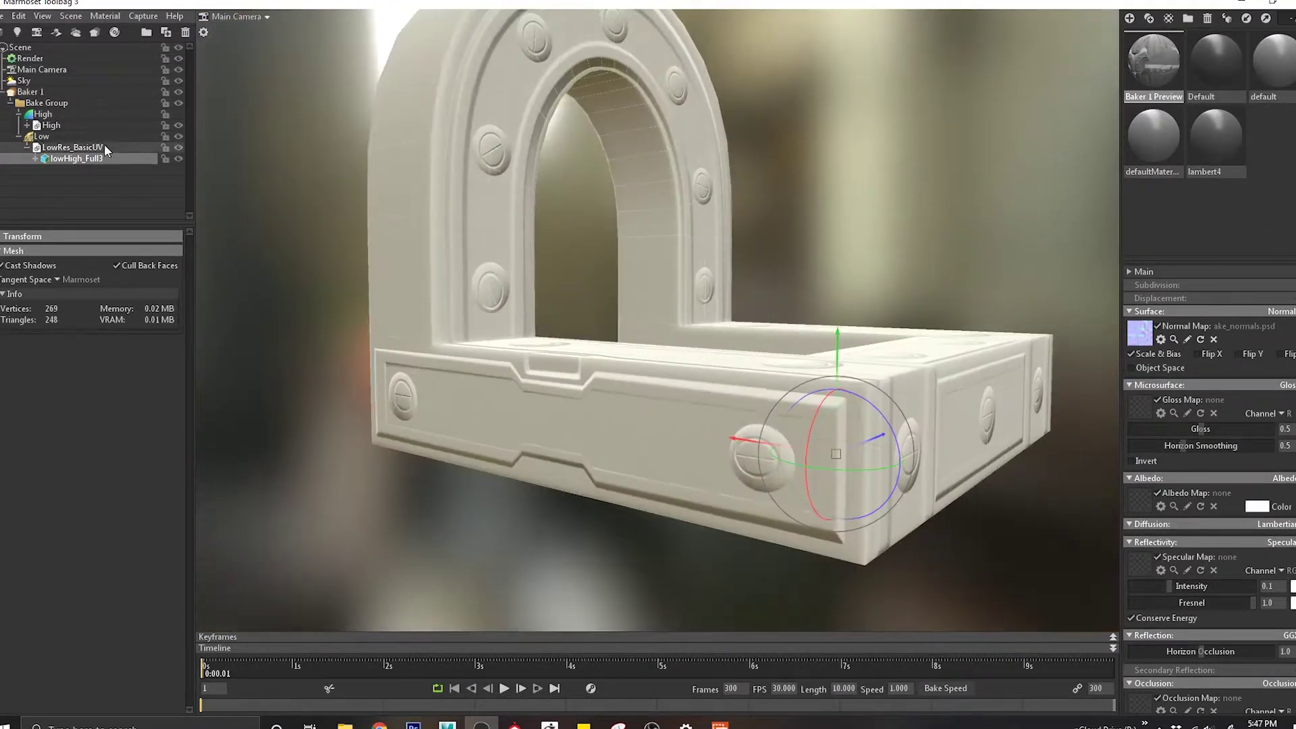
left_click(111, 146)
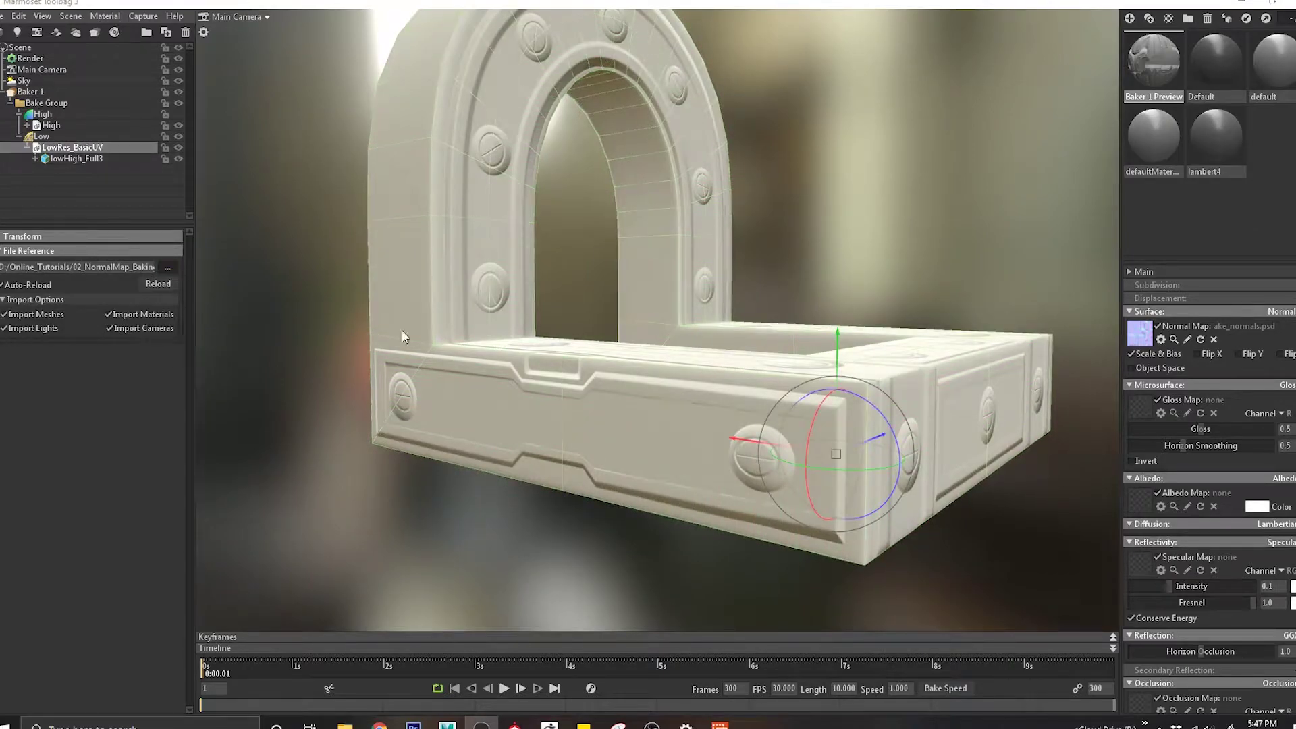
double_click(470, 354)
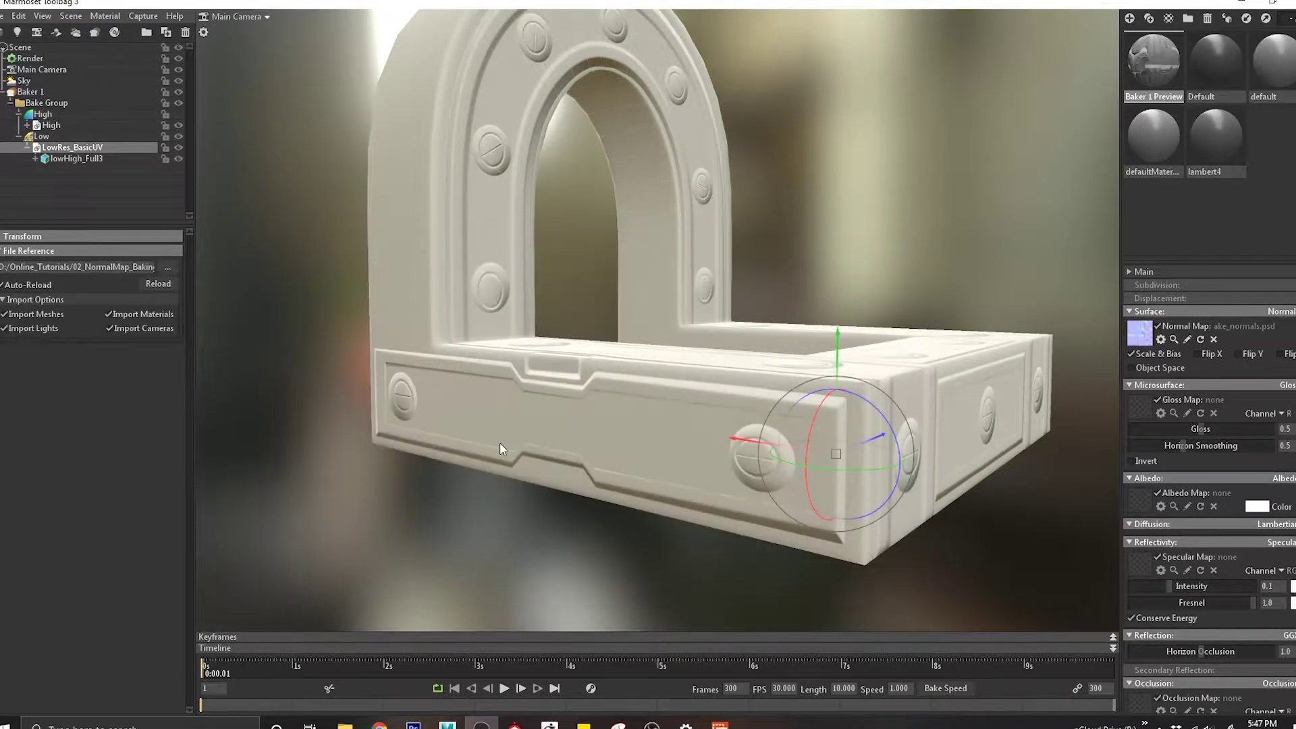
Switch to Maya, hide lowHigh_Full3 and show only the denser lowhigh_Full mesh in the Demo group.
key("alt+Tab")
left_click(421, 325)
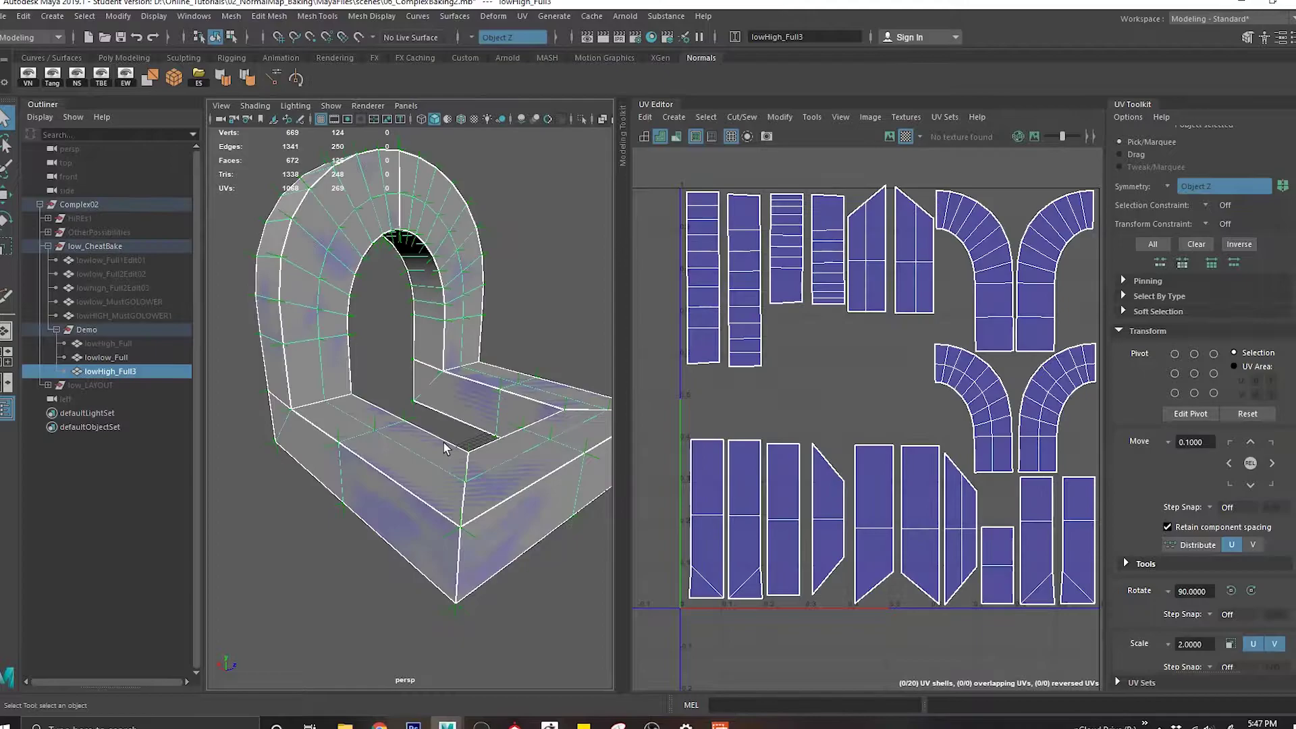
left_click(111, 358)
left_click(127, 372)
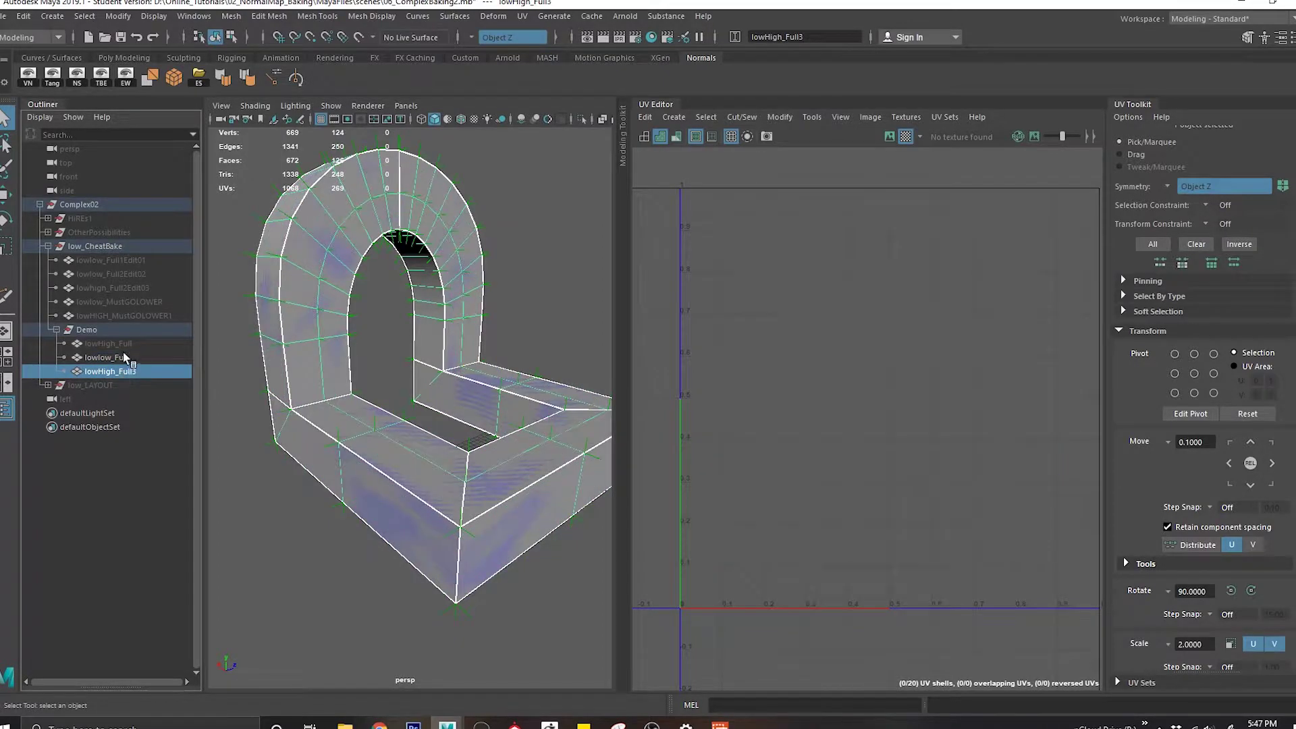
left_click(105, 358)
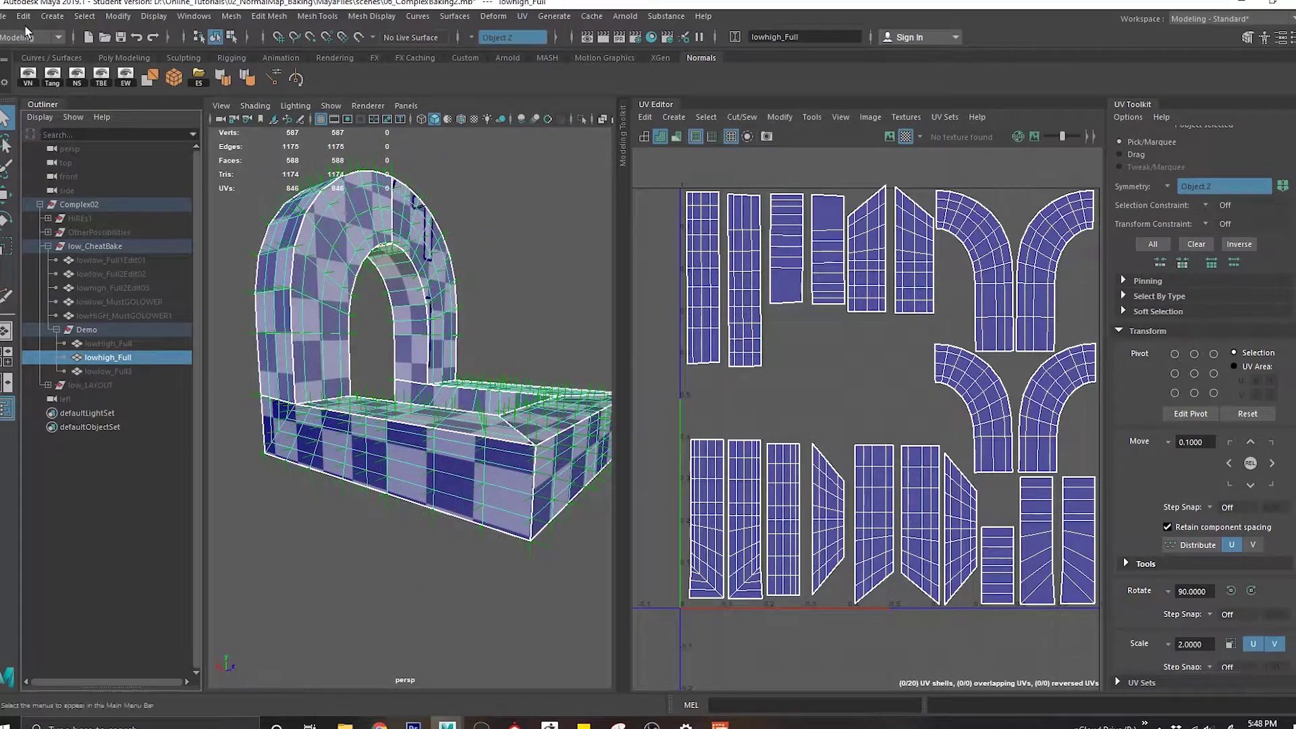
Export the selected lowhigh_Full mesh over the existing LOWHigh_Res02.fbx in the Demo folder.
left_click(5, 15)
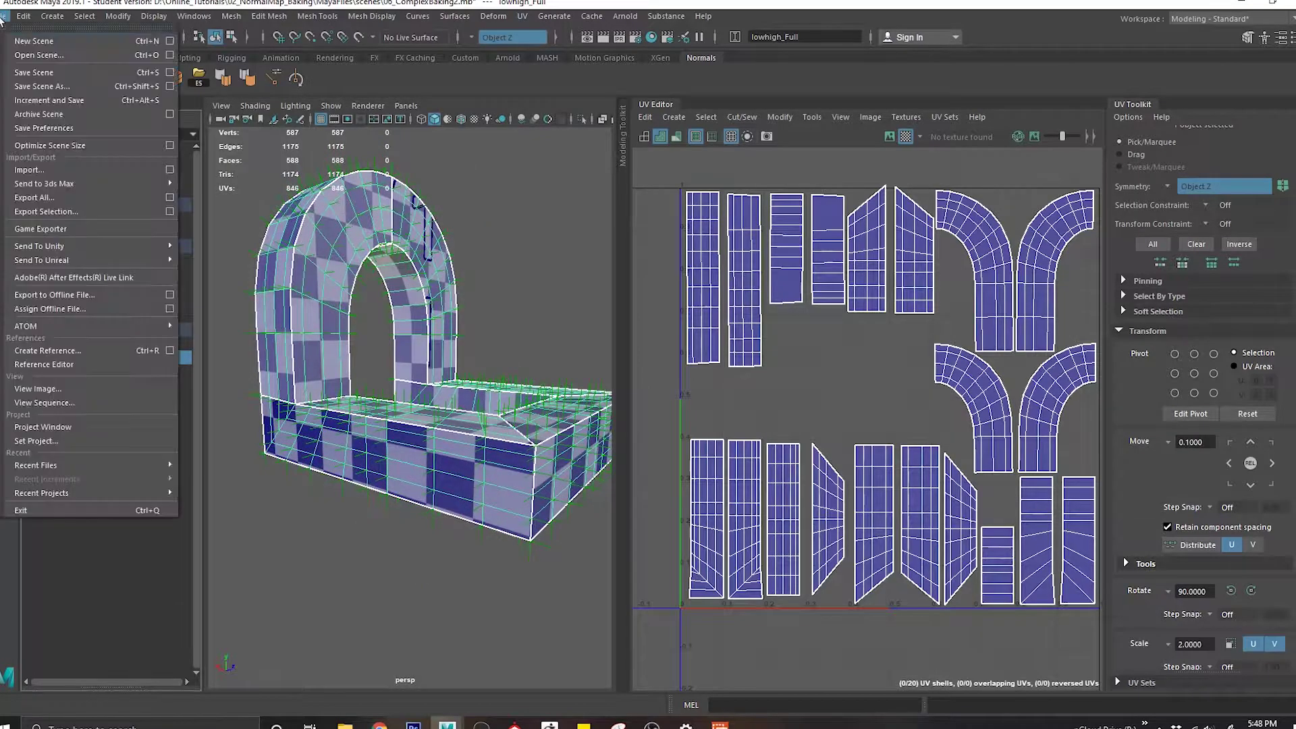
left_click(67, 224)
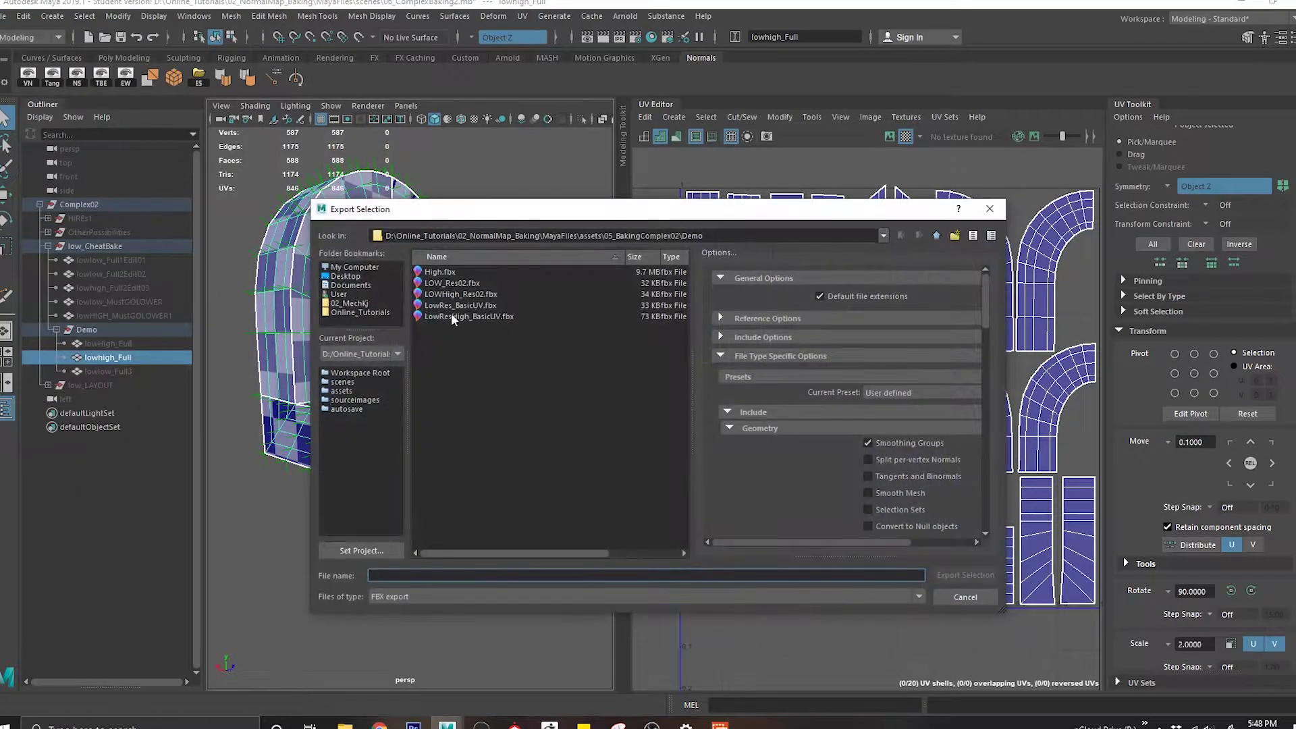
double_click(451, 316)
left_click(617, 422)
Switch to Marmoset Toolbag, bake the reloaded lowhigh_Full mesh with Baker 1 and inspect the side of the base.
key("alt+Tab")
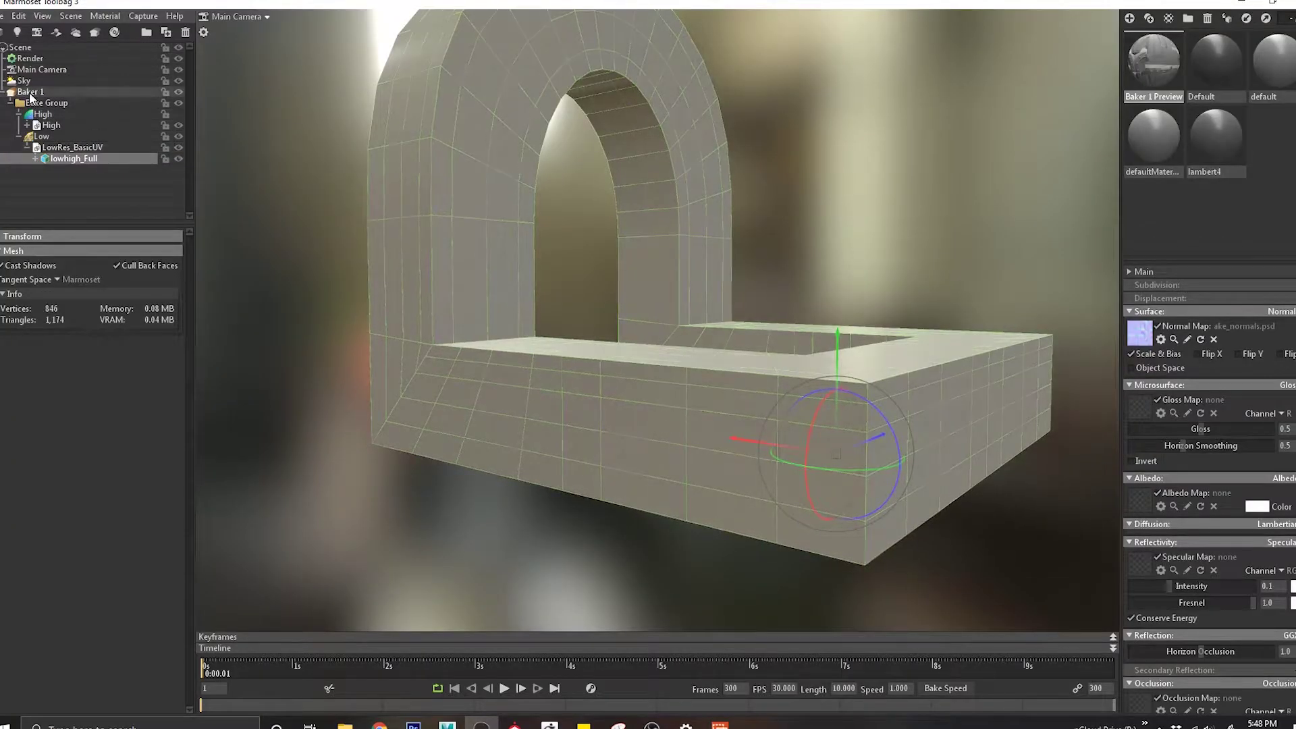
left_click(30, 93)
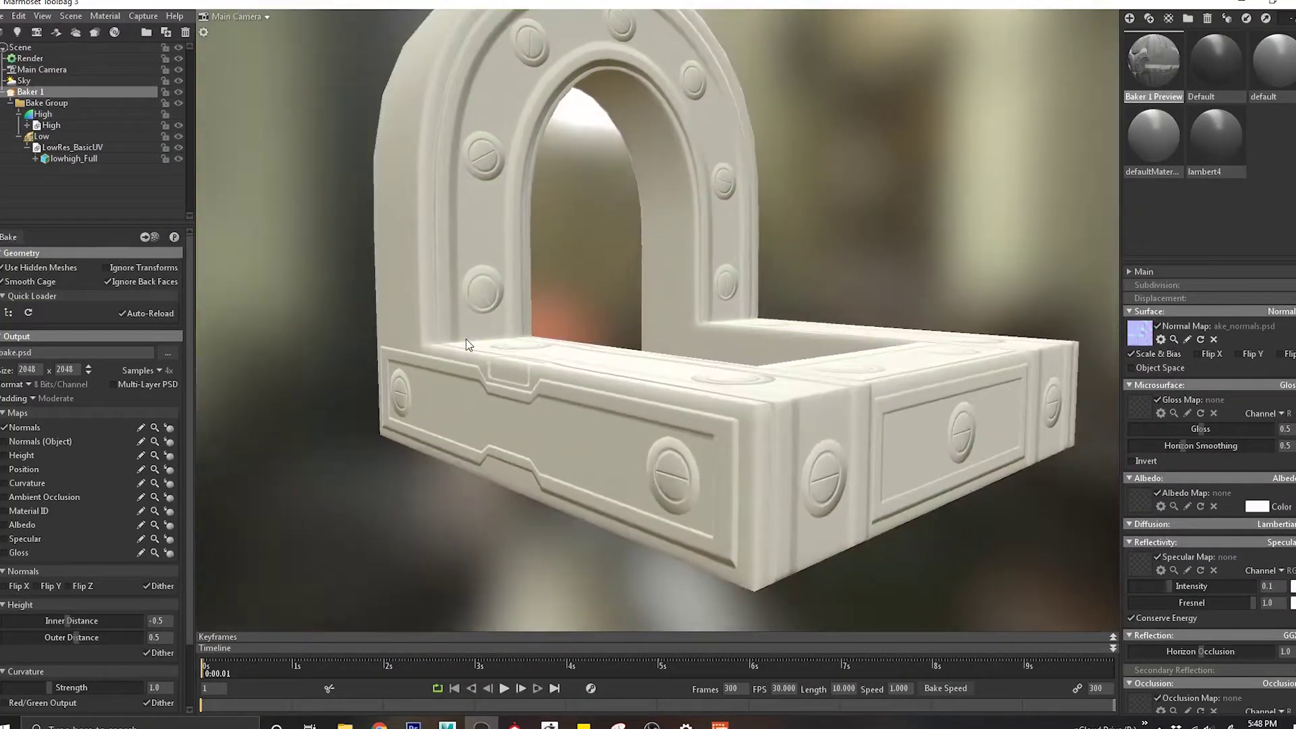
left_click_drag(466, 338, 536, 395, "shift")
left_click(504, 400)
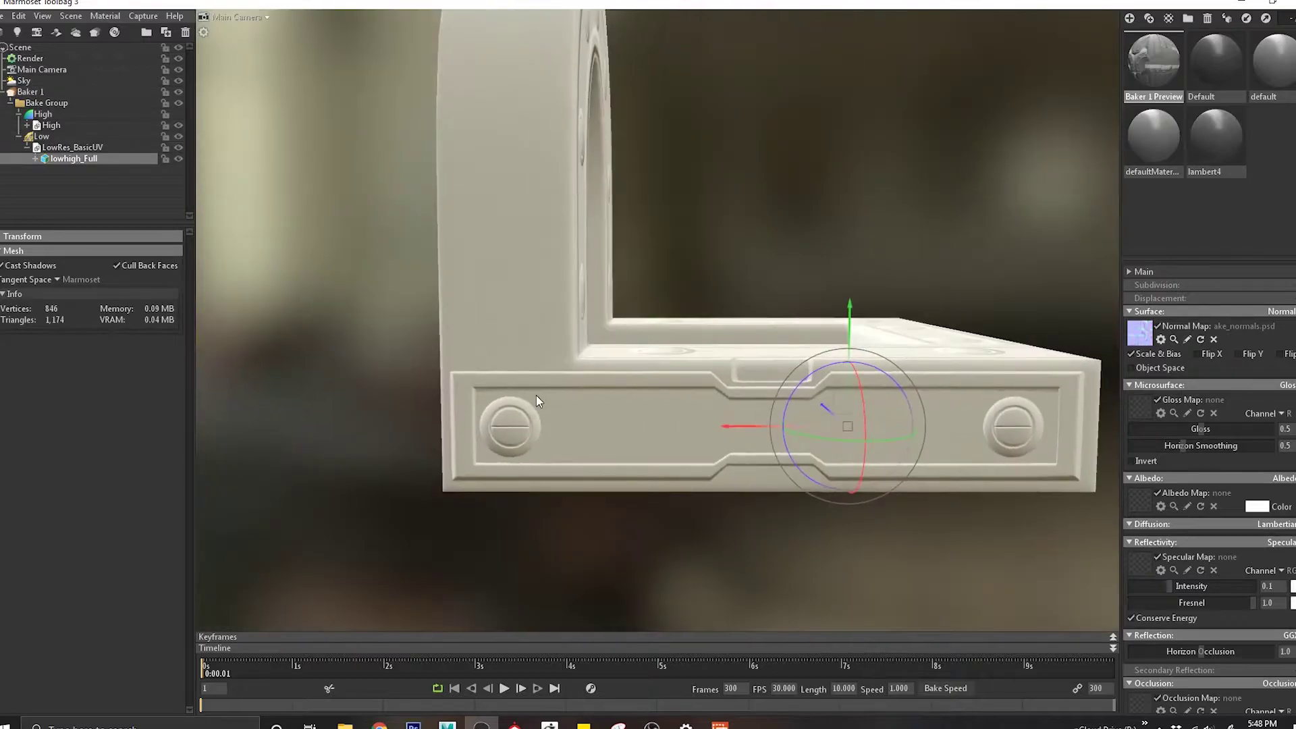
Switch to Maya and insert extra horizontal edge loops around the arch pillars above the base with Multi-Cut.
key("alt+Tab")
left_click_drag(381, 268, 434, 345, "alt")
left_click(272, 350)
right_click_drag(433, 335, 349, 340, "shift")
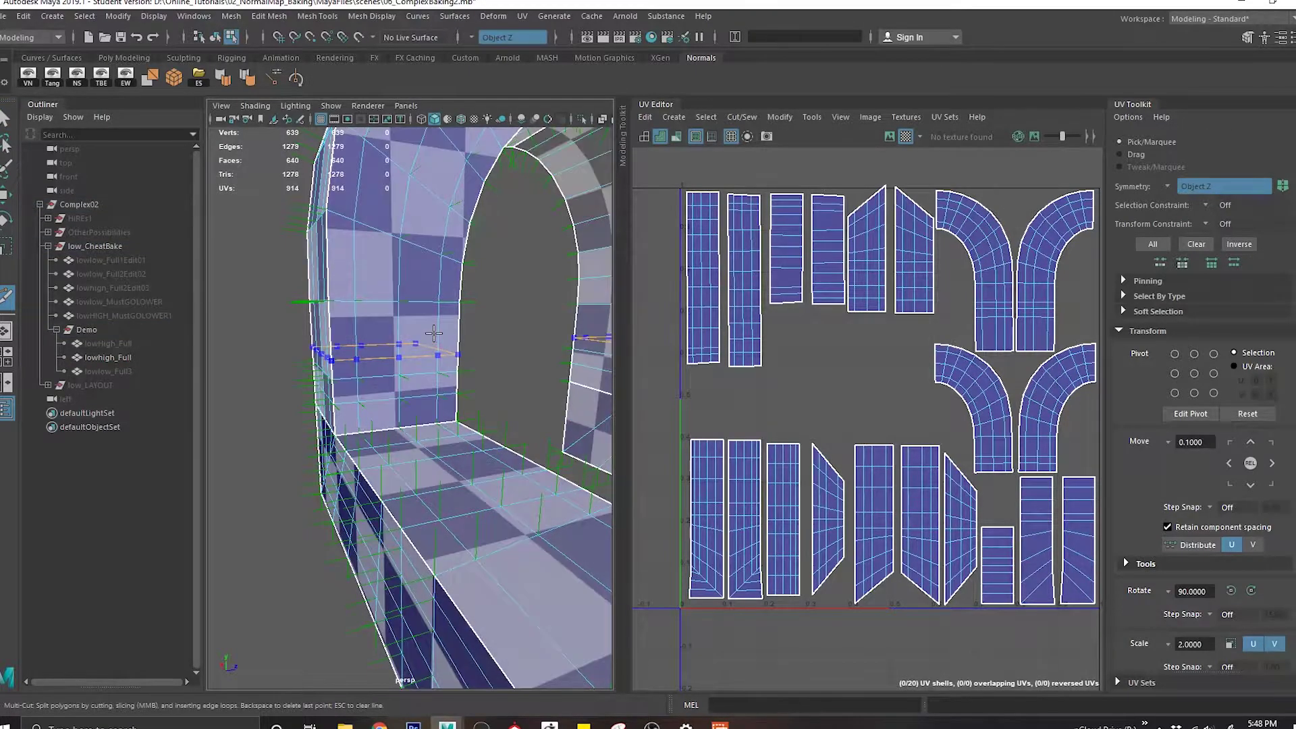
right_click_drag(468, 376, 397, 321, "alt")
middle_click_drag(398, 321, 372, 354, "alt")
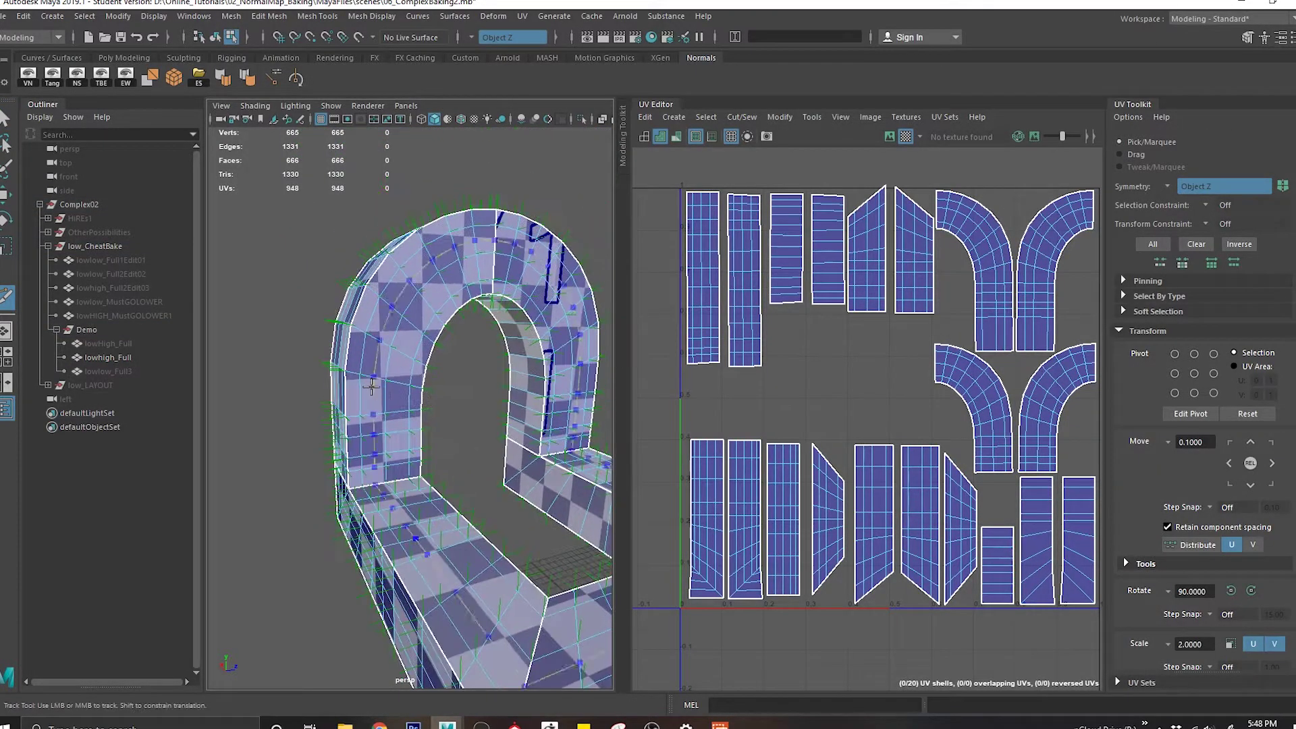
mouse_move(366, 382)
left_mouse_down("alt")
mouse_move(651, 373)
mouse_move(366, 373)
left_mouse_up("alt")
key("q")
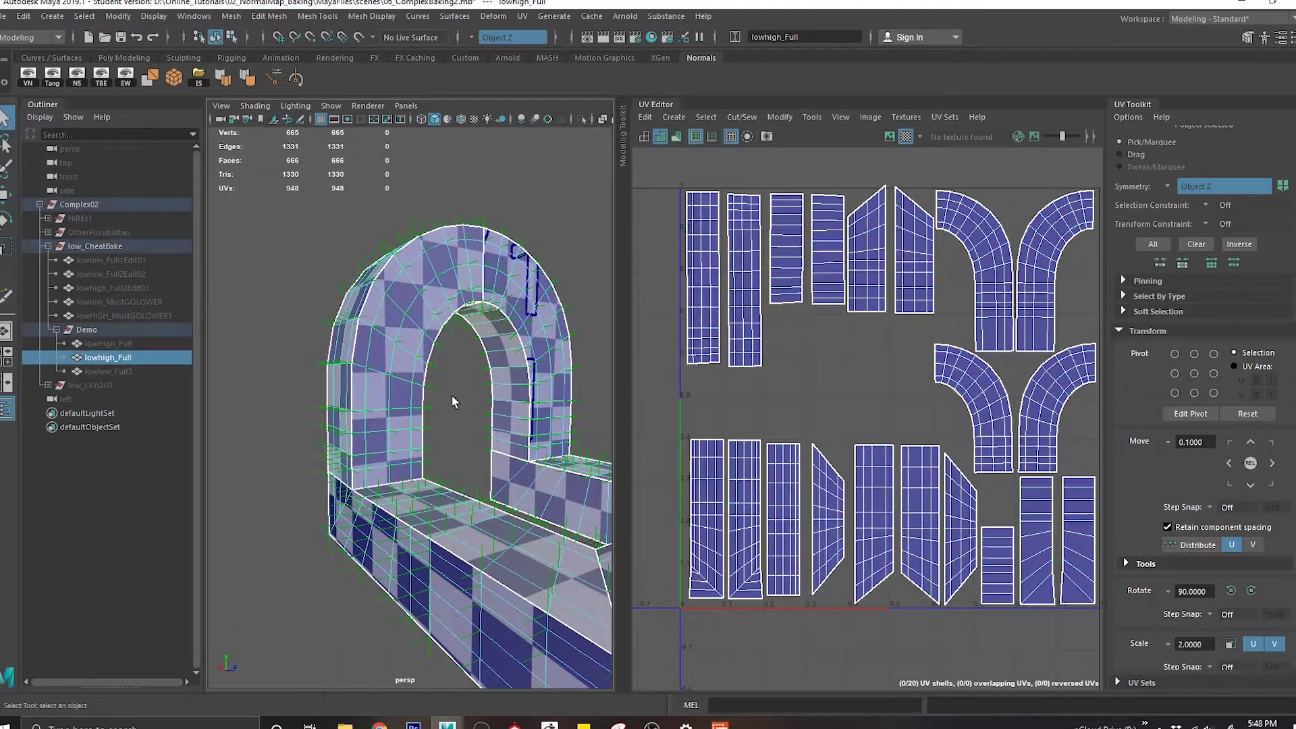
Export the lowhigh_Full mesh with its added edge loops, replacing LOWHigh_Res02.fbx, and deselect it.
left_click(4, 16)
left_click(4, 16)
left_click(4, 16)
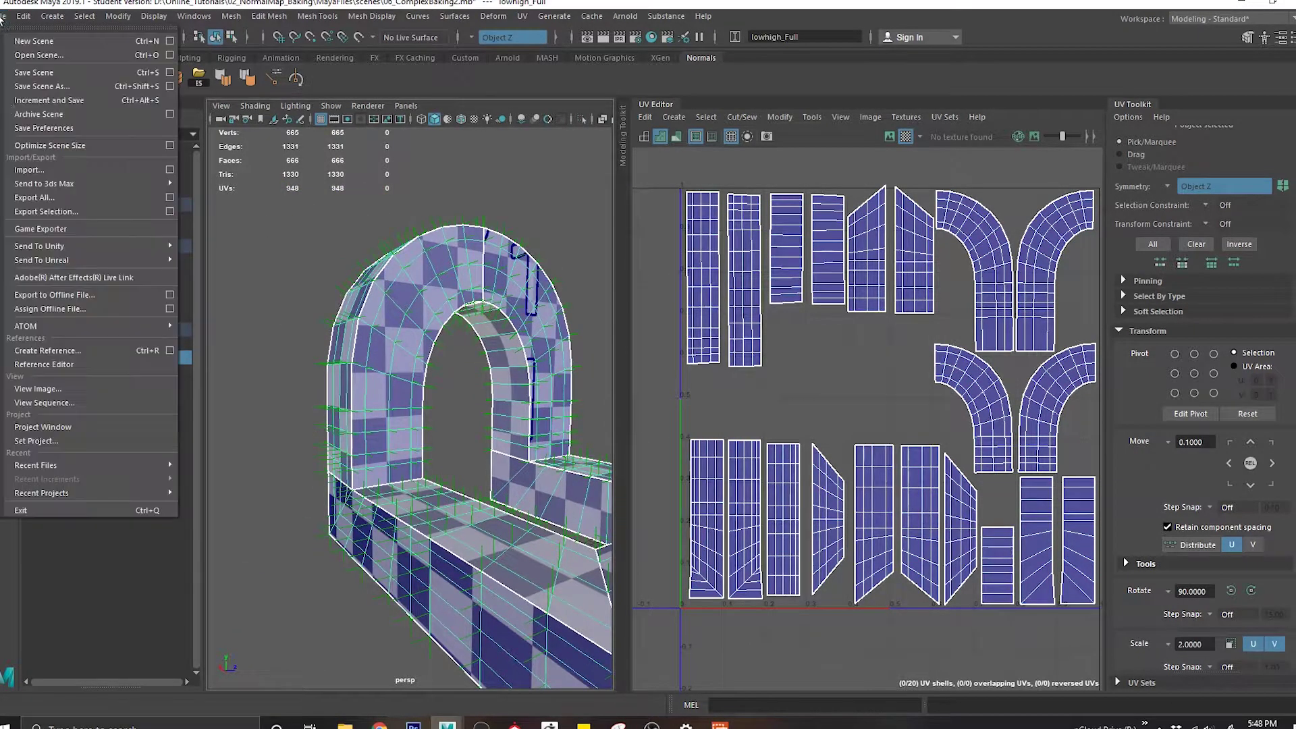
left_click(27, 215)
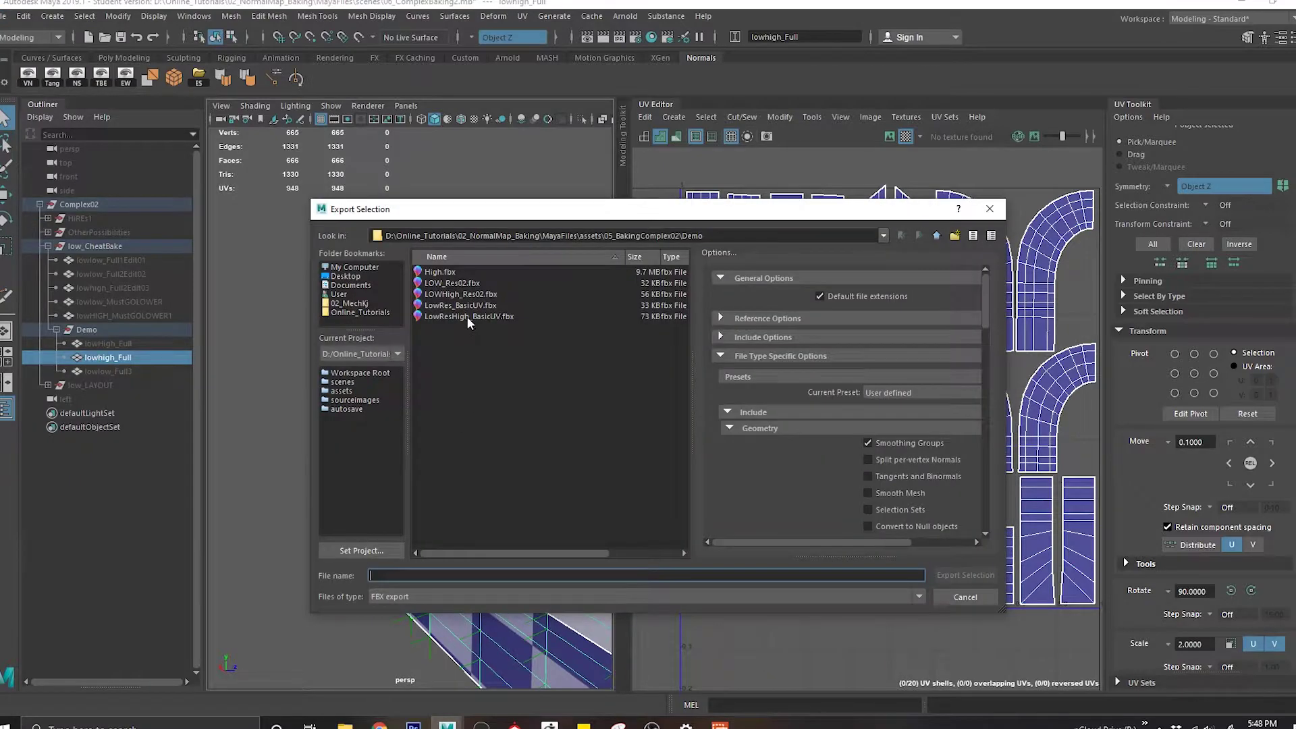
double_click(463, 295)
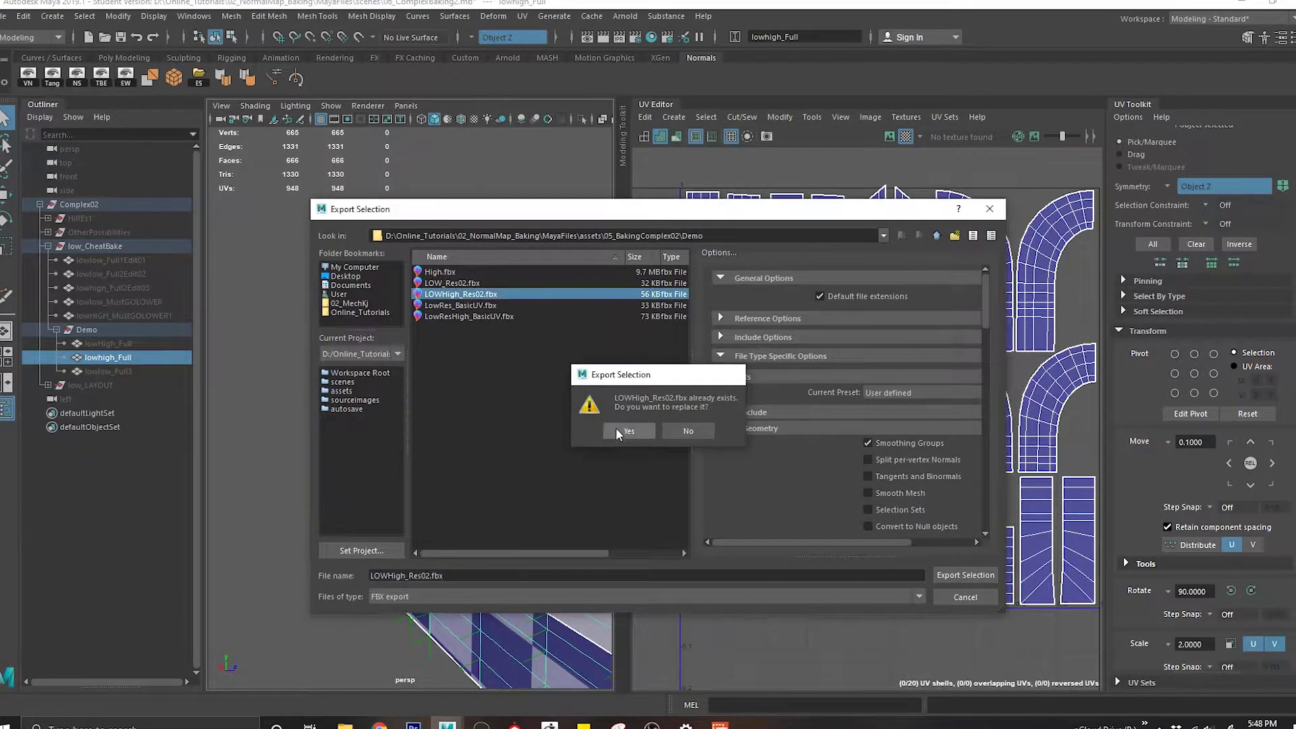
left_click(618, 431)
left_click(461, 433)
left_click_drag(461, 433, 395, 323, "alt")
Switch to Marmoset Toolbag, rebake the updated lowhigh_Full mesh with Baker 1 and inspect the arch.
key("alt+Tab")
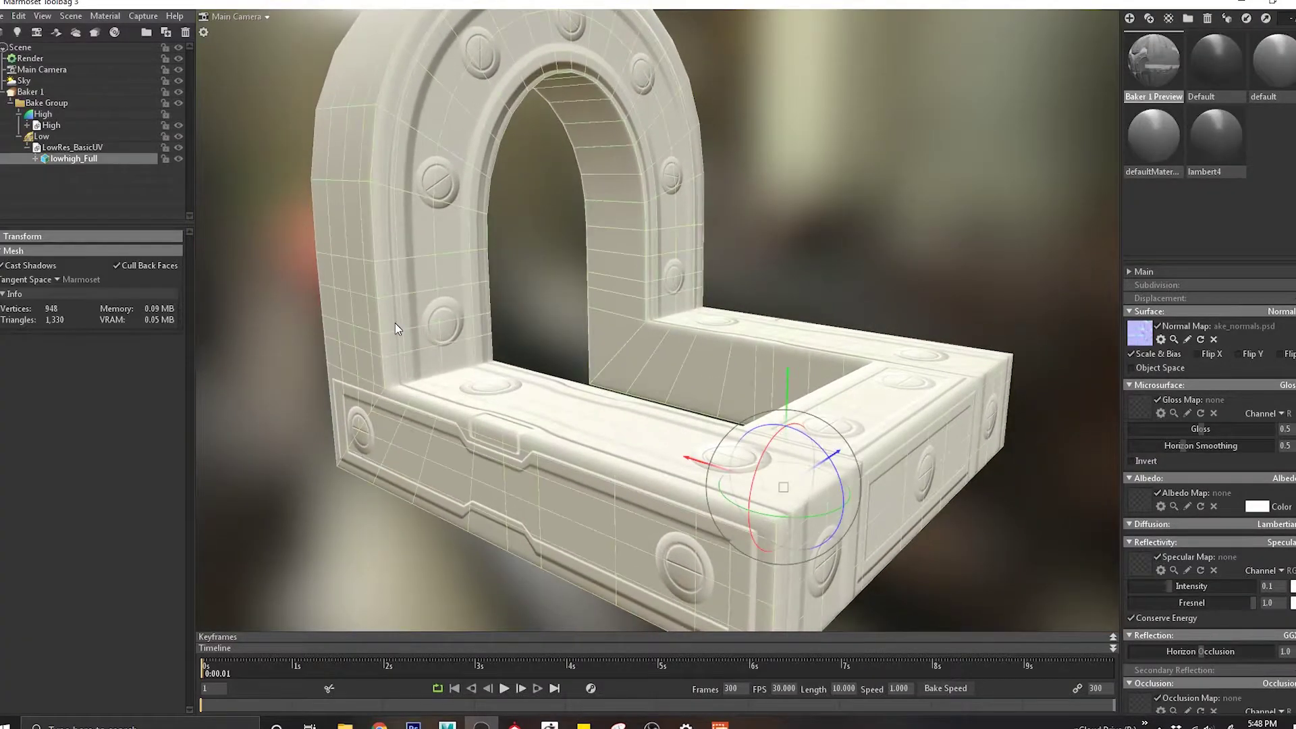
left_click(31, 92)
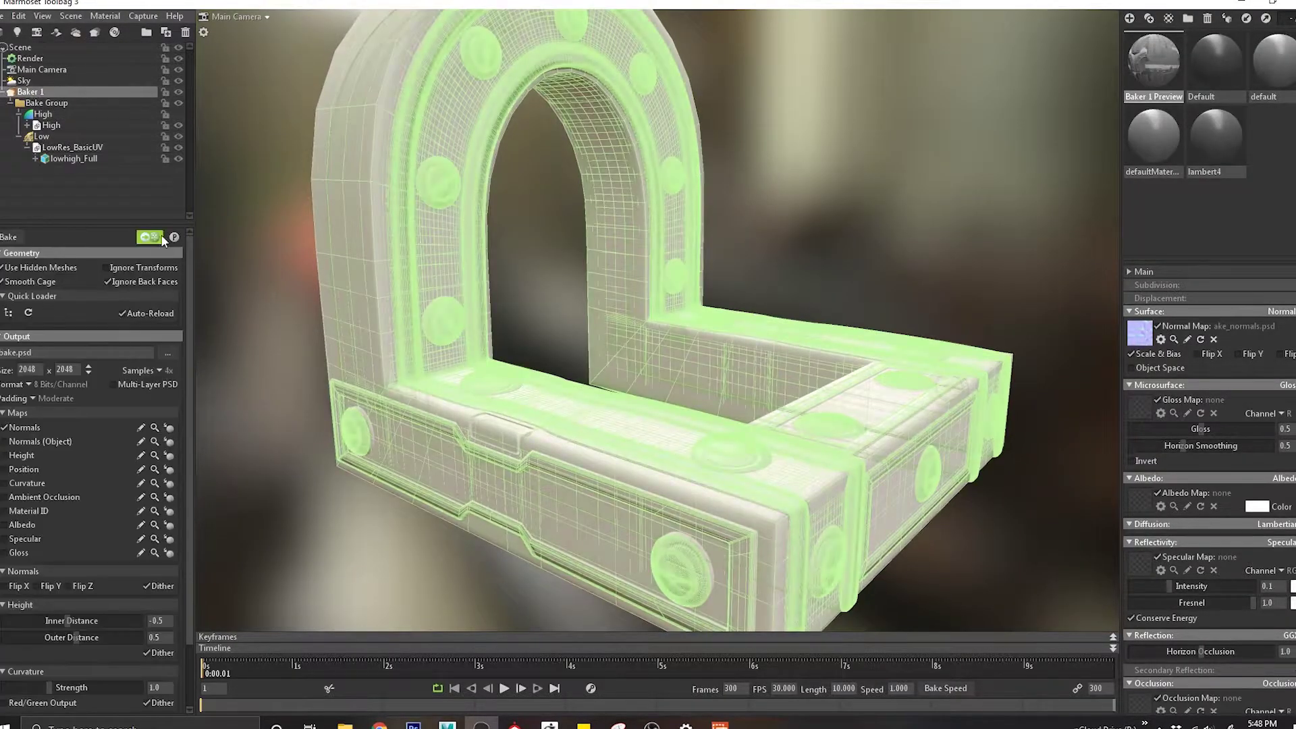
left_click_drag(395, 309, 304, 280)
left_click(413, 290)
Replace the low mesh's source file with LOW_Res02 and bake its normal map with Baker 1.
left_click(71, 147)
left_click(168, 267)
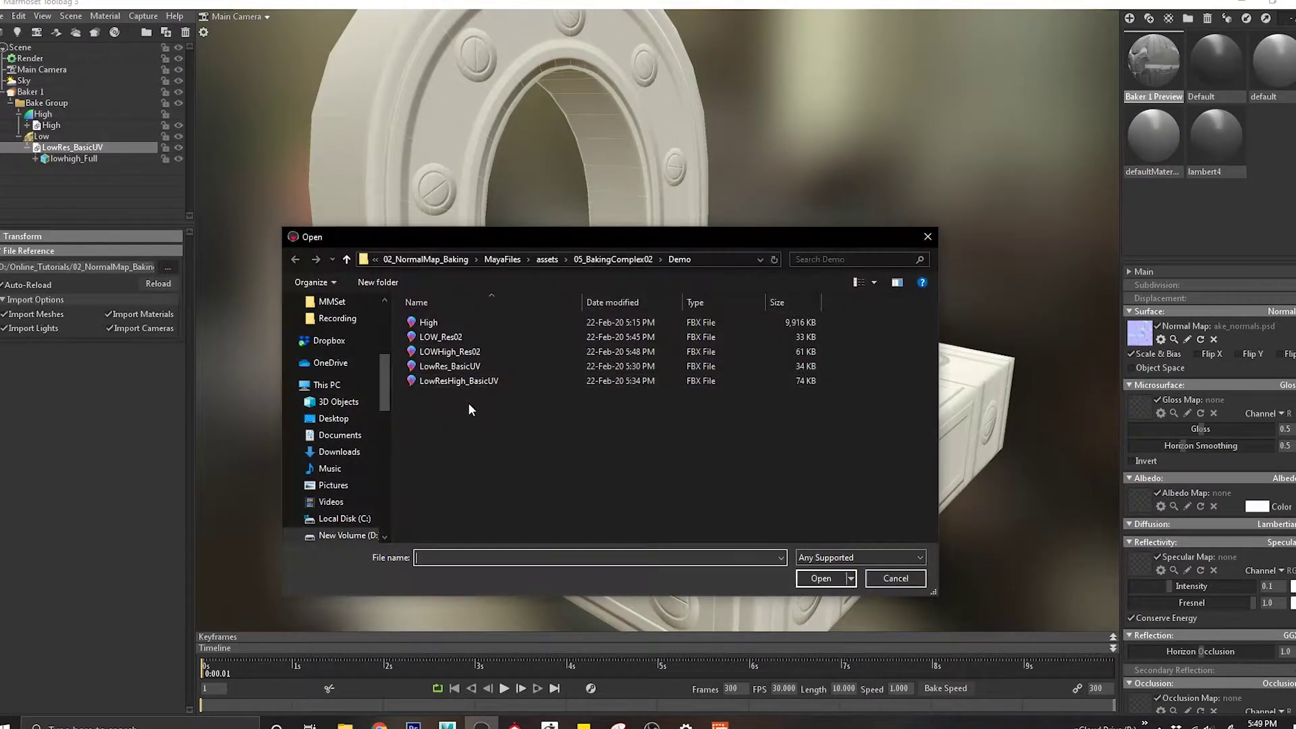
double_click(463, 337)
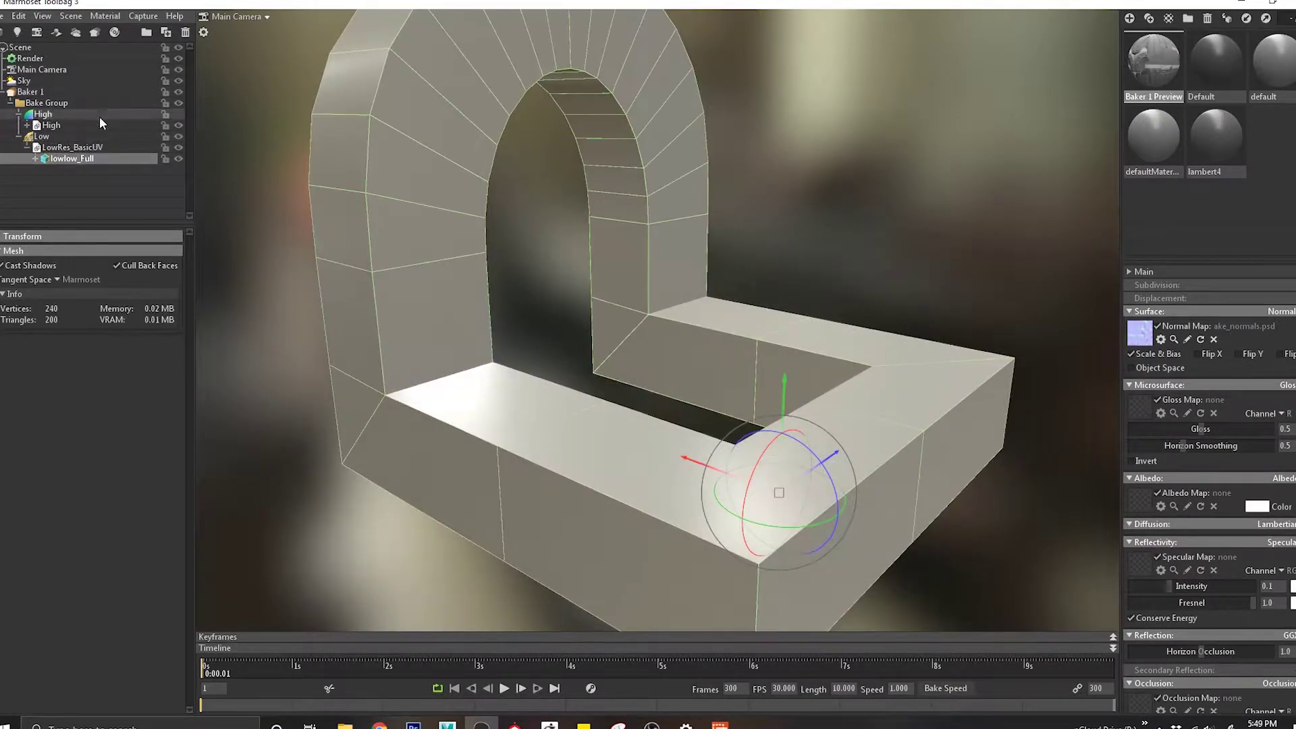
left_click(31, 92)
left_click(400, 331)
Examine the baked lowlow_Full mesh for normal map distortion along the arch, base panels and side details.
left_click_drag(498, 342, 635, 304)
scroll(635, 303, "up", 3)
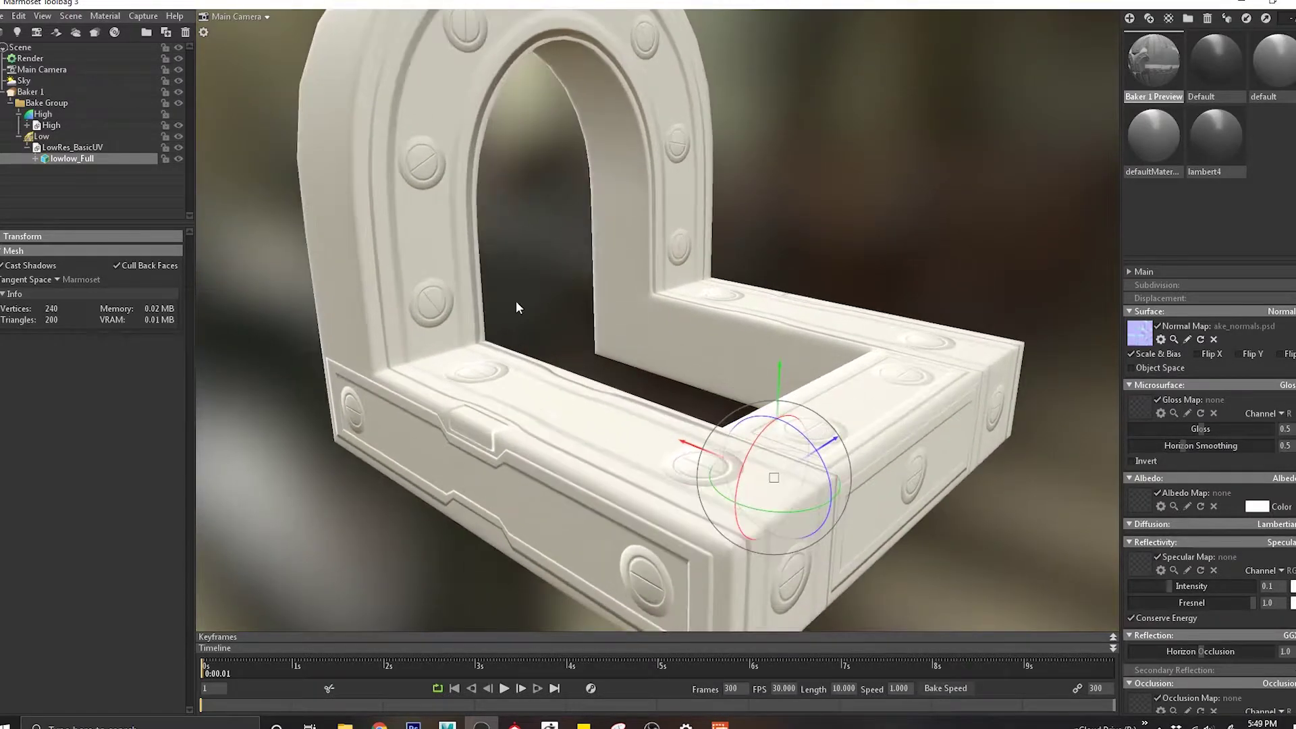
left_click(516, 301)
scroll(528, 317, "down", 4)
scroll(541, 315, "up", 3)
left_click_drag(476, 401, 755, 303)
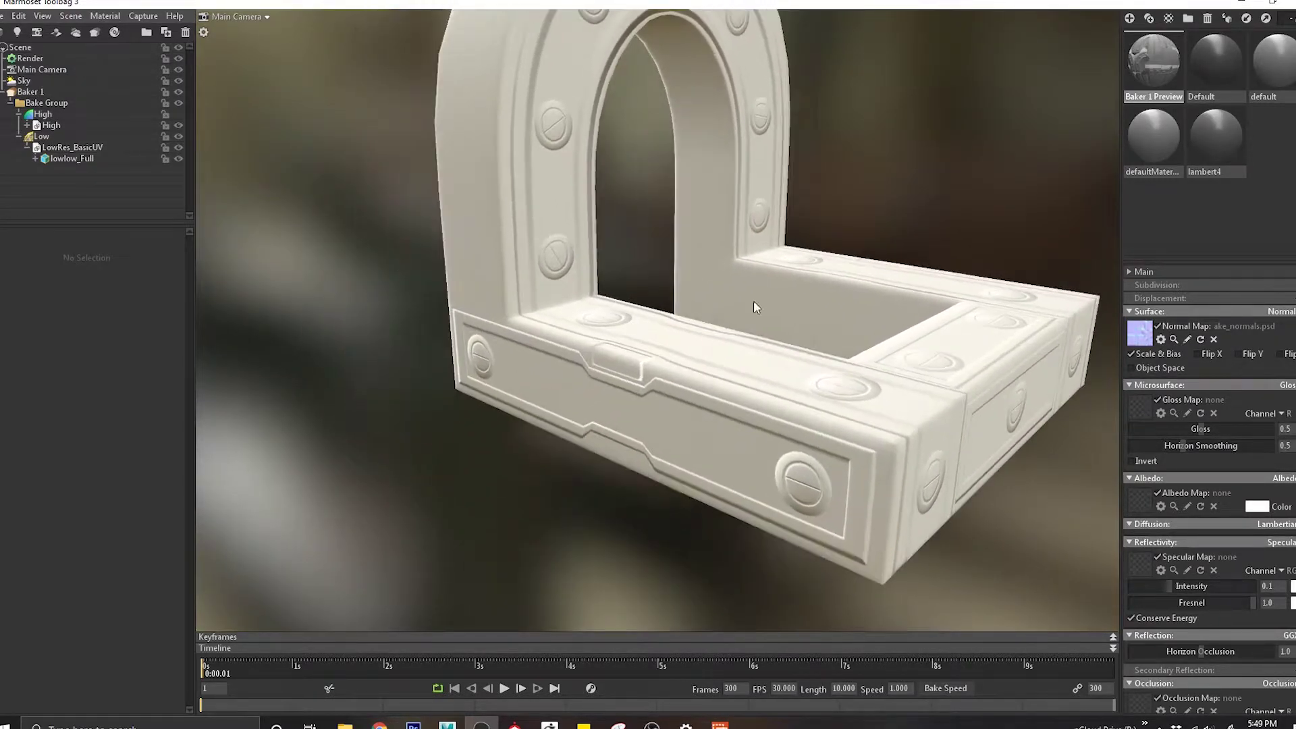
scroll(666, 405, "up", 4)
left_click_drag(666, 406, 903, 480)
scroll(944, 475, "down", 4)
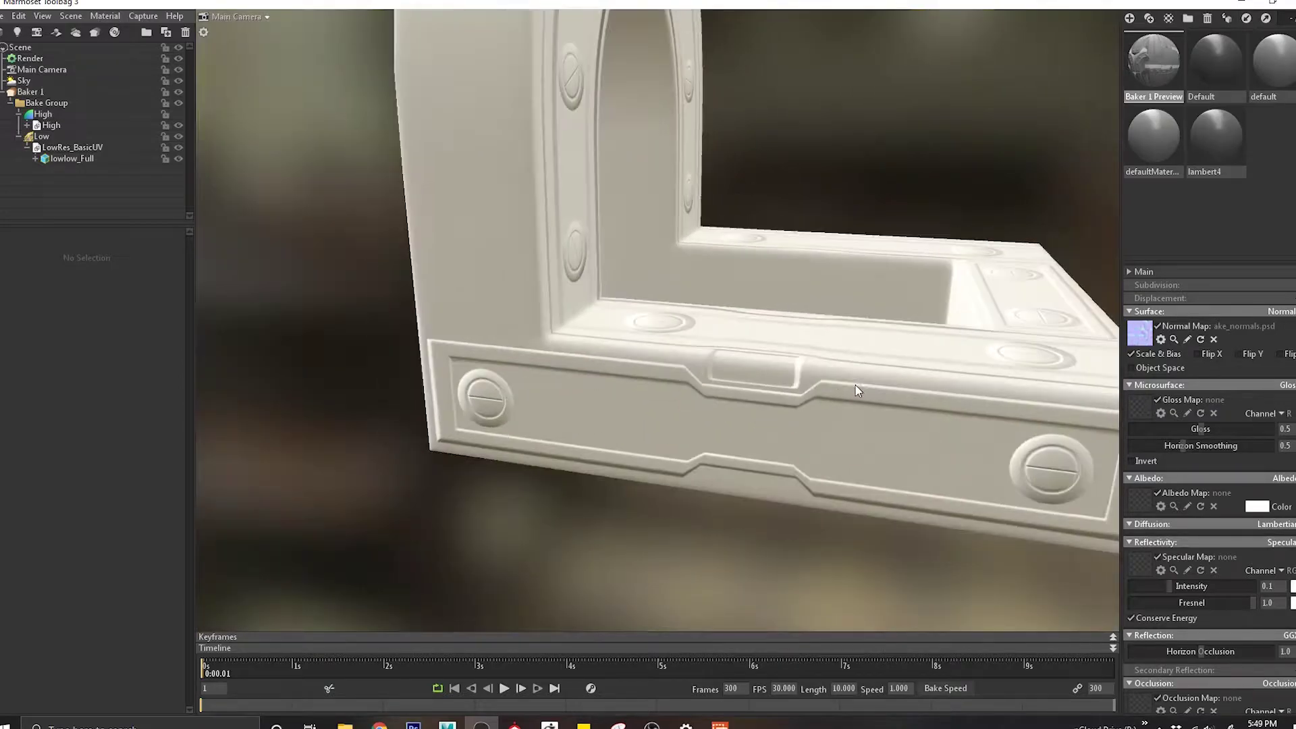
left_click_drag(856, 385, 799, 424)
left_click_drag(699, 415, 630, 382, "shift")
scroll(633, 382, "up", 5)
Switch to Maya, hide the lowhigh_Full mesh and show lowlow_Full3 from the Demo group.
key("alt+Tab")
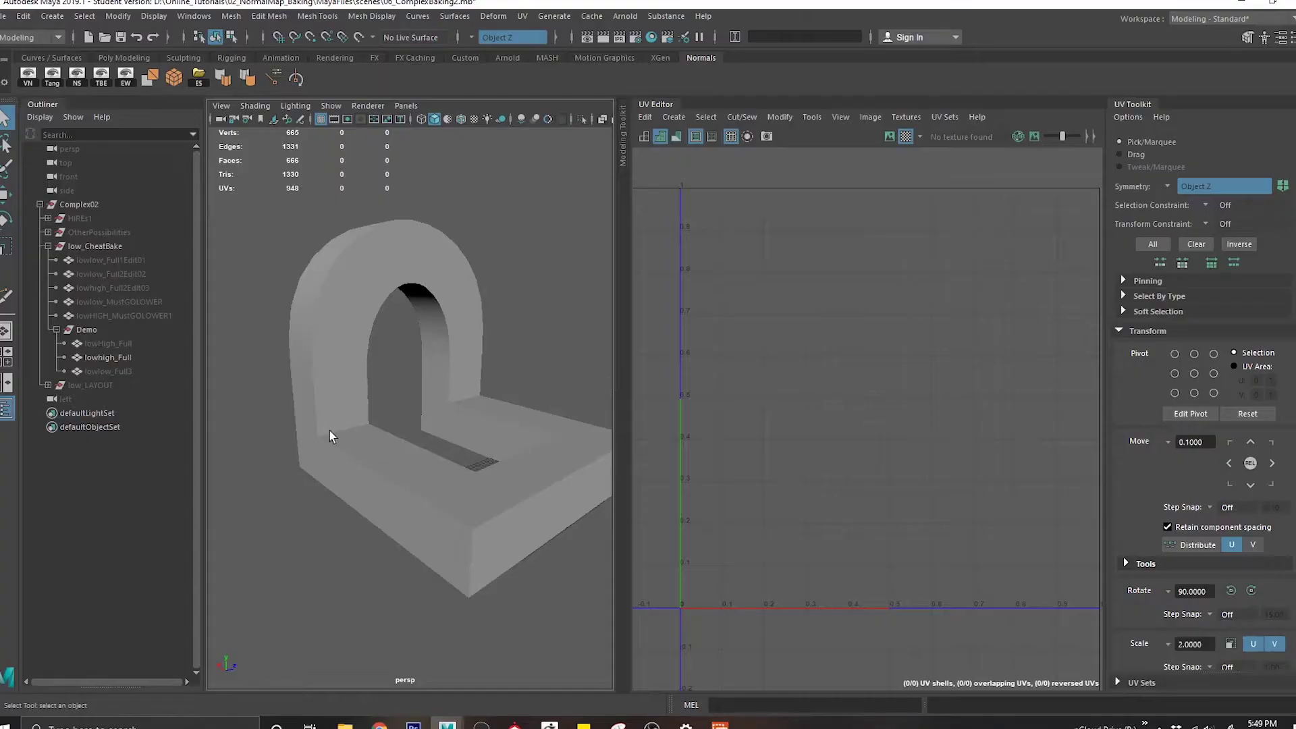
key("ctrl+h")
left_click(124, 373)
key("ctrl+h")
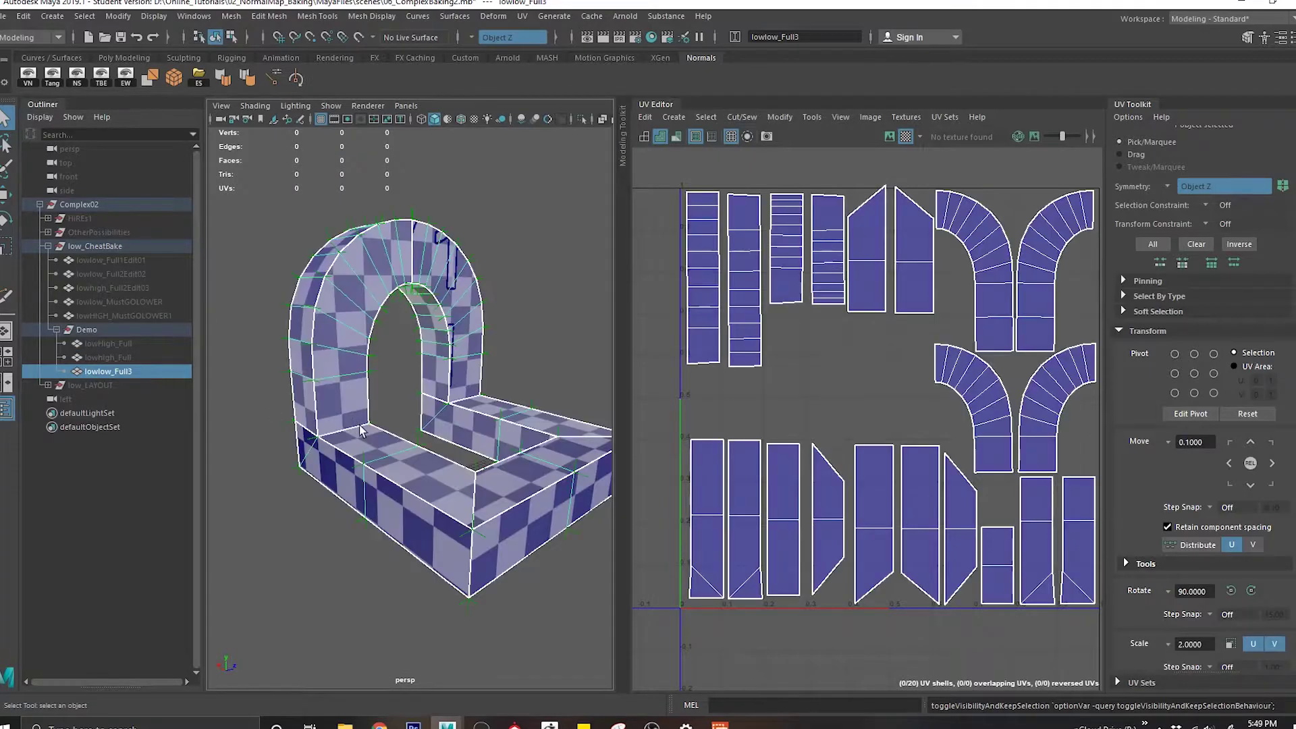
Select the four curved arch UV shells of lowlow_Full3 and move them outside the UV tile.
mouse_move(897, 442)
middle_mouse_down("alt")
mouse_move(862, 439)
mouse_move(869, 422)
mouse_move(877, 435)
middle_mouse_up("alt")
right_click_drag(877, 434, 875, 387, "alt")
middle_click_drag(875, 386, 801, 397, "alt")
right_click_drag(952, 330, 890, 295)
left_click_drag(867, 297, 979, 433)
key("w")
middle_click_drag(895, 448, 1063, 507)
Turn off symmetry in the UV Toolkit and move the four curved arch shells upward beside the UV tile.
left_click(907, 473)
left_click(1167, 187)
left_click(1189, 193)
scroll(878, 405, "down", 1)
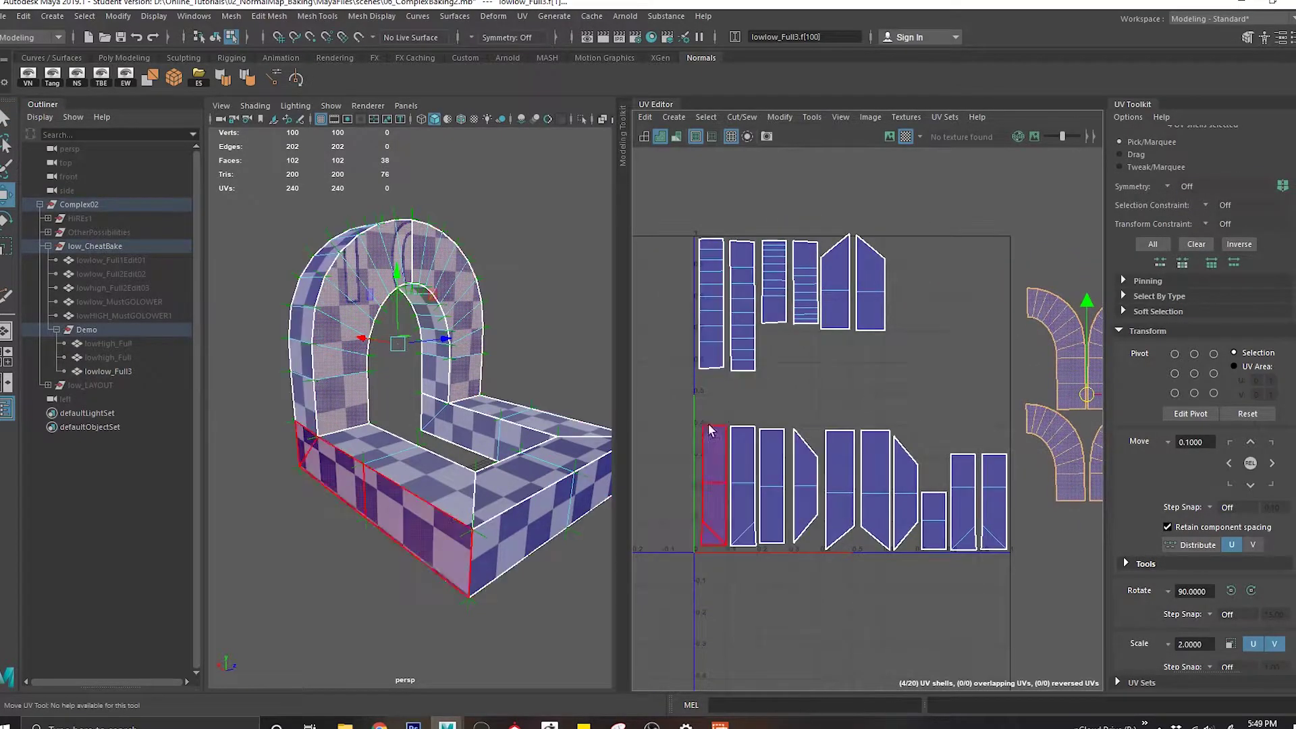
middle_click_drag(946, 374, 852, 383, "alt")
key("ctrl+z")
middle_click_drag(937, 418, 969, 414, "alt")
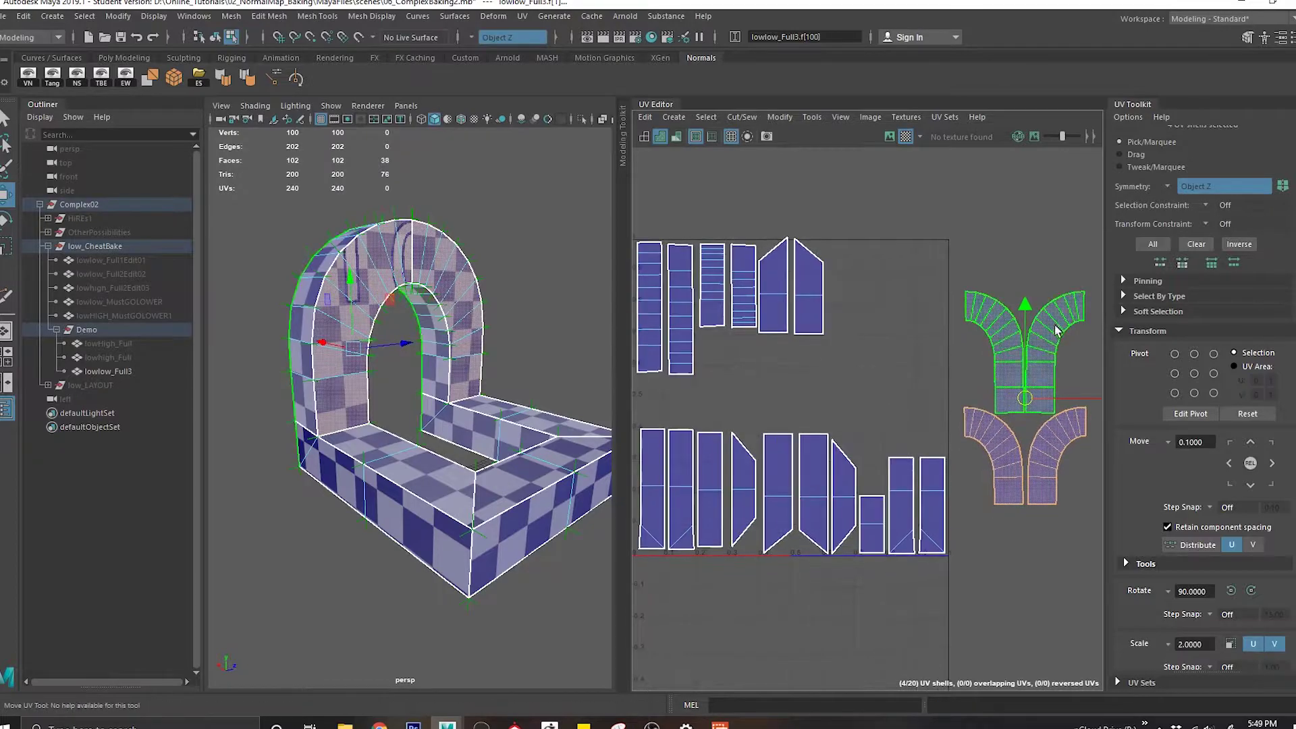
left_click(1178, 187)
left_click(1183, 196)
left_click_drag(1036, 408, 1045, 349)
Continue the student-version save, return lowlow_Full3 to object selection and check its checker pattern around the arch.
middle_click_drag(817, 399, 898, 389, "alt")
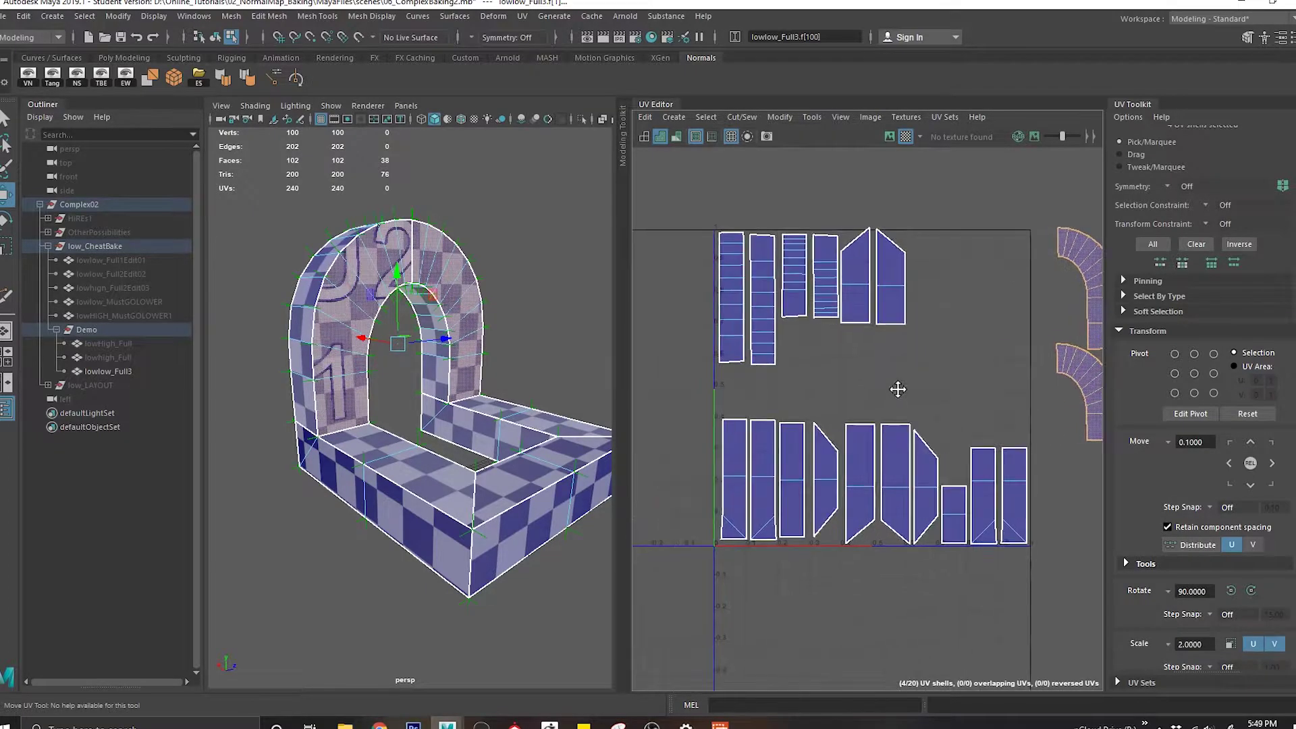
left_click_drag(697, 229, 915, 361)
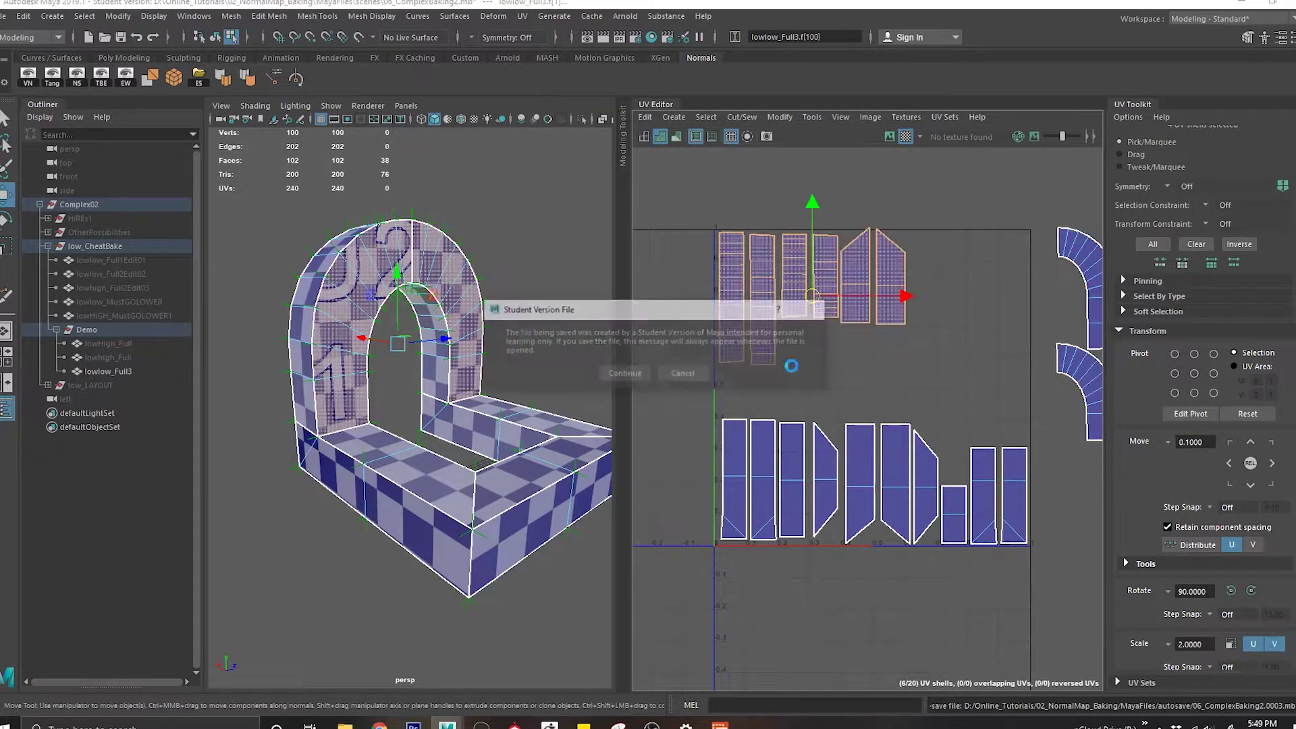
left_click(629, 376)
left_click_drag(446, 354, 391, 362, "alt")
right_click_drag(335, 244, 430, 207)
left_click_drag(480, 297, 428, 308, "alt")
key("q")
left_click_drag(503, 522, 565, 535, "alt")
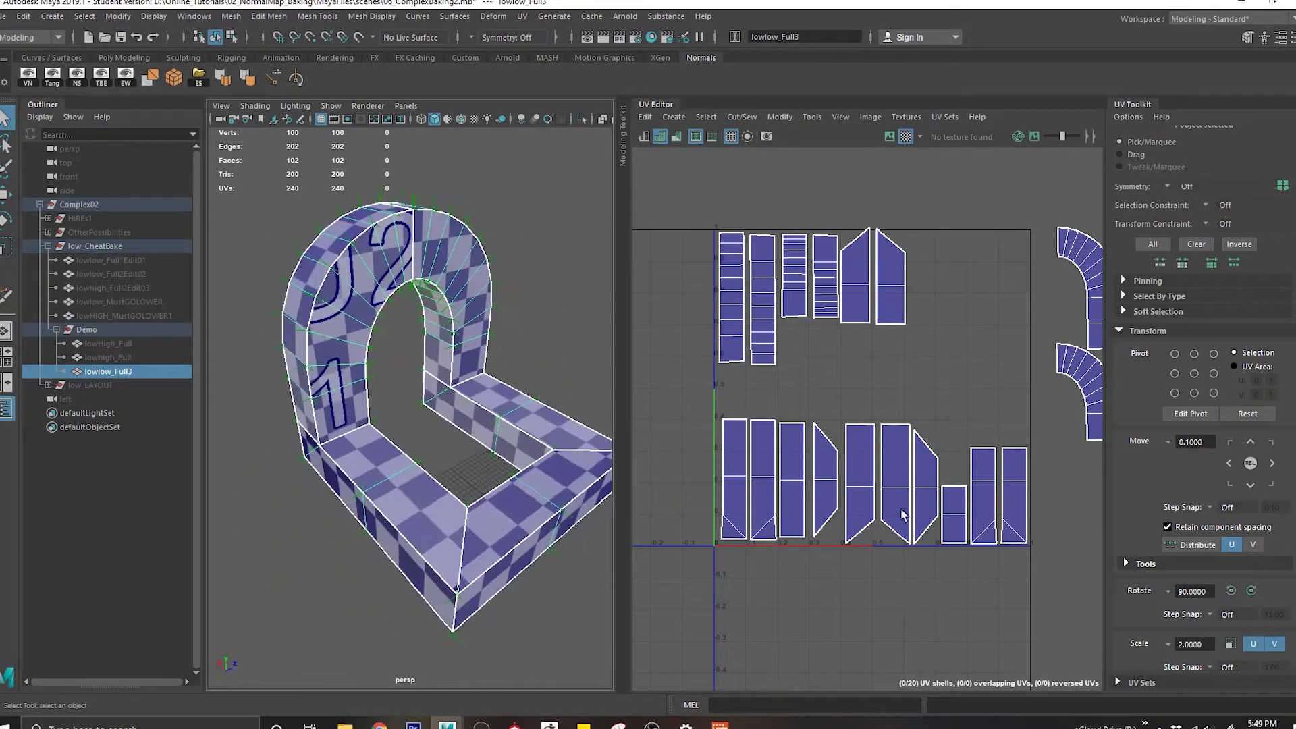
Try moving the four curved arch shells back into the UV tile, and undo the move.
middle_click_drag(1083, 343, 1003, 334, "alt")
right_click_drag(964, 281, 987, 302)
left_click_drag(966, 283, 1043, 407)
key("w")
middle_click_drag(975, 419, 828, 424)
key("ctrl+z")
Scale up all the UV shells slightly, reposition them, and raise the lower row back to the tile's bottom edge.
scroll(932, 424, "down", 1)
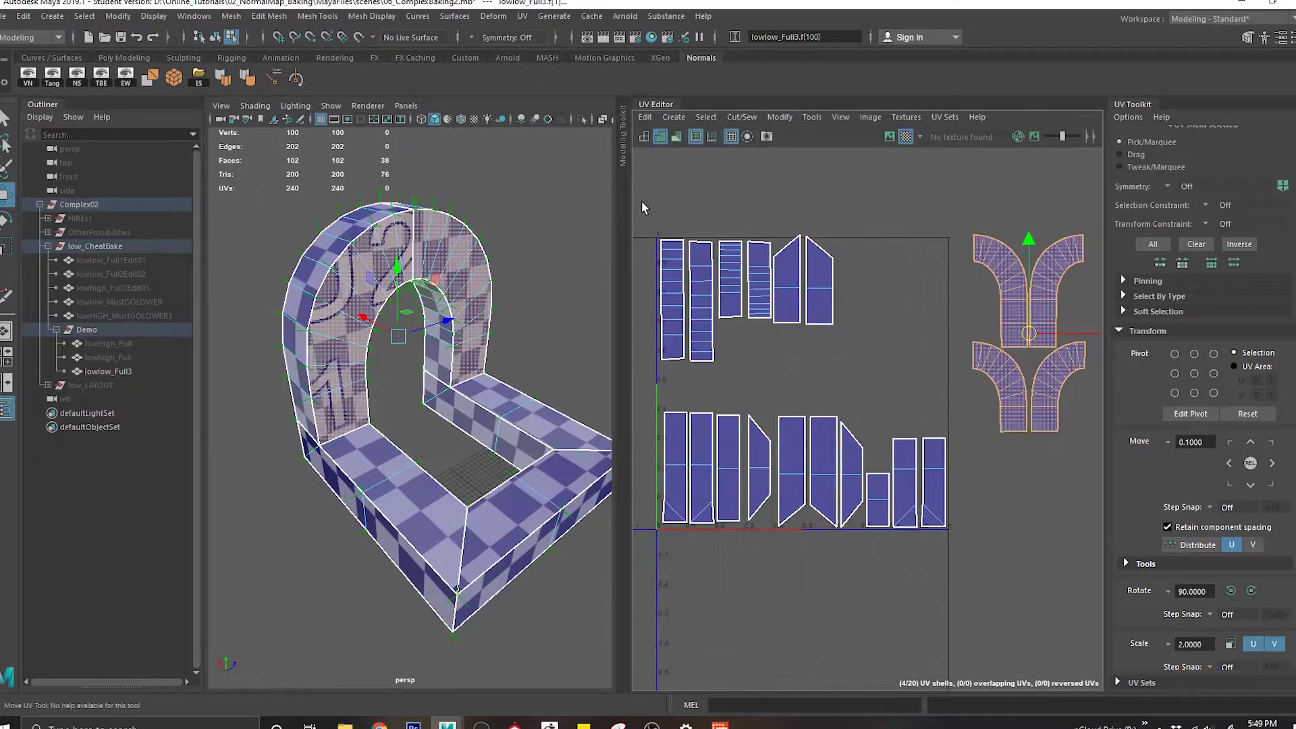
left_click_drag(641, 200, 1076, 573)
key("r")
middle_click_drag(894, 490, 907, 487)
key("w")
middle_click_drag(775, 409, 802, 427)
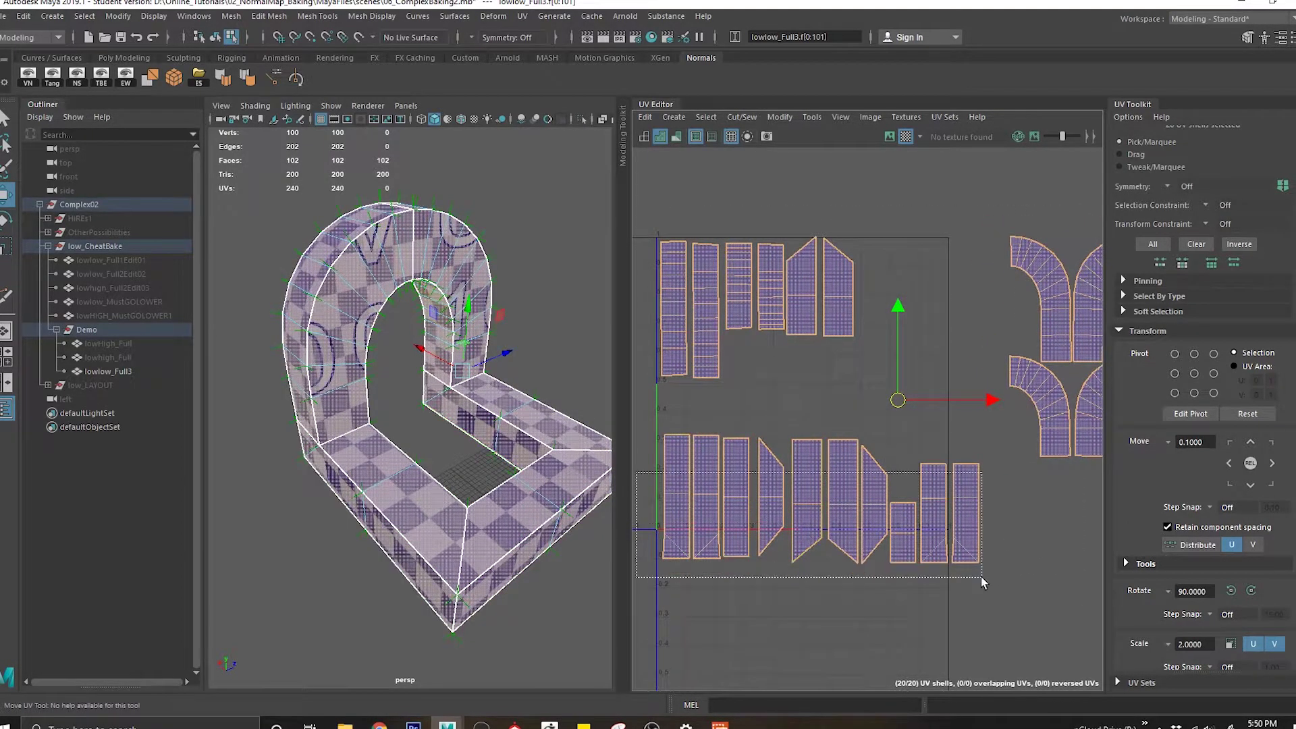
left_click_drag(981, 576, 982, 578)
left_click_drag(818, 437, 818, 399)
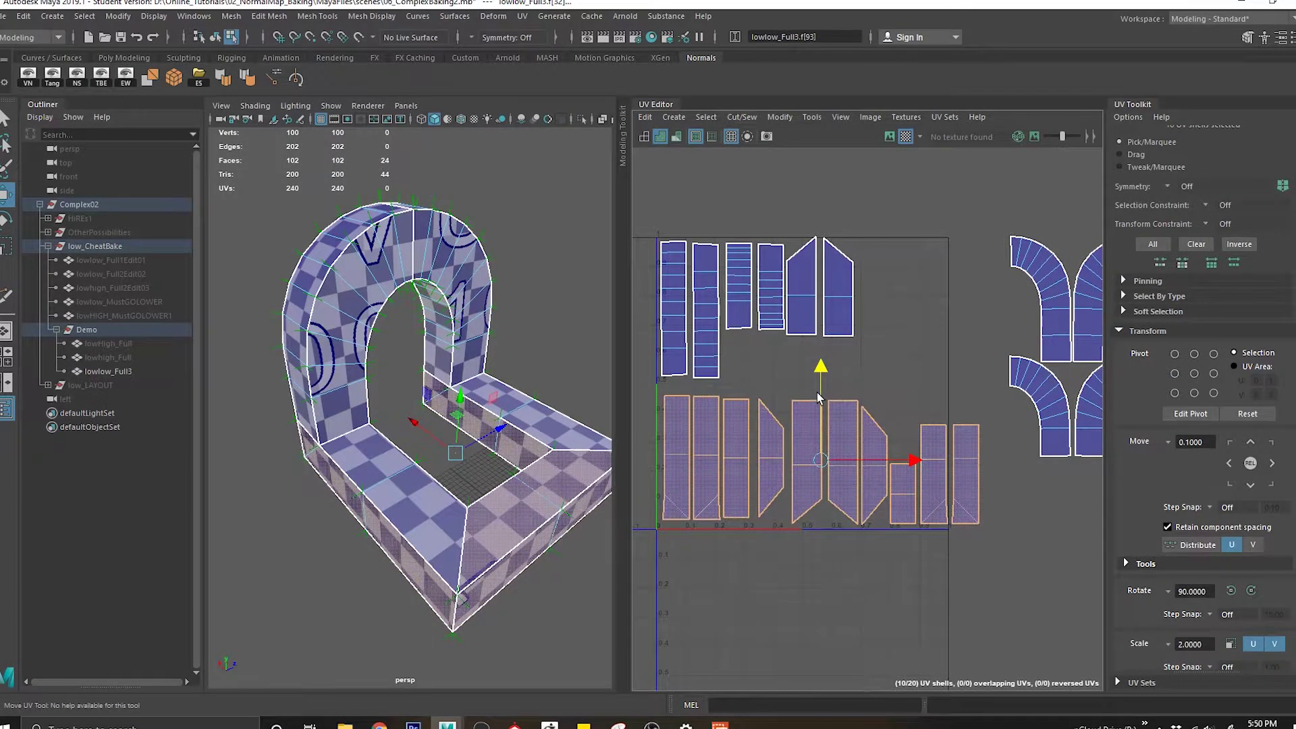
Move the four curved arch shells together to the free area just beyond the UV tile's right side.
scroll(912, 352, "down", 1)
middle_click_drag(915, 351, 879, 354, "alt")
left_click_drag(950, 271, 1062, 407)
middle_click_drag(1049, 419, 788, 387)
right_click_drag(788, 387, 894, 358, "alt")
middle_click_drag(894, 358, 894, 387, "alt")
middle_click_drag(801, 397, 892, 615)
Spread the upper pair of curved arch shells apart in the free area beside the UV tile.
left_click(778, 459)
left_click_drag(780, 473, 737, 365)
left_click(855, 464)
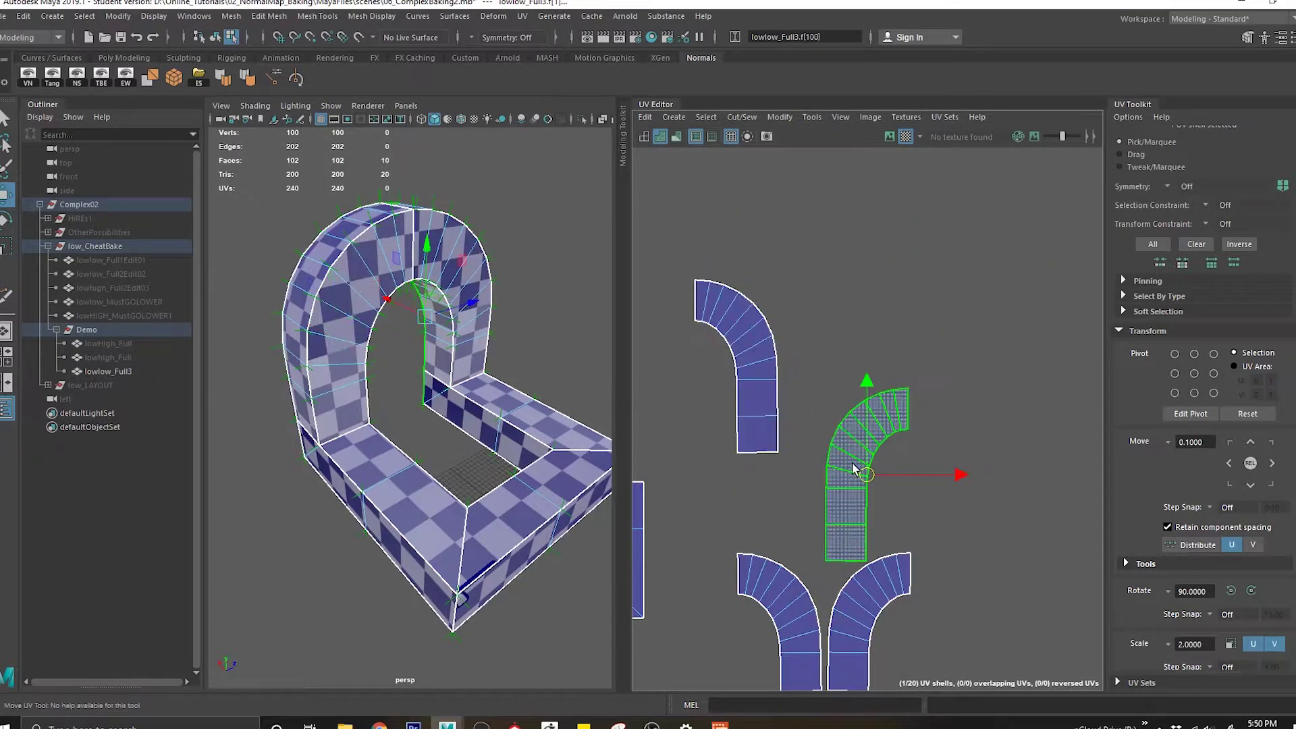
middle_click_drag(854, 469, 894, 347)
middle_click_drag(999, 351, 928, 366, "alt")
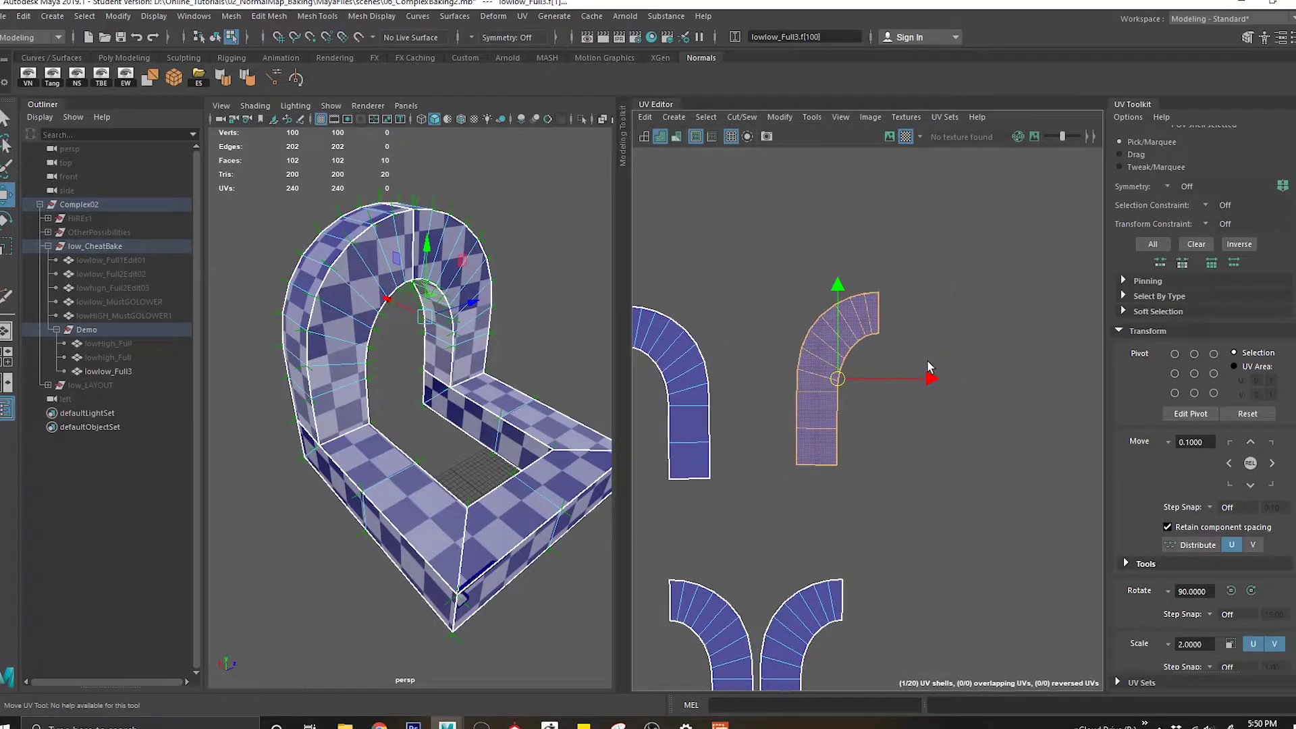
Straighten the upper second curved arch shell by rotating and moving its end UVs upright with soft selection.
key("q")
left_click(956, 306)
left_click_drag(948, 251, 900, 388)
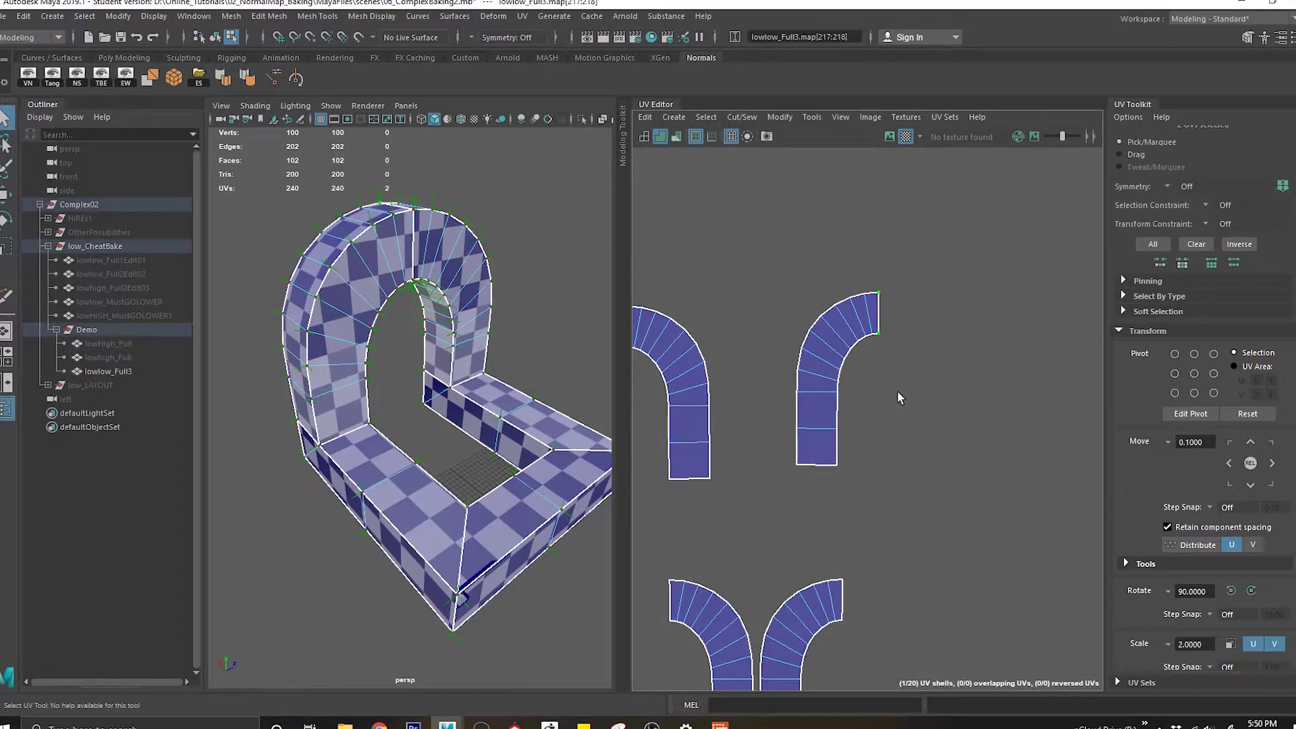
middle_click_drag(878, 373, 852, 377, "alt")
key("e")
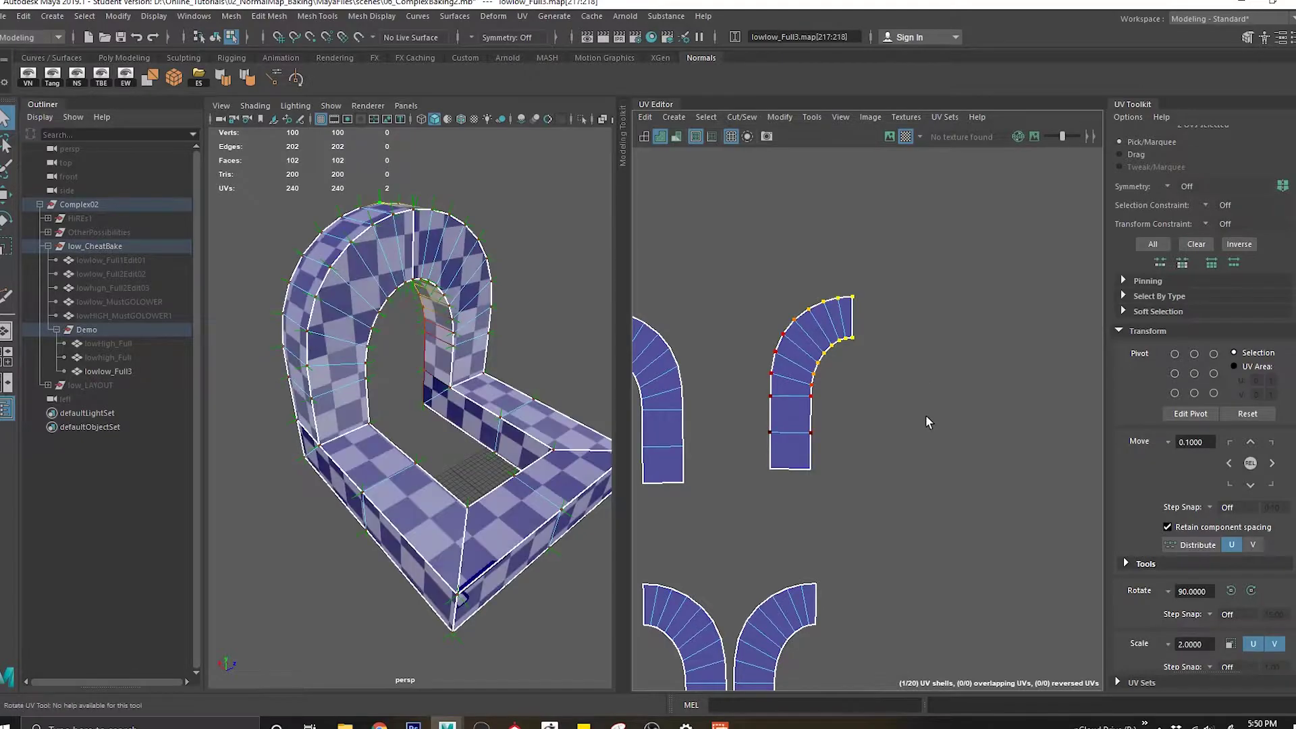
middle_click_drag(925, 435, 1007, 249)
key("w")
left_click_drag(853, 319, 788, 291)
Flatten the long sides of the upper second arch shell into straight vertical edges by scaling along U.
middle_click_drag(797, 410, 906, 395, "alt")
middle_click_drag(931, 312, 841, 324, "alt")
left_click_drag(879, 379, 825, 357)
key("ctrl+z")
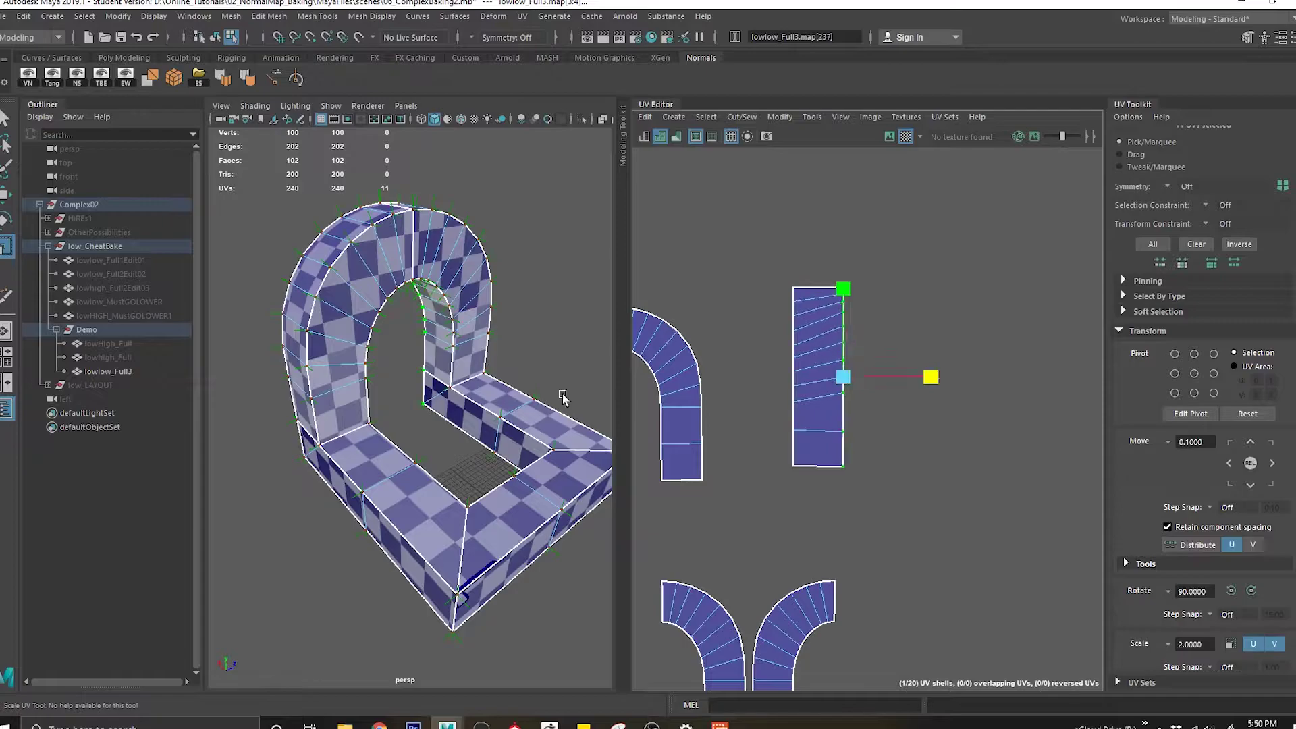
Bend the upper first curved arch shell upright by rotating and moving its end UVs with soft selection.
middle_click_drag(756, 386, 848, 373, "alt")
left_click_drag(707, 347, 715, 367)
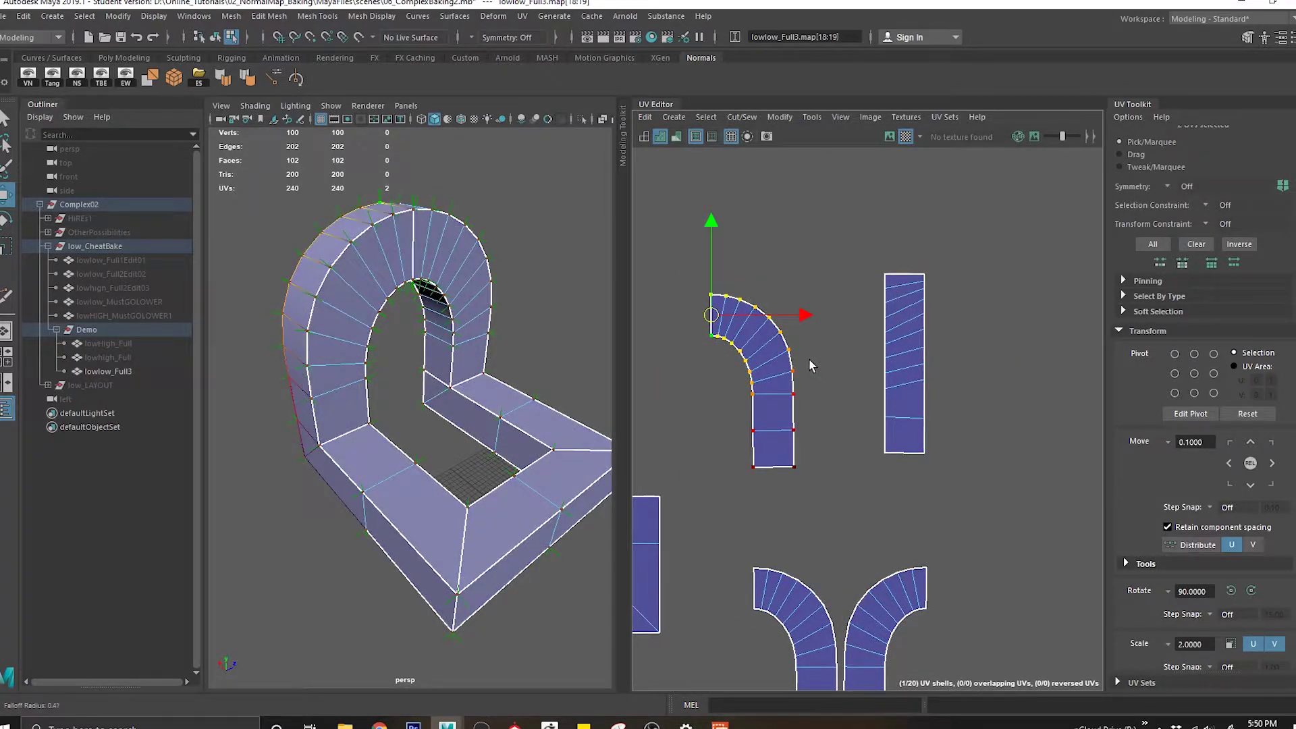
key("e")
left_click_drag(842, 248, 787, 473)
key("w")
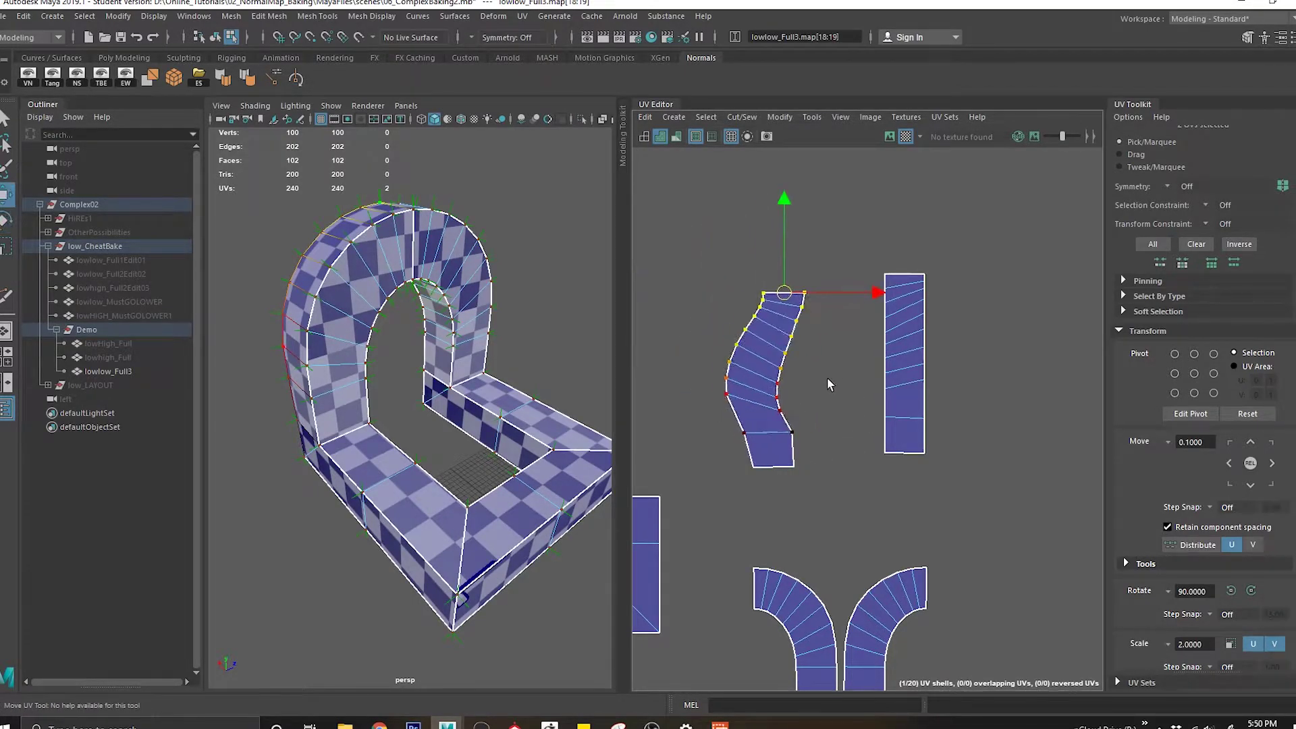
Bend the lower second curved arch shell upright by rotating and moving its end UVs with soft selection.
middle_click_drag(925, 572, 807, 378, "alt")
left_click_drag(847, 432, 870, 457)
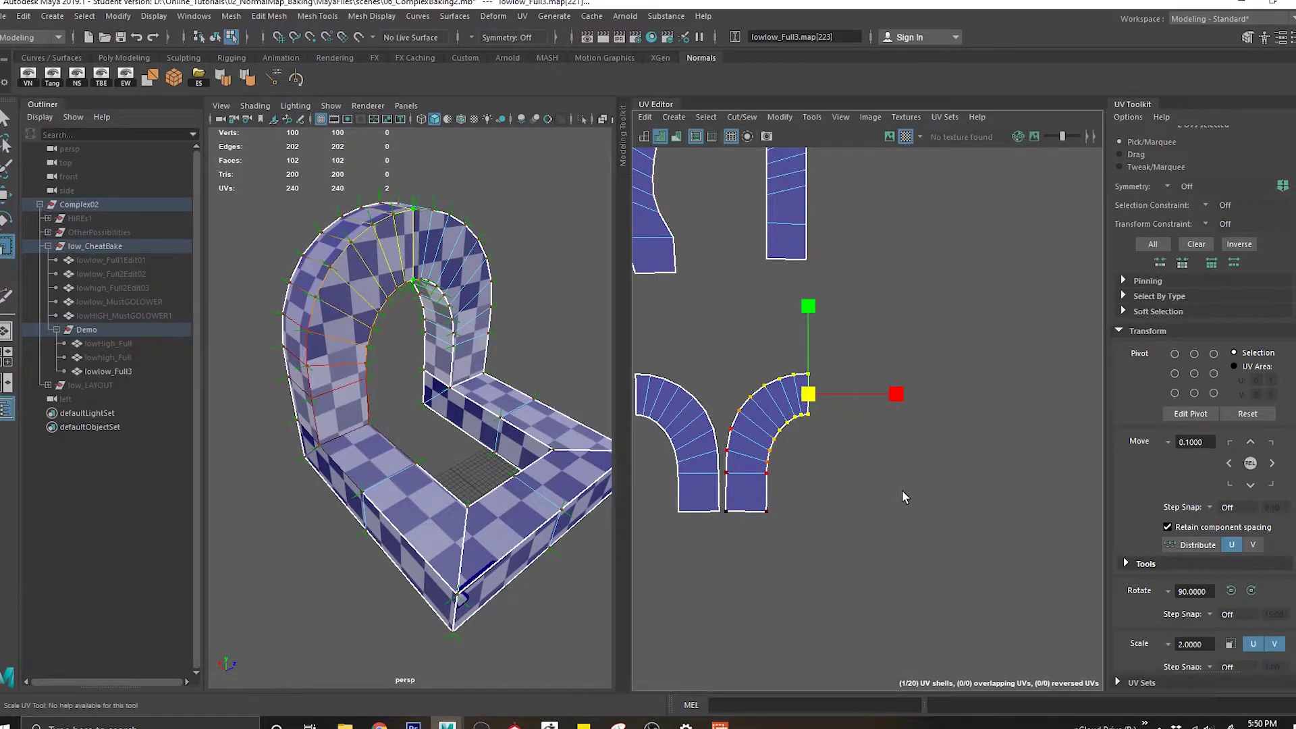
key("e")
left_click_drag(941, 493, 882, 304)
key("w")
left_click_drag(809, 394, 742, 366)
Bend the lower first curved arch shell upright by rotating and moving its end UVs with soft selection.
middle_click_drag(789, 392, 895, 373, "alt")
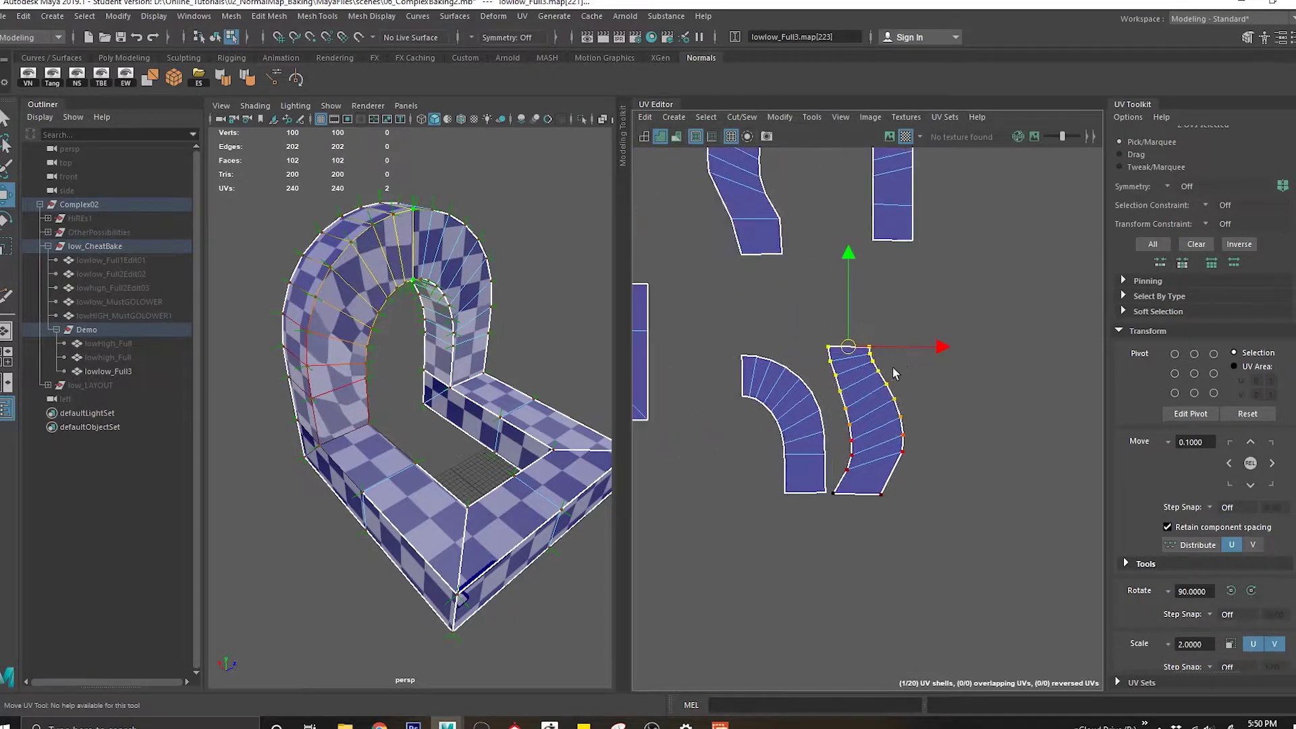
left_click_drag(740, 429, 742, 430)
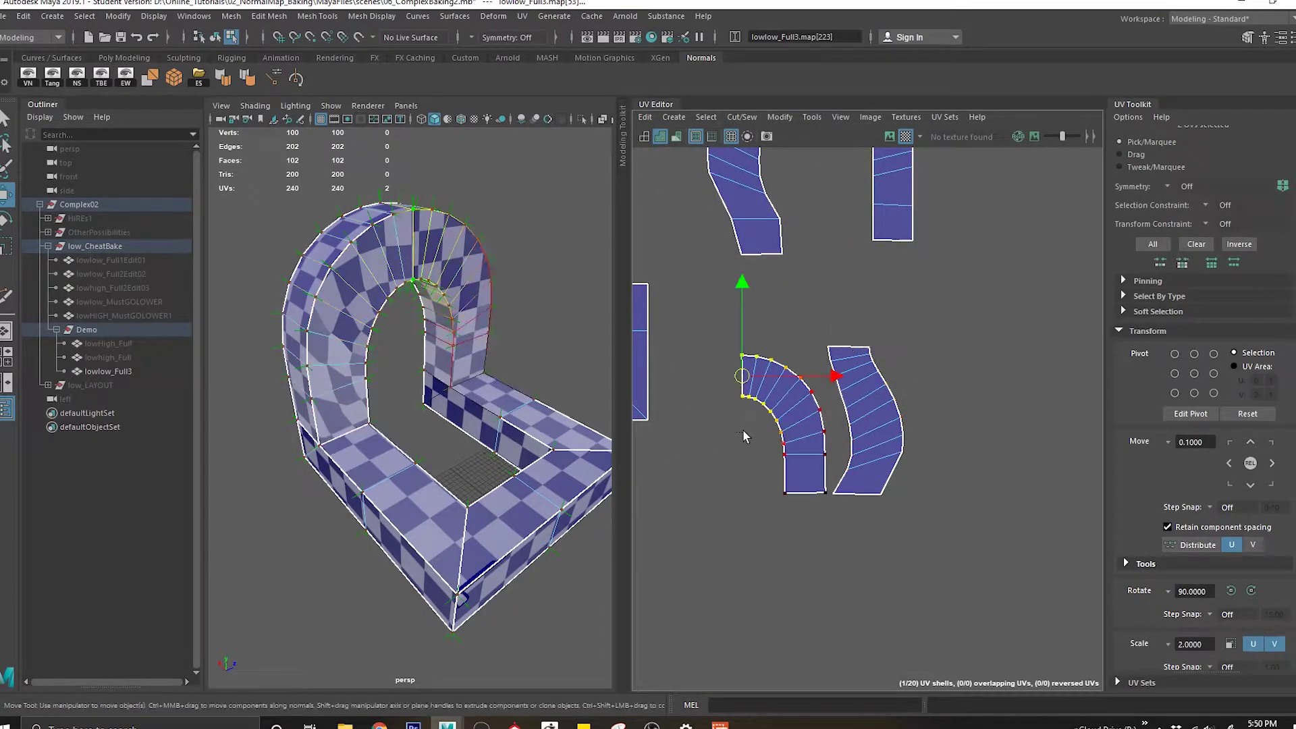
key("e")
left_click_drag(873, 317, 819, 466)
key("w")
left_click_drag(744, 370, 792, 347)
Try Straighten UVs on the four bent arch shells together, and undo it.
middle_click_drag(900, 329, 871, 436, "alt")
scroll(871, 437, "down", 1)
right_click_drag(902, 284, 848, 266)
left_click_drag(690, 220, 904, 515)
right_click_drag(971, 322, 949, 466, "shift")
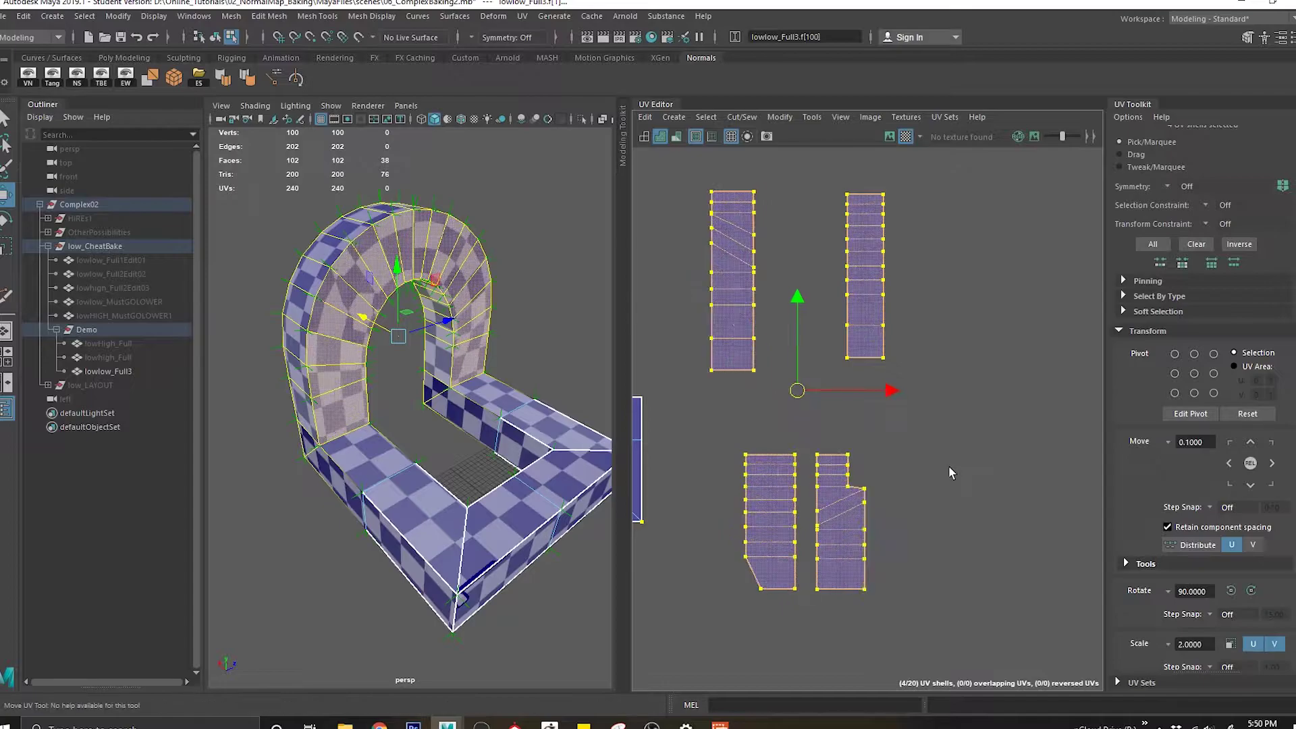
key("ctrl+z")
Move the lower two bent arch shells apart so their side UVs can be selected separately.
right_click_drag(849, 403, 908, 383)
left_click(834, 466)
key("w")
middle_click_drag(880, 464, 927, 456)
key("ctrl+z")
left_click(803, 461)
middle_click_drag(803, 461, 859, 459)
Flatten both long sides of the lower second arch shell into straight vertical edges by scaling along U.
left_click(808, 362)
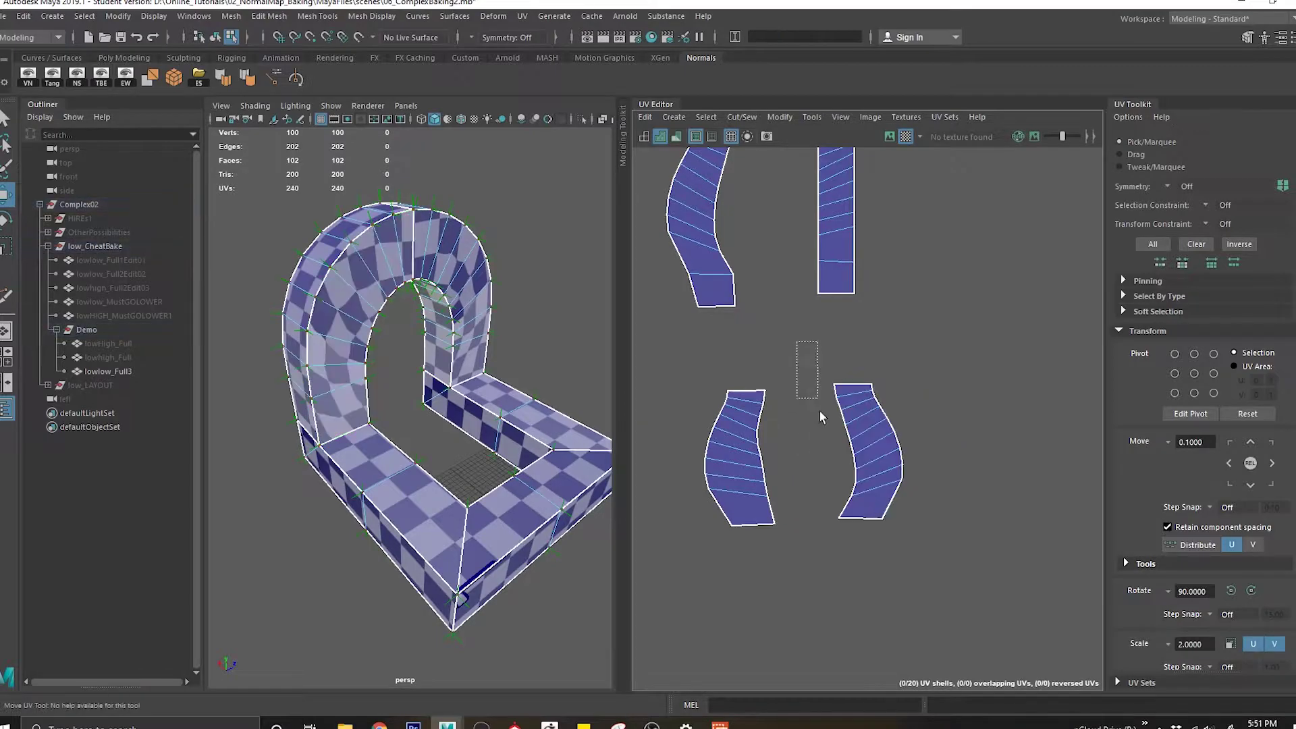
left_click_drag(861, 555, 861, 556)
key("r")
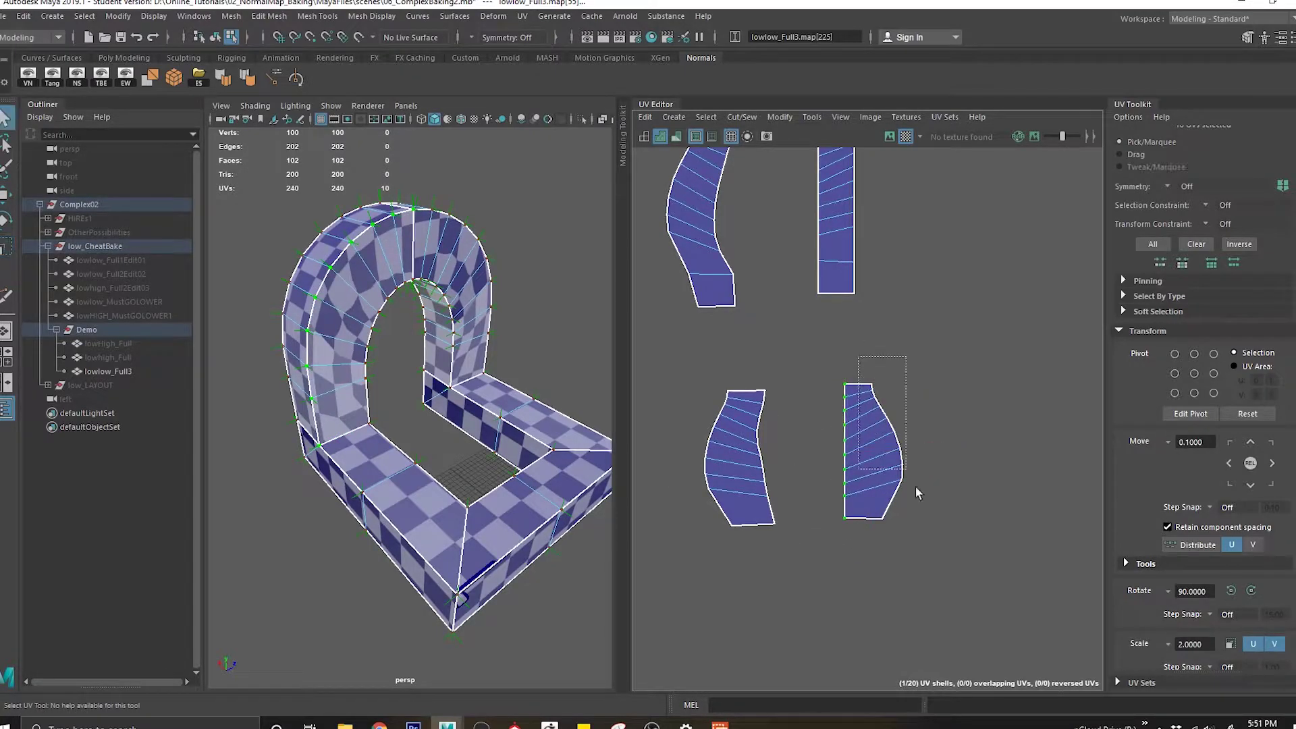
key("r")
left_click_drag(972, 457, 767, 477)
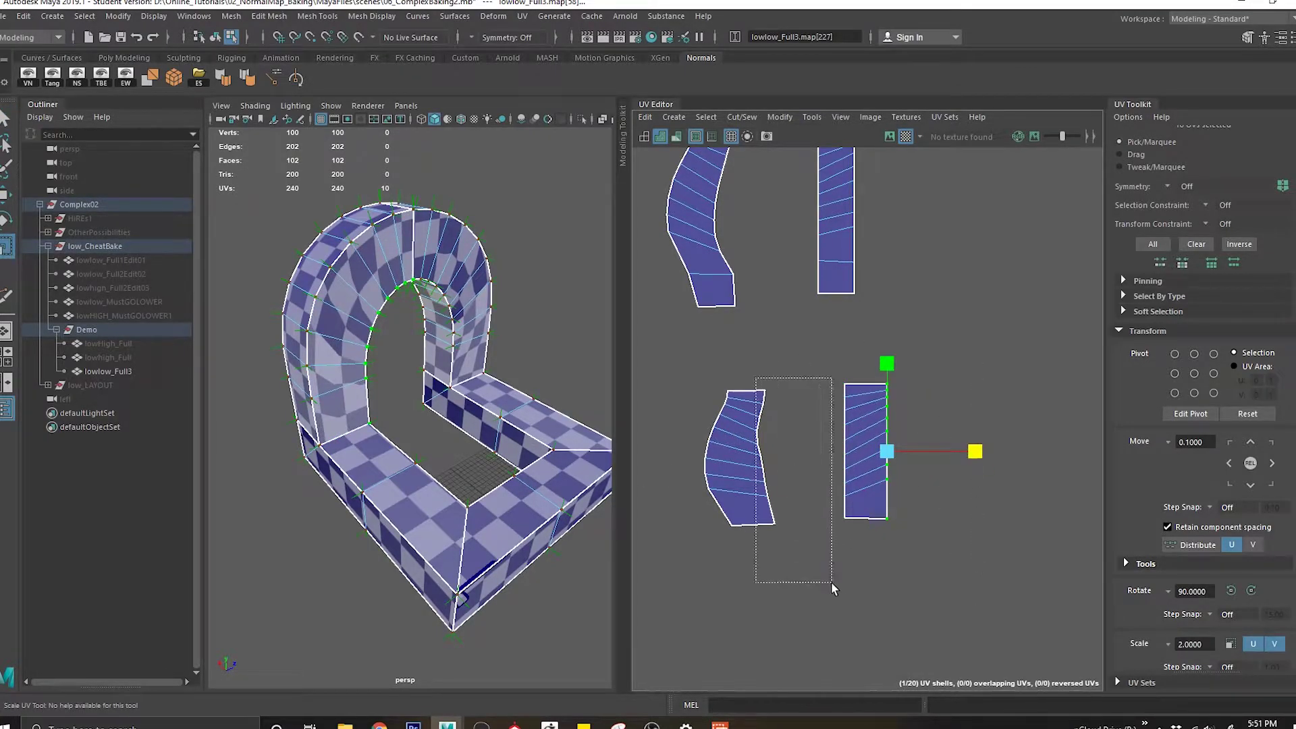
Flatten both long sides of the lower first arch shell into straight vertical edges by scaling along U.
left_click_drag(832, 582, 832, 582)
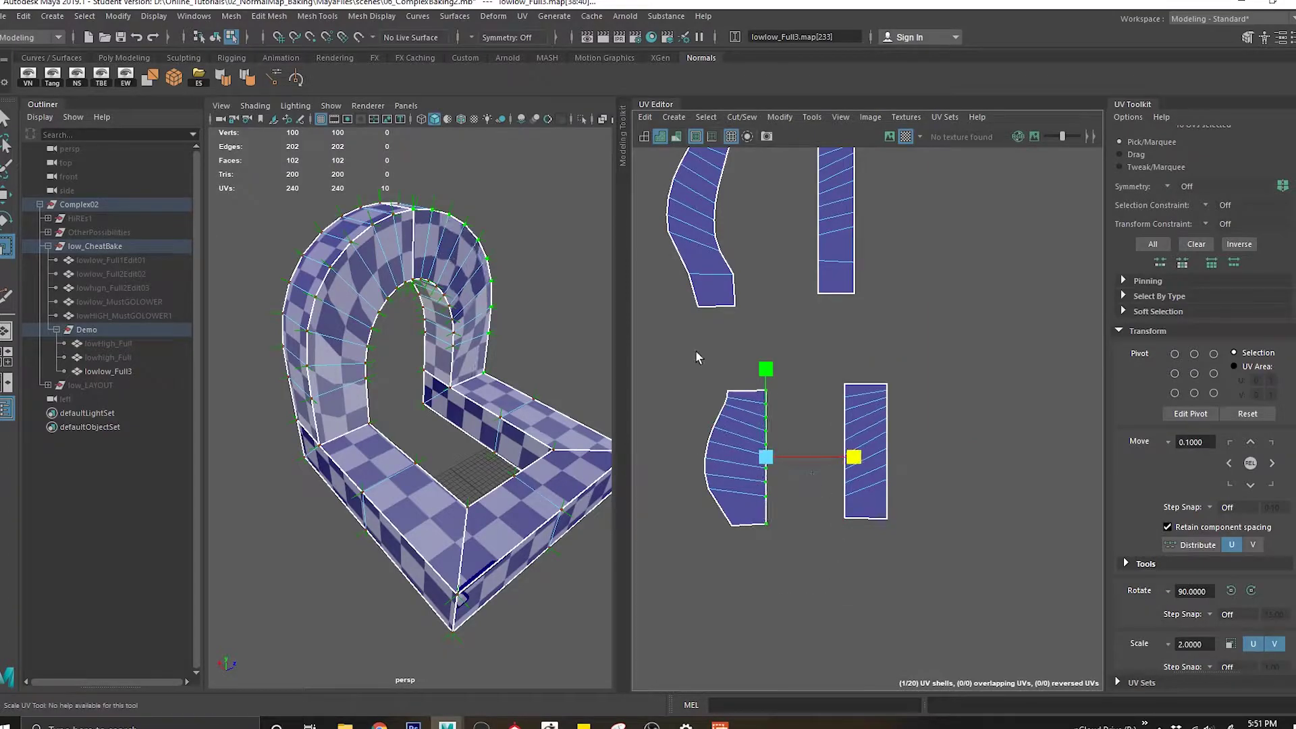
left_click_drag(744, 549, 744, 549)
left_click_drag(810, 458, 726, 460)
right_click_drag(763, 393, 716, 357)
left_click_drag(709, 237, 902, 525)
Flatten both long sides of the upper first arch shell into straight vertical edges by scaling along U.
middle_click_drag(743, 254, 800, 379, "alt")
right_click_drag(792, 357, 840, 354)
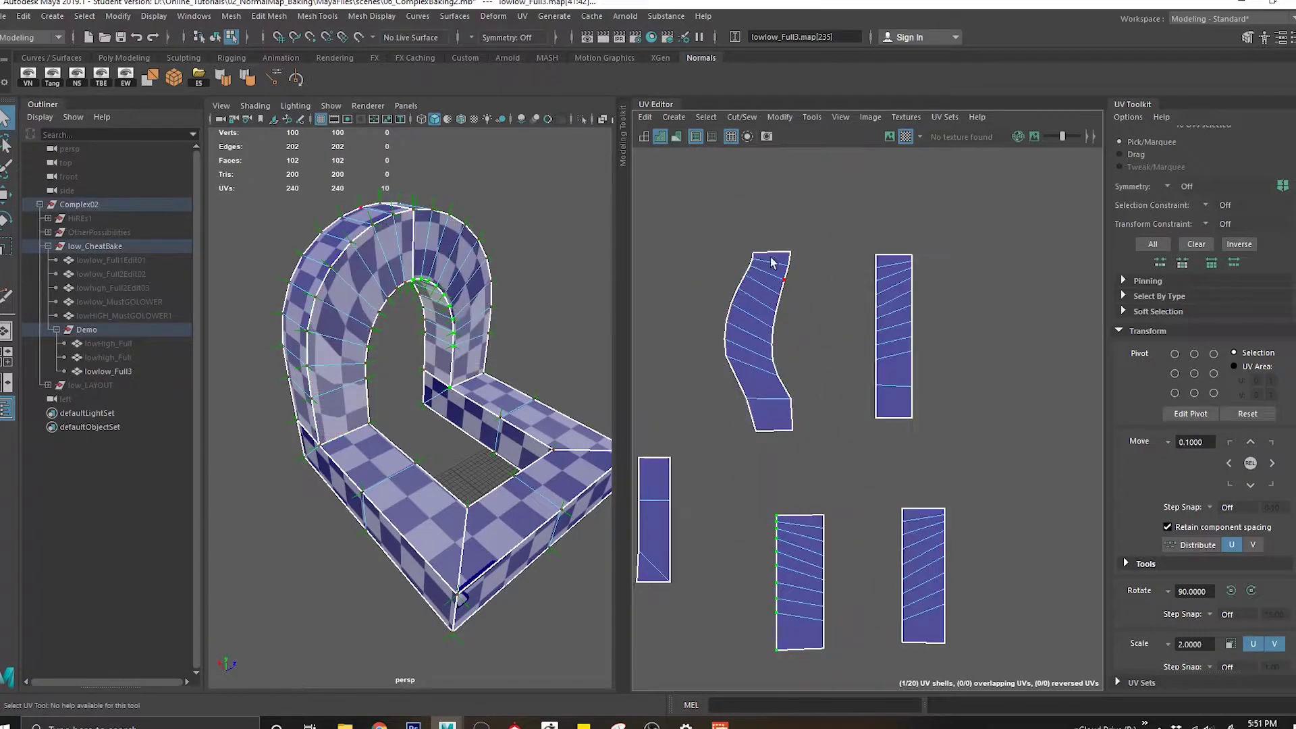
left_click_drag(778, 270, 823, 464)
left_click_drag(828, 341, 740, 343)
Apply Straighten UVs to all four arch shells together, and unfold them.
key("q")
right_click_drag(827, 330, 797, 304)
left_click_drag(720, 230, 931, 546)
right_click_drag(957, 342, 948, 561, "shift")
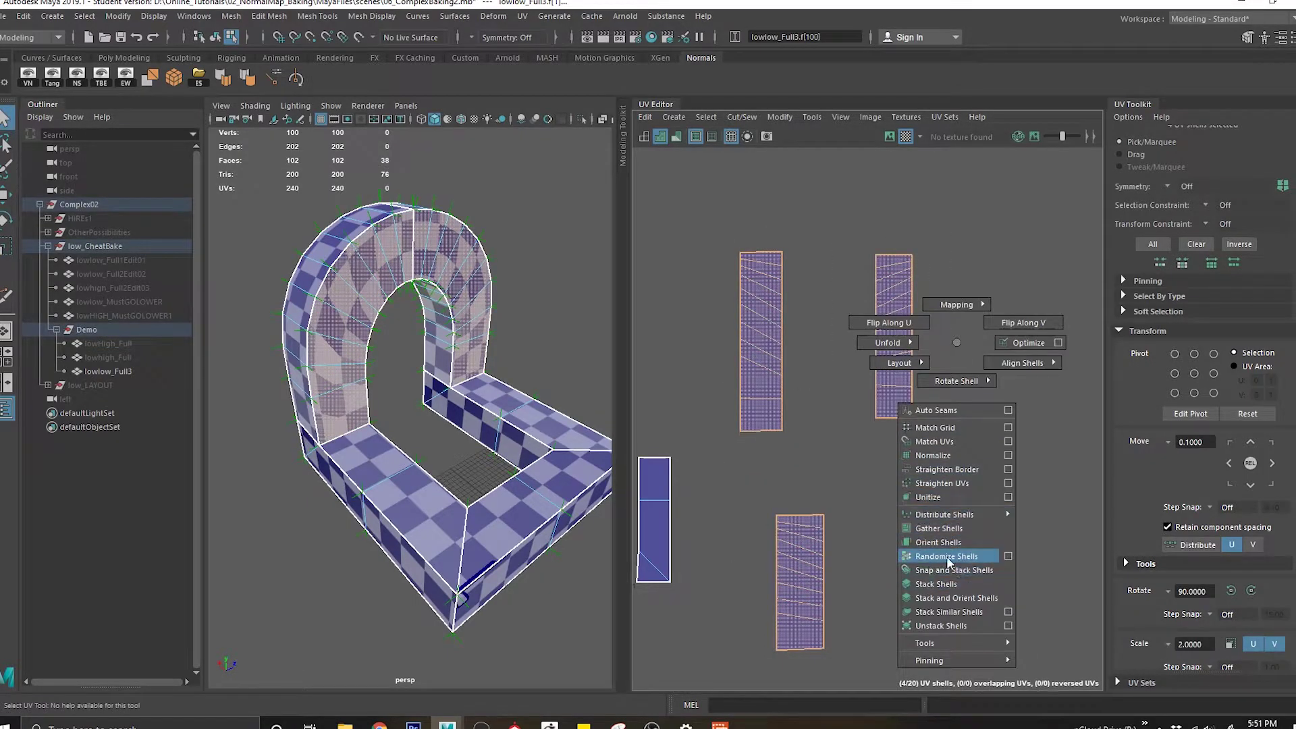
right_click_drag(950, 490, 949, 489, "shift")
right_click_drag(980, 350, 847, 373, "shift")
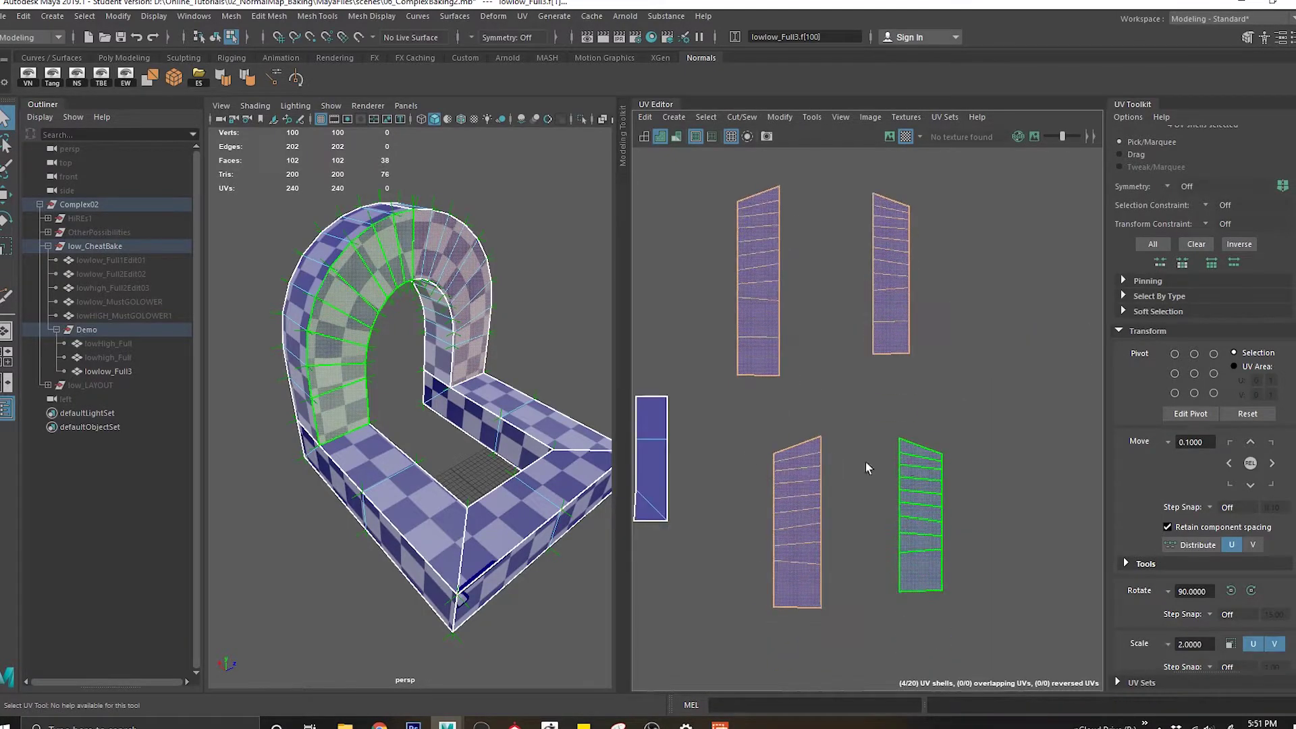
Move the four straightened arch shells closer to the UV tile.
mouse_move(330, 351)
left_mouse_down("alt")
mouse_move(587, 342)
mouse_move(289, 342)
mouse_move(313, 349)
left_mouse_up("alt")
scroll(714, 367, "down", 4)
middle_click_drag(715, 367, 809, 351, "alt")
key("w")
middle_click_drag(1026, 511, 983, 385)
Place the two shells of the arch's front face side by side at the end of the tile's upper row.
left_click(480, 273)
key("q")
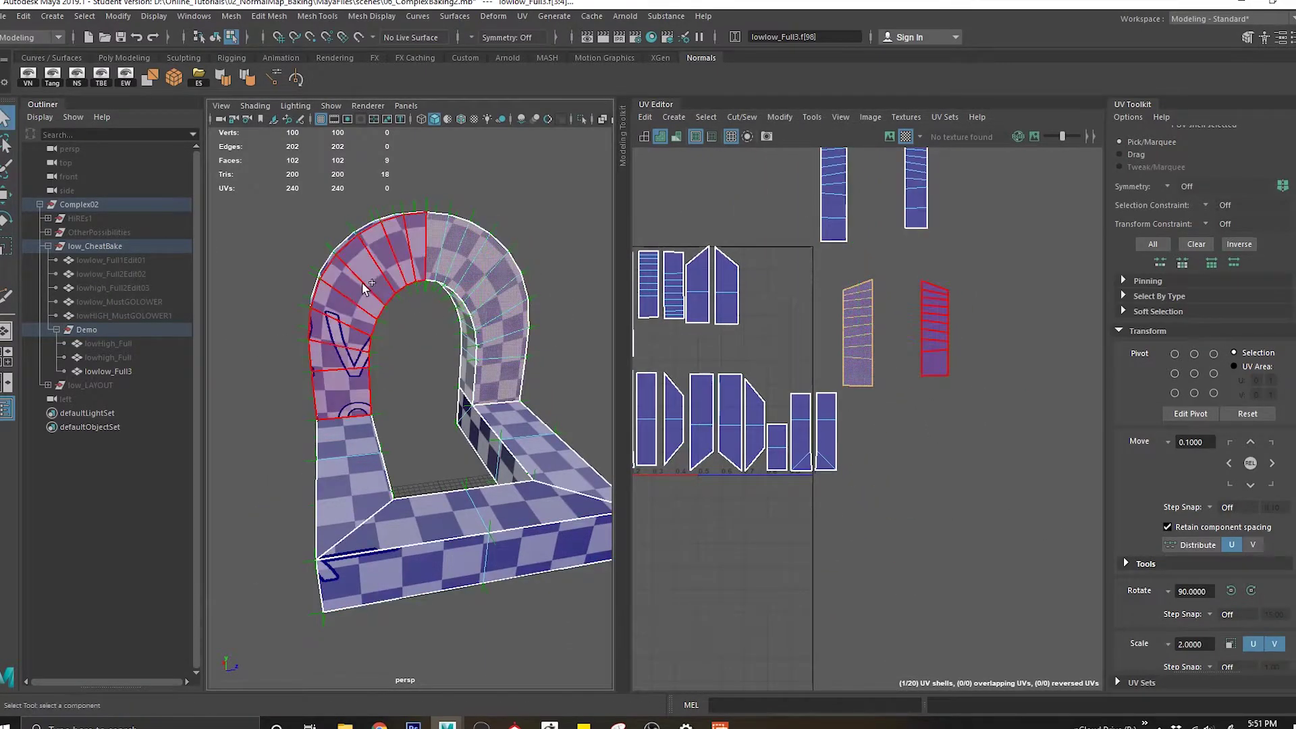
left_click(364, 270, "shift")
scroll(865, 328, "up", 1)
middle_click_drag(866, 331, 884, 369, "alt")
key("w")
left_click(979, 404)
left_click_drag(958, 372, 910, 389)
left_click_drag(849, 333, 963, 412)
left_click_drag(895, 373, 783, 363)
Bring the other two straightened arch shells side by side above the UV tile.
middle_click_drag(458, 236, 477, 371, "alt")
scroll(483, 371, "up", 5)
left_click_drag(489, 368, 524, 385, "alt")
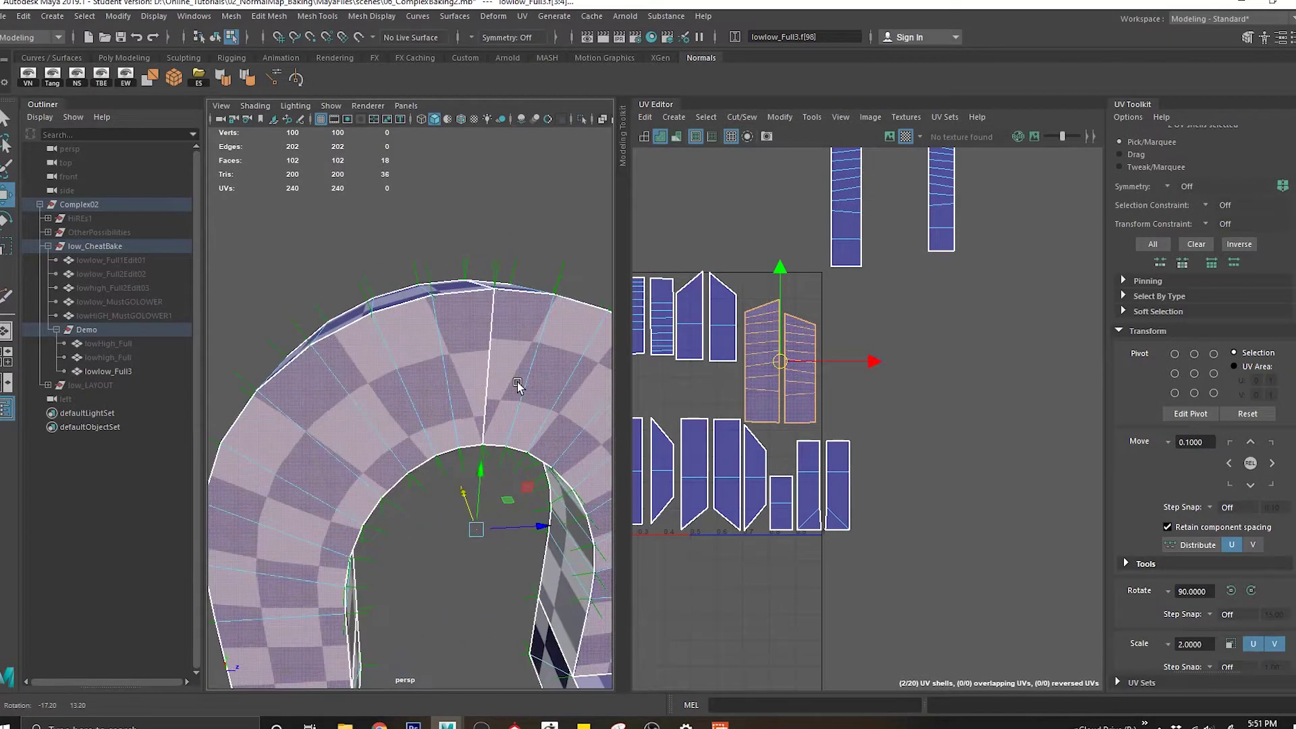
middle_click_drag(790, 422, 844, 408, "alt")
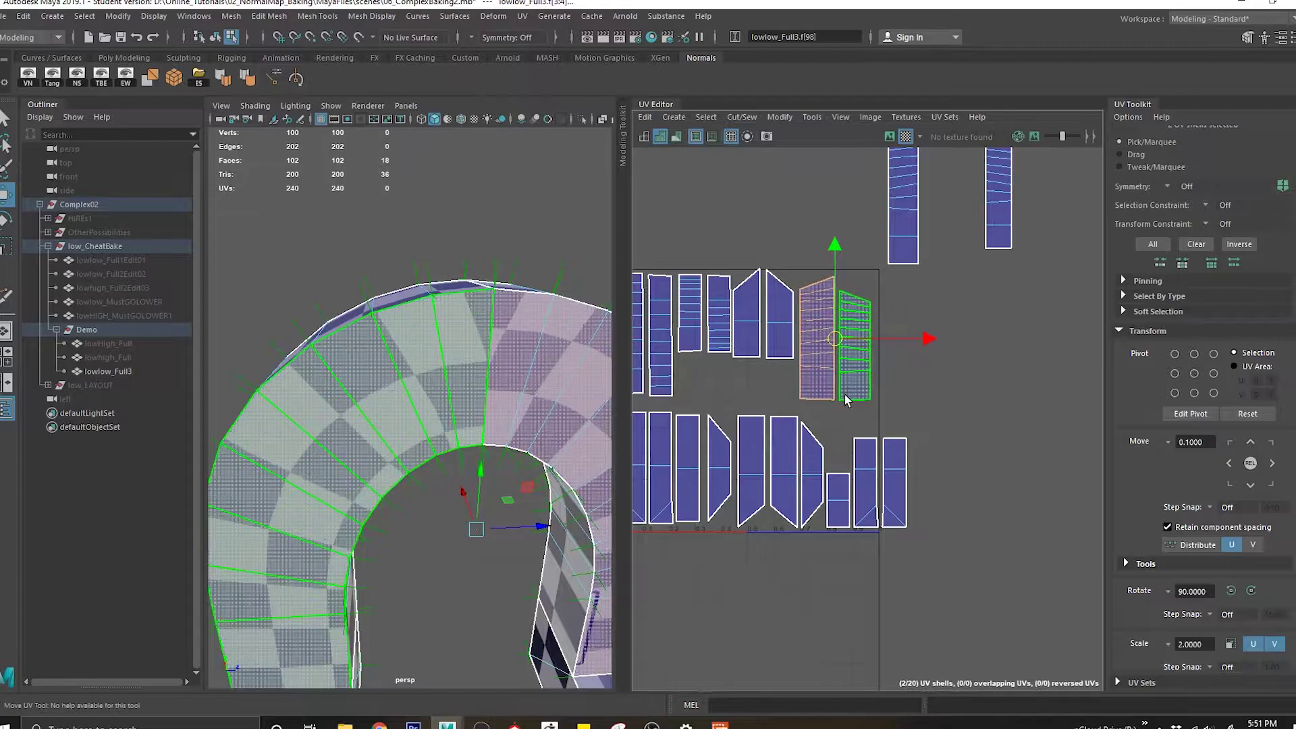
scroll(830, 300, "up", 2)
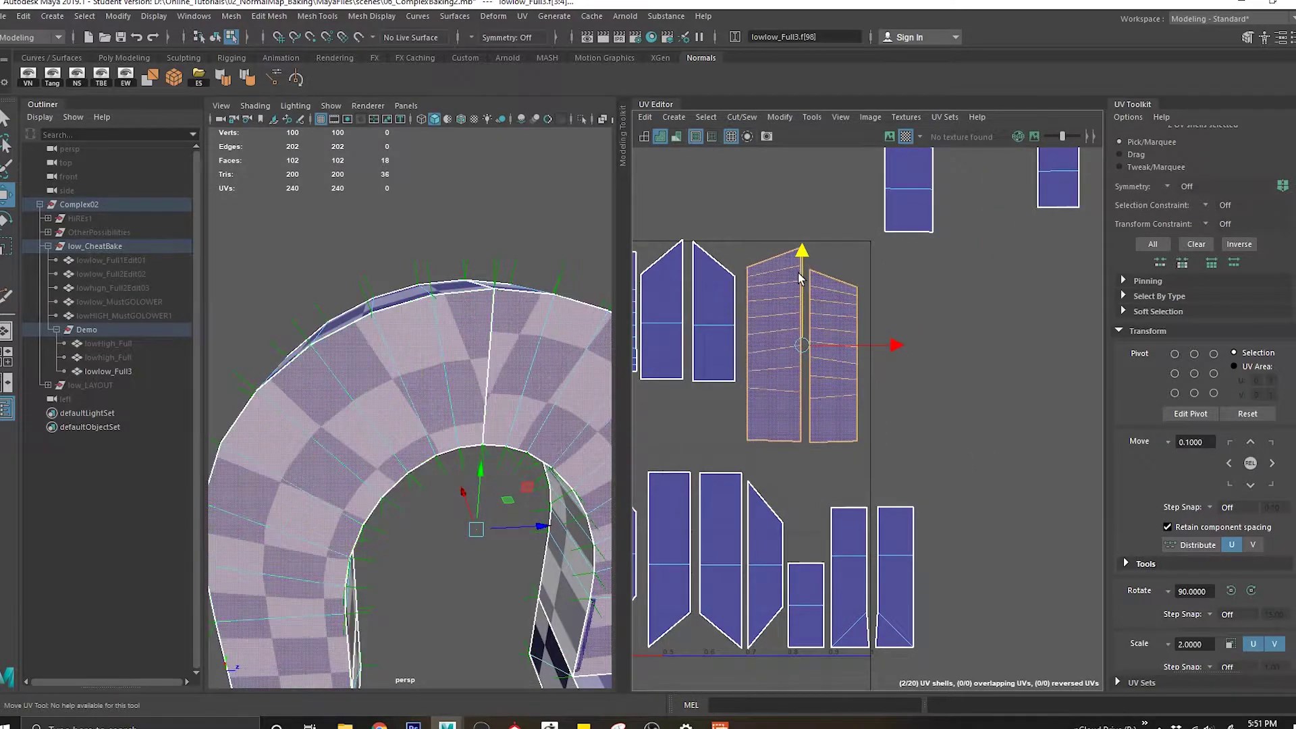
left_click(1019, 374)
scroll(937, 385, "down", 2)
left_click_drag(919, 208, 1103, 301)
middle_click_drag(939, 324, 931, 390, "alt")
left_click(1056, 309)
left_click_drag(1046, 257, 976, 274)
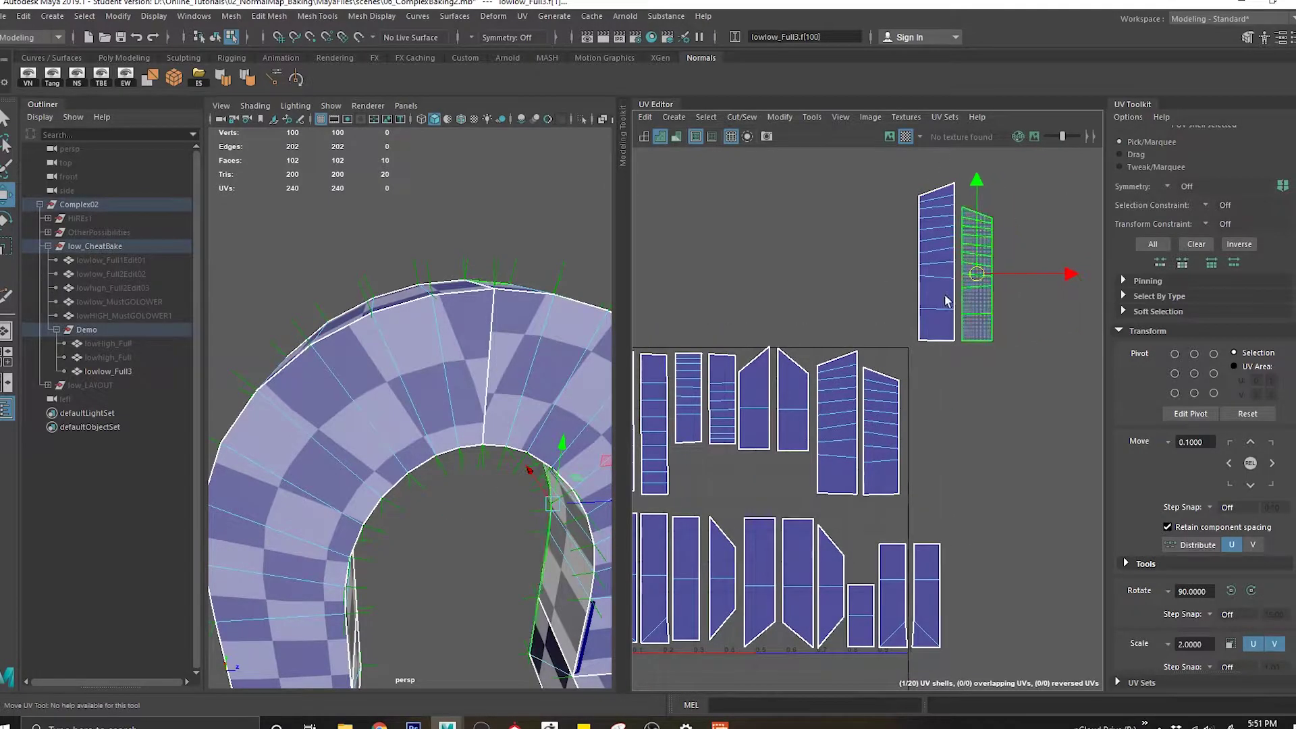
Rotate the remaining two arch shells 90 degrees to lie horizontally using step snapping, and move them into the gap between the shell rows.
left_click(946, 298, "shift")
key("e")
key("j")
left_click_drag(1037, 306, 963, 323)
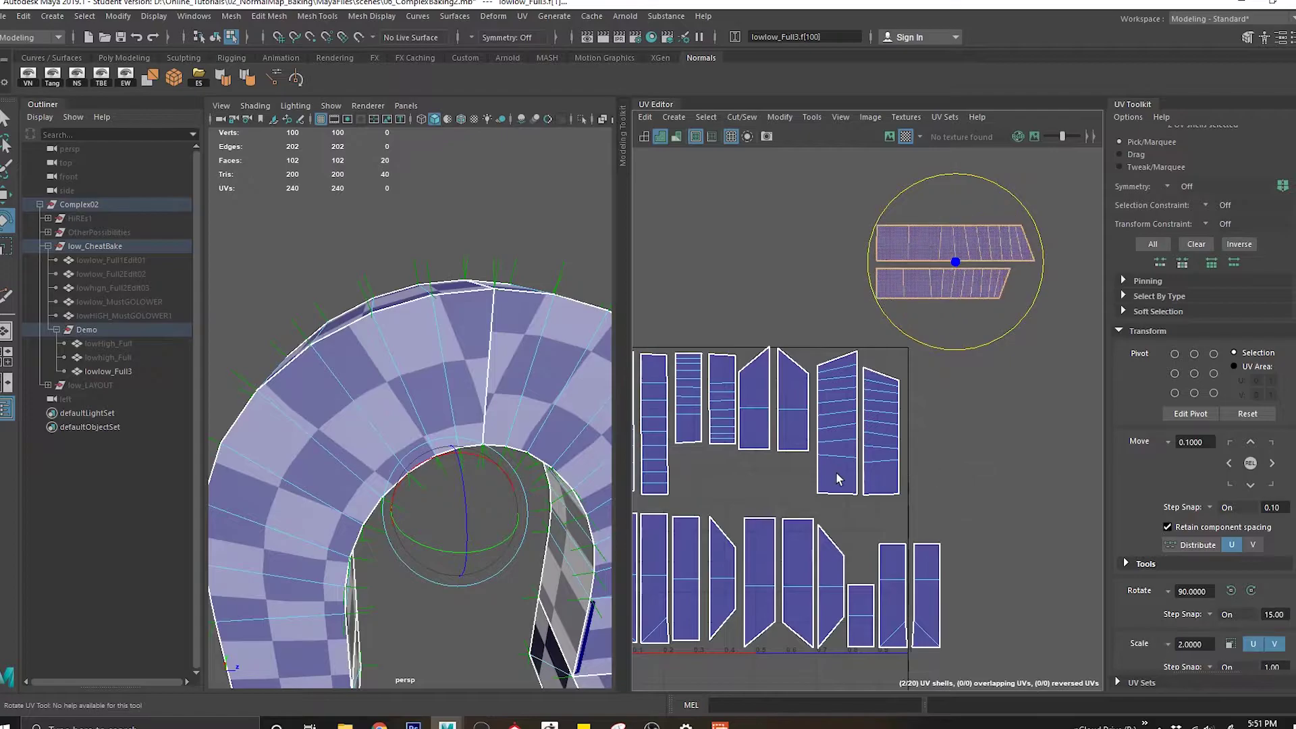
key("w")
left_click_drag(945, 268, 770, 503)
middle_click_drag(836, 431, 890, 290, "alt")
left_click_drag(834, 356, 807, 351)
scroll(806, 352, "up", 3)
middle_click_drag(954, 366, 915, 396, "alt")
scroll(854, 335, "down", 1)
scroll(916, 398, "down", 2)
Rotate the two arch shells back upright and place them beside the other arch pair in the upper row.
middle_click_drag(758, 446, 987, 437)
middle_click_drag(918, 414, 964, 397, "alt")
key("e")
middle_click_drag(828, 406, 1173, 472)
key("w")
middle_click_drag(1018, 451, 999, 395)
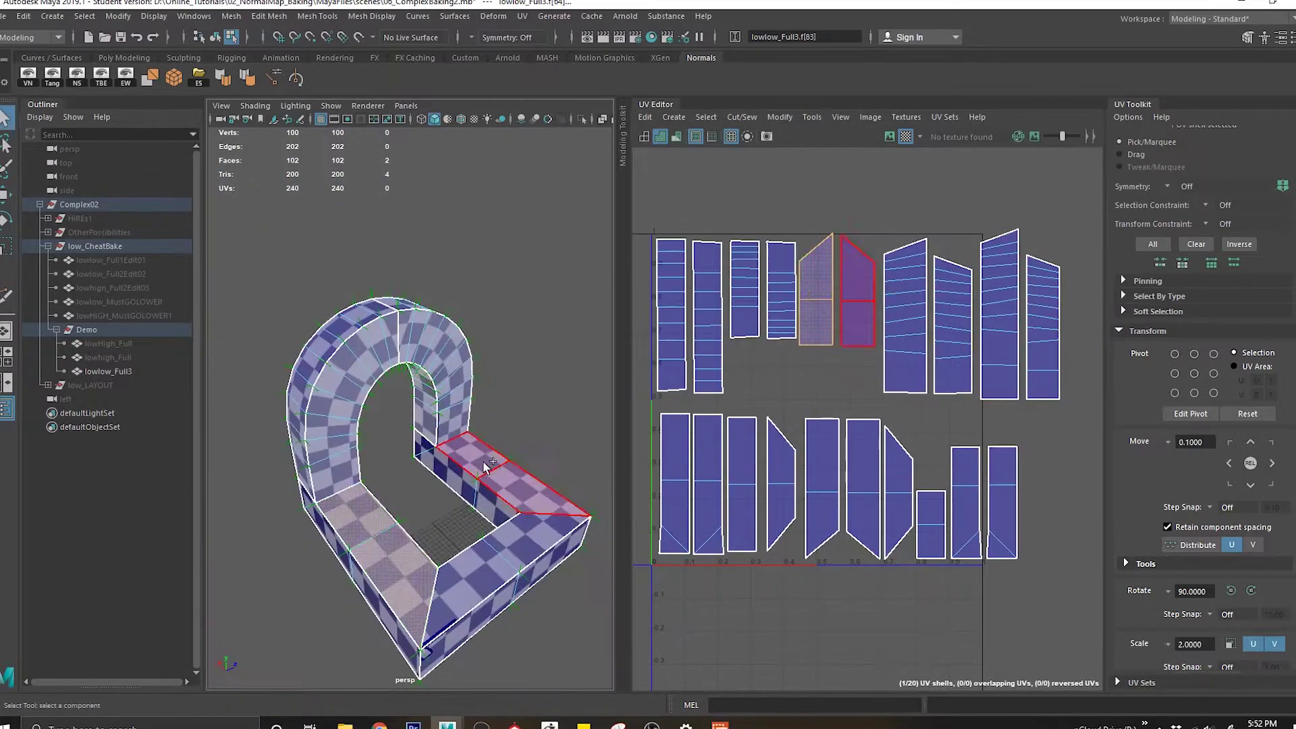
Rearrange the base shells, and shift the four arch shells along the upper row so they fit inside the UV tile.
left_click(899, 489)
key("w")
middle_click_drag(899, 490, 894, 304)
left_click_drag(1073, 220, 908, 409)
middle_click_drag(1039, 323, 946, 321)
left_click(959, 327)
scroll(894, 301, "up", 3)
Select all the UV shells and set the transform pivot to the selection's upper-left corner.
left_click(794, 330)
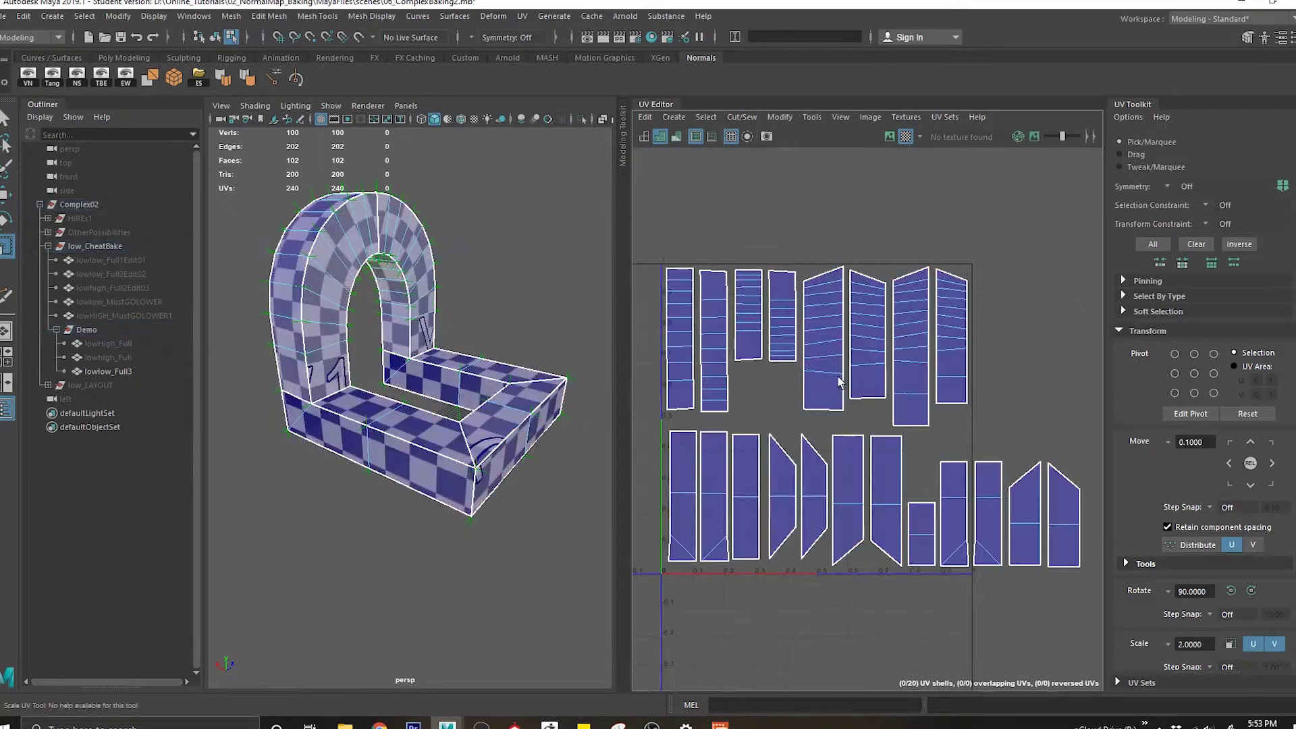
left_click_drag(766, 574, 675, 432)
left_click_drag(1094, 243, 652, 581)
left_click(1175, 354)
Nudge the last arch shell of the upper row slightly inward from the UV tile's edge.
key("w")
scroll(923, 433, "up", 2)
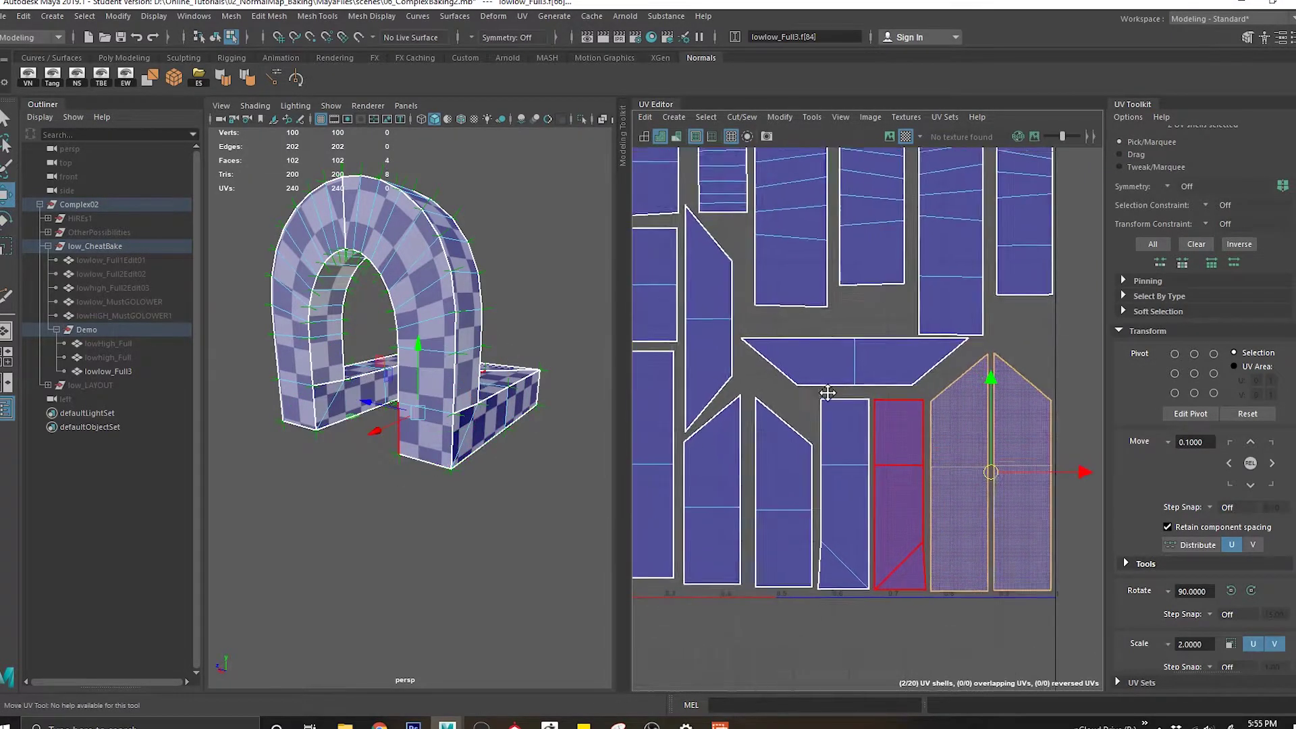
middle_click_drag(828, 393, 799, 405, "alt")
left_click(846, 387)
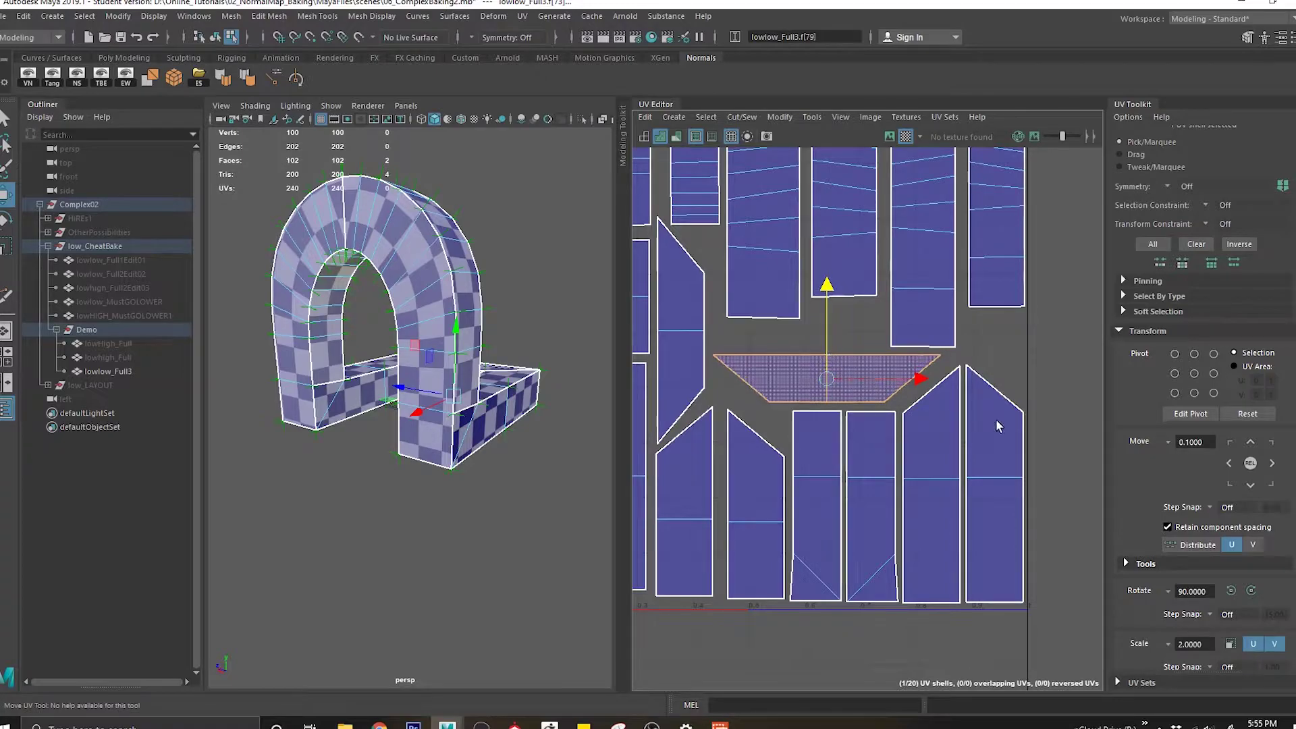
scroll(998, 426, "down", 3)
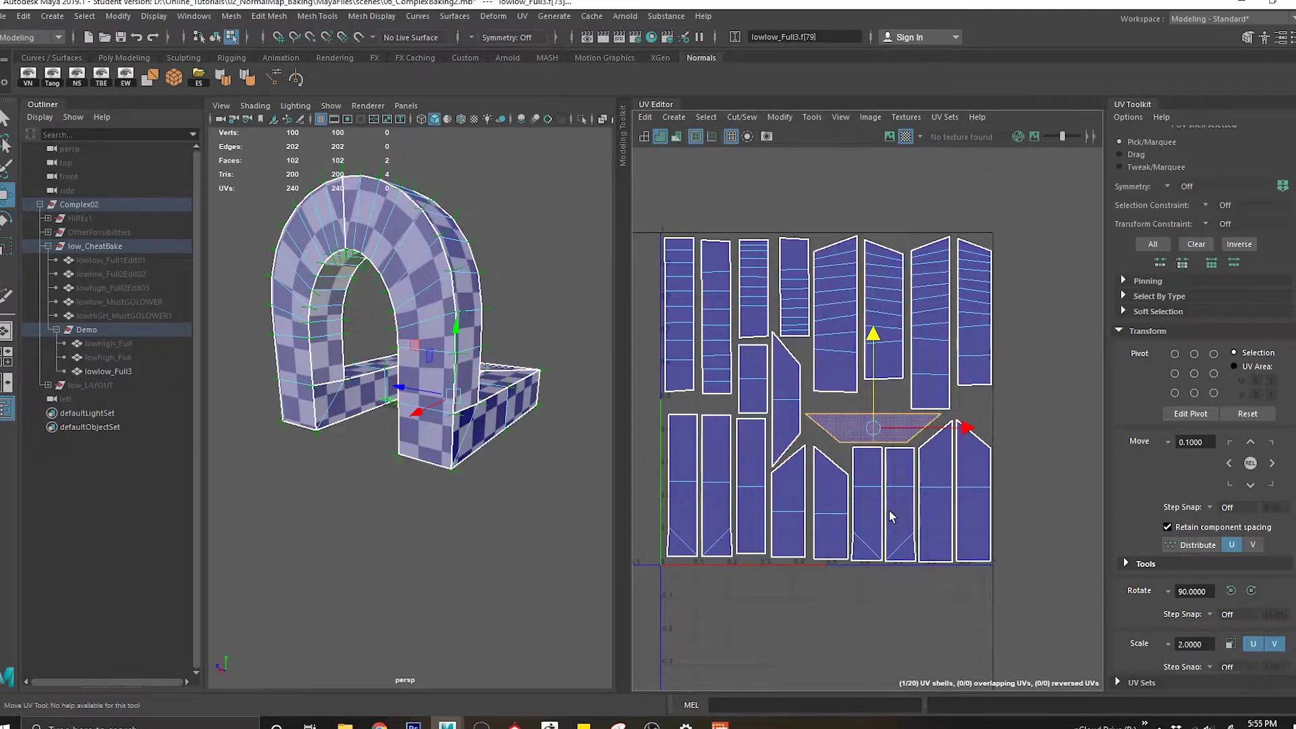
left_click(1036, 366)
scroll(877, 338, "up", 1)
scroll(1006, 403, "up", 3)
middle_click_drag(1006, 385, 912, 364, "alt")
left_click(890, 327)
middle_click_drag(928, 321, 954, 396, "alt")
left_click_drag(962, 291, 945, 291)
Examine the spacing between the packed shells across the UV tile.
middle_click_drag(849, 302, 1080, 398, "alt")
right_click_drag(900, 380, 726, 306, "alt")
middle_click_drag(774, 437, 851, 297, "alt")
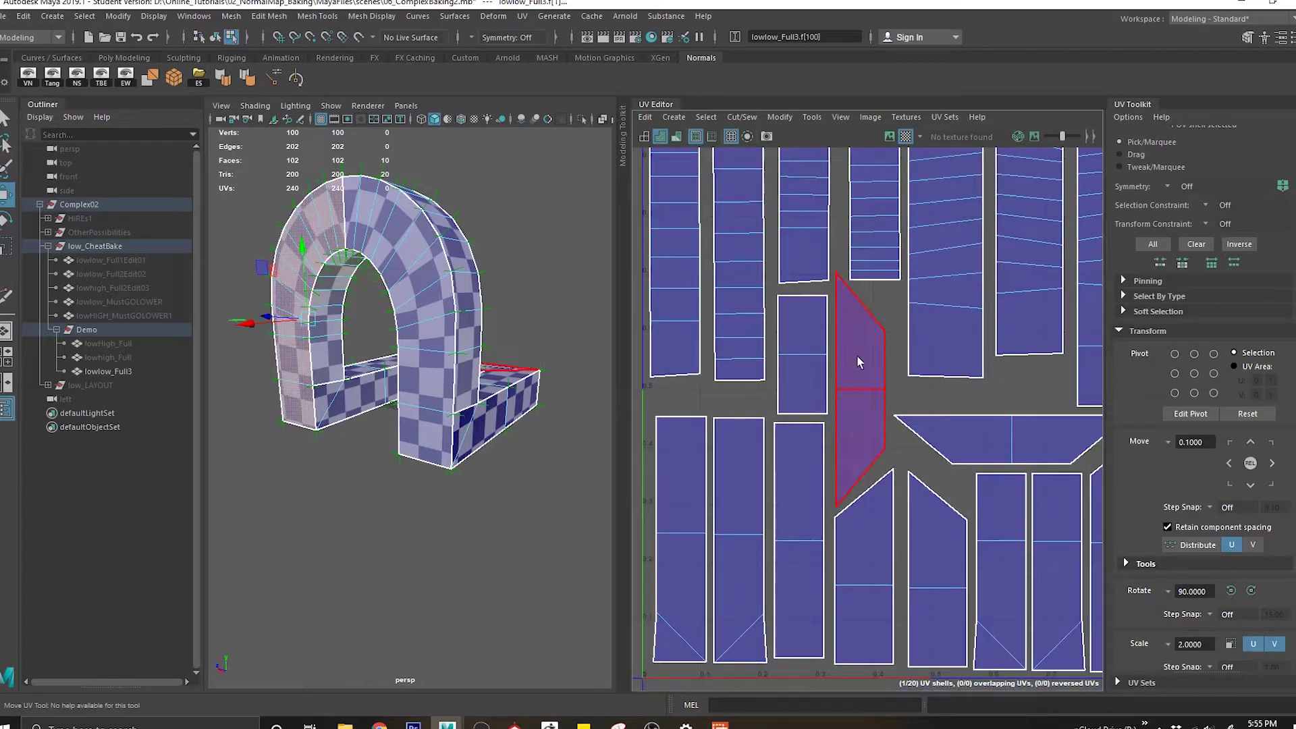
middle_click_drag(986, 405, 850, 352, "alt")
left_click(873, 379)
right_click_drag(991, 382, 897, 310, "alt")
mouse_move(897, 310)
middle_mouse_down("alt")
mouse_move(976, 380)
mouse_move(998, 380)
mouse_move(897, 300)
middle_mouse_up("alt")
Return to object selection, reselect lowlow_Full3 and check its checker pattern against the finished UV layout.
left_click_drag(483, 331, 302, 322, "alt")
key("q")
key("F8")
left_click(525, 311)
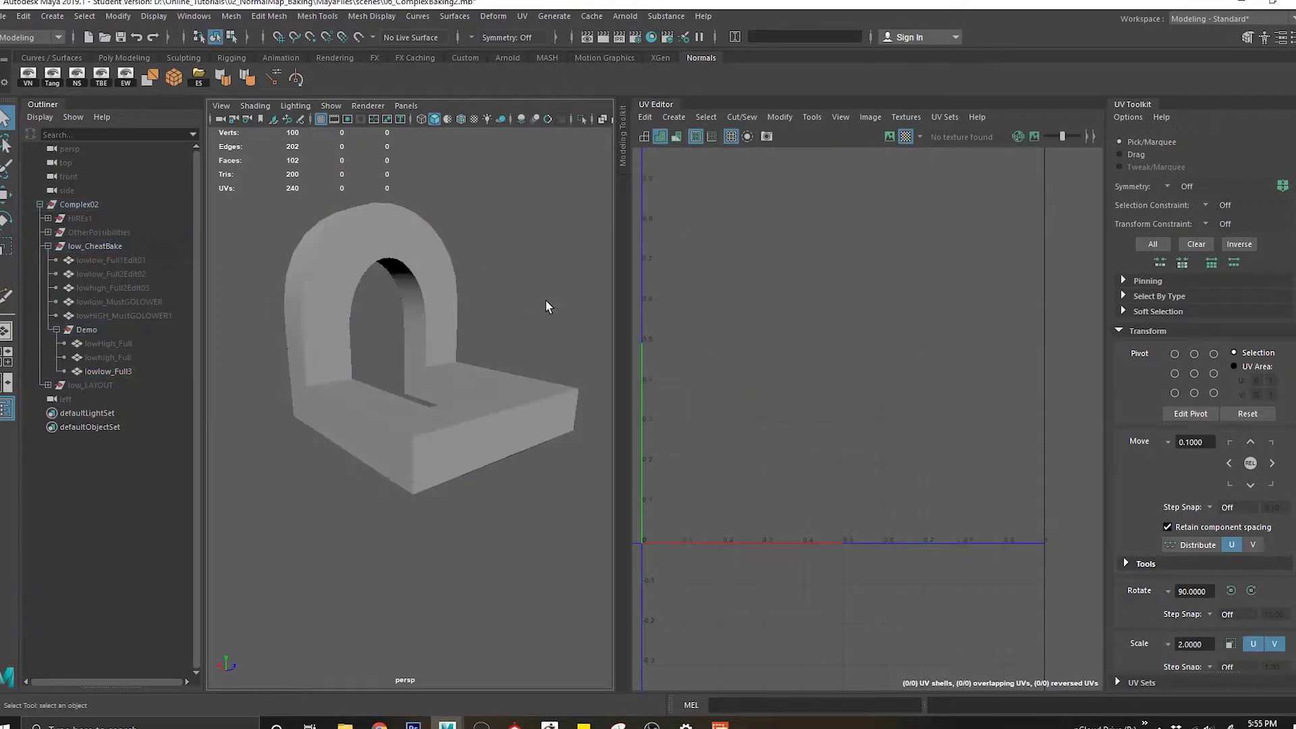
left_click_drag(545, 300, 439, 385)
middle_click_drag(821, 318, 851, 360, "alt")
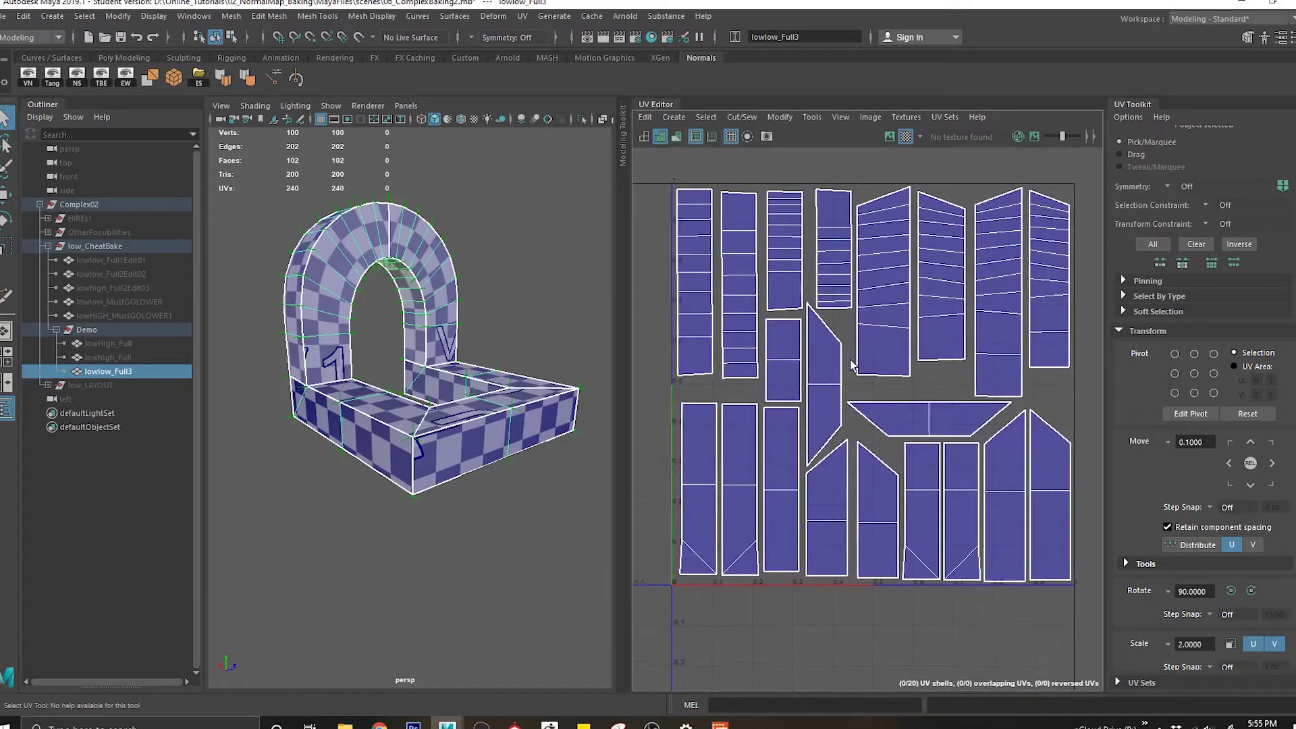
left_click_drag(374, 392, 394, 382, "alt")
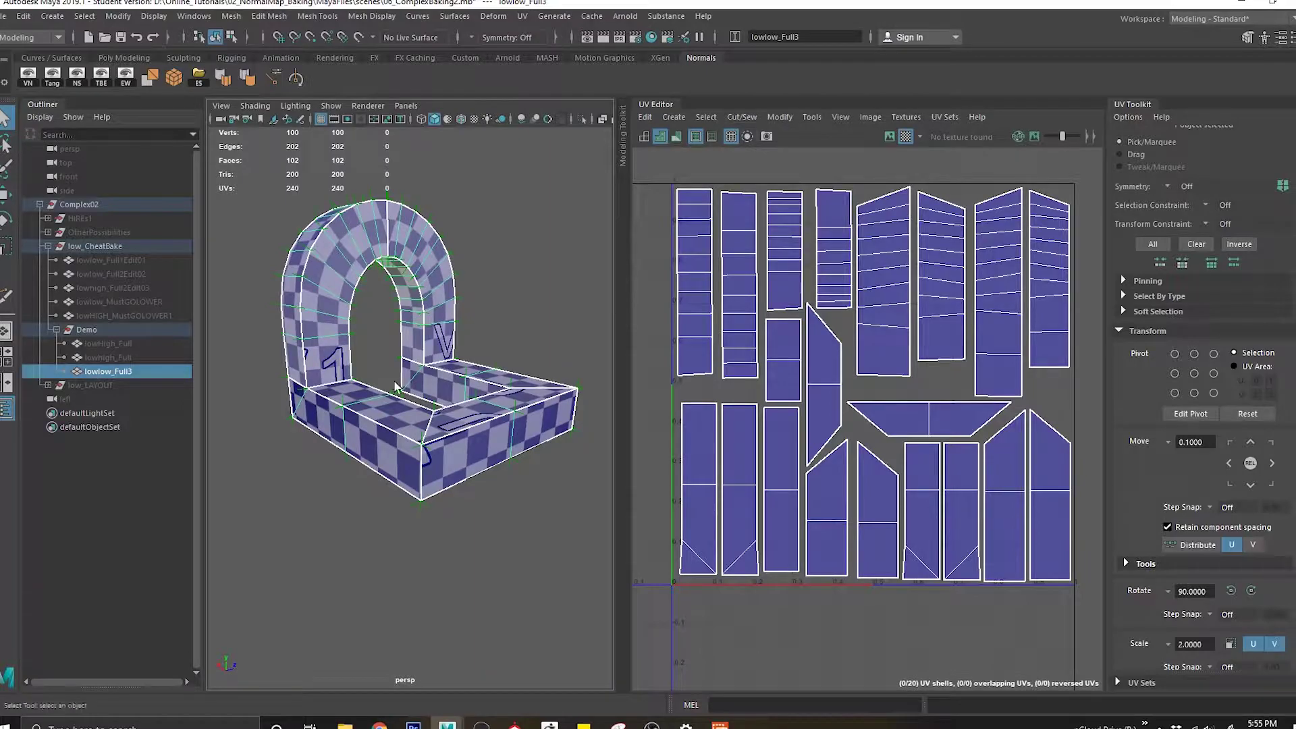
Save the scene, continuing past the save dialog, and keep lowlow_Full3 selected.
key("ctrl+s")
left_click(601, 375)
left_click(500, 359)
left_click(511, 399)
right_click_drag(474, 473, 487, 498, "alt")
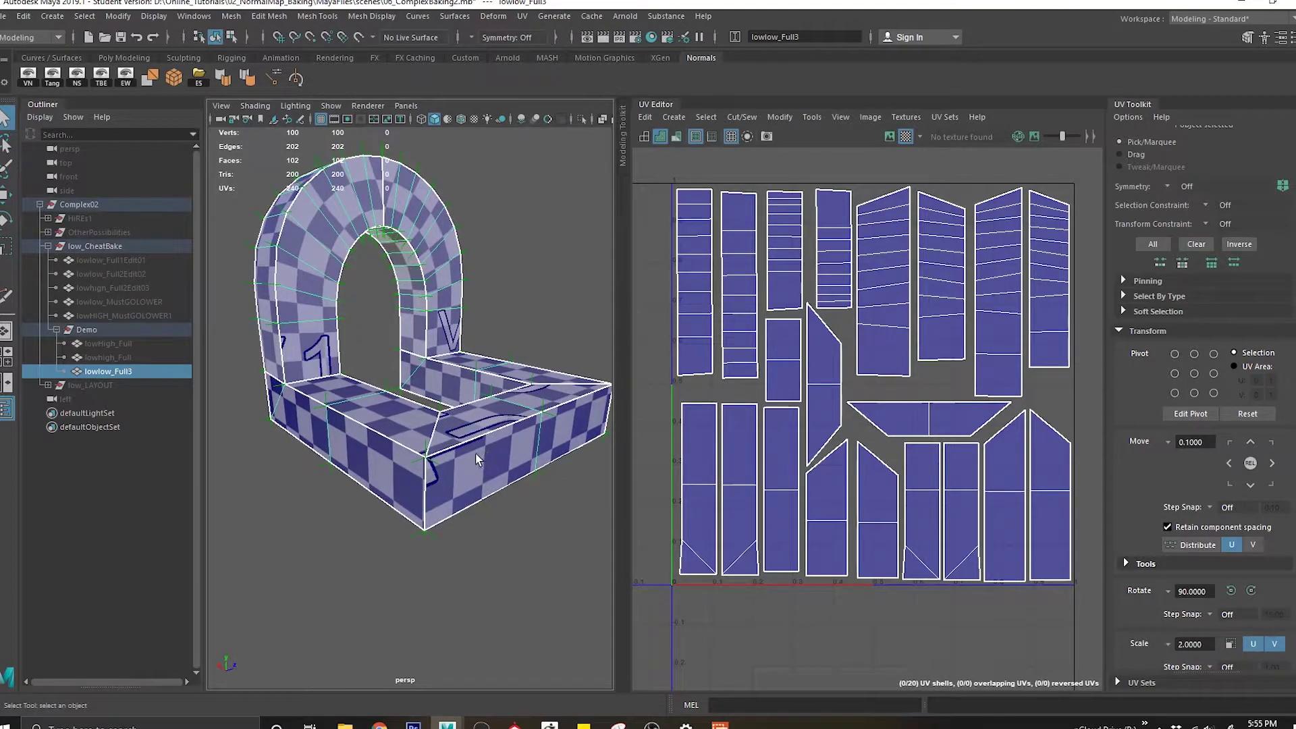
Duplicate lowlow_Full3, hide the original, and select the lowlow_Full4 copy.
left_click_drag(438, 447, 390, 386, "alt")
key("ctrl+d")
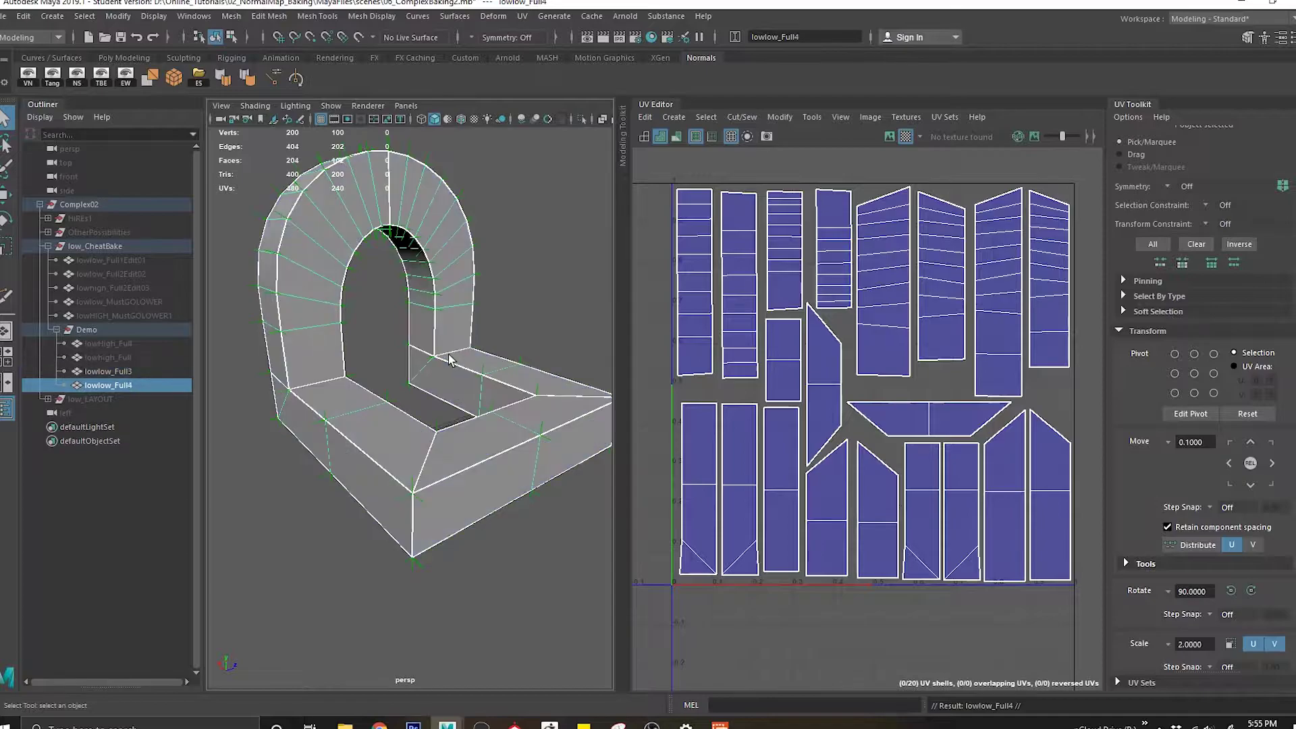
left_click(139, 372)
key("h")
left_click(111, 385)
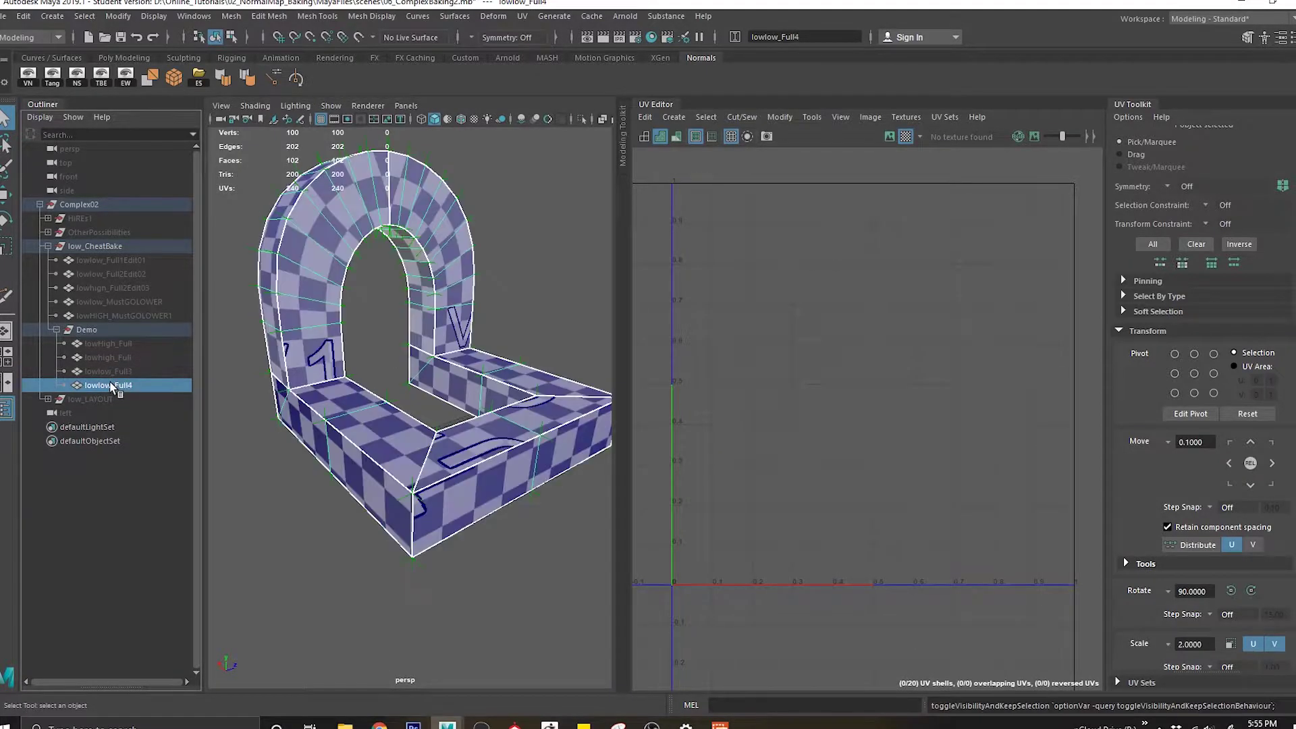
Turn on Object Z symmetry for editing the lowlow_Full4 mesh.
left_click_drag(489, 400, 500, 409, "alt")
right_click_drag(329, 377, 222, 375, "shift")
left_click_drag(269, 356, 283, 372, "alt")
key("w")
right_click_drag(324, 360, 313, 212, "ctrl+shift")
middle_click_drag(354, 374, 399, 358, "alt")
Insert several horizontal edge loops around the lower part of the arch legs with the Multi-Cut tool.
scroll(399, 358, "up", 1)
right_click(384, 329, "shift")
left_click(227, 329)
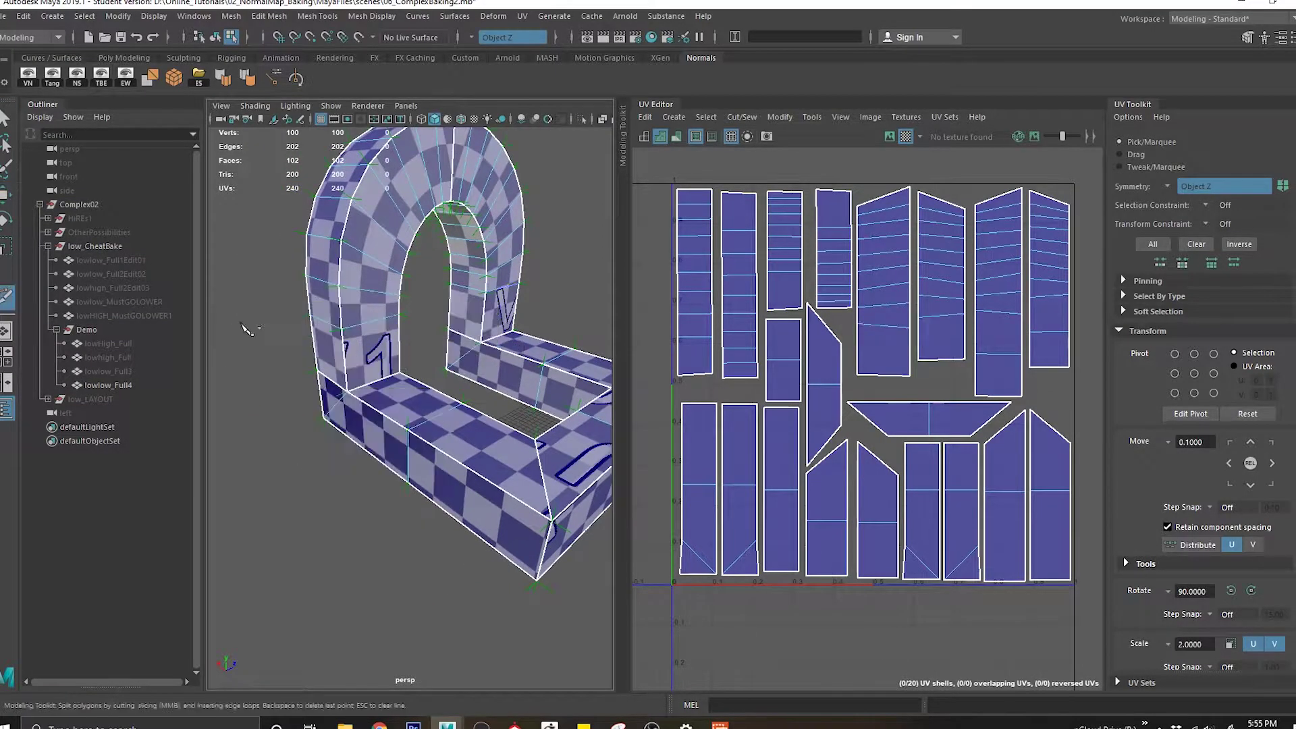
left_click(344, 339, "ctrl")
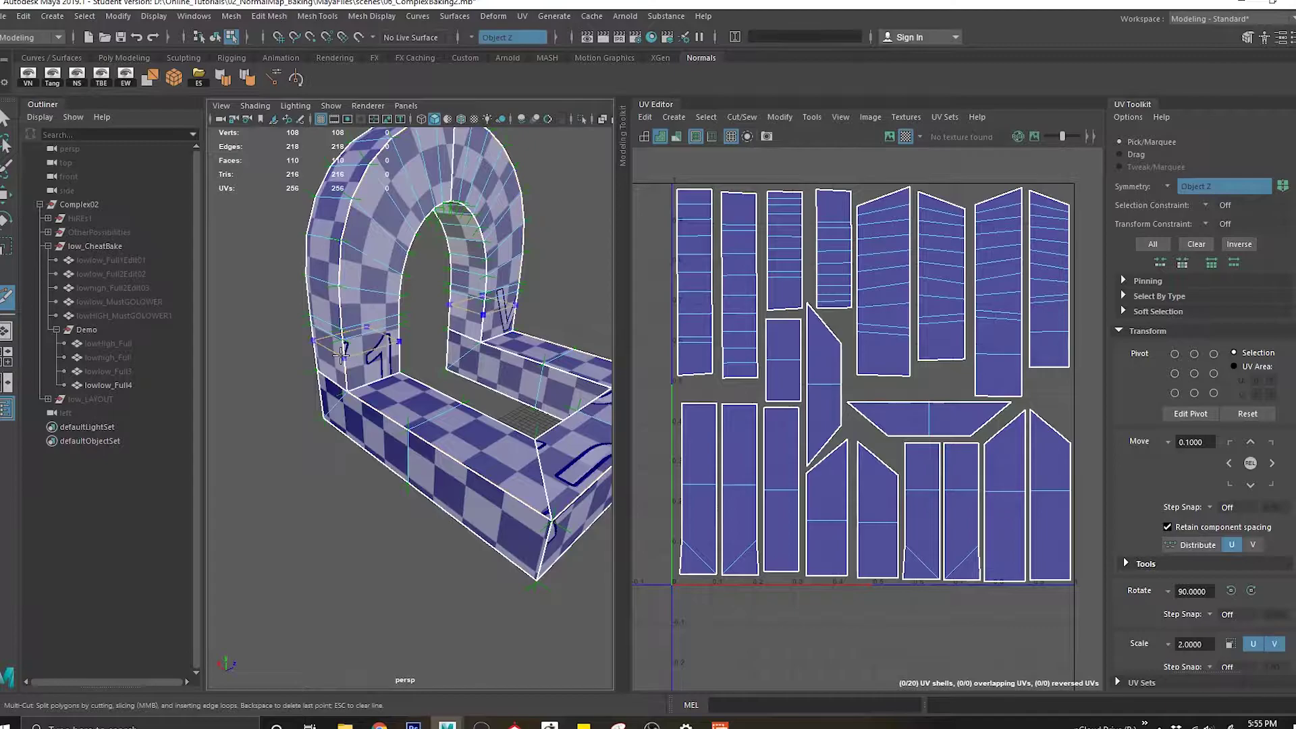
left_click(345, 363, "ctrl")
left_click(345, 366, "ctrl")
left_click(345, 380, "ctrl")
Add further edge loops across the rest of the arch and base for a denser mesh, and return to object selection.
left_click_drag(360, 415, 440, 414, "alt")
scroll(426, 414, "up", 4)
left_click_drag(359, 419, 336, 342, "alt")
left_click(341, 428, "ctrl")
scroll(336, 342, "down", 5)
key("q")
left_click(426, 252)
middle_click_drag(426, 252, 477, 322, "alt")
left_click(443, 323)
left_click_drag(476, 321, 402, 399, "alt")
Rename the dense duplicate lowHigh_Full4 and the hidden original lowlow_NewUV.
double_click(111, 385)
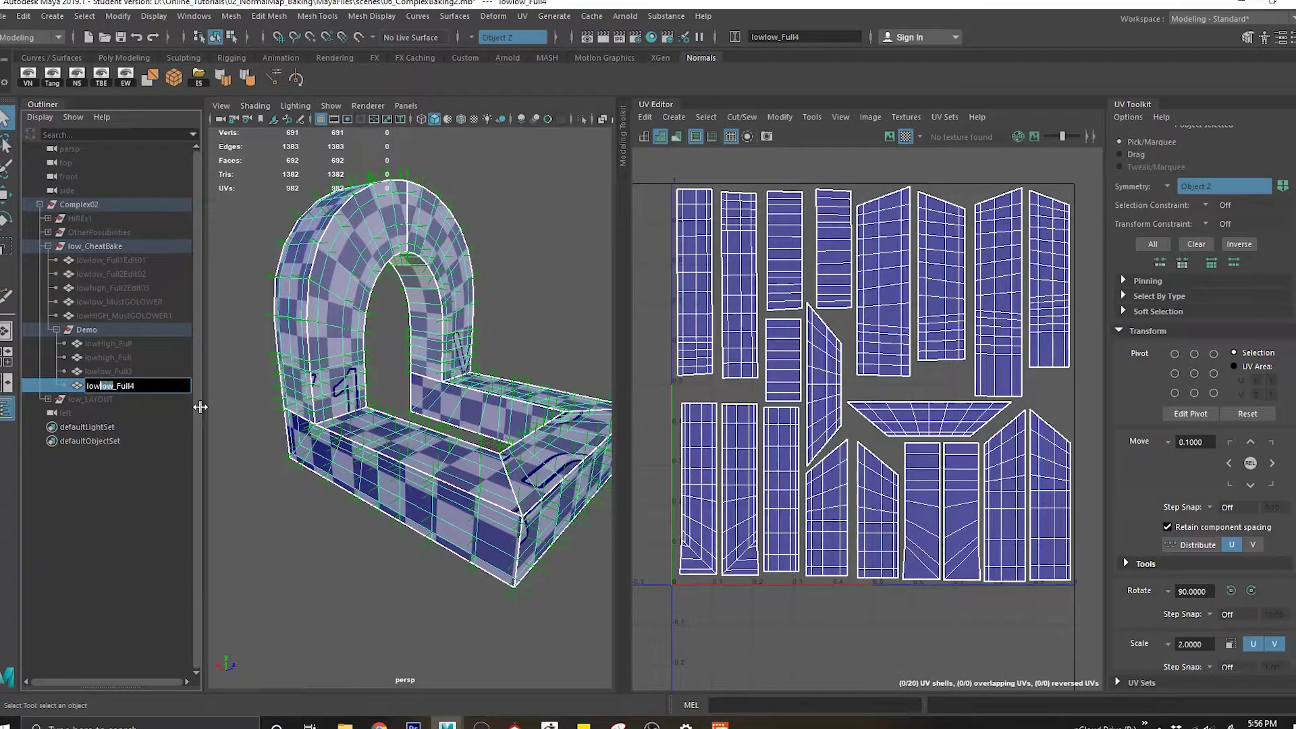
key("Return")
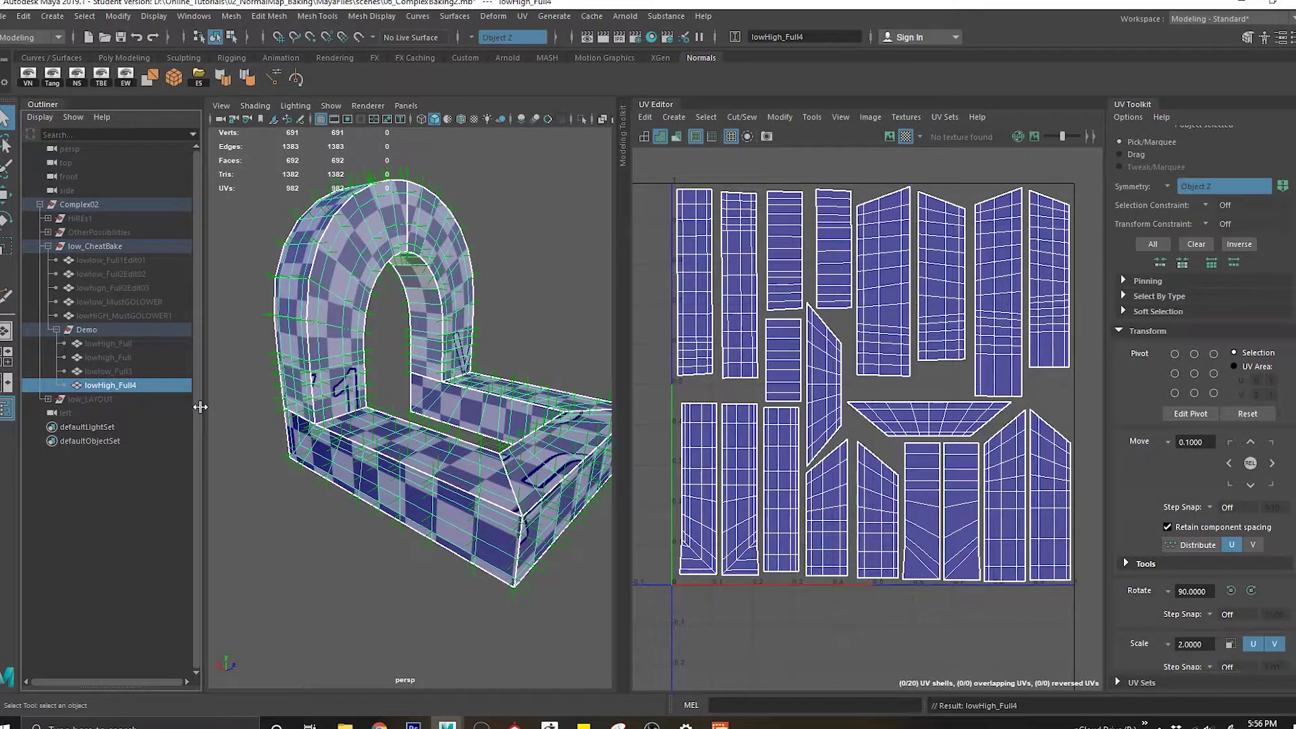
left_click(146, 371)
double_click(145, 371)
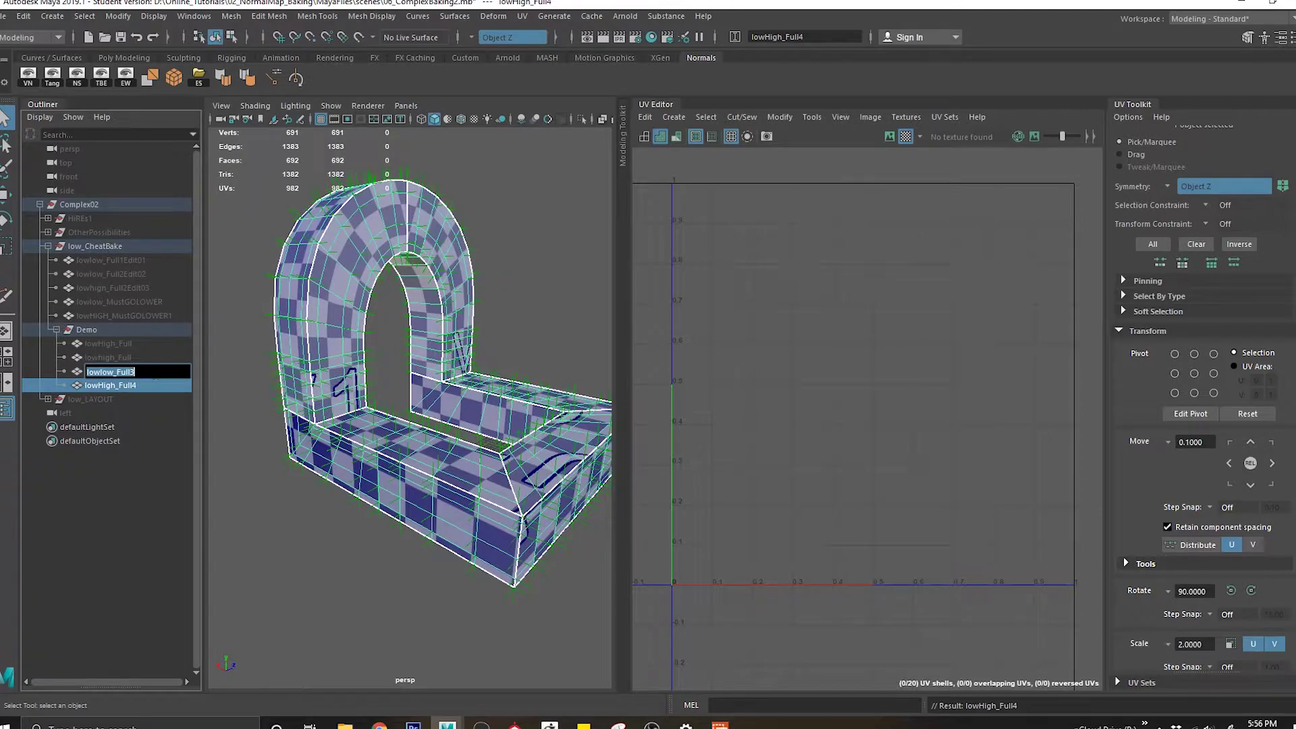
left_click(174, 440)
left_click(152, 371)
double_click(151, 371)
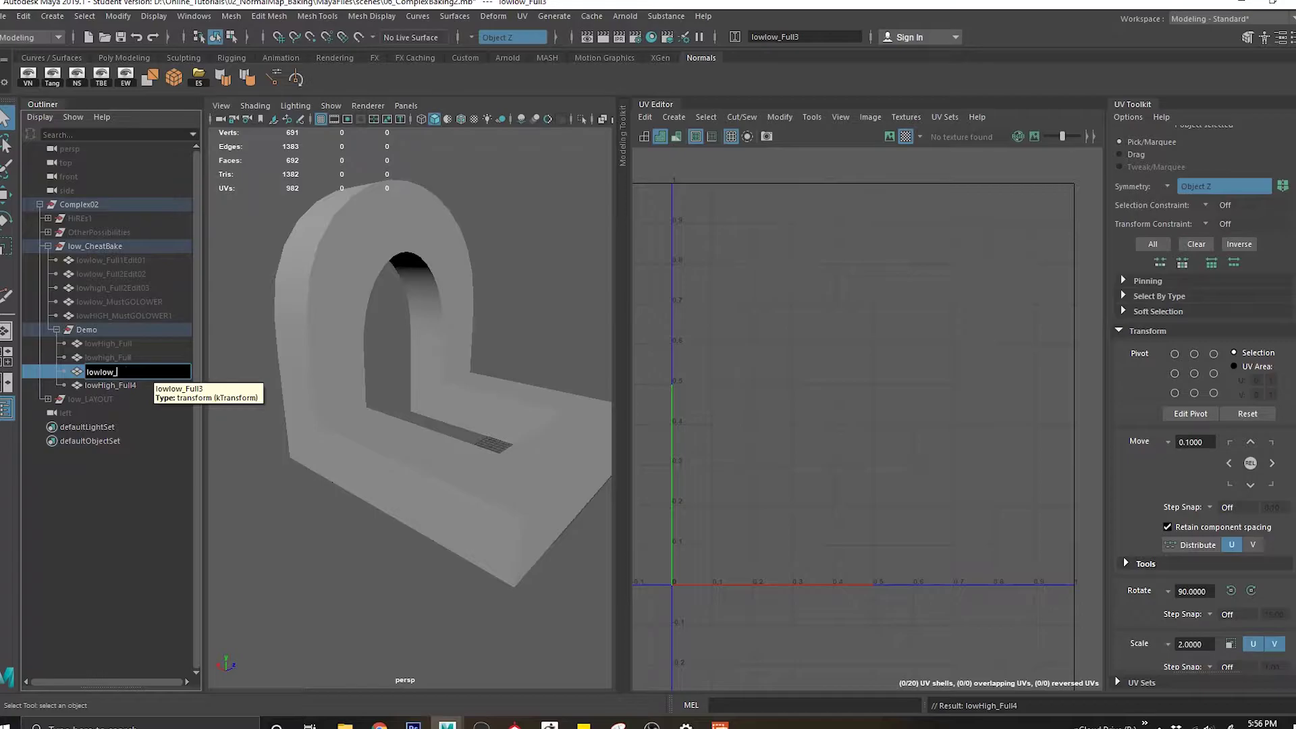
type("NewUV")
key("Return")
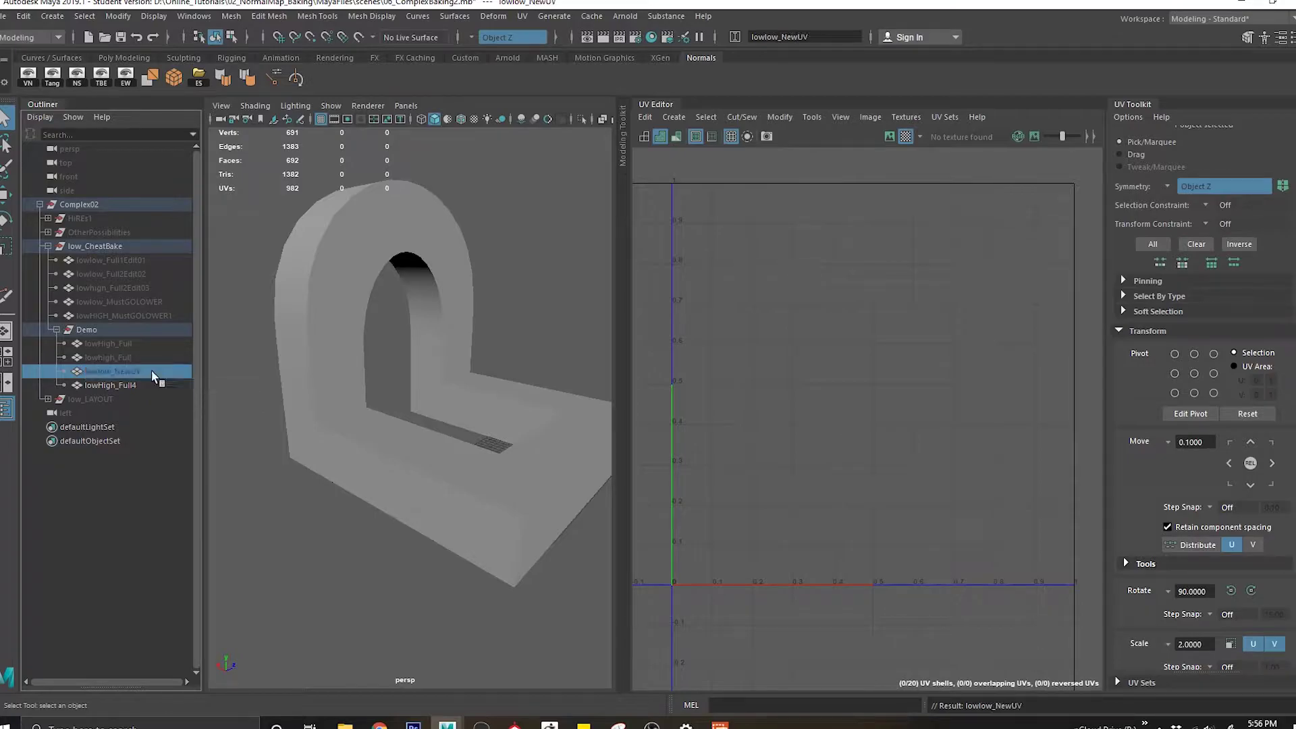
Rename the dense arch mesh lowHigh_NewUV.
double_click(128, 385)
type("NewUV")
key("Return")
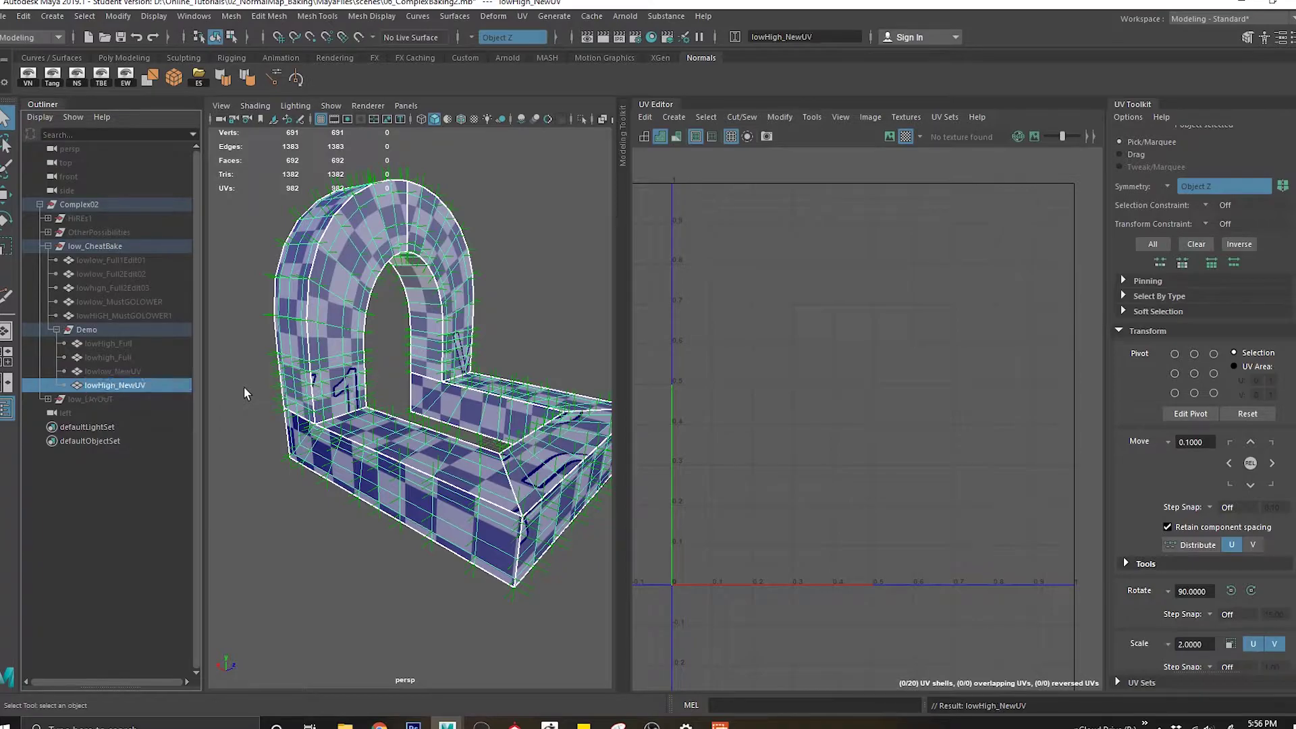
Unhide lowlow_NewUV and export it alone as an FBX named LowRes_NEWUV in the Demo folder.
left_click(151, 371)
key("h")
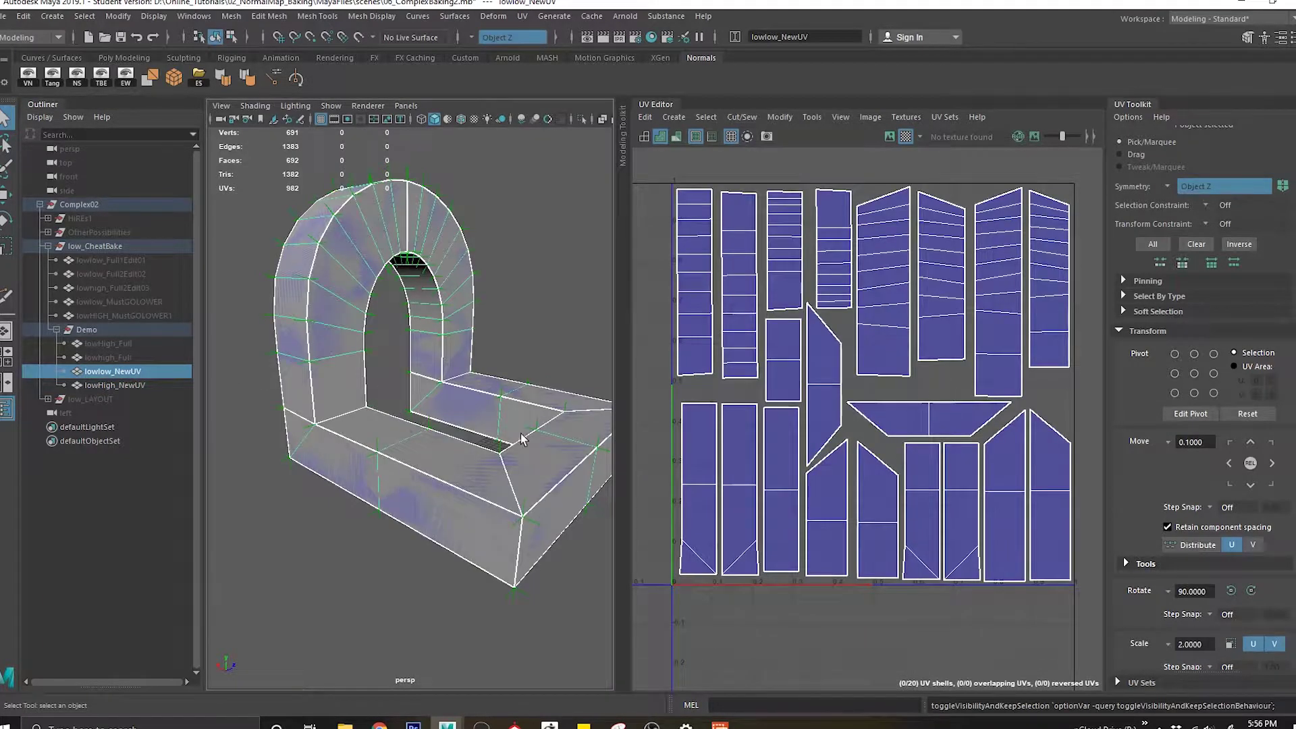
left_click(10, 16)
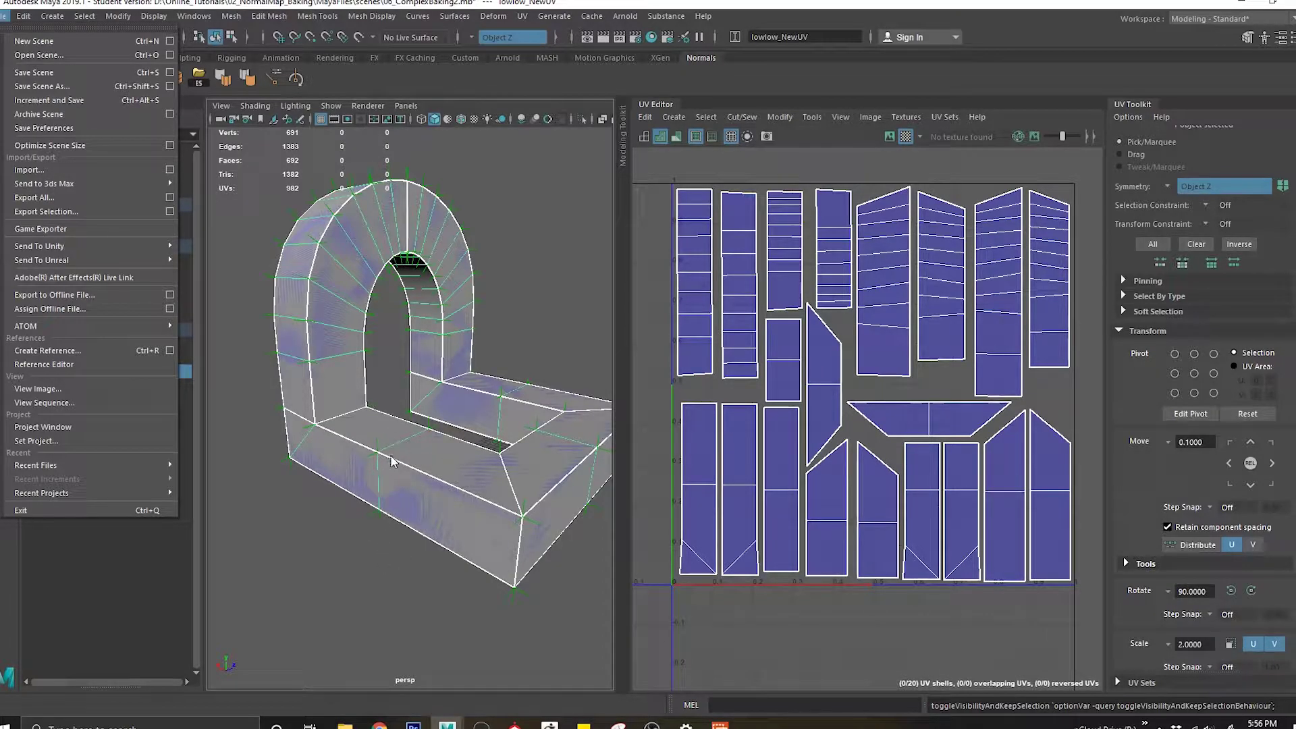
left_click(88, 213)
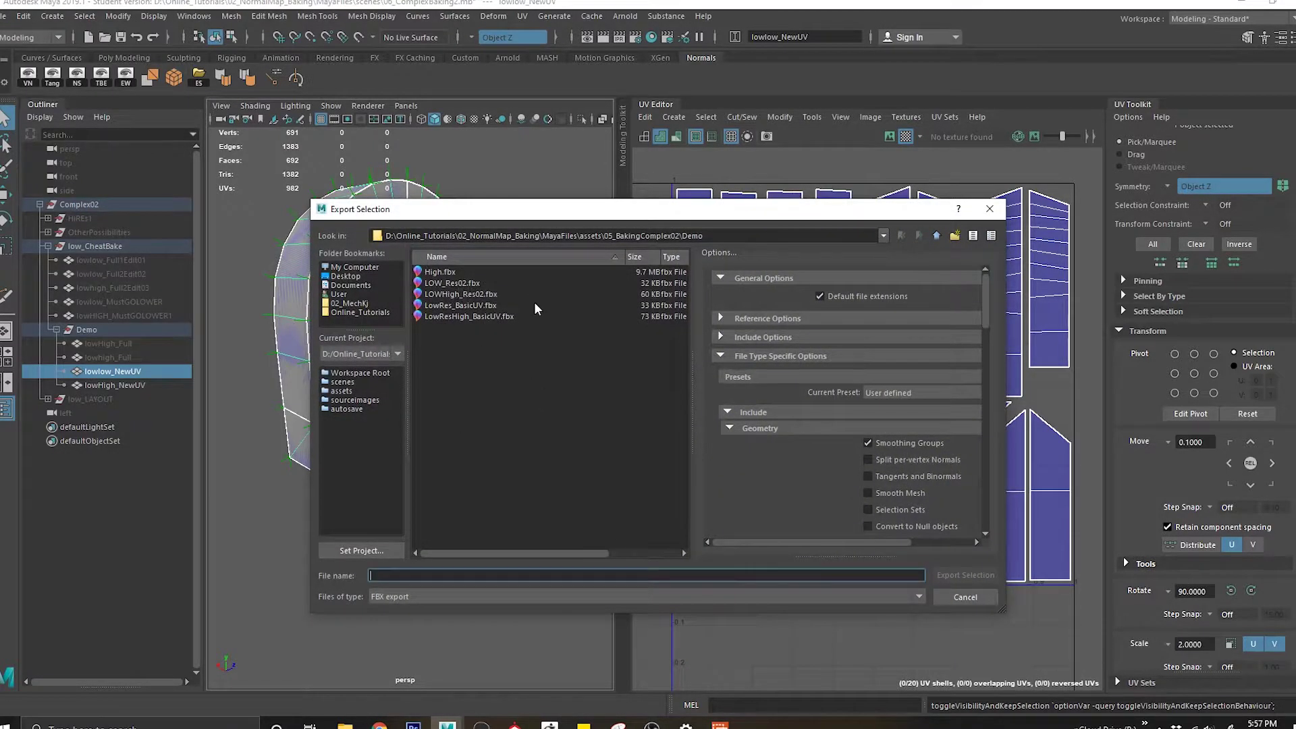
type("Low")
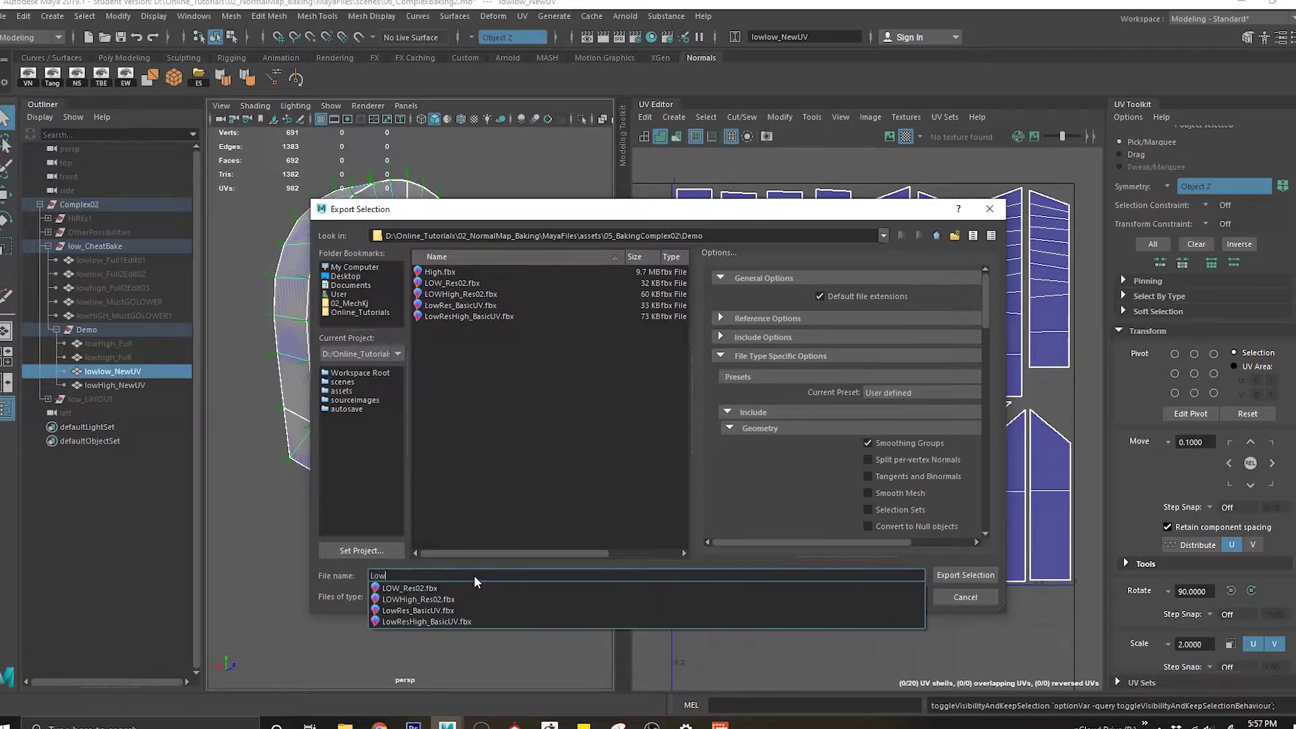
type("Res_NEWUV")
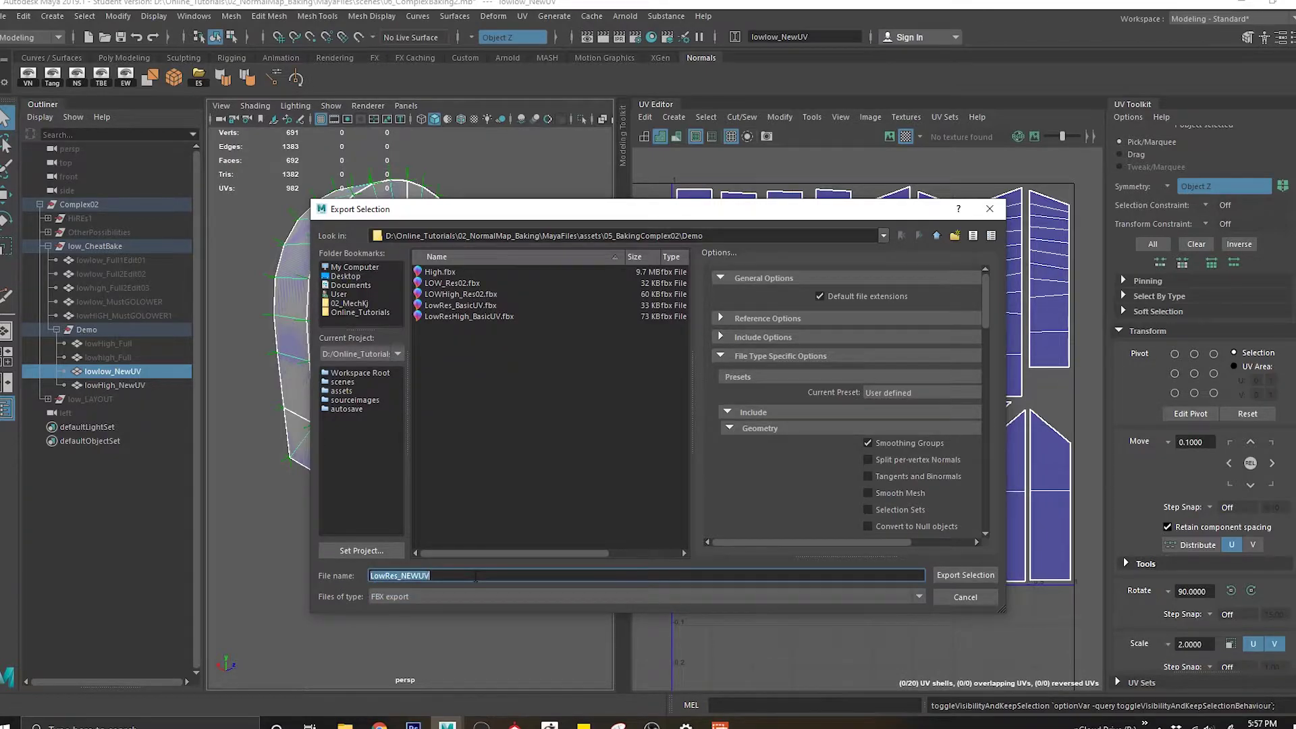
key("Return")
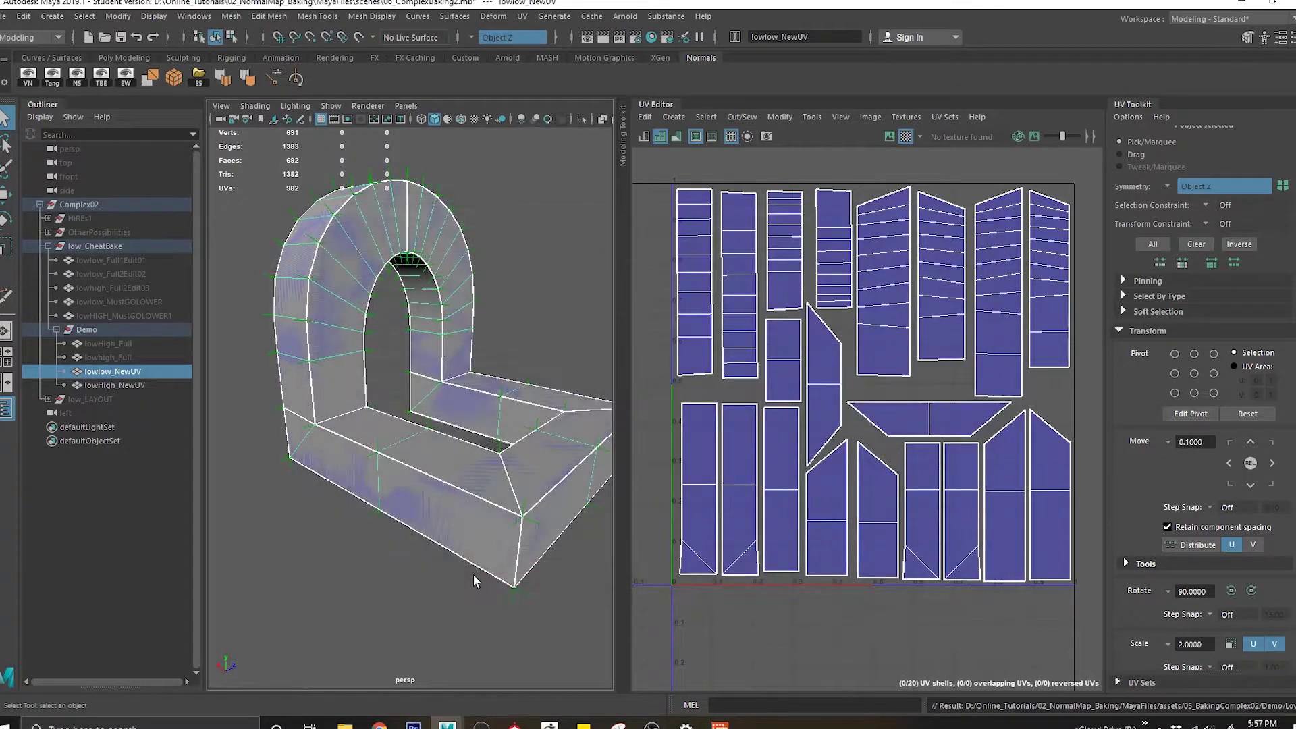
Export lowHigh_NewUV alone as an FBX named LowResHigh_NEWUV in the Demo folder and clear the selection.
left_click(128, 384)
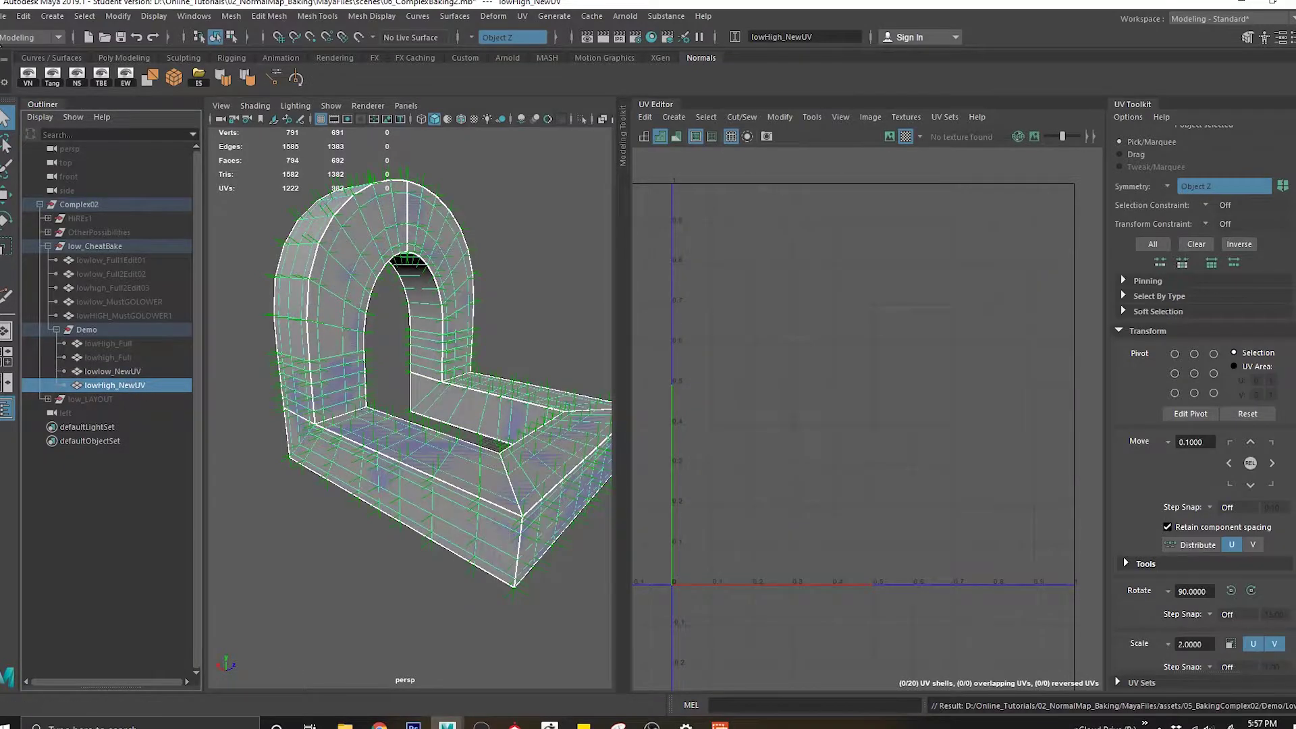
left_click(8, 16)
left_click(74, 212)
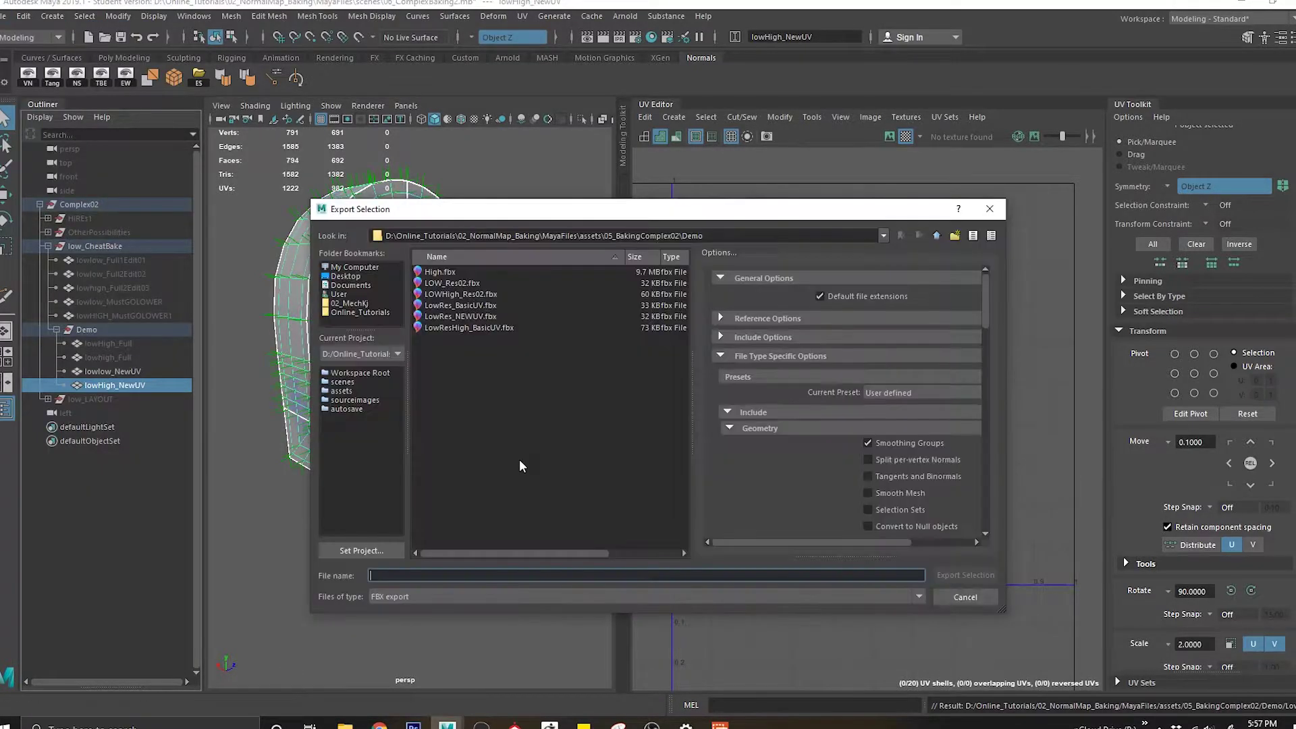
key("ctrl+v")
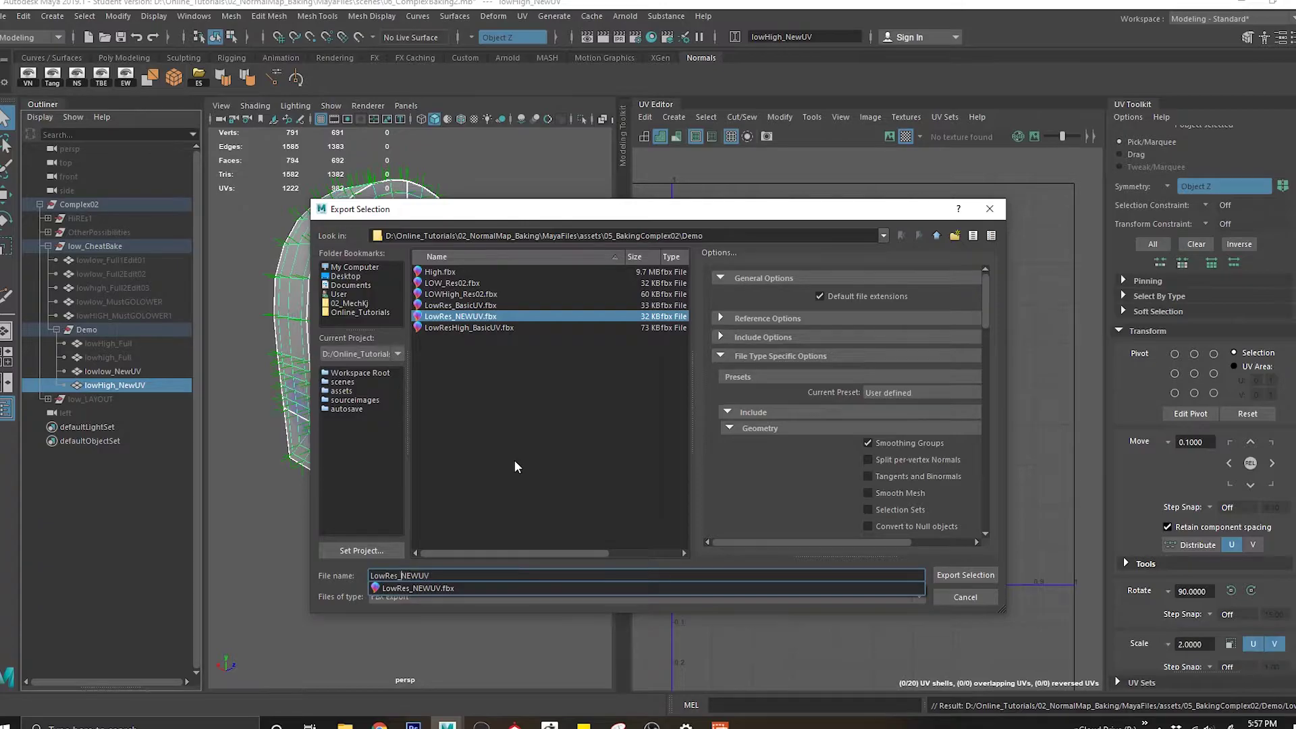
type("High")
key("Return")
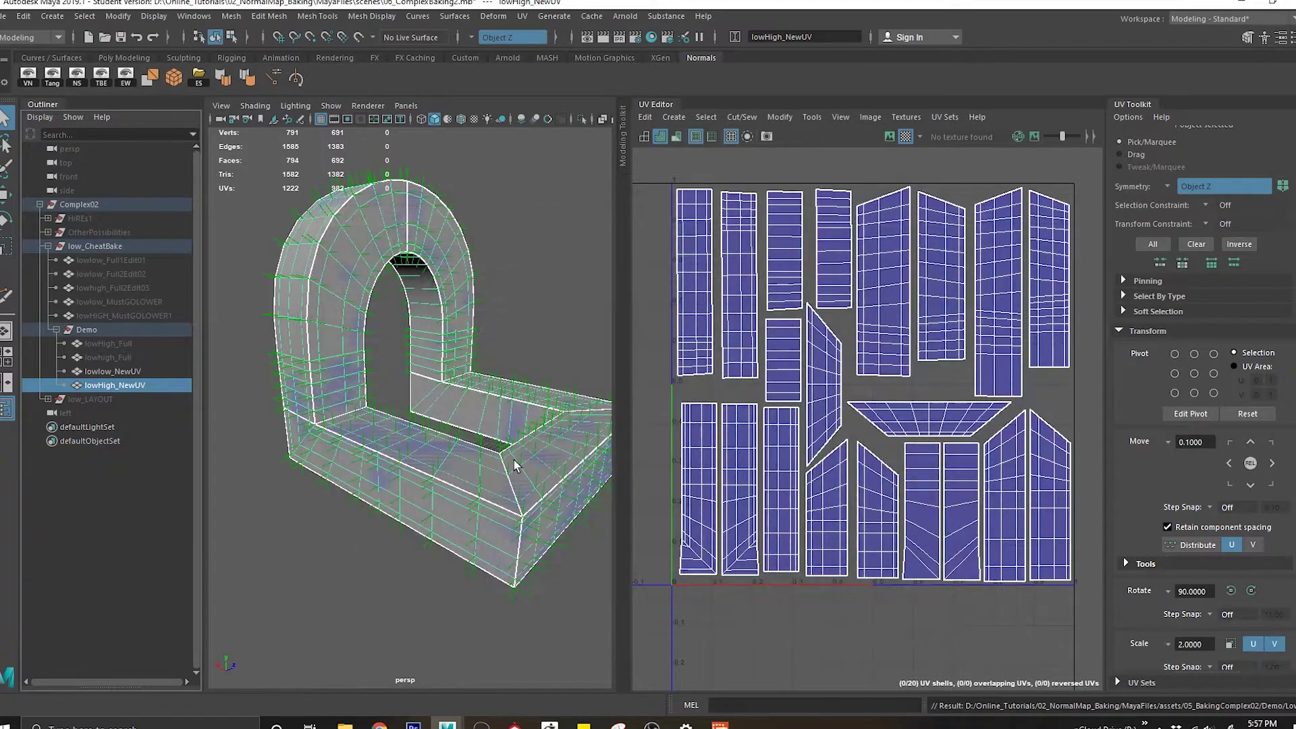
left_click(501, 317)
Switch to Marmoset Toolbag, select the lowlow_Full mesh and choose the Default material for it.
key("alt+Tab")
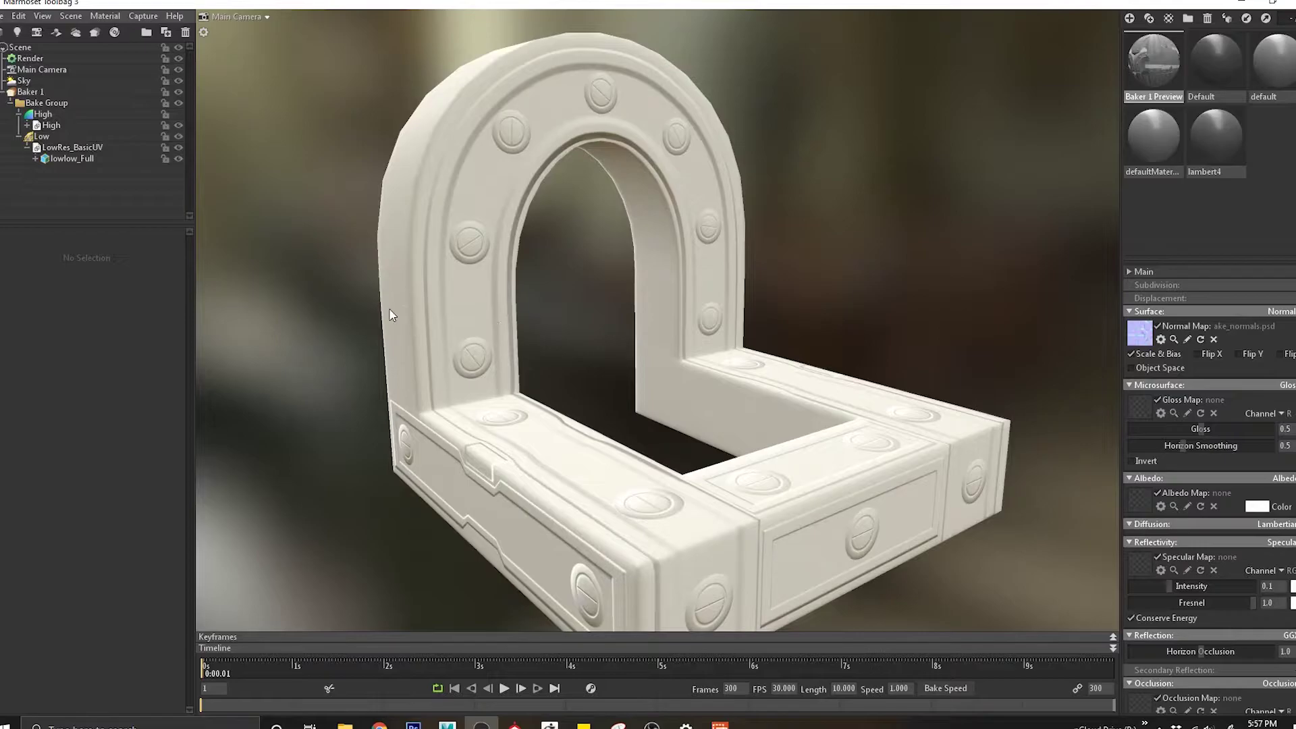
left_click(389, 310)
left_click(1217, 75)
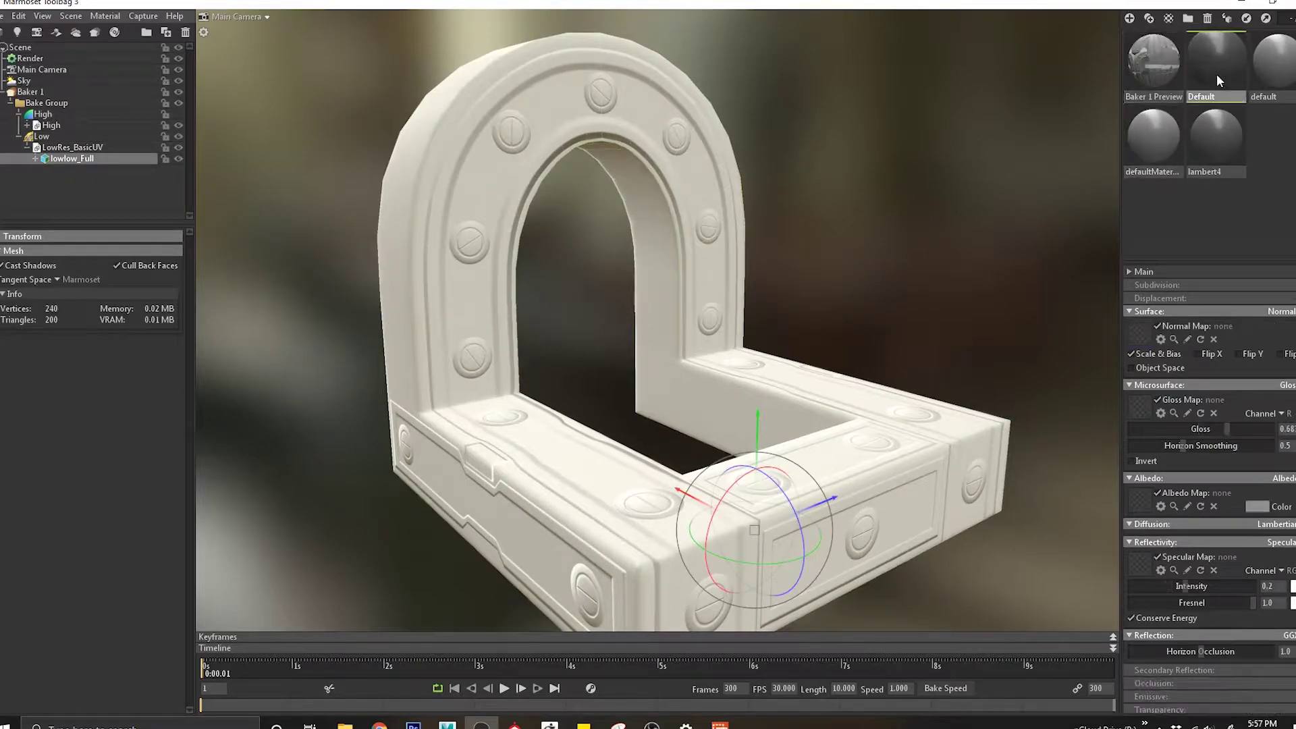
Replace the source file of the LowRes_BasicUV reference with LowRes_NEWUV.
left_click(50, 125)
left_click(18, 115)
left_click(71, 135)
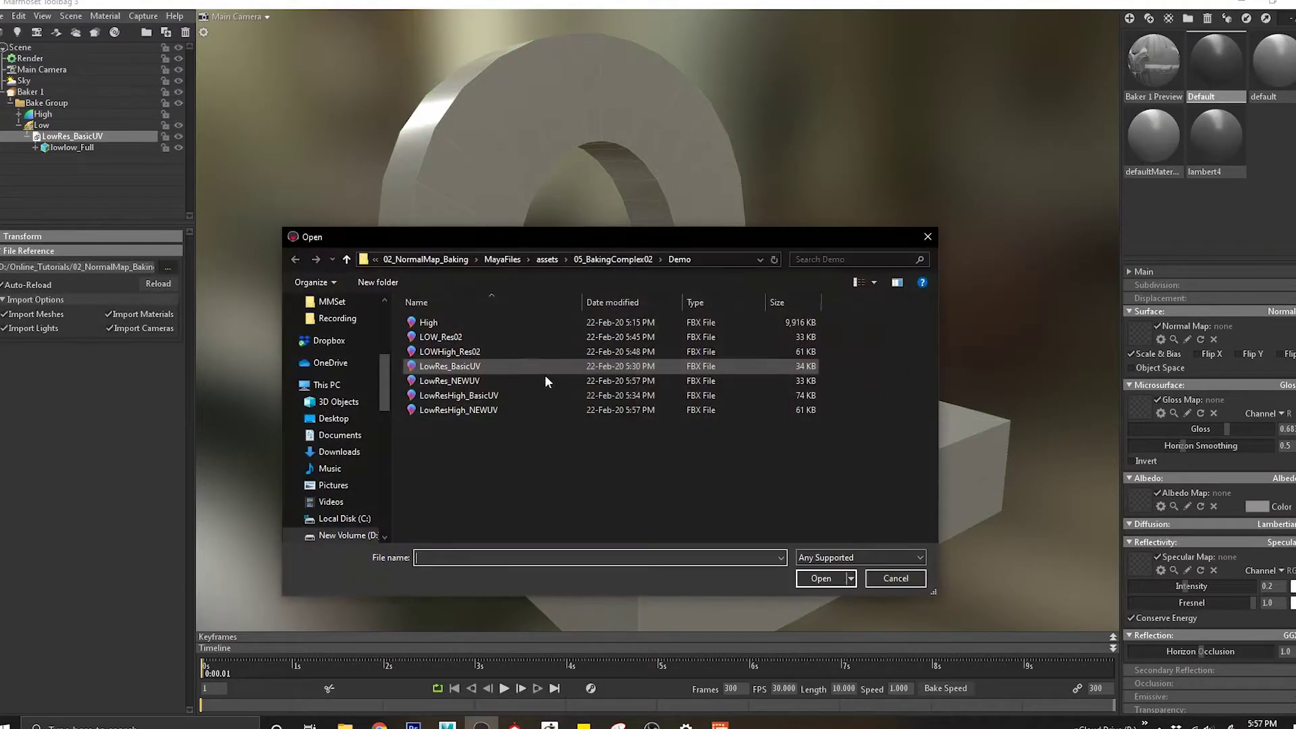
double_click(484, 378)
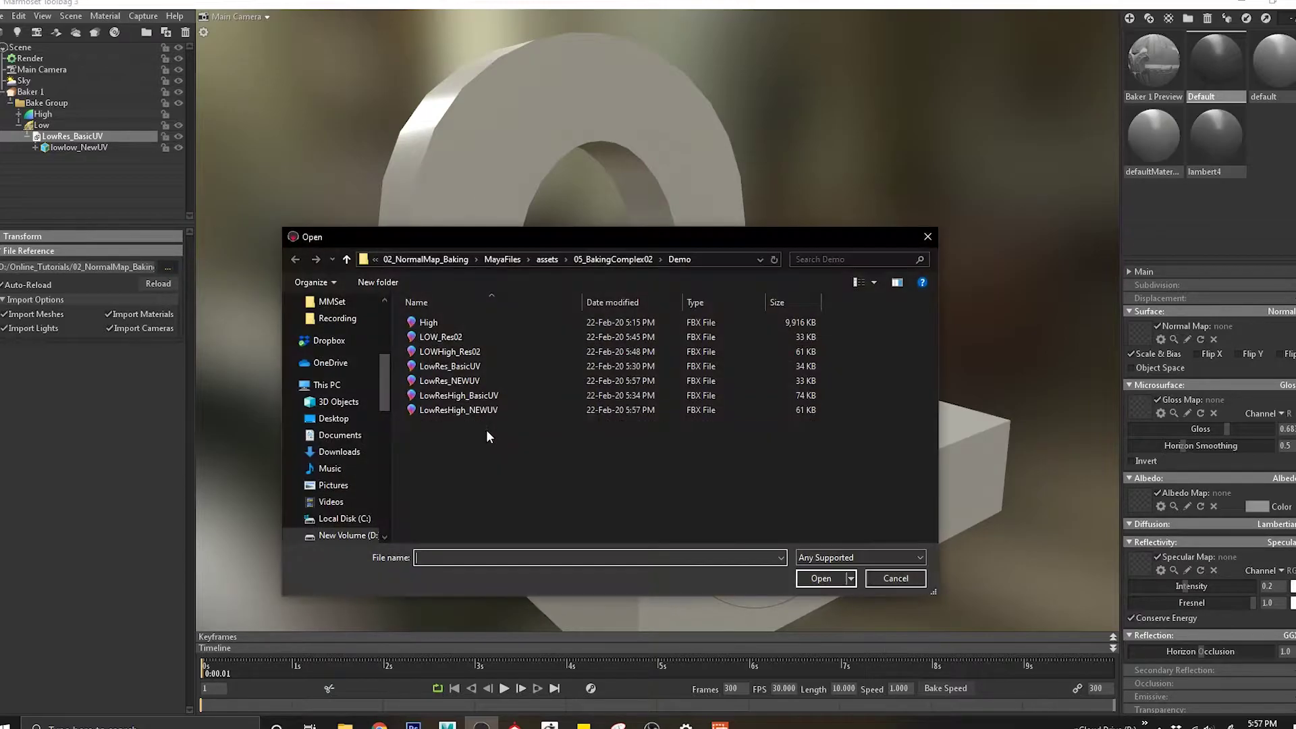
left_click(478, 379)
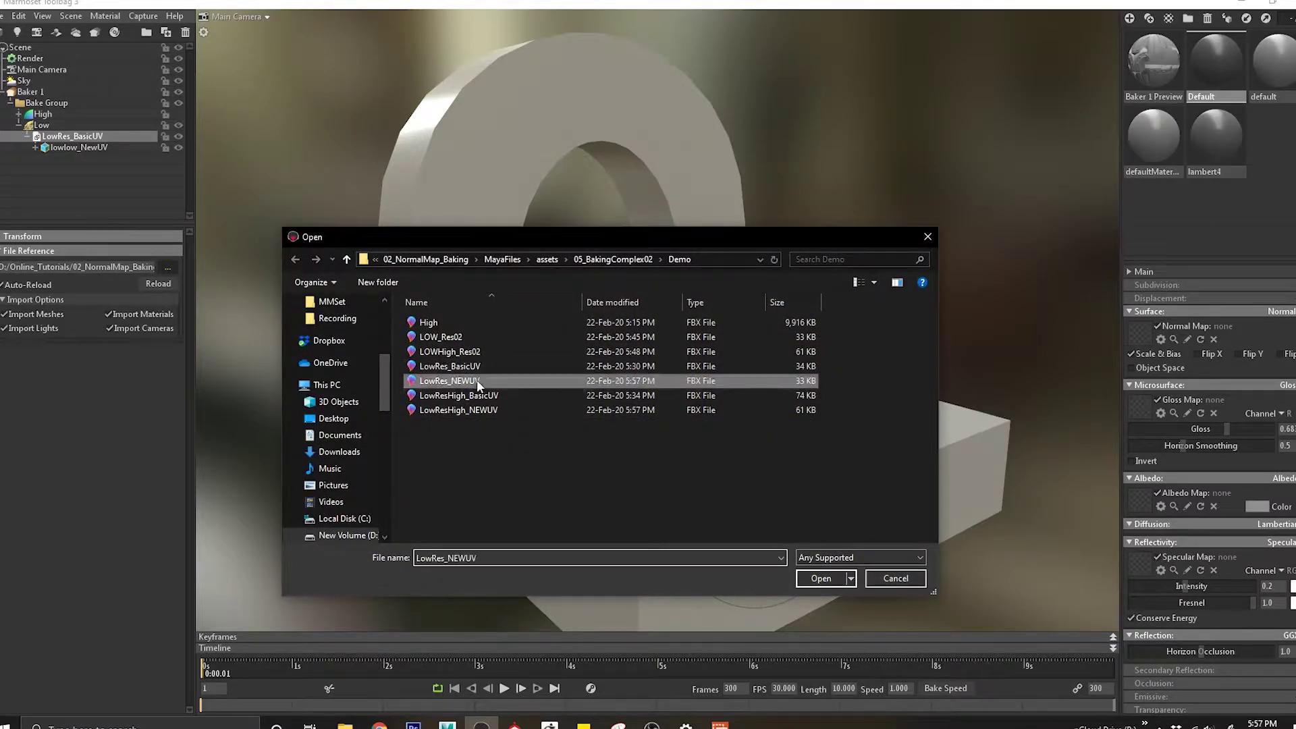
left_click(833, 577)
Bake the normal map with Baker 1, preview it on lowlow_NewUV and inspect the arch's screws.
left_click(472, 289)
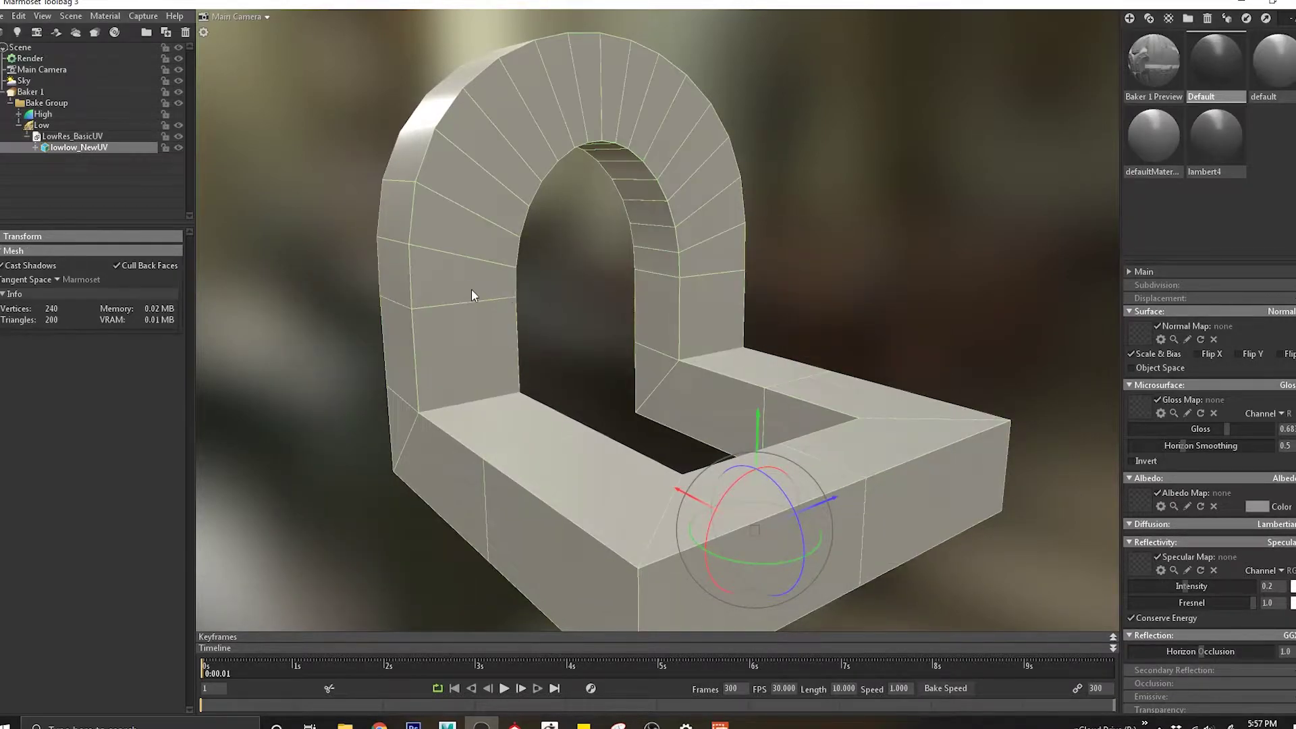
left_click(31, 91)
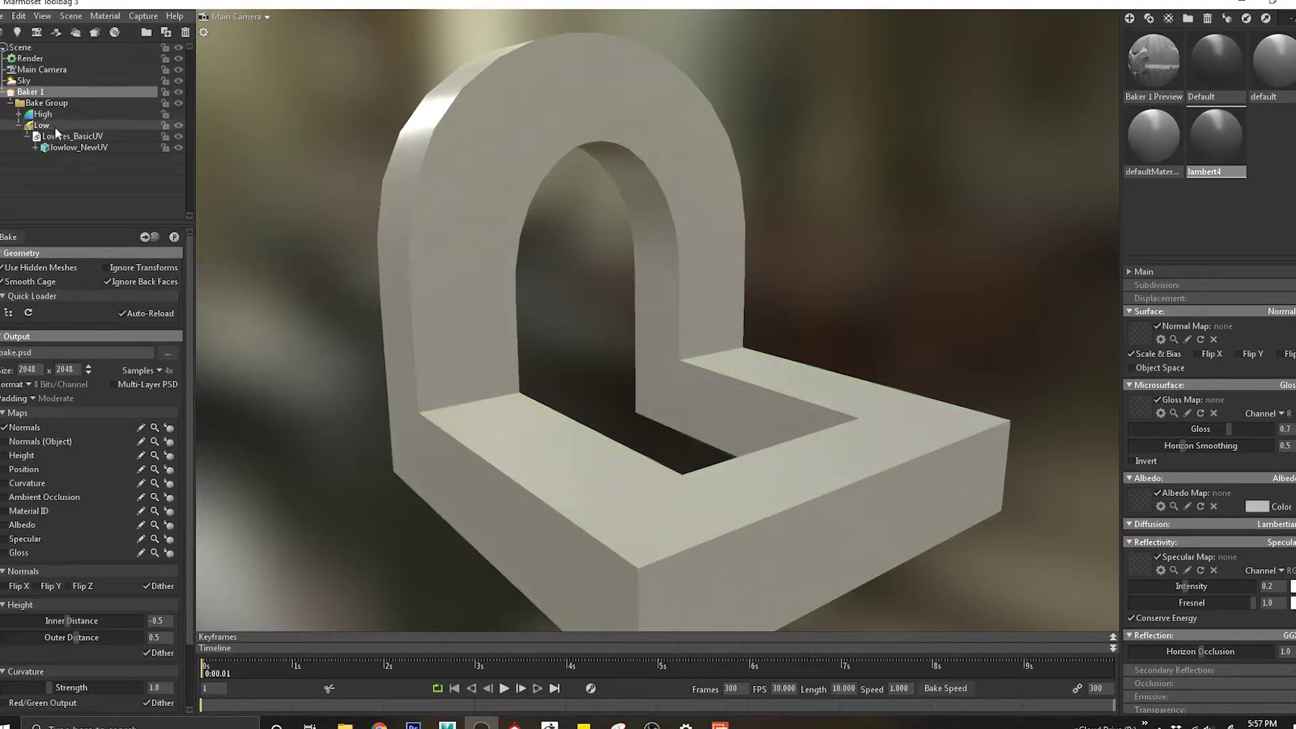
left_click(174, 239)
left_click_drag(478, 442, 463, 336)
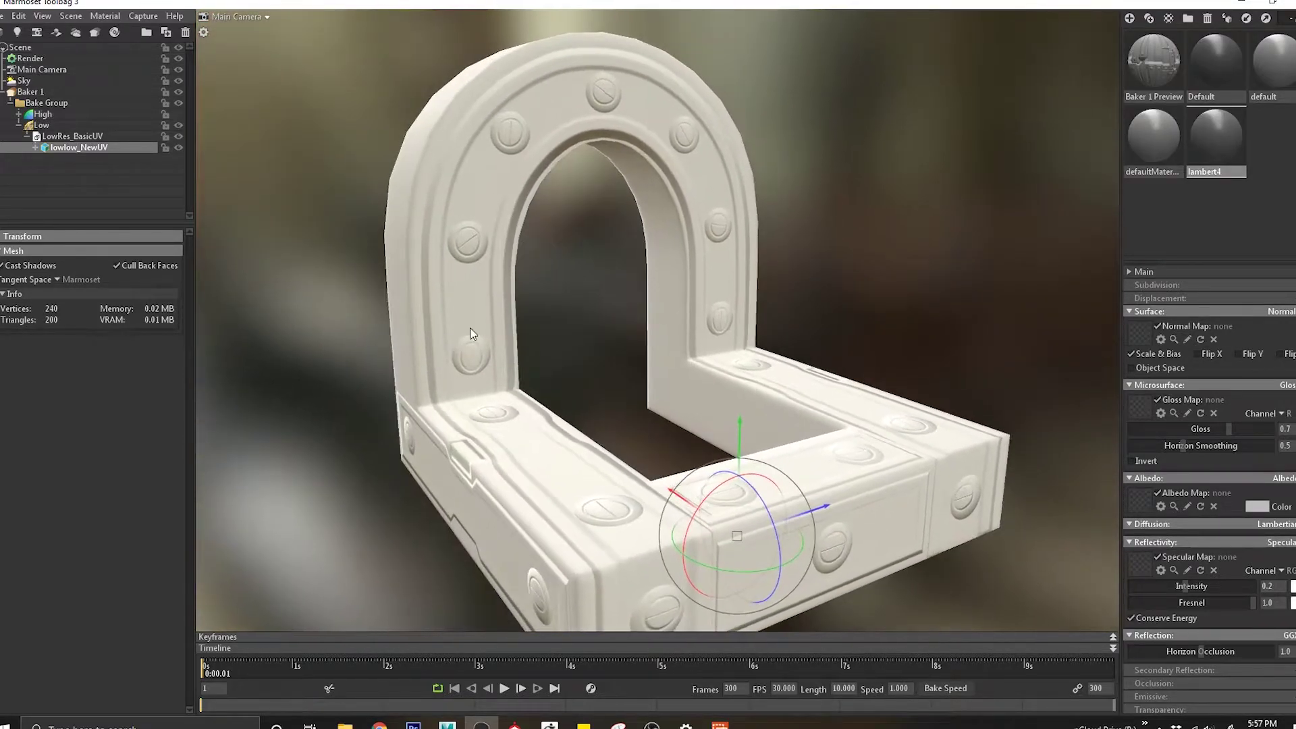
Replace the source file of the LowRes_BasicUV reference with LowResHigh_NEWUV and select the loaded mesh.
left_click(73, 136)
left_click(169, 267)
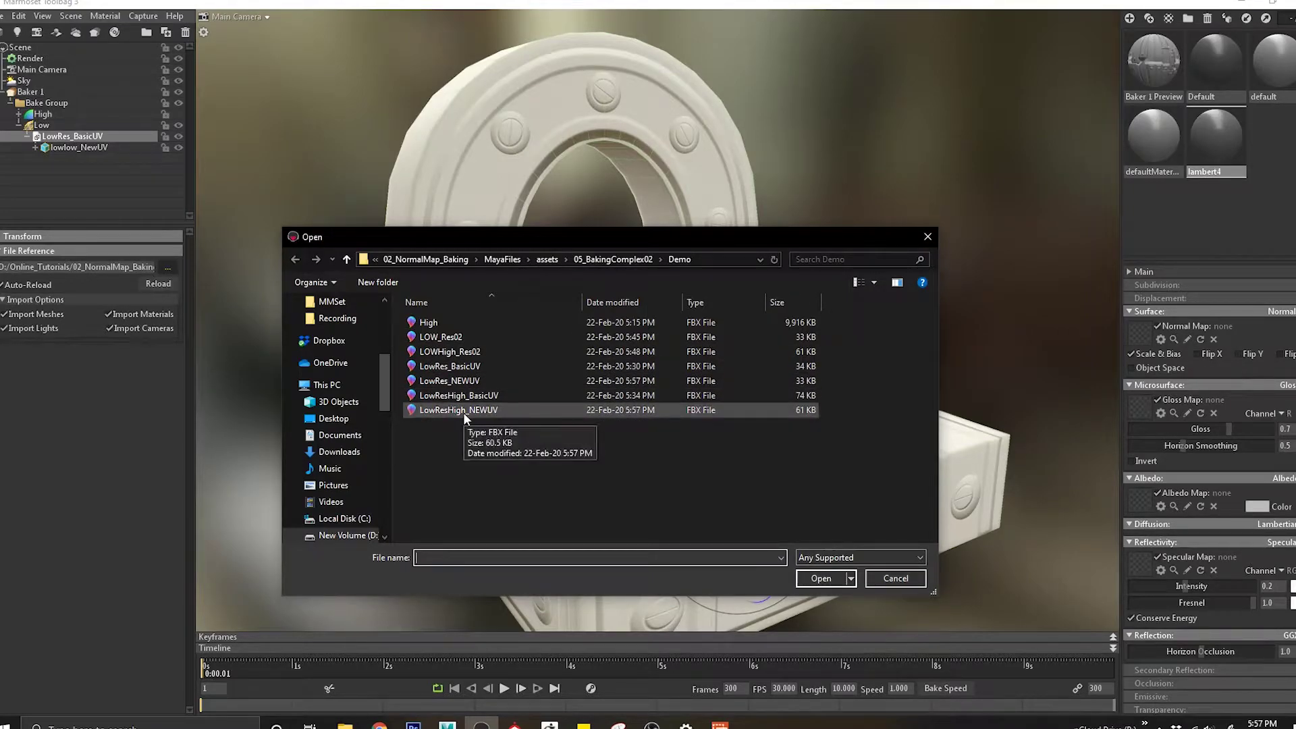
left_click(464, 411)
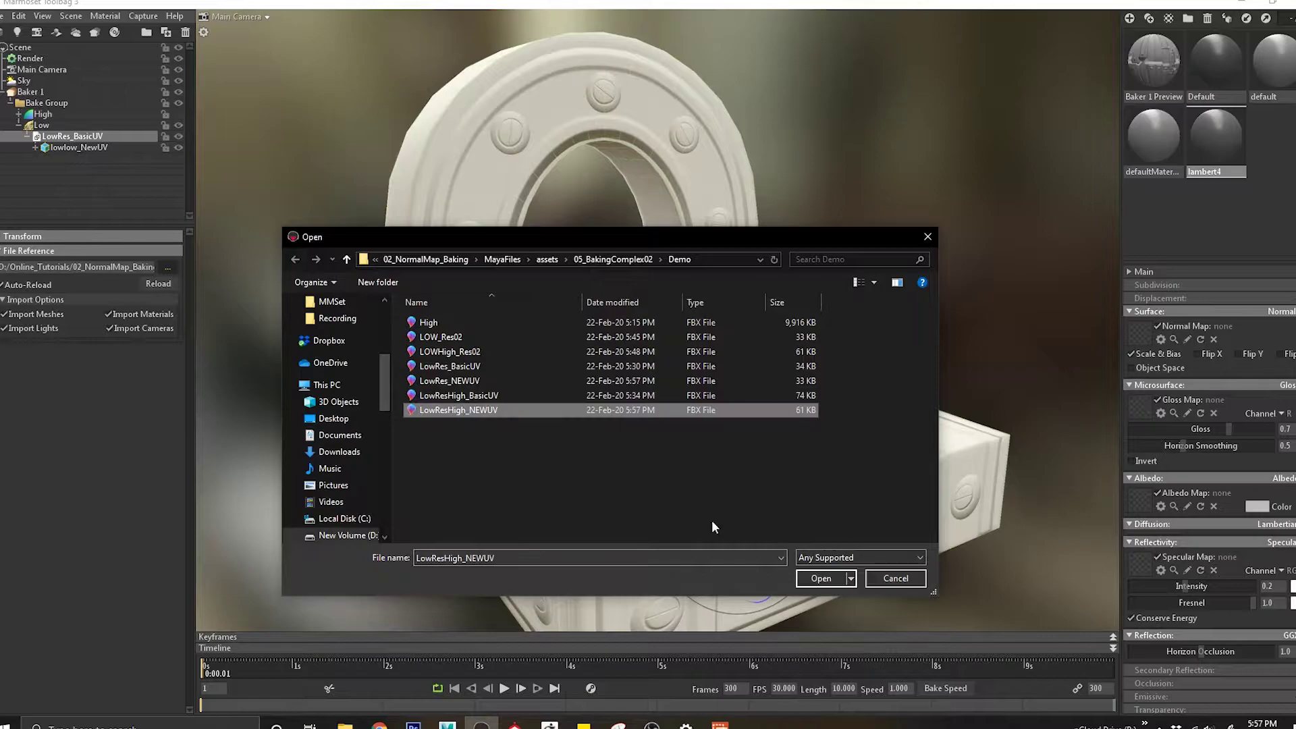
left_click(814, 580)
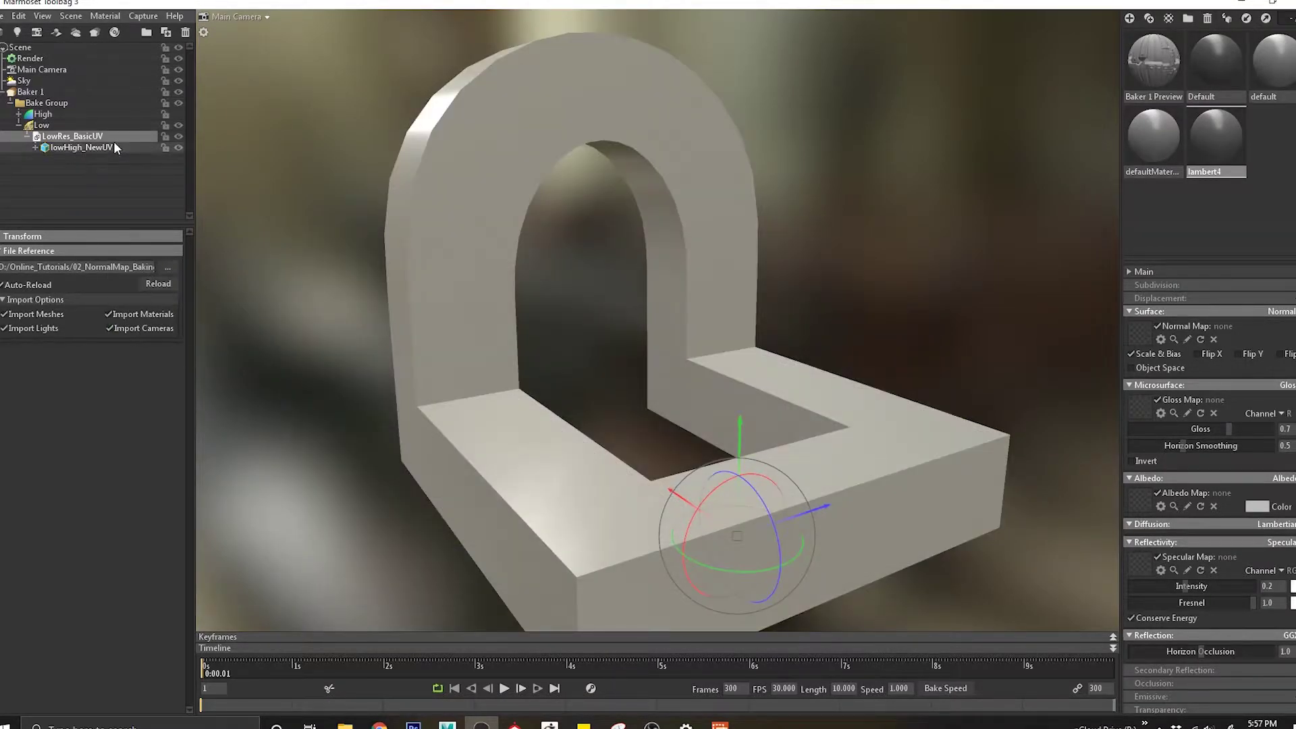
left_click(107, 147)
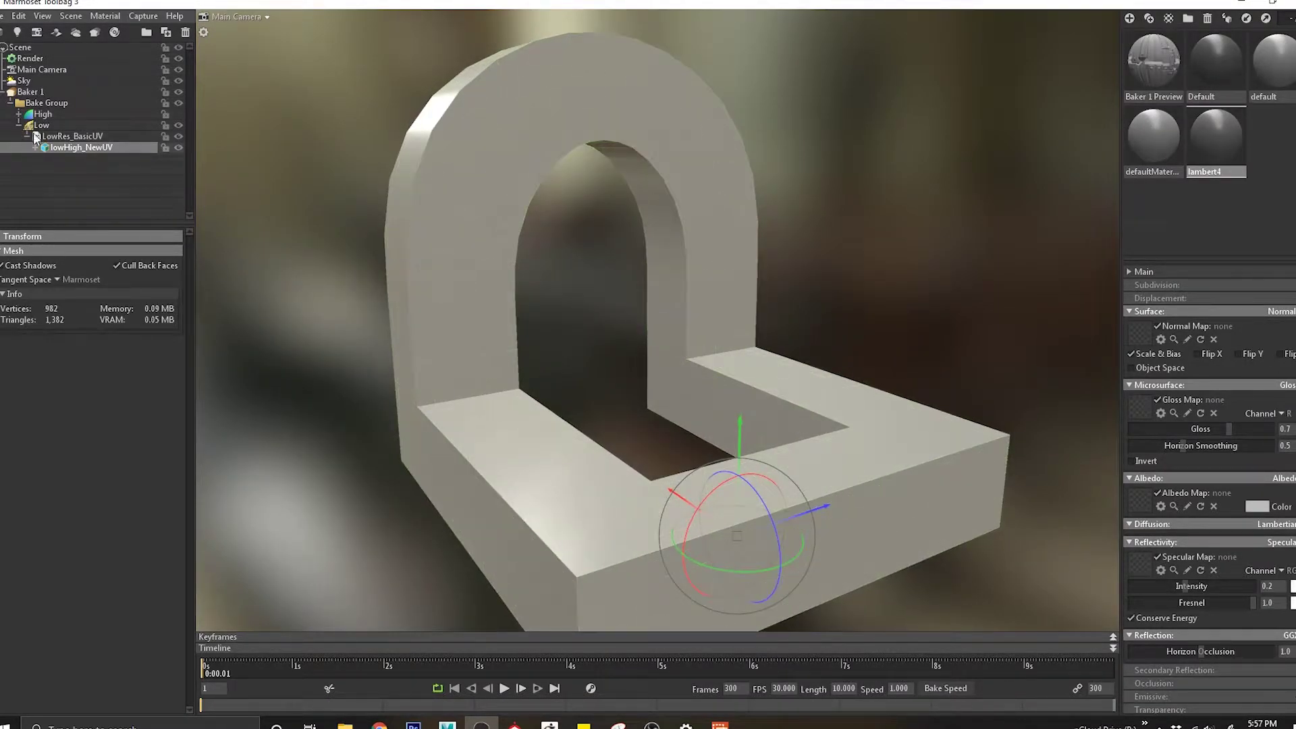
Bake the normals onto lowHigh_NewUV with Baker 1 and inspect the previewed result up close.
left_click(24, 80)
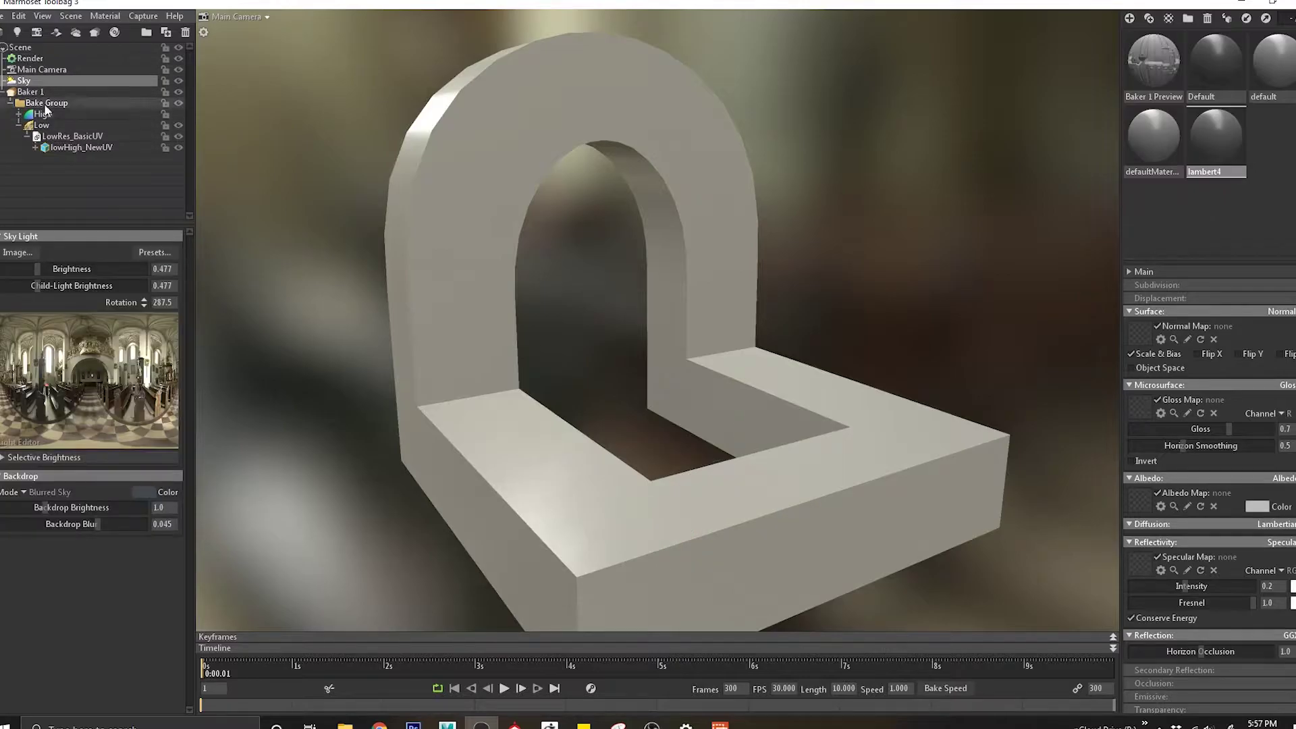
left_click(30, 92)
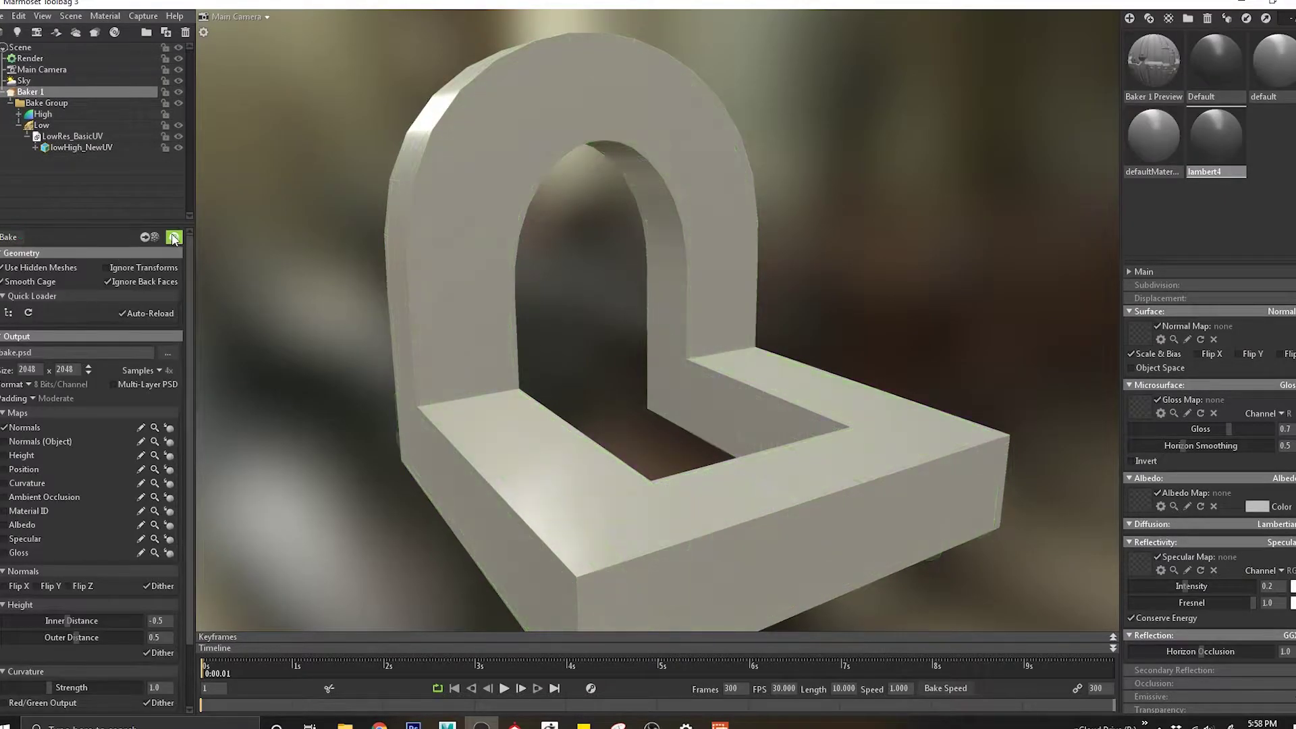
left_click(174, 239)
left_click_drag(600, 287, 561, 309, "alt")
left_click(511, 420)
scroll(605, 314, "up", 5)
Replace the source file of the LowRes_BasicUV reference with LowRes_NEWUV and select the loaded mesh.
left_click(81, 137)
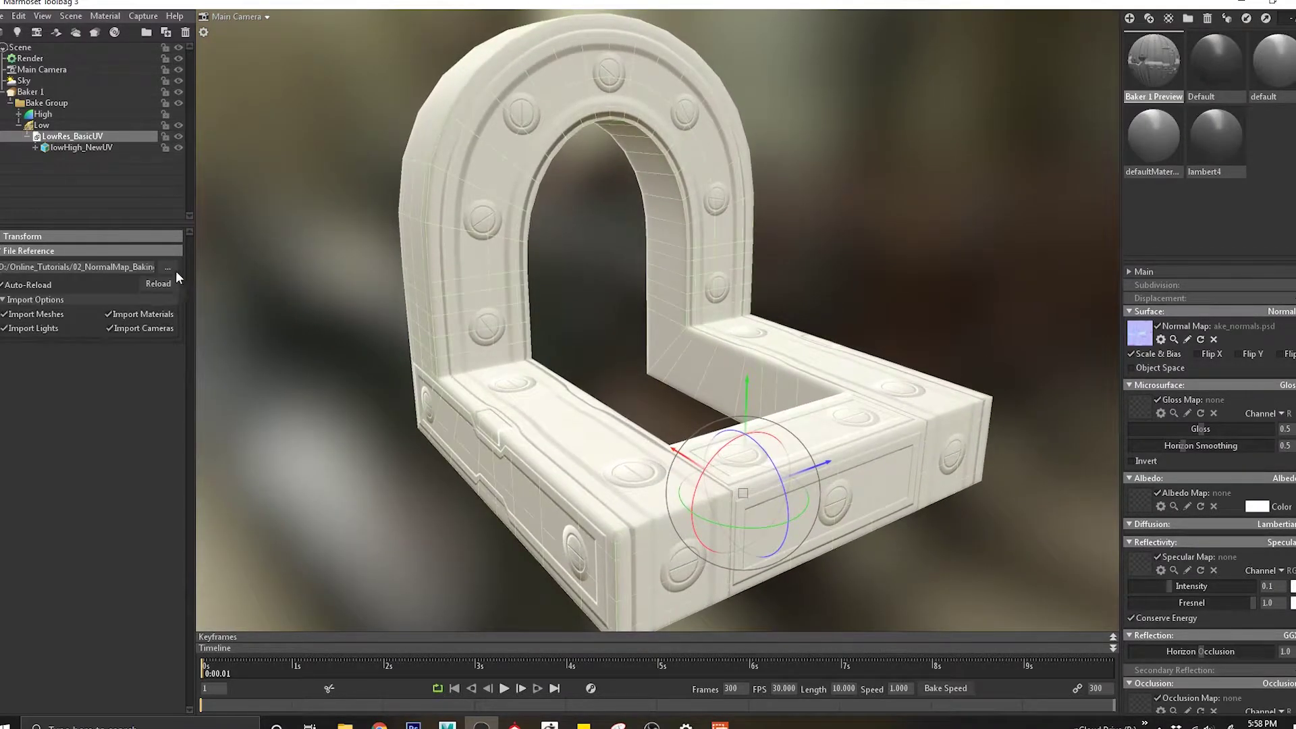
key("ctrl+i")
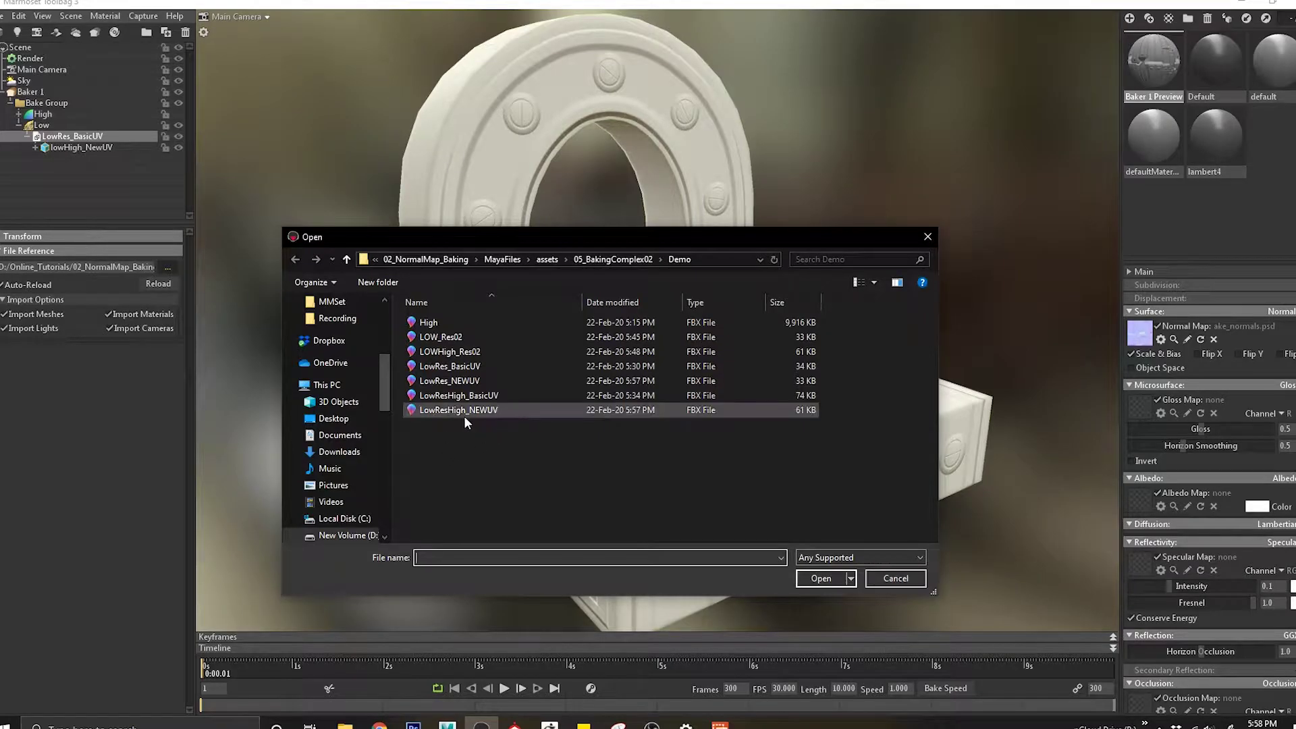
double_click(464, 382)
left_click(75, 147)
Bake the normals with Baker 1 and select the previewed lowlow_NewUV mesh.
left_click(31, 92)
left_click(175, 237)
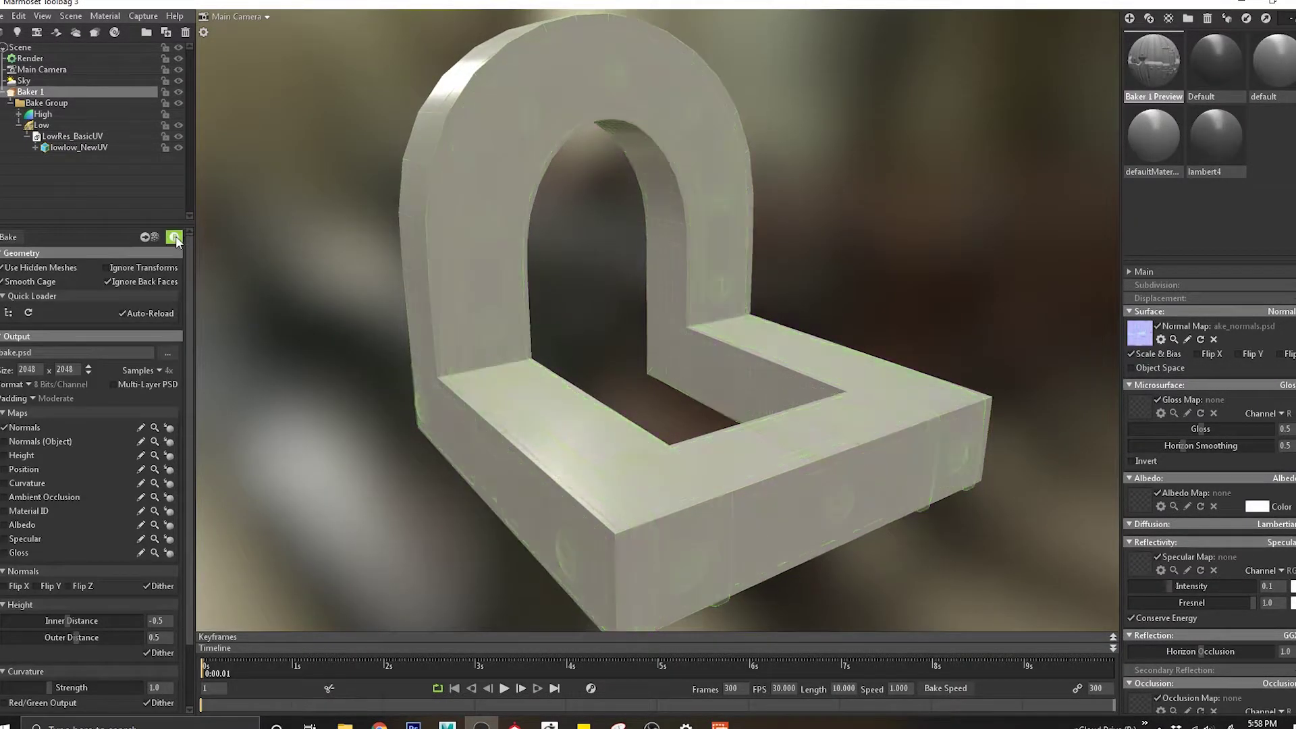
left_click(233, 254)
Give the Default material a grey 909090 albedo, gloss of about 0.93 and specular intensity of 0.528, and apply it to the low mesh.
left_click_drag(1209, 80, 606, 247)
left_click(1260, 508)
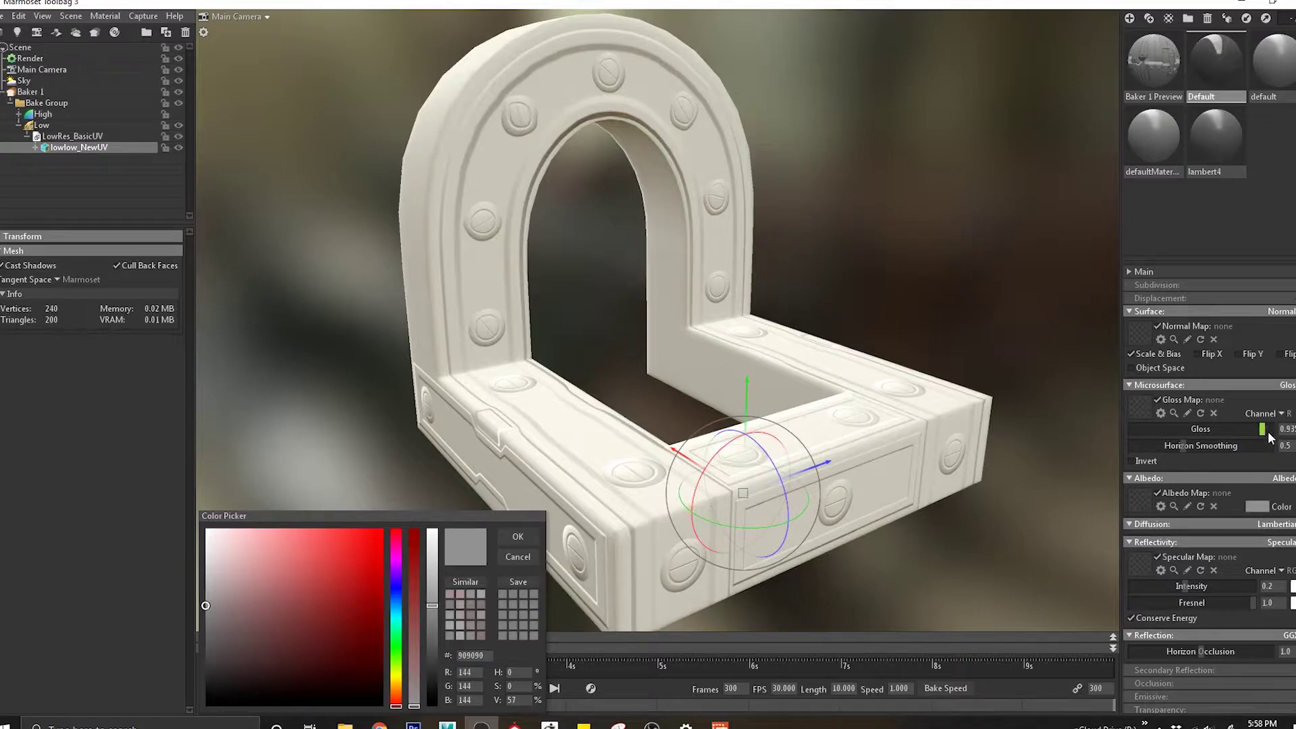
left_click_drag(1219, 584, 1221, 584)
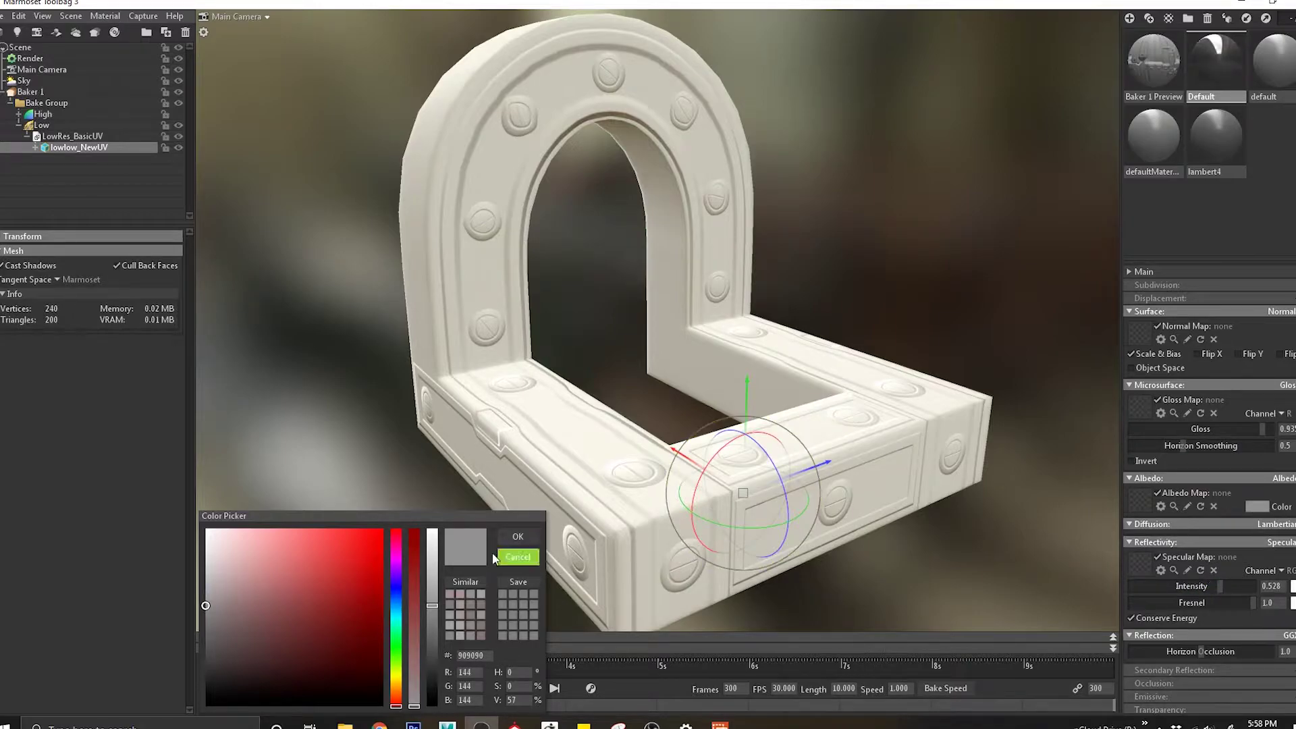
left_click(503, 539)
left_click(1158, 87)
left_click_drag(1215, 61, 46, 128)
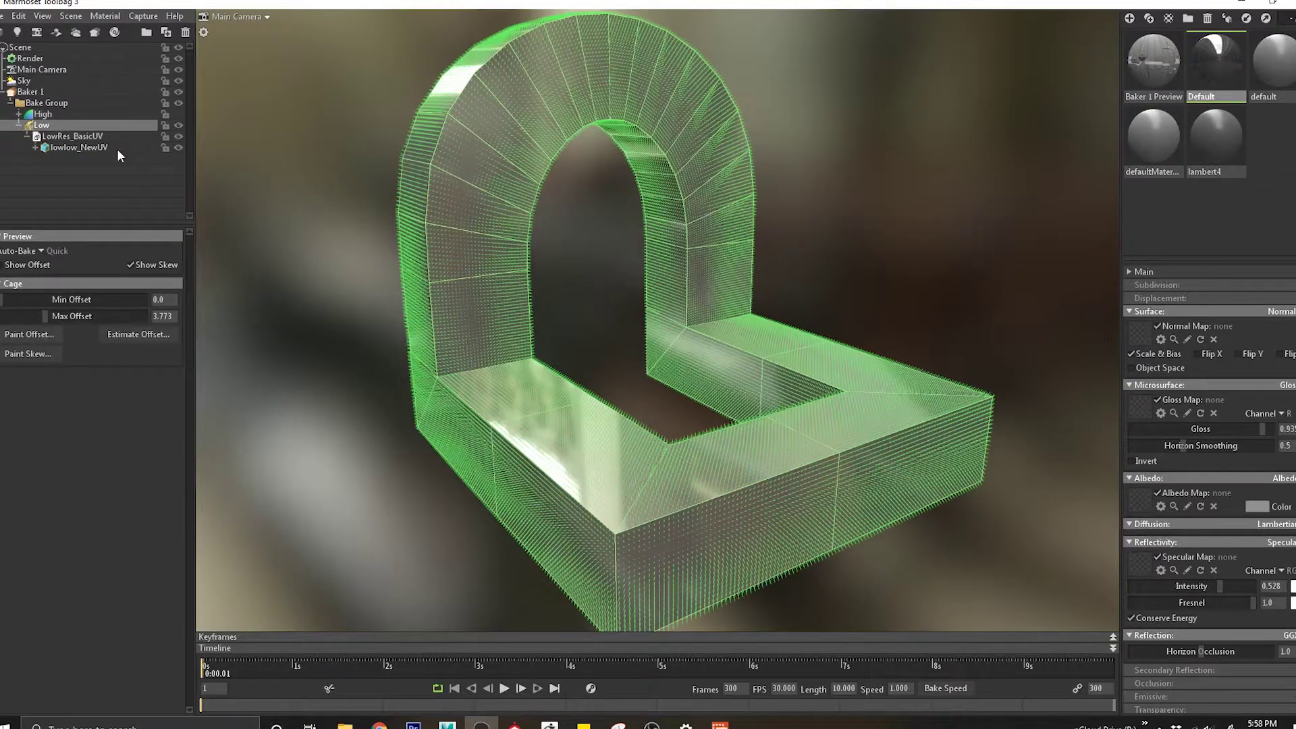
Rebake the normals with Baker 1 and select the lowlow_NewUV mesh on the arch.
left_click(42, 94)
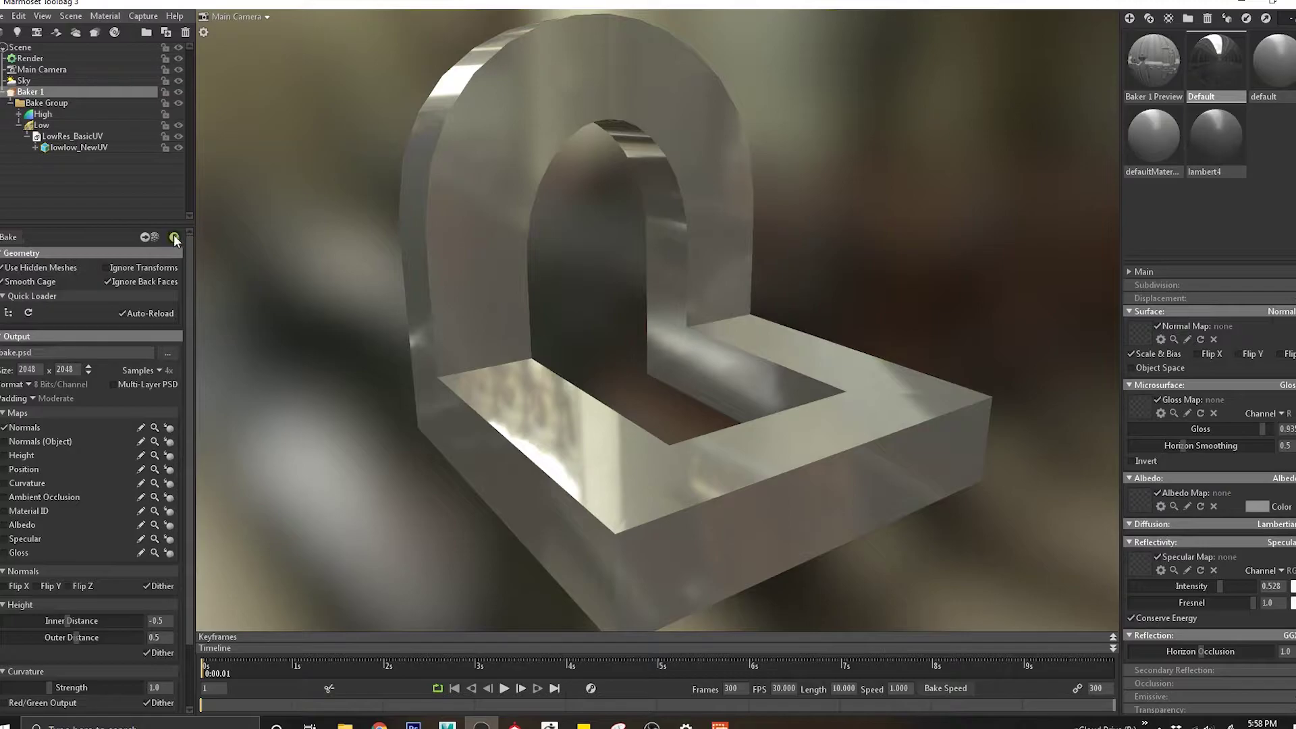
left_click(174, 237)
left_click(472, 354)
Set the Baker 1 Preview material's gloss to about 0.68 and specular intensity to 0.537, and darken its albedo to light grey.
left_click(1174, 60)
left_click_drag(1209, 590, 1230, 589)
left_click_drag(1230, 430, 1243, 430)
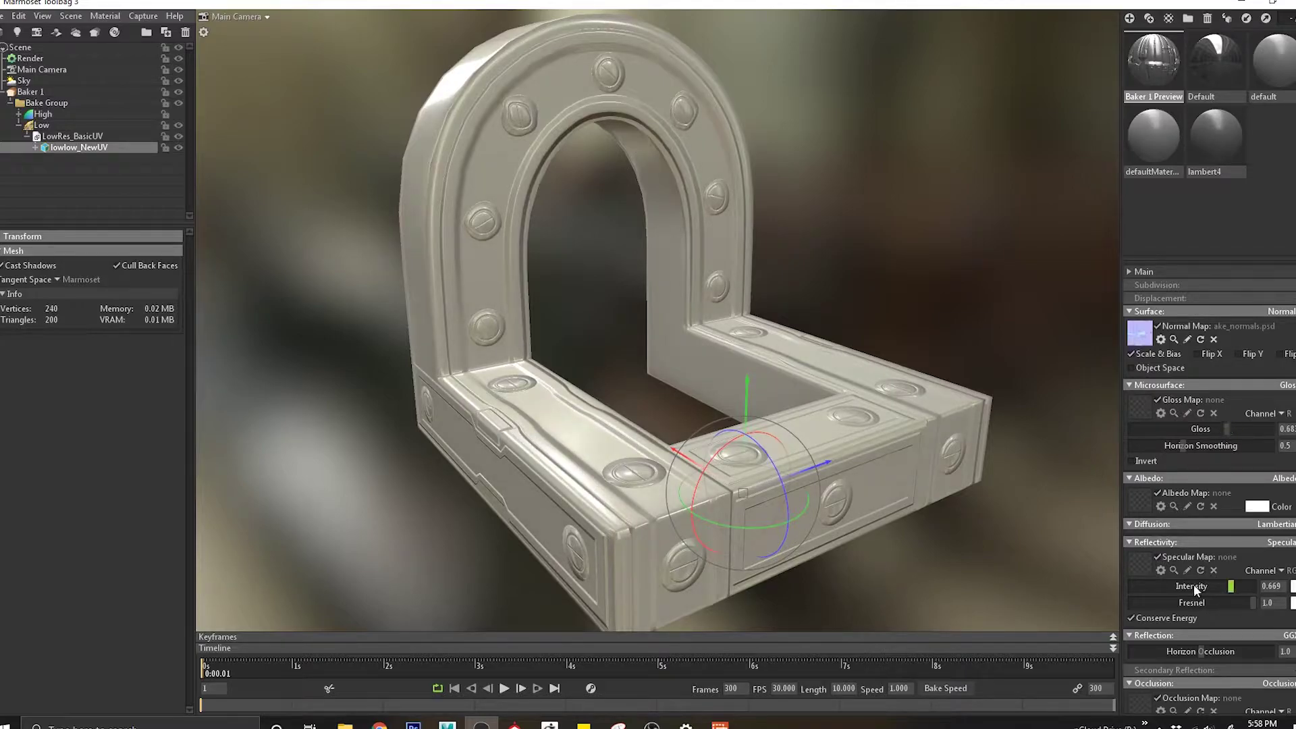
left_click_drag(1219, 584, 1219, 586)
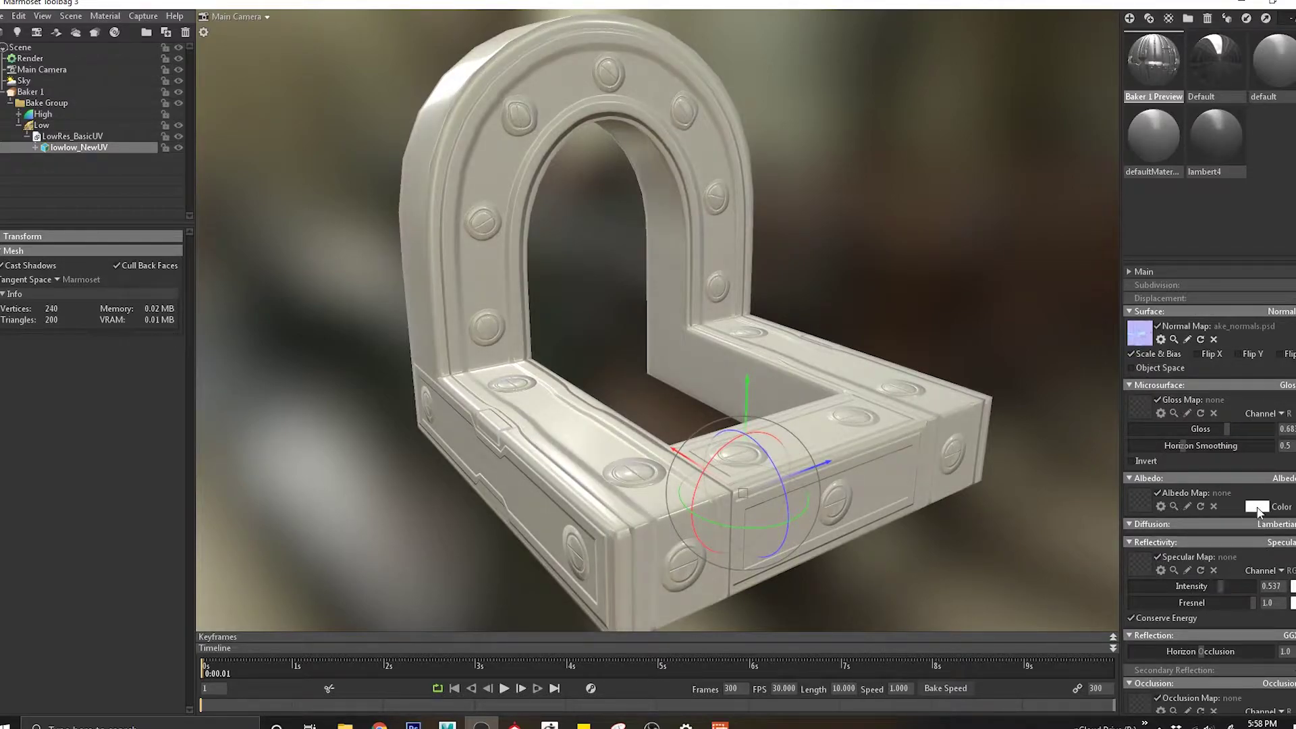
left_click(1257, 509)
left_click_drag(434, 545, 437, 568)
left_click(516, 537)
Examine the baked screws around the front face of the lowlow_NewUV arch for distortion.
left_click_drag(647, 438, 764, 380, "alt")
scroll(569, 385, "up", 2)
middle_click_drag(764, 380, 783, 472, "alt")
left_click_drag(783, 473, 644, 328, "alt")
scroll(644, 328, "up", 4)
left_click(644, 329)
middle_click_drag(644, 328, 662, 439, "alt")
left_click(476, 283)
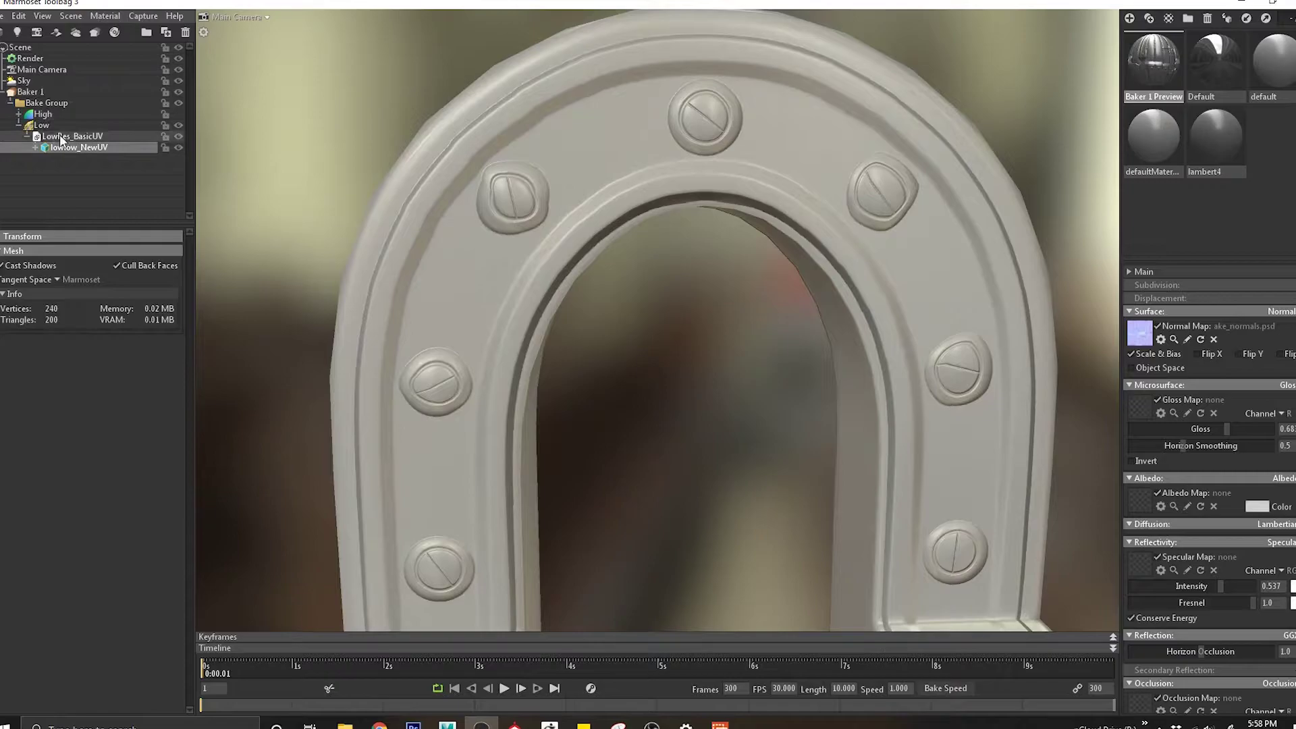
Display the Low group's cage skew directions and examine them around the arch's upper screws.
left_click(60, 126)
left_click(59, 126)
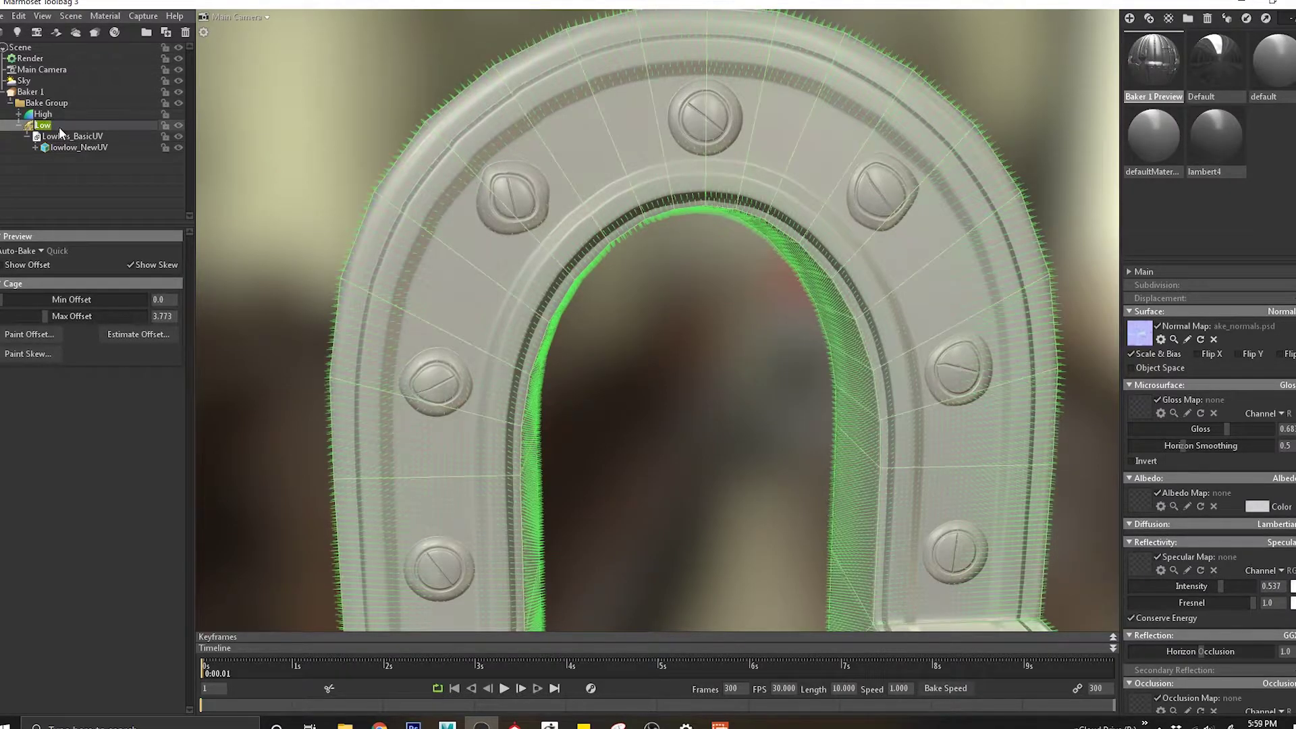
left_click(67, 143)
left_click(60, 127)
middle_click_drag(511, 199, 571, 341)
right_click_drag(571, 342, 690, 362)
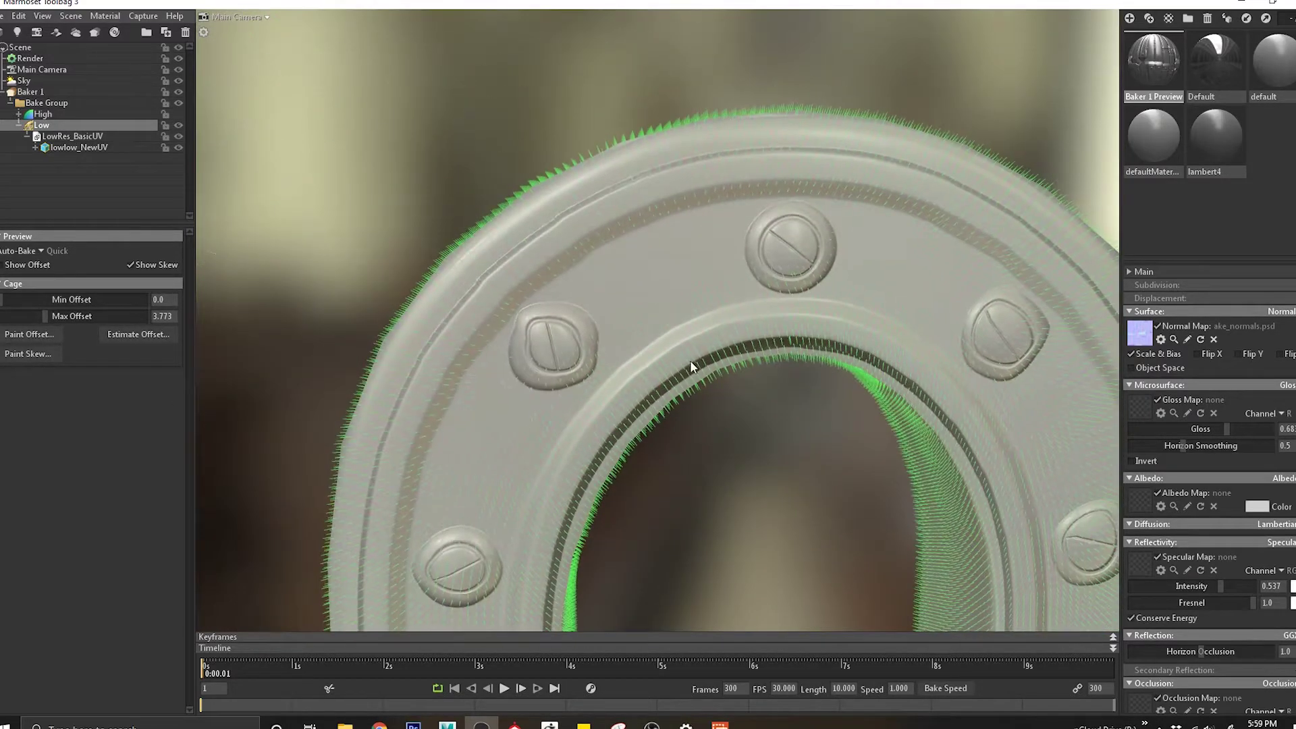
middle_click_drag(690, 361, 695, 288)
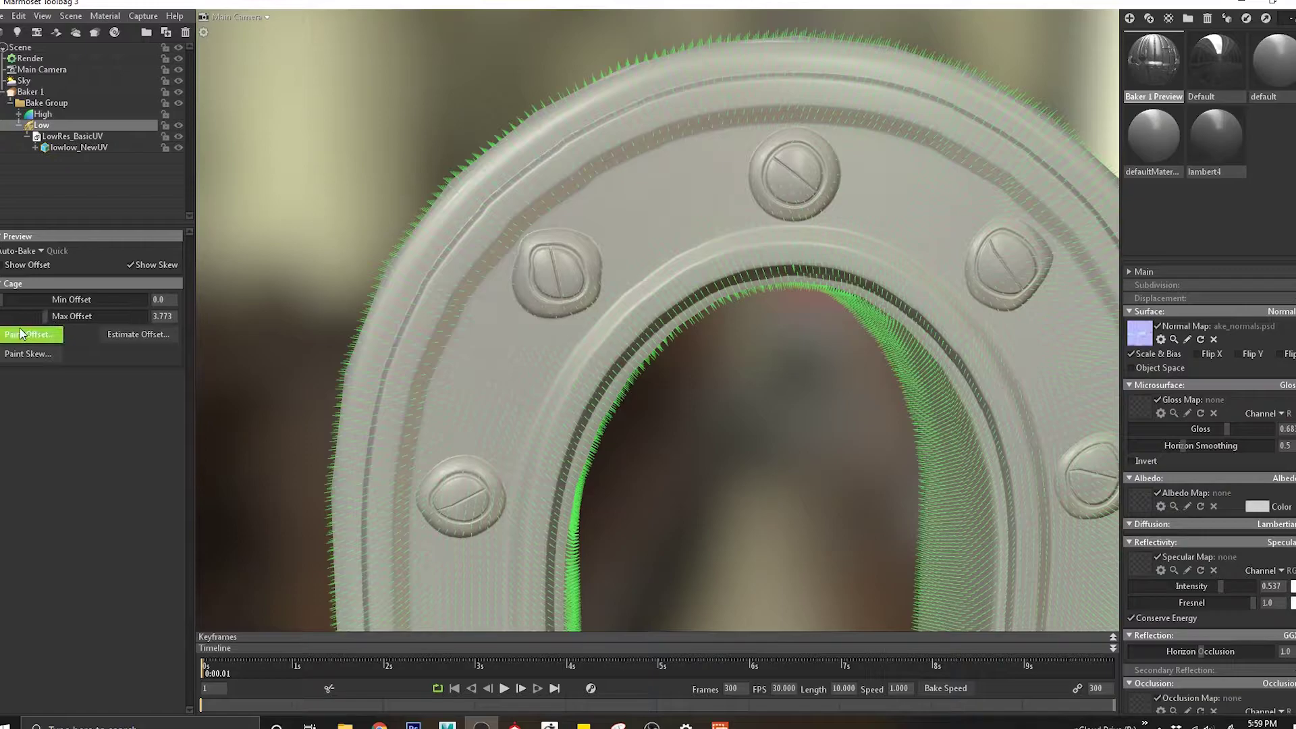
Try painting out the skew over the distorted screws on one side of the arch with Paint Skew.
left_click(32, 352)
mouse_move(565, 293)
left_mouse_down()
mouse_move(540, 267)
mouse_move(560, 201)
mouse_move(642, 197)
mouse_move(459, 335)
mouse_move(442, 456)
mouse_move(488, 305)
mouse_move(707, 149)
mouse_move(428, 312)
mouse_move(606, 184)
left_mouse_up()
middle_click_drag(520, 271, 598, 135, "alt")
mouse_move(530, 292)
left_mouse_down()
mouse_move(497, 340)
mouse_move(510, 403)
mouse_move(558, 205)
mouse_move(536, 256)
mouse_move(589, 364)
mouse_move(582, 401)
mouse_move(529, 300)
left_mouse_up()
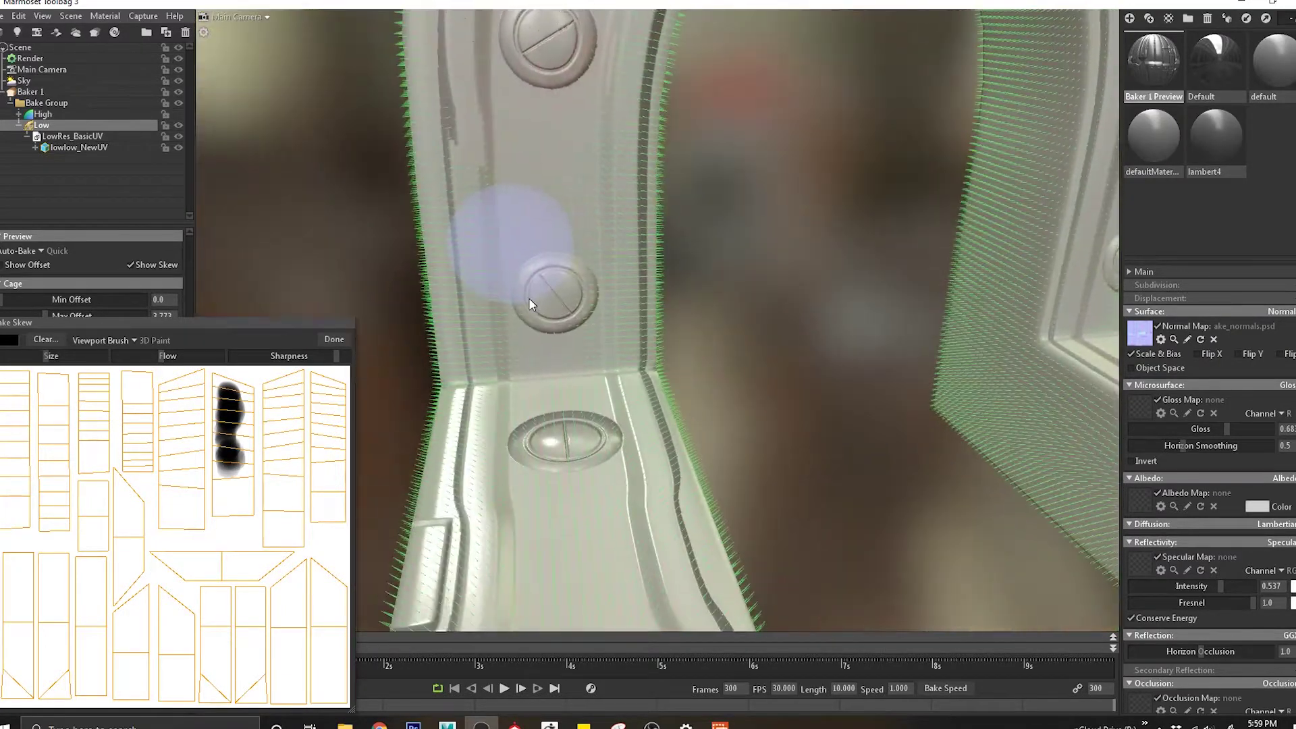
mouse_move(610, 194)
middle_mouse_down("alt")
mouse_move(524, 455)
mouse_move(531, 475)
middle_mouse_up("alt")
mouse_move(531, 475)
left_mouse_down("alt")
mouse_move(557, 331)
mouse_move(612, 307)
mouse_move(638, 251)
mouse_move(567, 263)
mouse_move(730, 235)
mouse_move(512, 247)
mouse_move(531, 247)
left_mouse_up("alt")
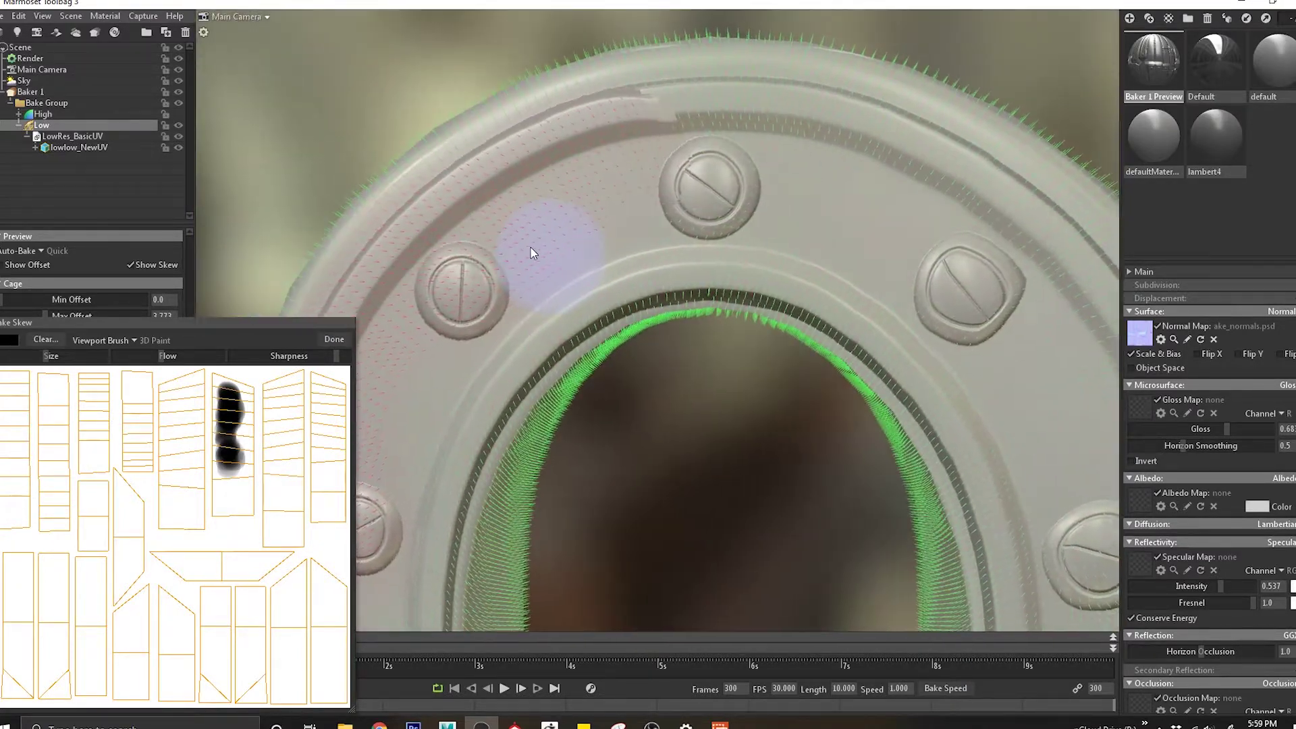
Clear the painted skew canvas, check the arch's screws and finish skew painting.
left_click(40, 339)
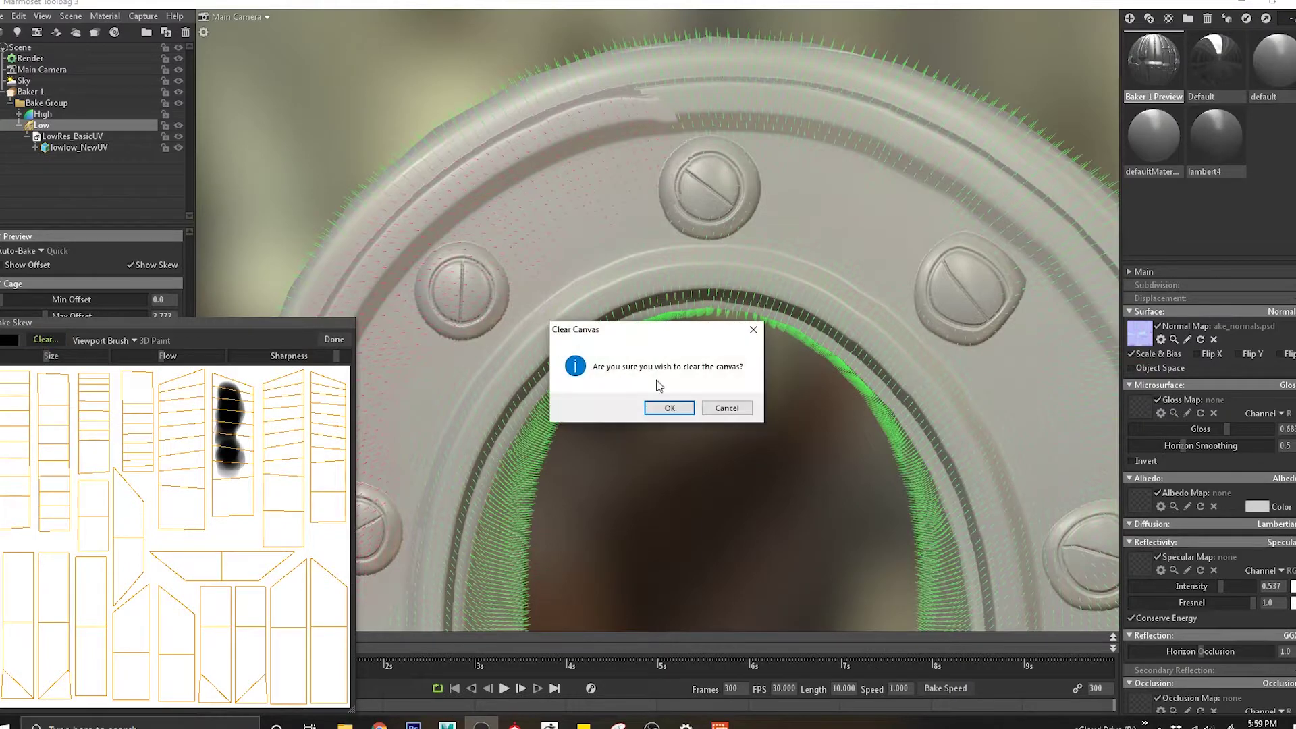
left_click(665, 408)
left_click_drag(547, 294, 541, 334, "alt")
mouse_move(541, 335)
right_mouse_down("alt")
mouse_move(604, 308)
mouse_move(566, 281)
right_mouse_up("alt")
mouse_move(566, 281)
left_mouse_down("alt")
mouse_move(582, 252)
mouse_move(663, 411)
mouse_move(704, 245)
mouse_move(580, 225)
mouse_move(581, 273)
left_mouse_up("alt")
left_click(333, 341)
Replace the source file of the LowRes_BasicUV reference with LowResHigh_NEWUV and select the loaded mesh to view its wireframe.
scroll(544, 277, "down", 5)
left_click(74, 136)
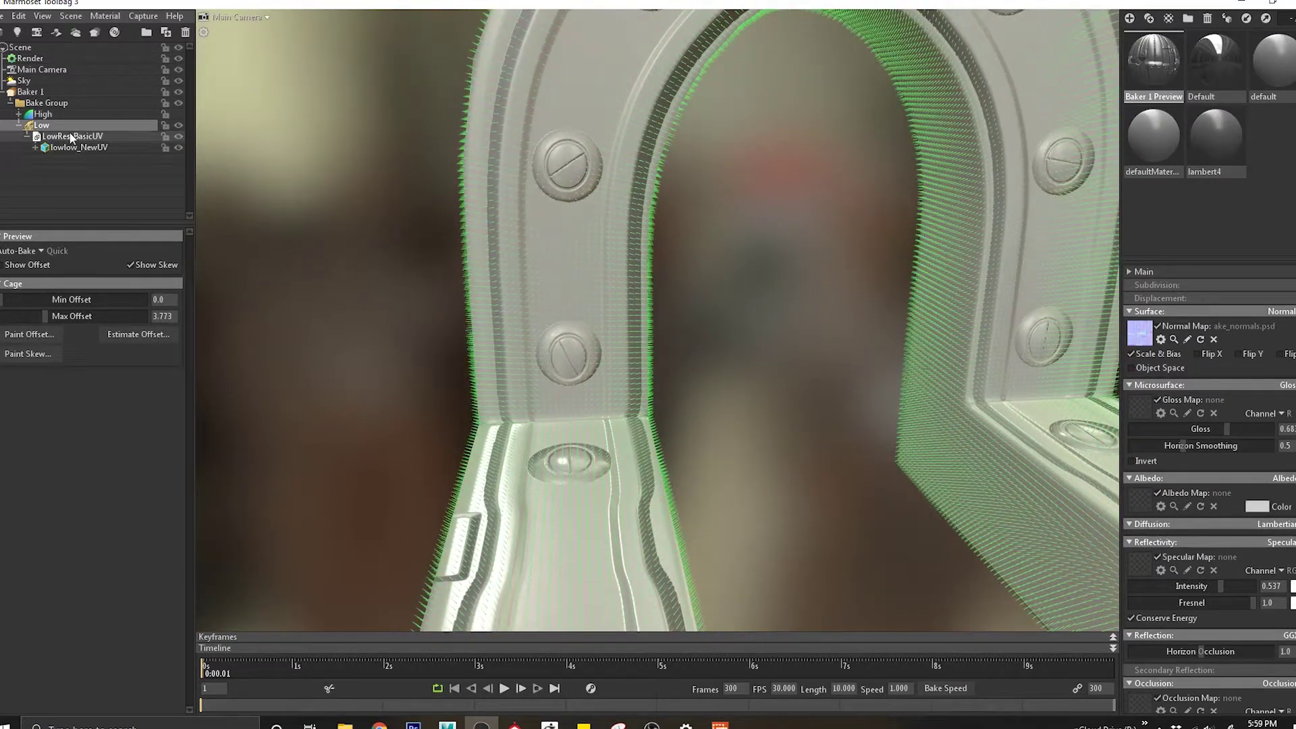
left_click(168, 268)
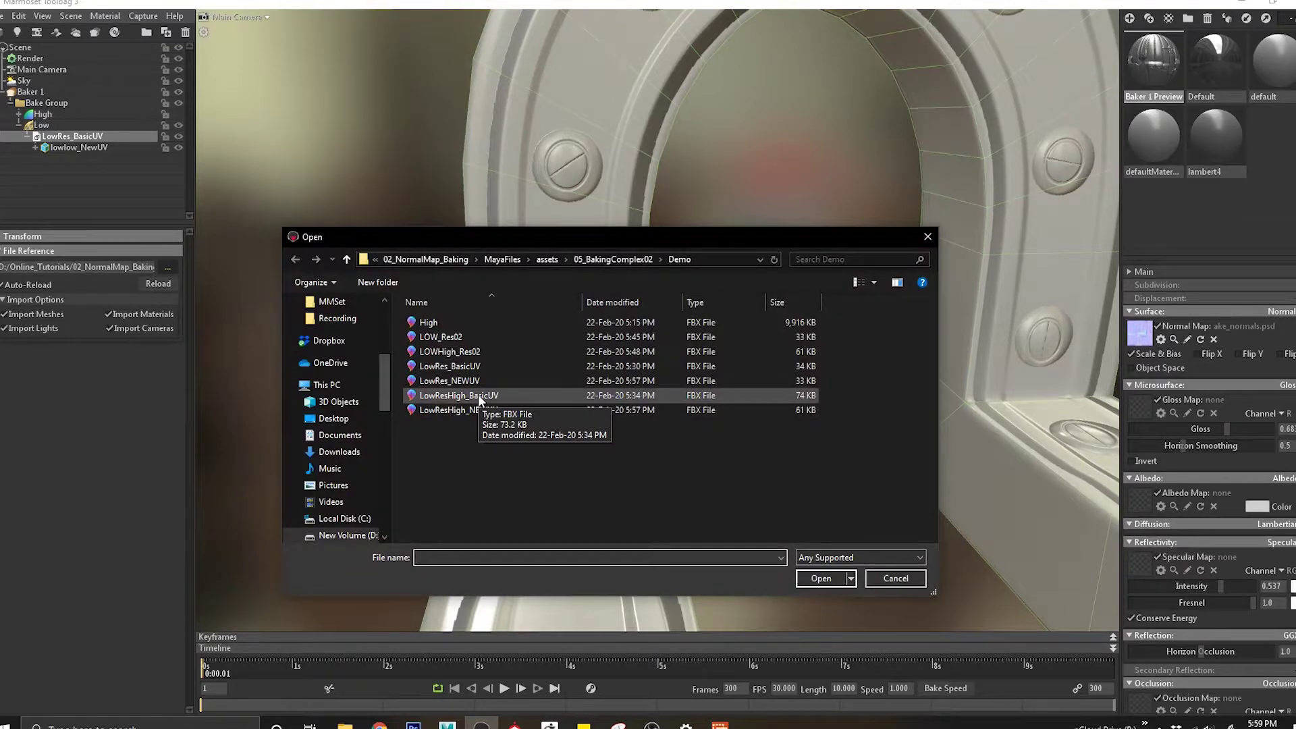
double_click(460, 410)
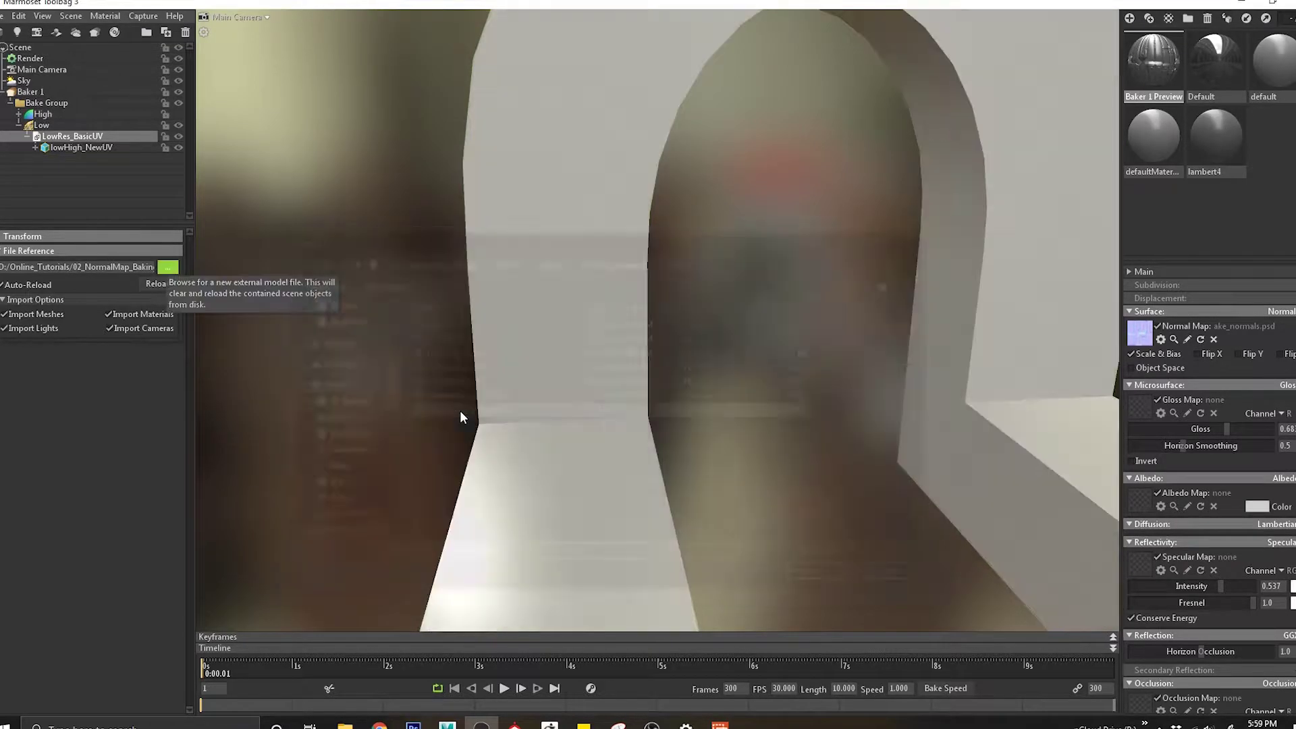
scroll(607, 343, "down", 5)
left_click_drag(607, 343, 613, 294)
left_click(576, 352)
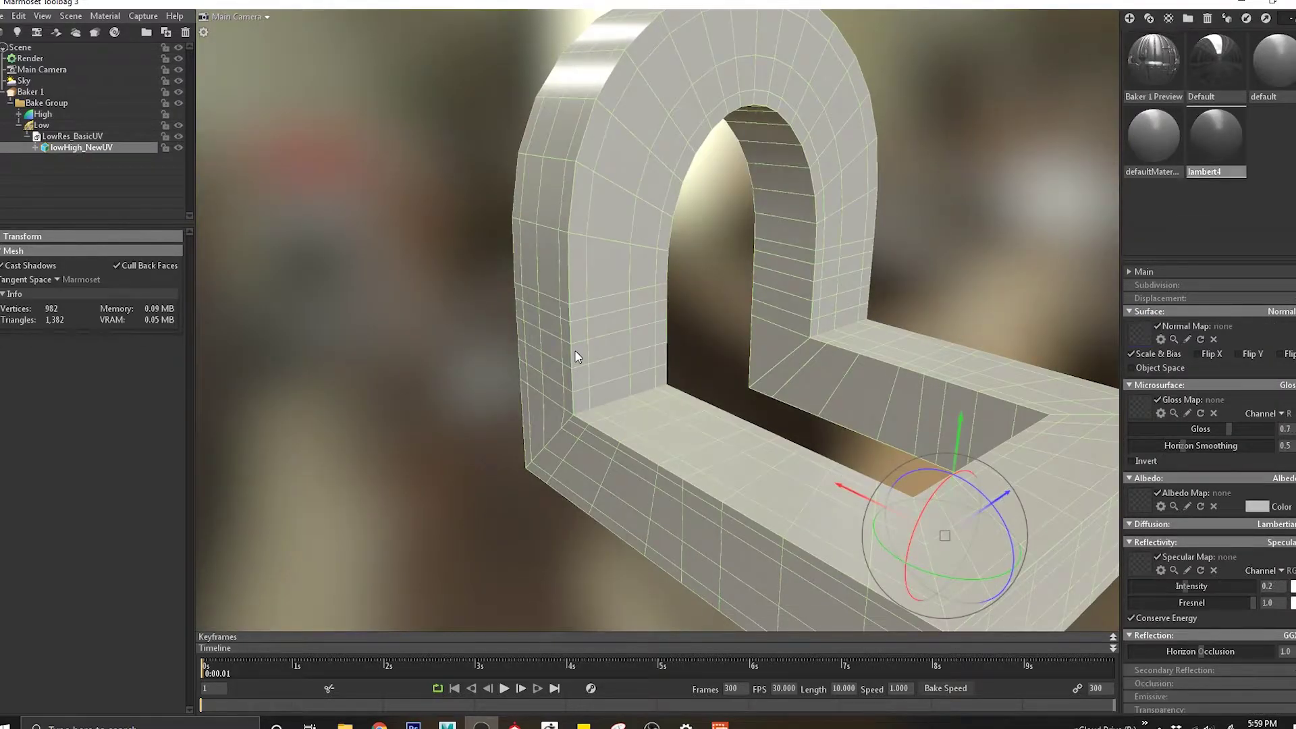
left_click_drag(576, 356, 609, 249)
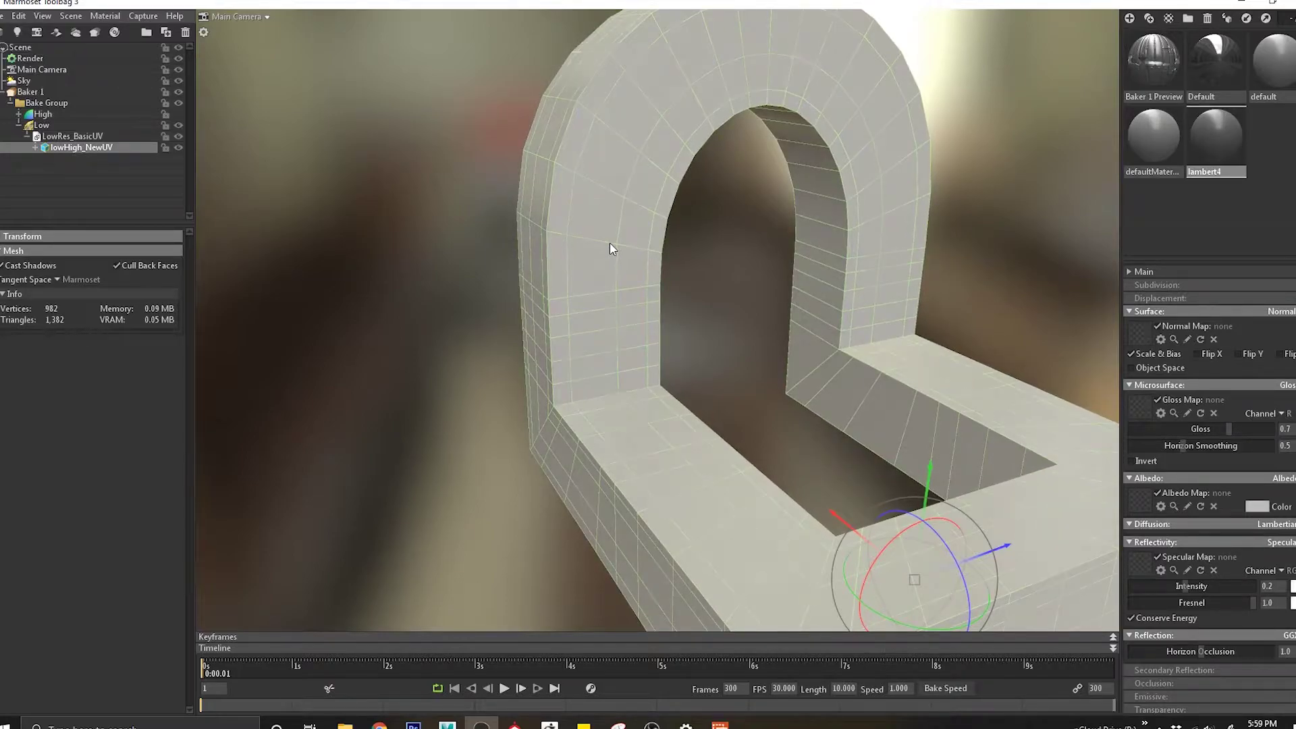
left_click_drag(775, 243, 619, 237)
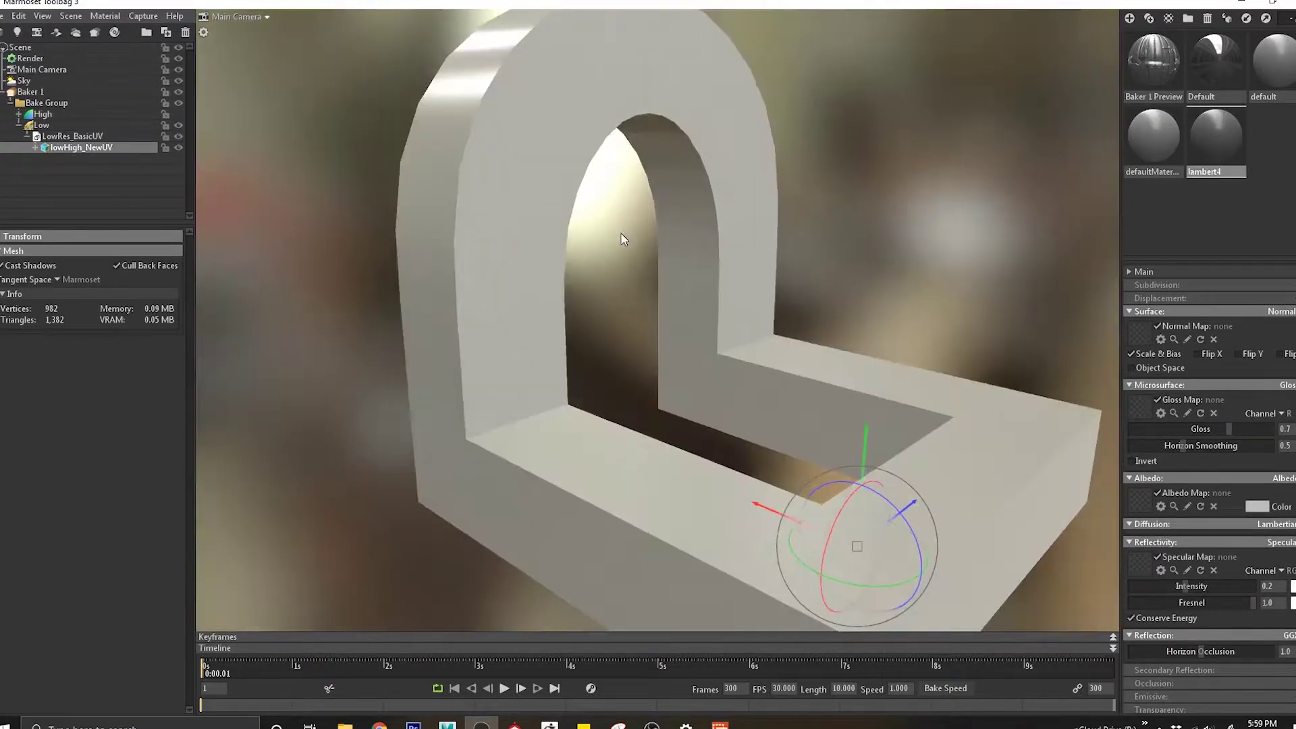
Bake the normals onto lowHigh_NewUV with Baker 1, then select the mesh and inspect the arch's screws and outer side.
left_click(34, 94)
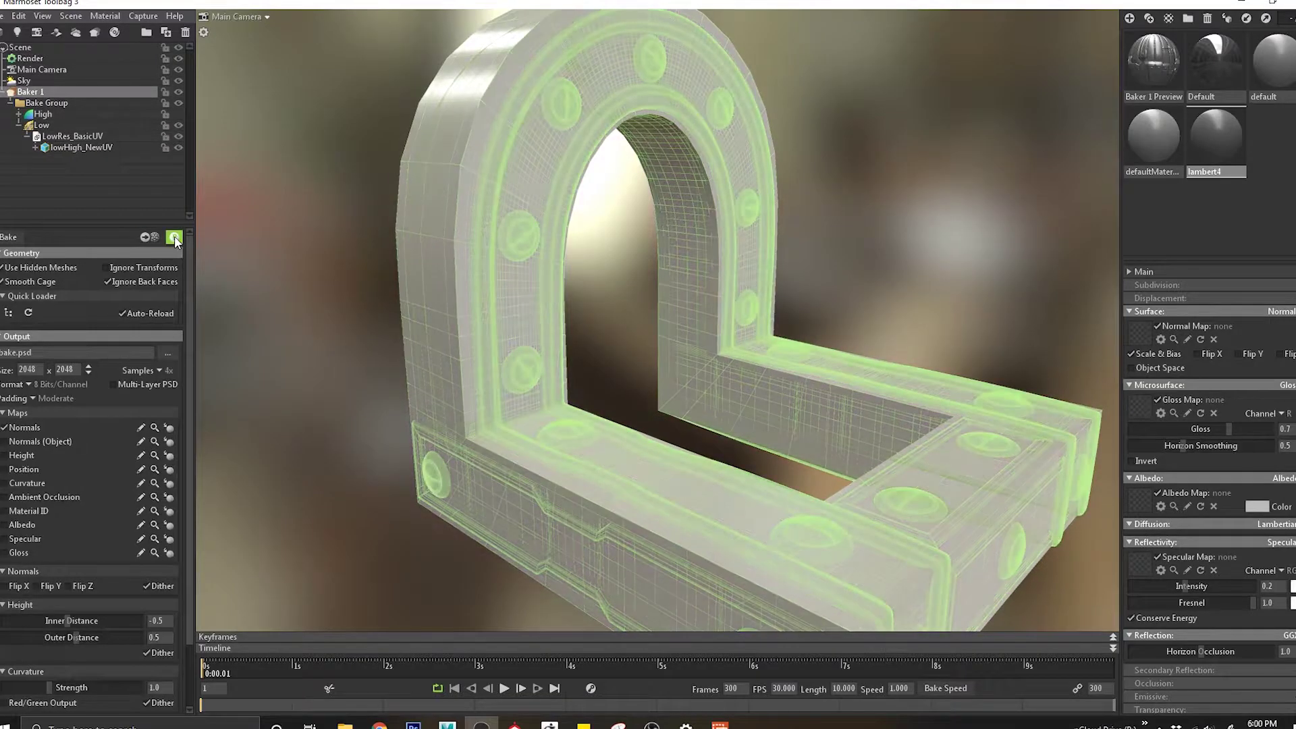
left_click(174, 237)
left_click_drag(626, 316, 553, 316)
scroll(565, 331, "up", 4)
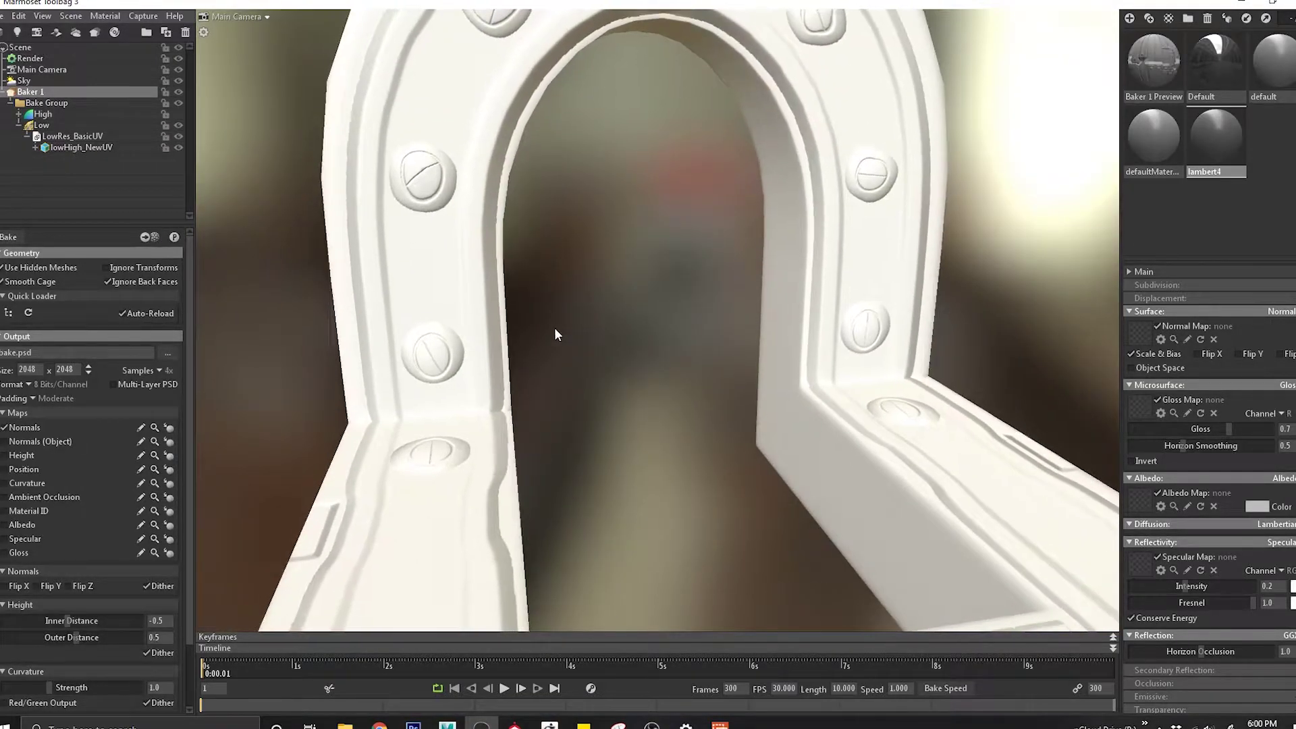
left_click_drag(258, 229, 464, 299)
double_click(571, 350)
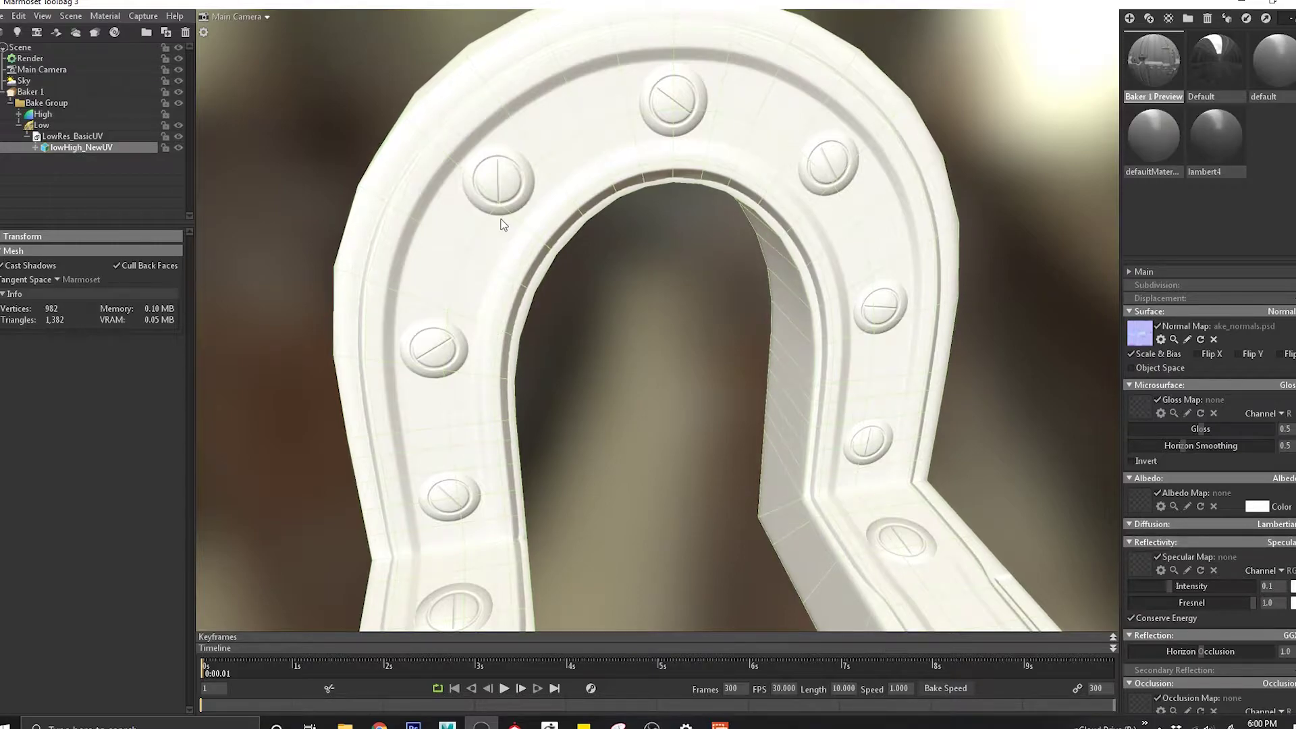
left_click_drag(444, 225, 619, 234)
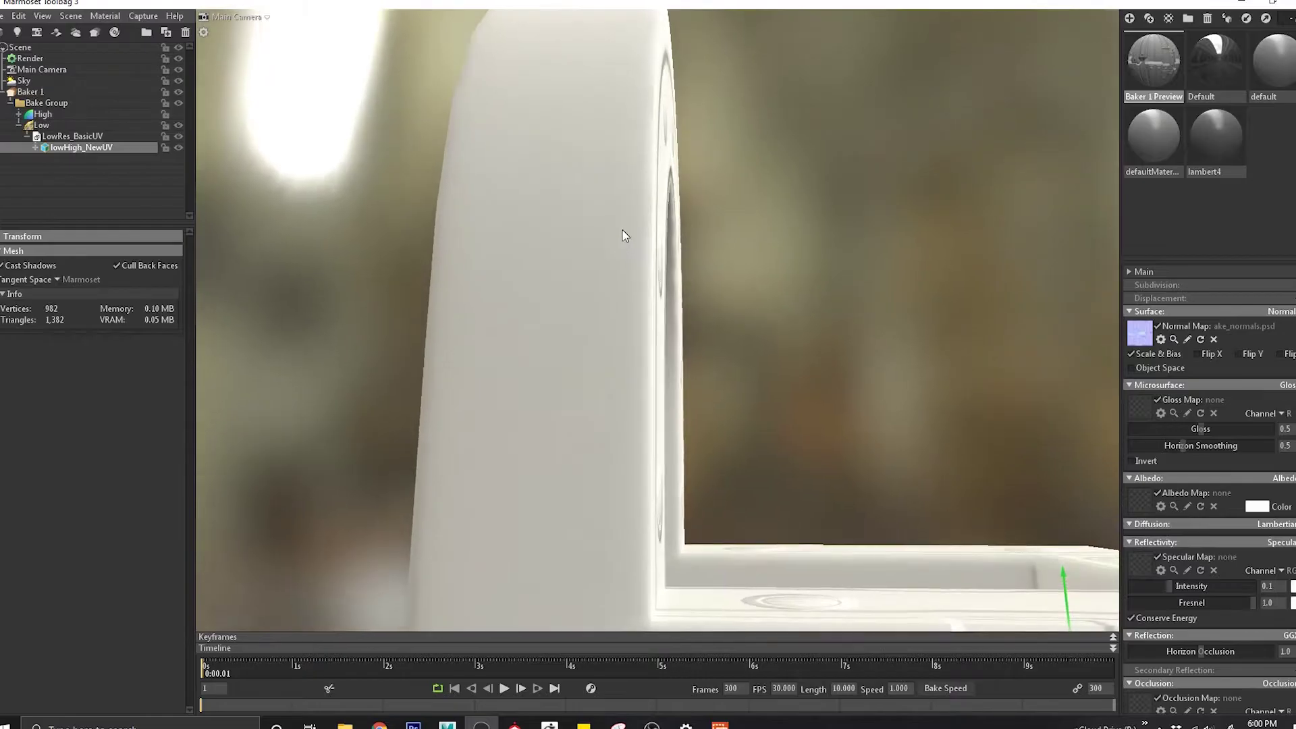
Switch to Maya and examine the side profile and curvature of the lowlow_NewUV and lowHigh_NewUV arch meshes.
key("alt+Tab")
left_click_drag(338, 322, 406, 290, "alt")
left_click(355, 300)
left_click(125, 385)
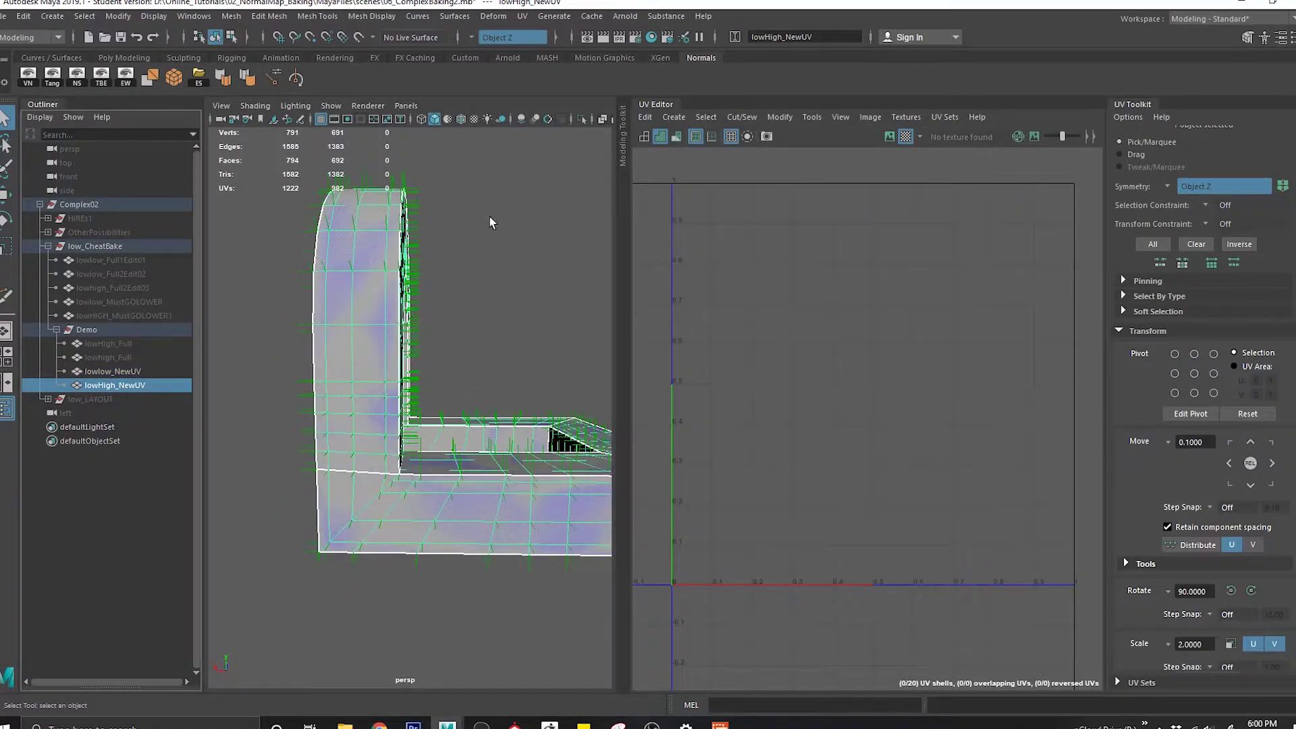
left_click_drag(502, 195, 201, 301)
left_click_drag(303, 273, 511, 302, "alt")
left_click(416, 305)
key("f")
left_click_drag(525, 286, 345, 439)
left_click_drag(458, 375, 236, 412, "alt")
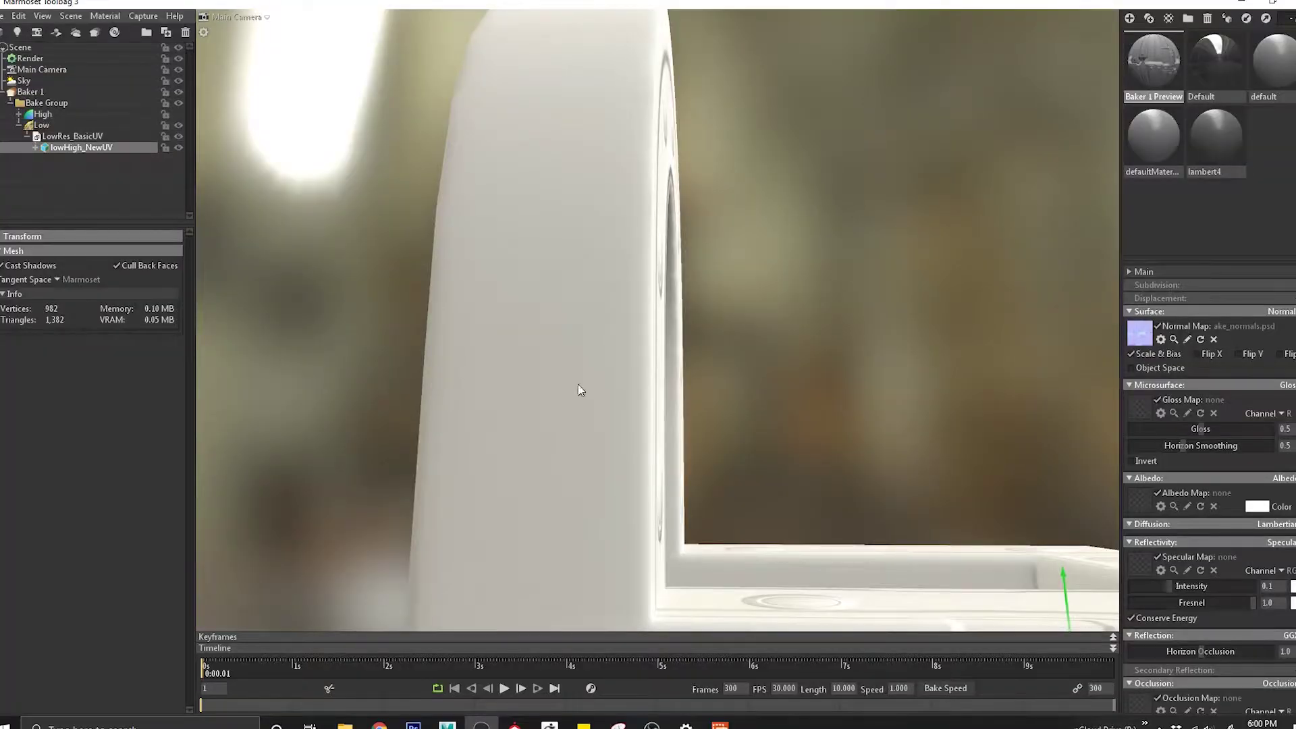
Return to Marmoset Toolbag and inspect the baked screws on the front of the lowHigh_NewUV arch.
left_click_drag(578, 384, 422, 365, "alt")
middle_click_drag(421, 364, 405, 403, "alt")
right_click_drag(405, 404, 564, 416, "alt")
left_click_drag(564, 415, 590, 386, "alt")
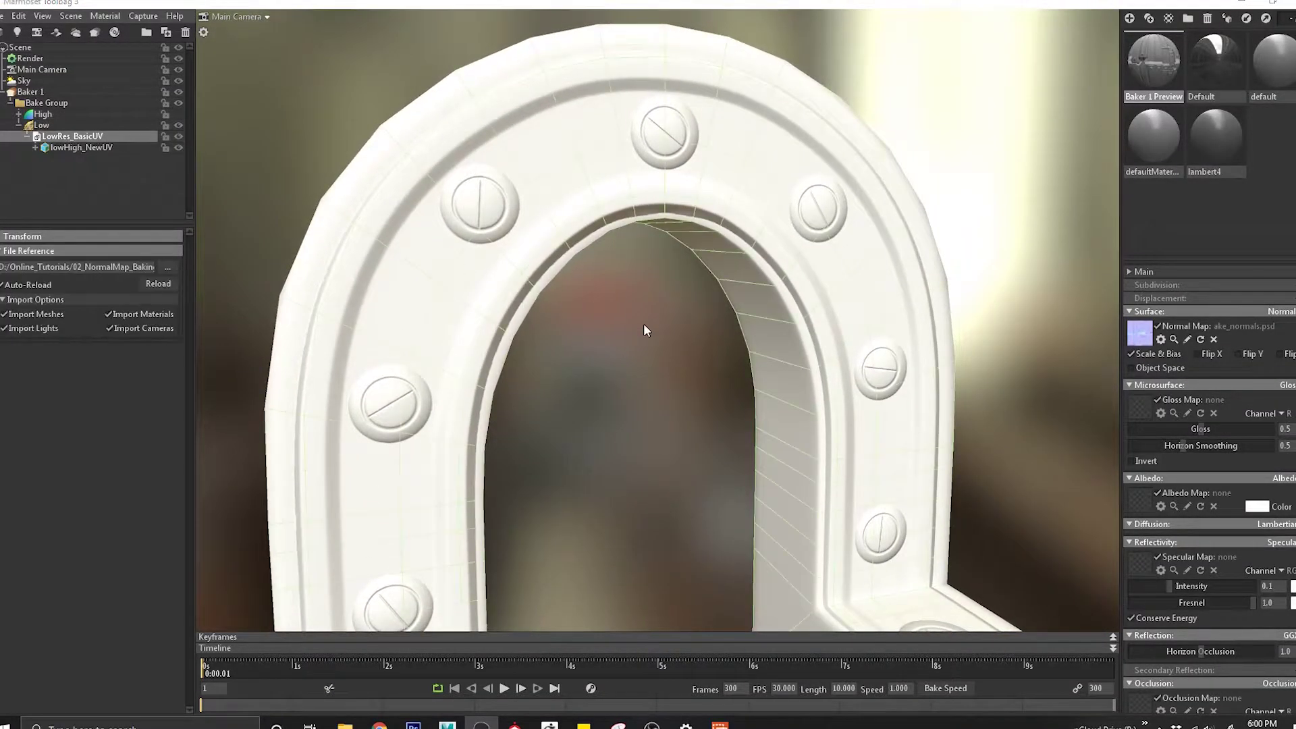
Switch to Maya and select lowlow_NewUV and lowHigh_NewUV together to compare their UV layouts.
key("alt+Tab")
left_click(362, 341)
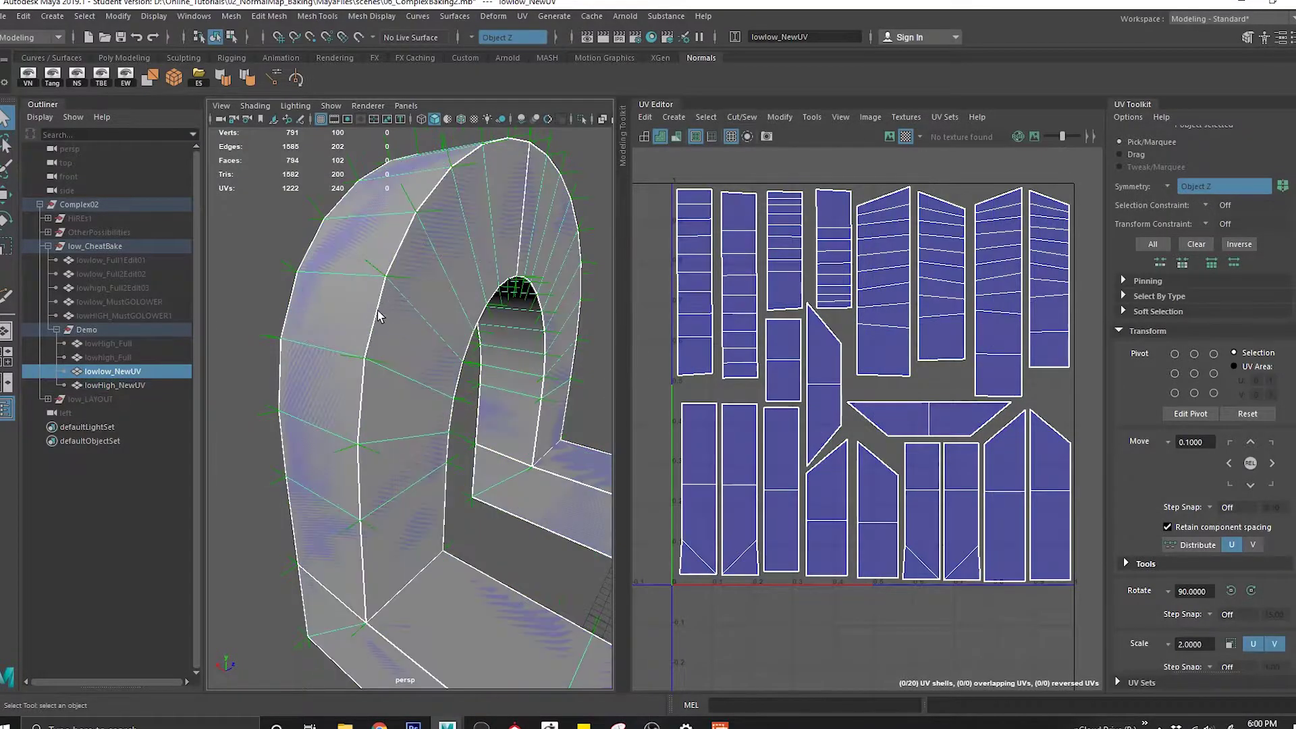
left_click(468, 406)
left_click(447, 451, "shift")
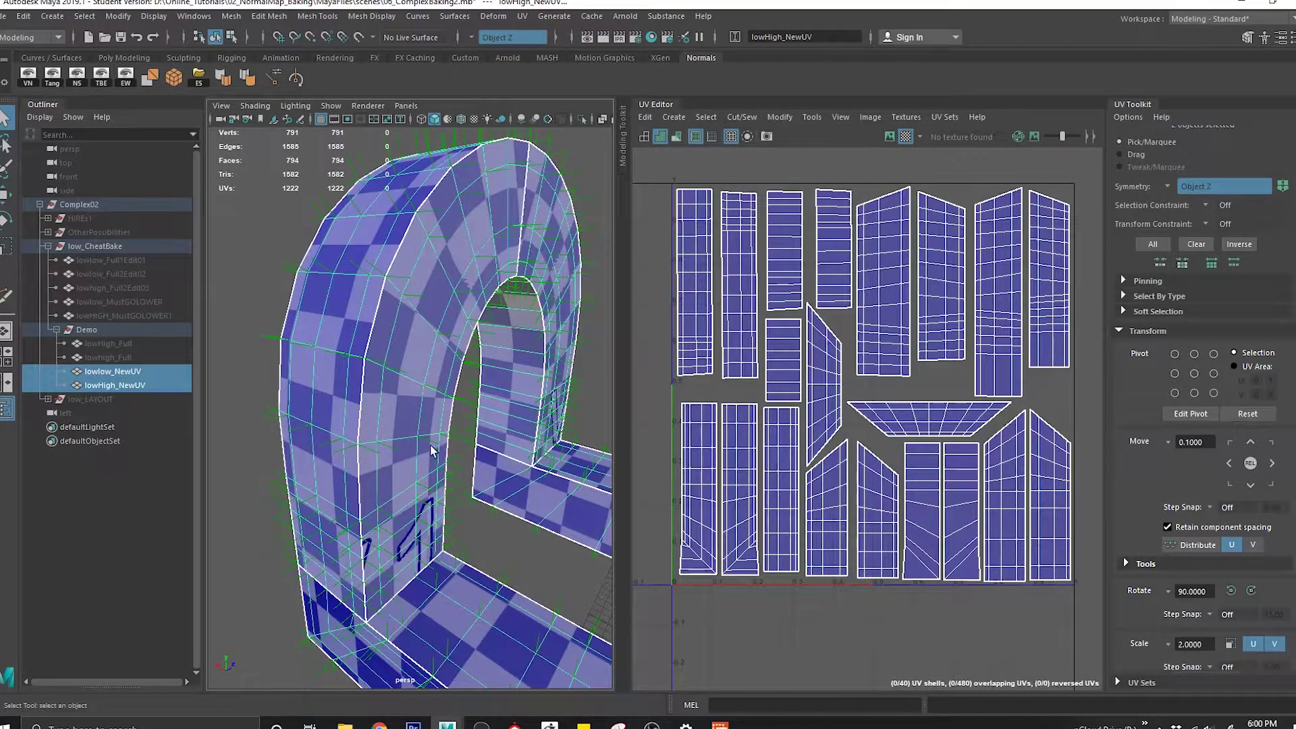
Examine the edge divisions across the arch's curved front and reselect both NewUV meshes.
left_click_drag(459, 361, 344, 326, "alt")
middle_click_drag(470, 271, 374, 334, "alt")
left_click_drag(374, 334, 368, 329, "alt")
middle_click_drag(365, 384, 378, 344, "alt")
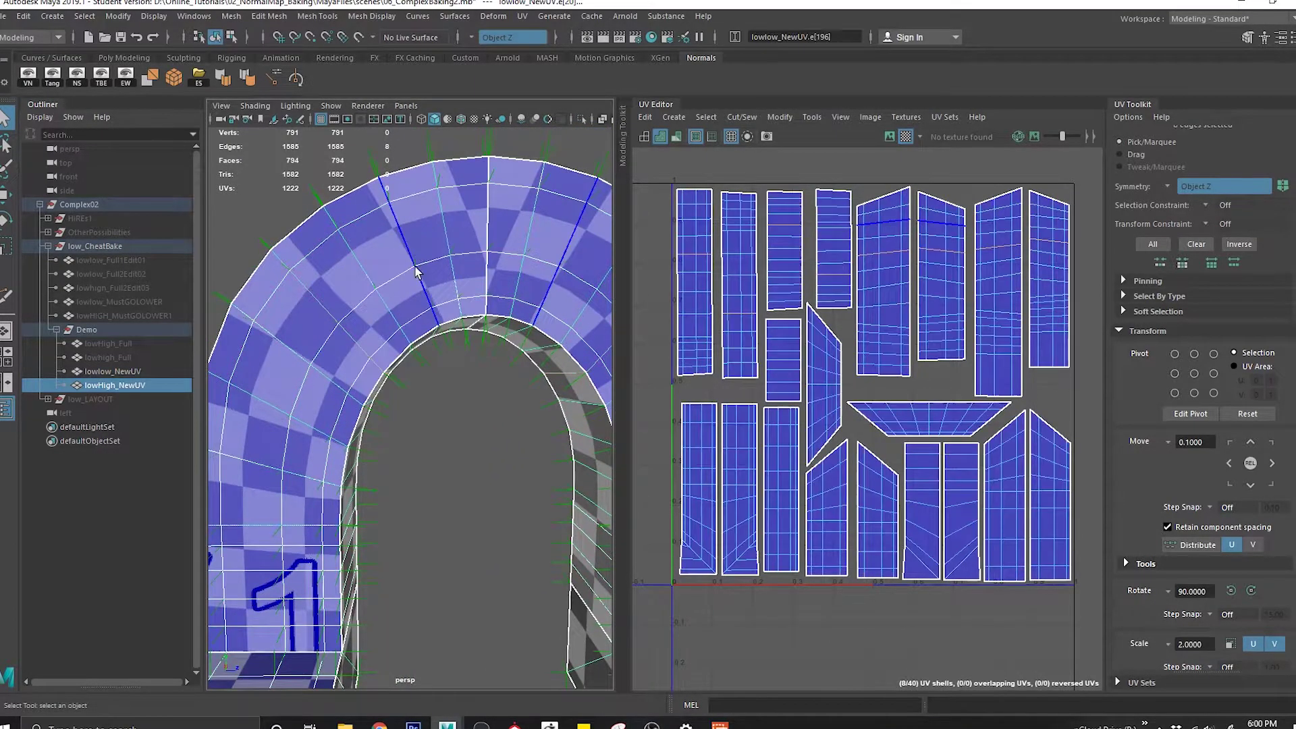
left_click(392, 274)
left_click(442, 397)
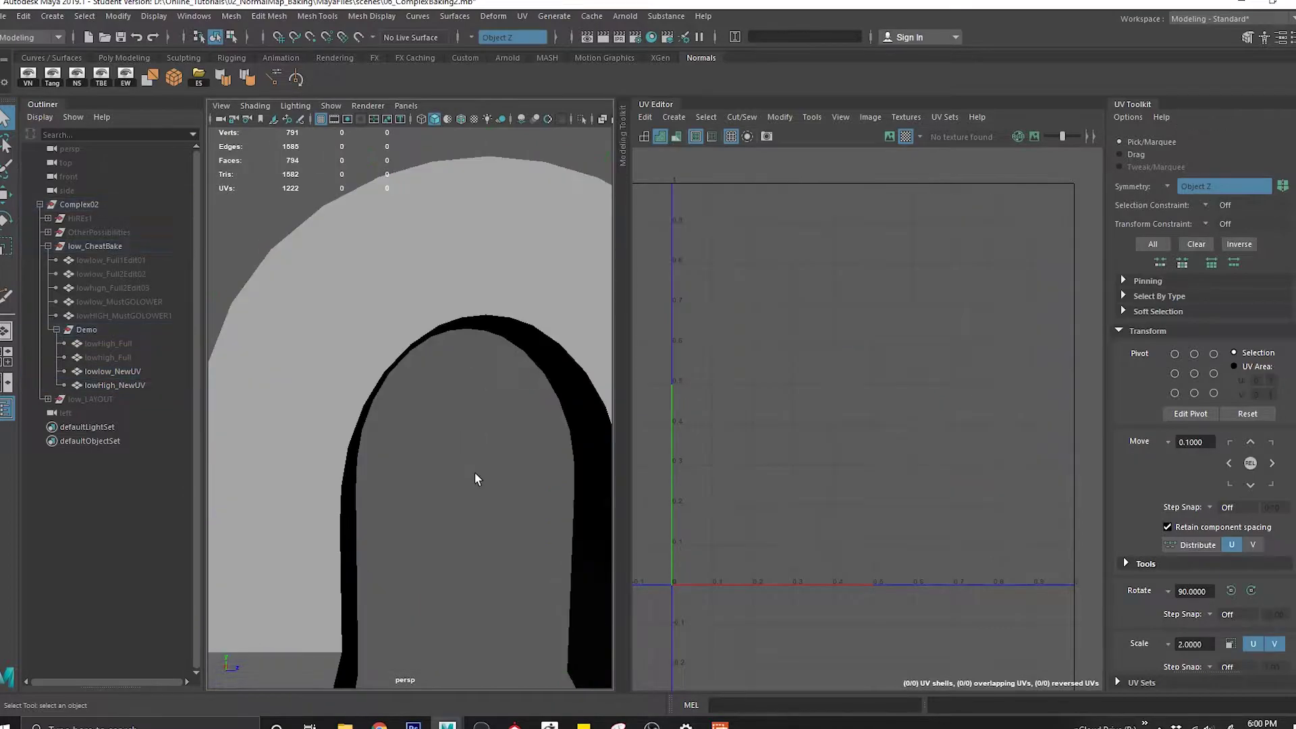
left_click_drag(432, 303, 542, 455)
Switch to Marmoset Toolbag, replace the low mesh's referenced file with LowRes_NEWUV and rebake the normal map.
key("alt+Tab")
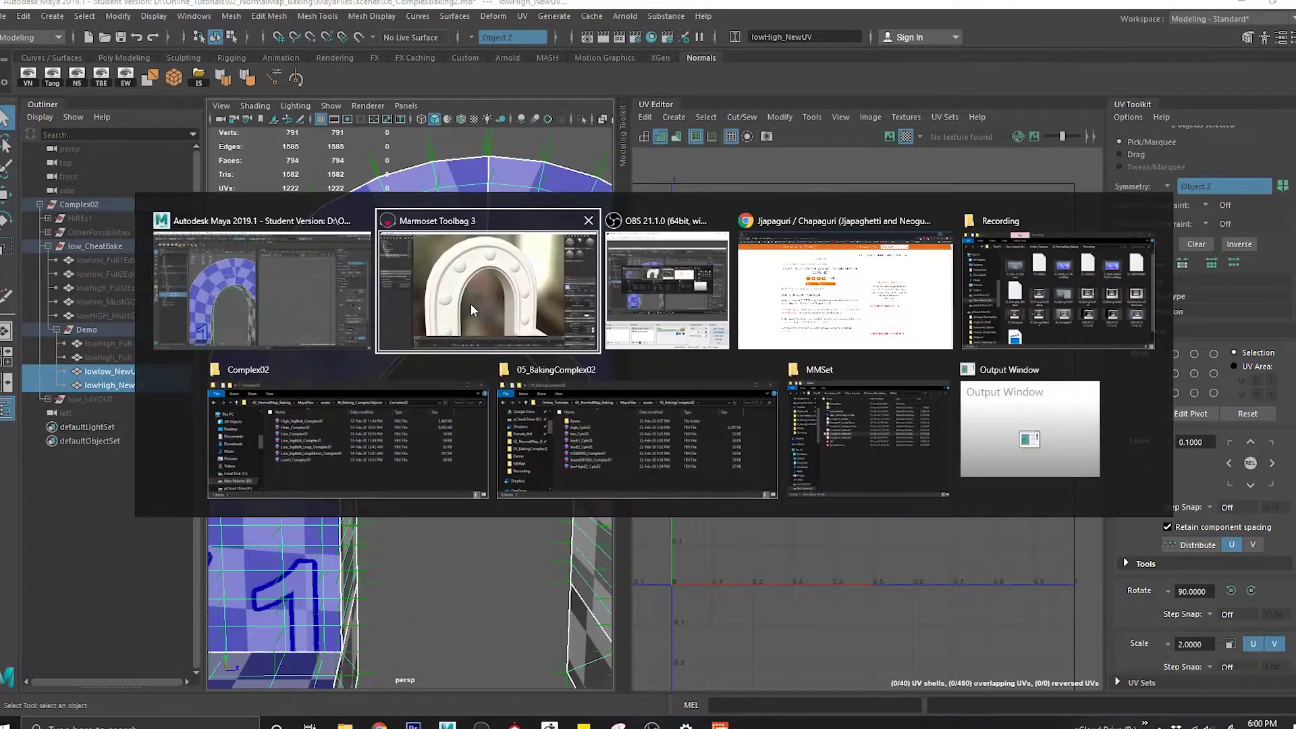
left_click(91, 137)
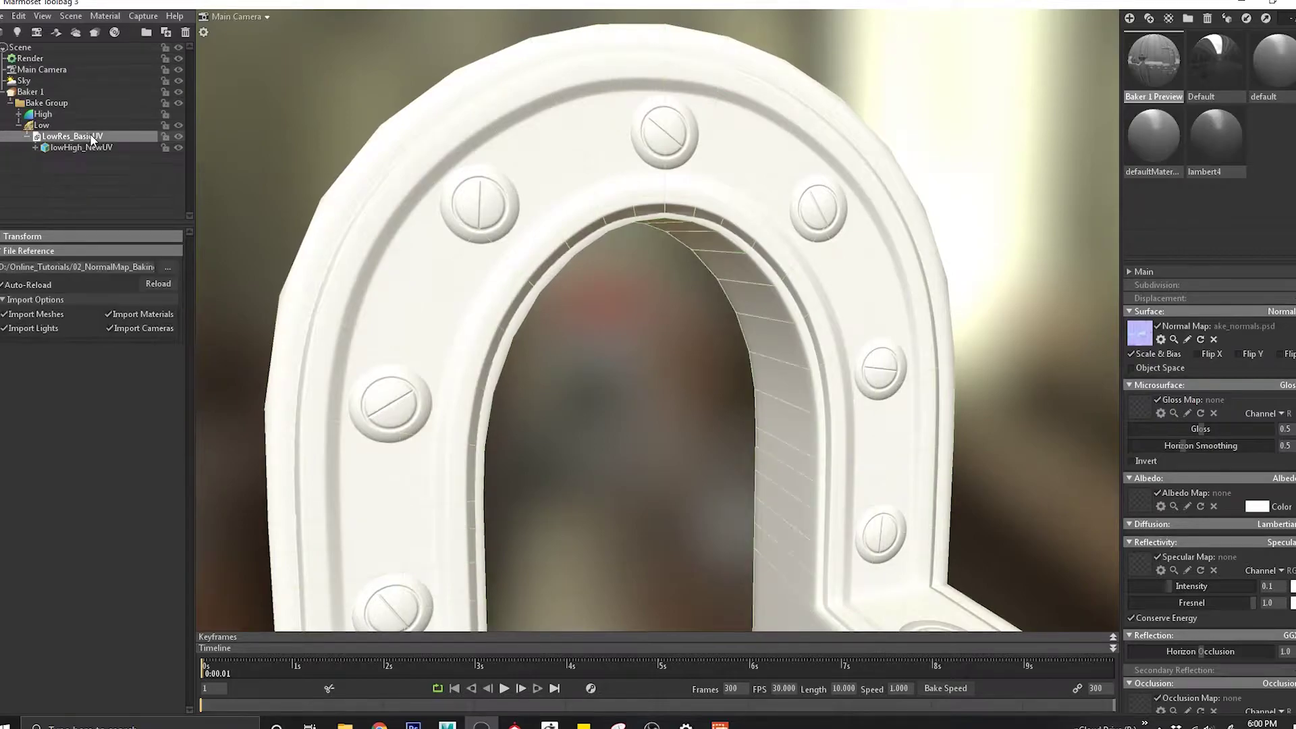
left_click(169, 266)
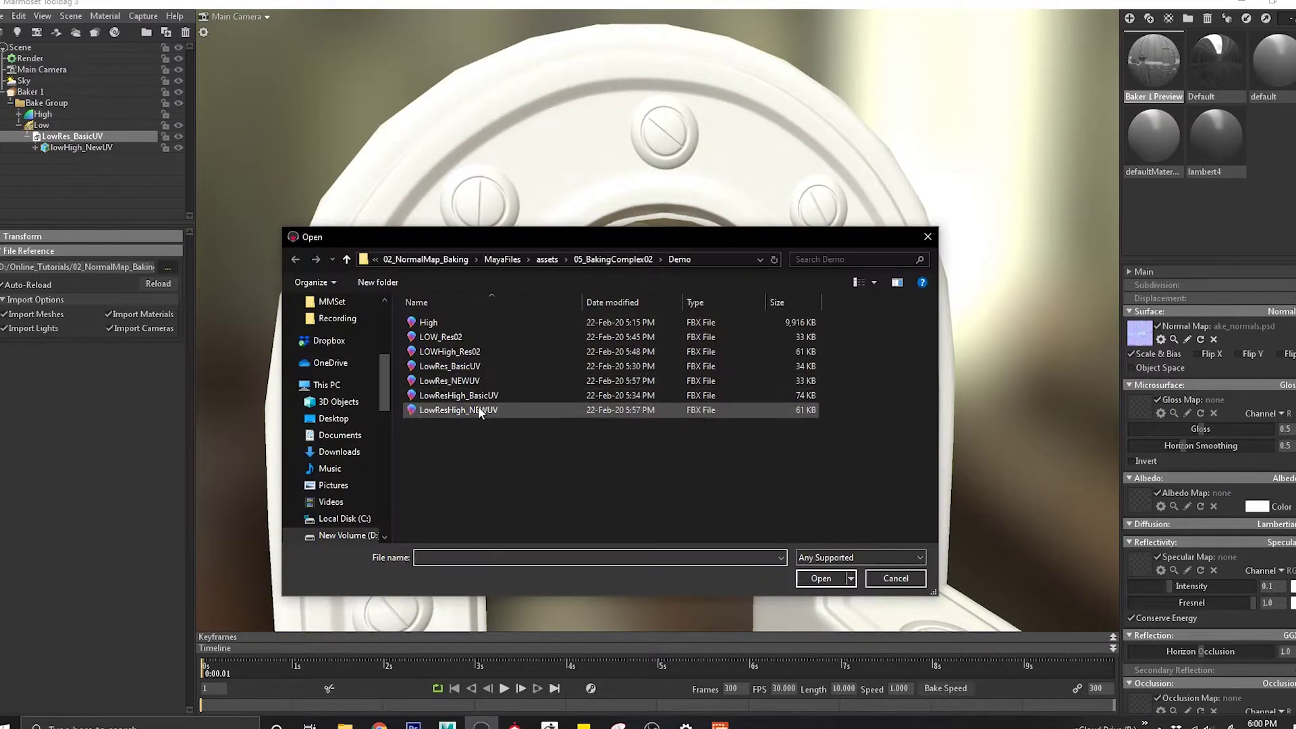
double_click(473, 382)
left_click(321, 273)
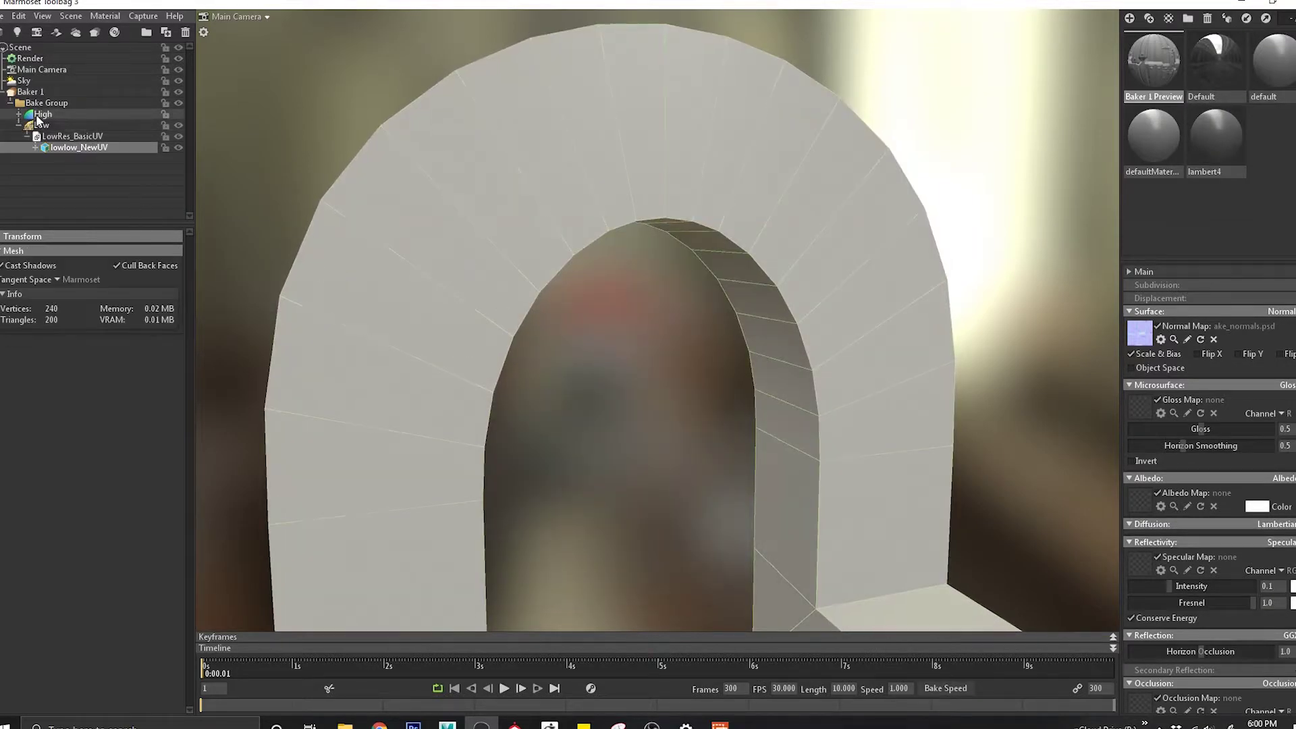
left_click(31, 91)
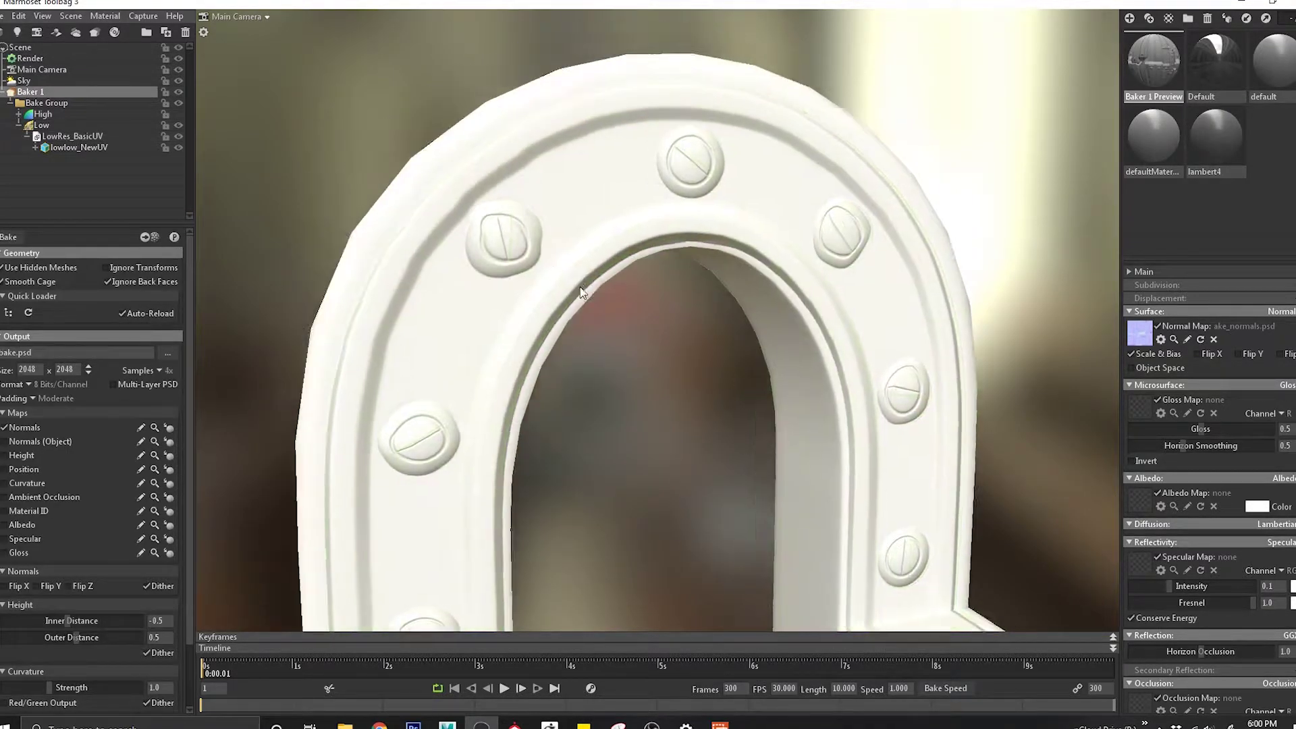
Inspect the baked screws on the front of the lowlow_NewUV arch.
left_click_drag(580, 287, 540, 289)
right_click_drag(541, 289, 584, 337)
left_click(533, 268)
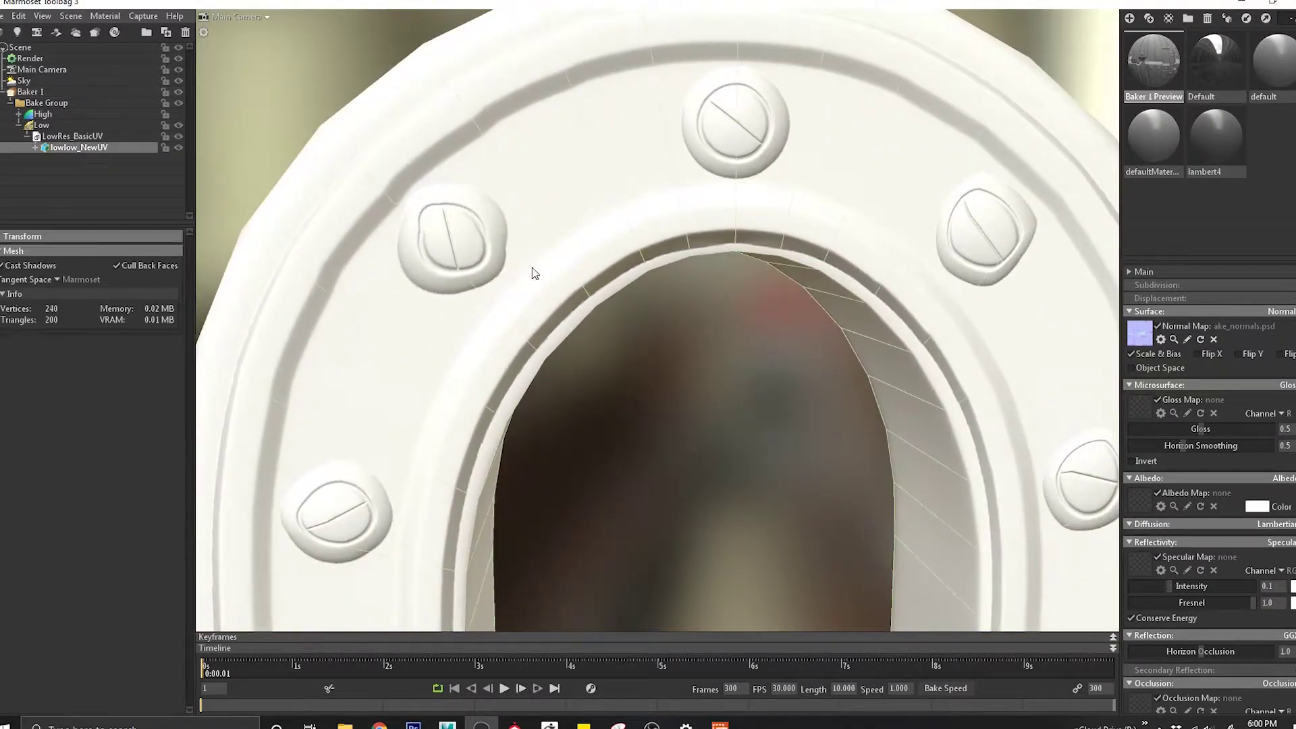
Open skew painting for the Low group and paint over the arch's upper-left screw to straighten its projection.
left_click(100, 137)
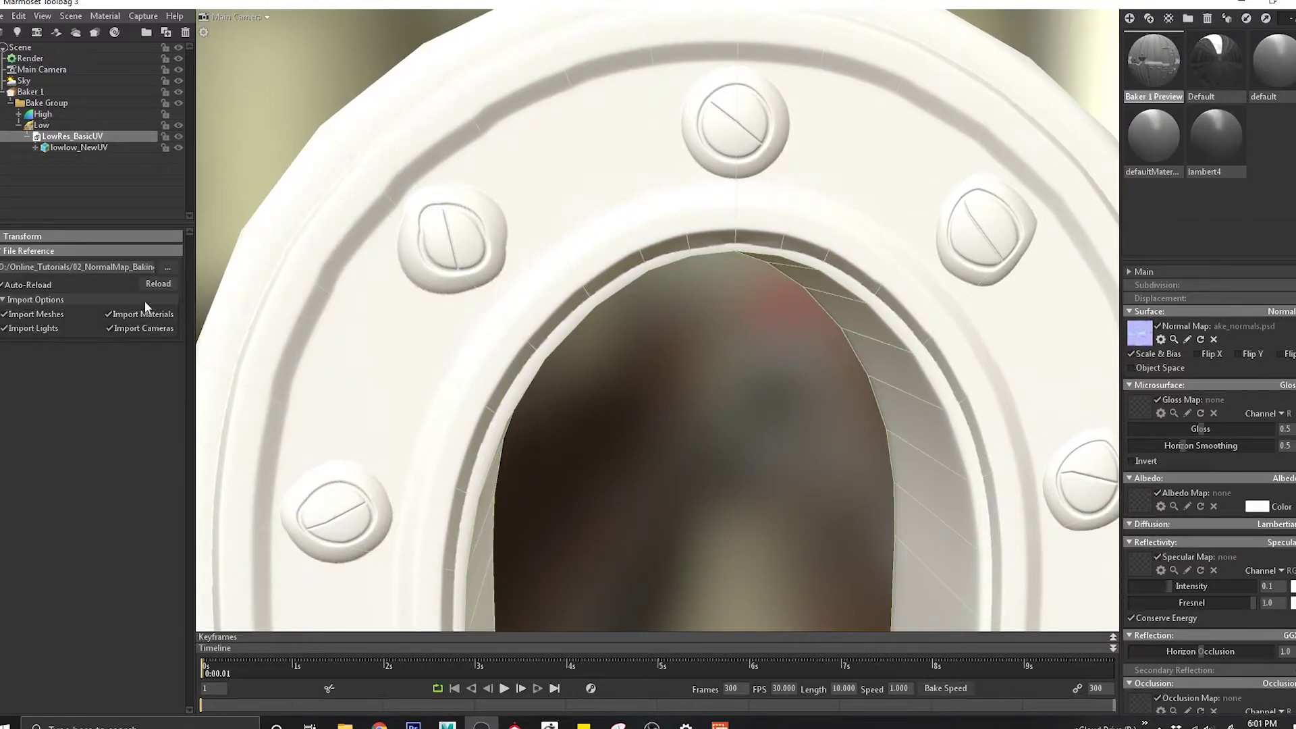
left_click(36, 126)
left_click(22, 349)
middle_click_drag(462, 264, 516, 308)
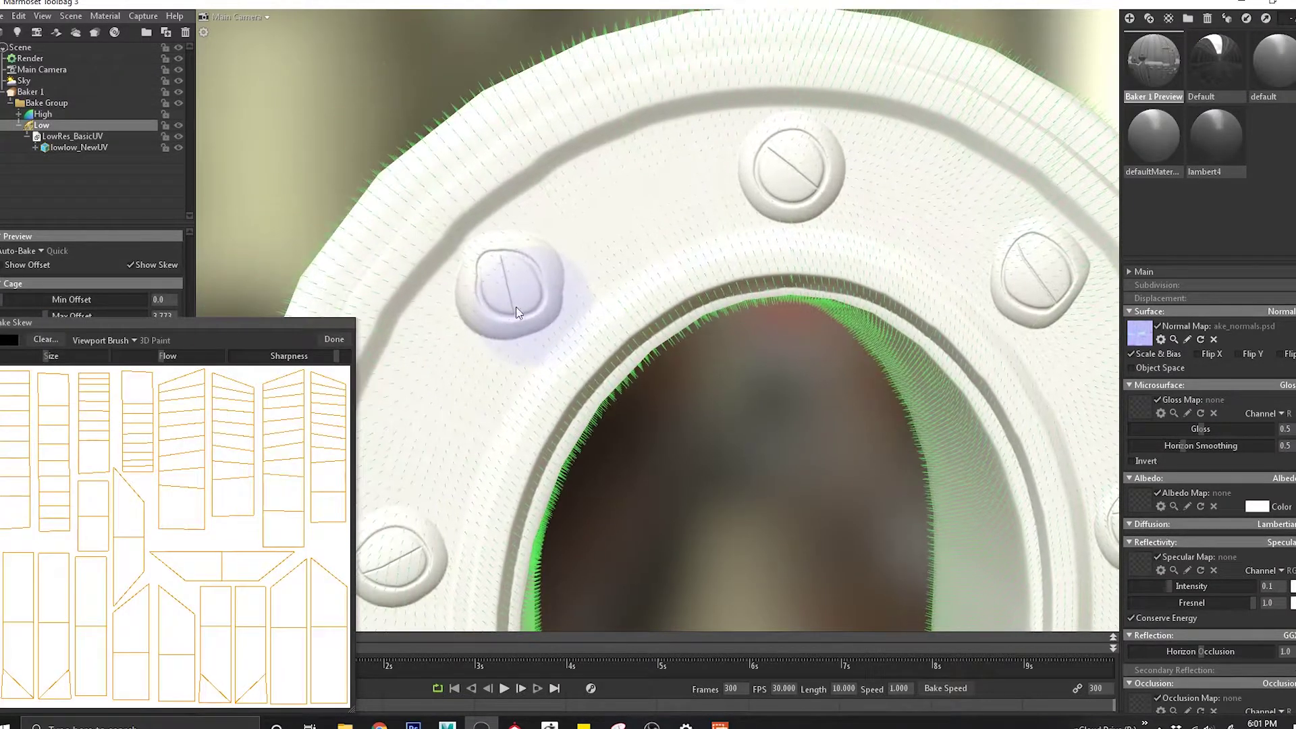
middle_click_drag(628, 298, 661, 327)
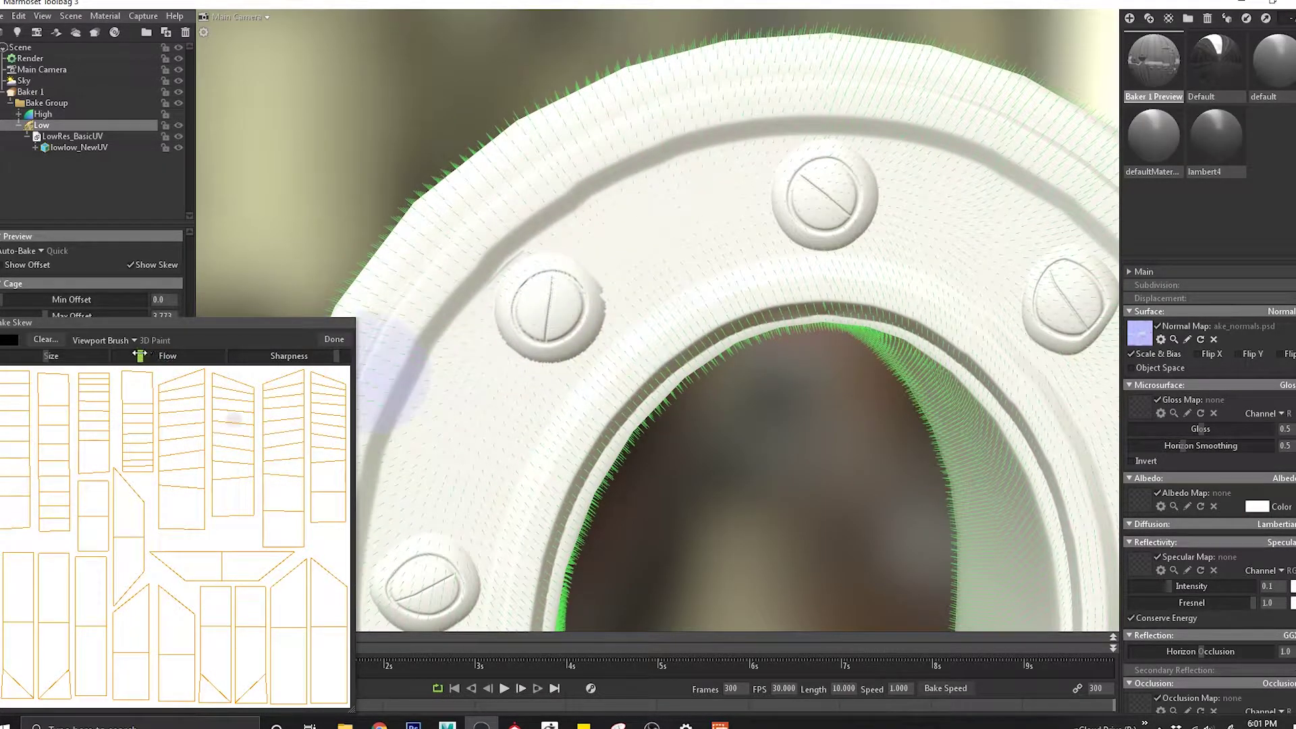
Clear the skew canvas, finish skew painting and view the front of the arch.
left_click(42, 340)
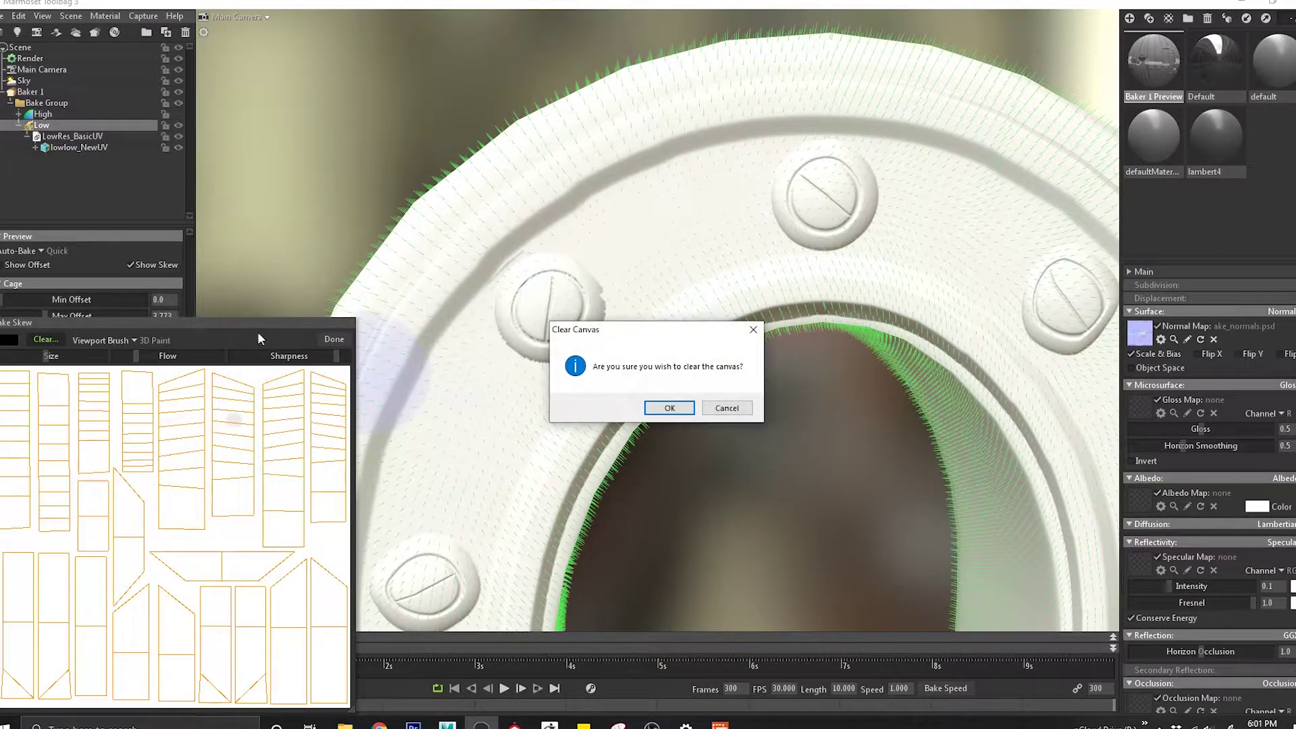
left_click(725, 406)
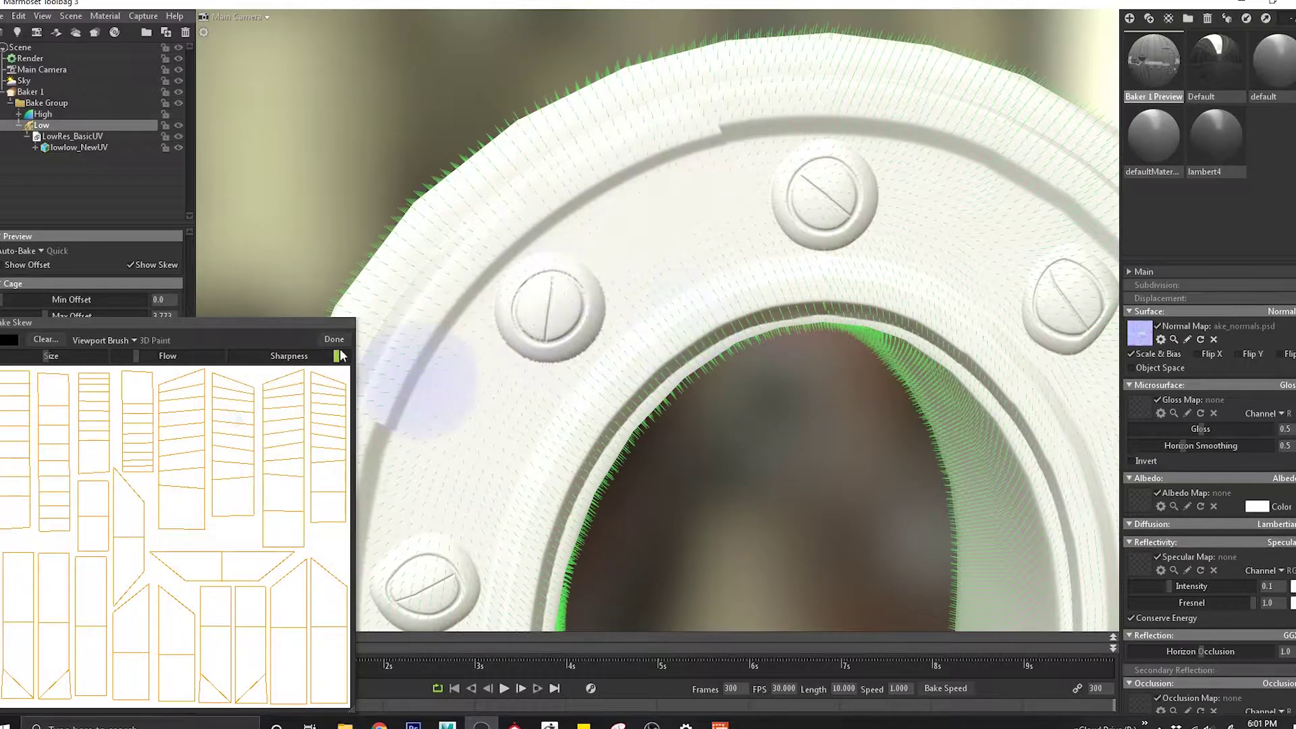
left_click(43, 340)
left_click(668, 409)
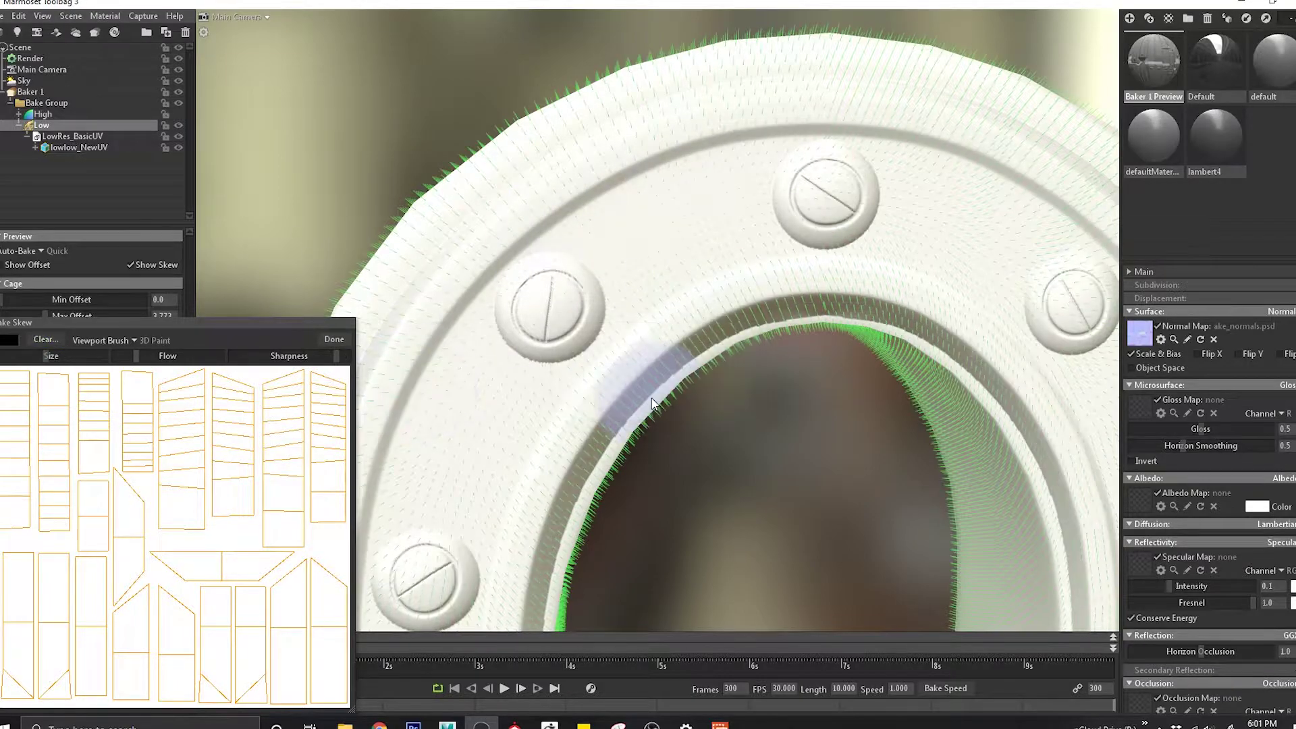
left_click(332, 339)
left_click_drag(464, 319, 509, 314)
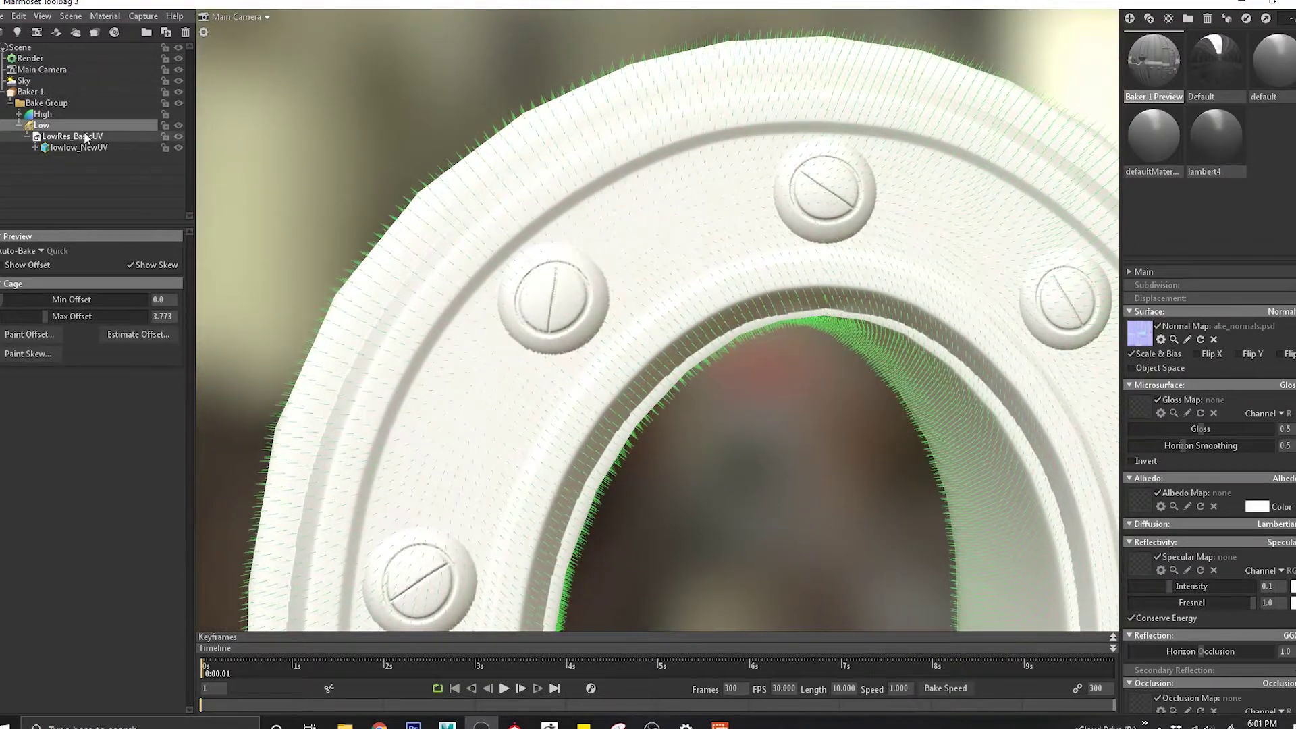
Replace the low mesh's referenced file with LowResHigh_NEWUV and bake the normal map.
left_click(83, 136)
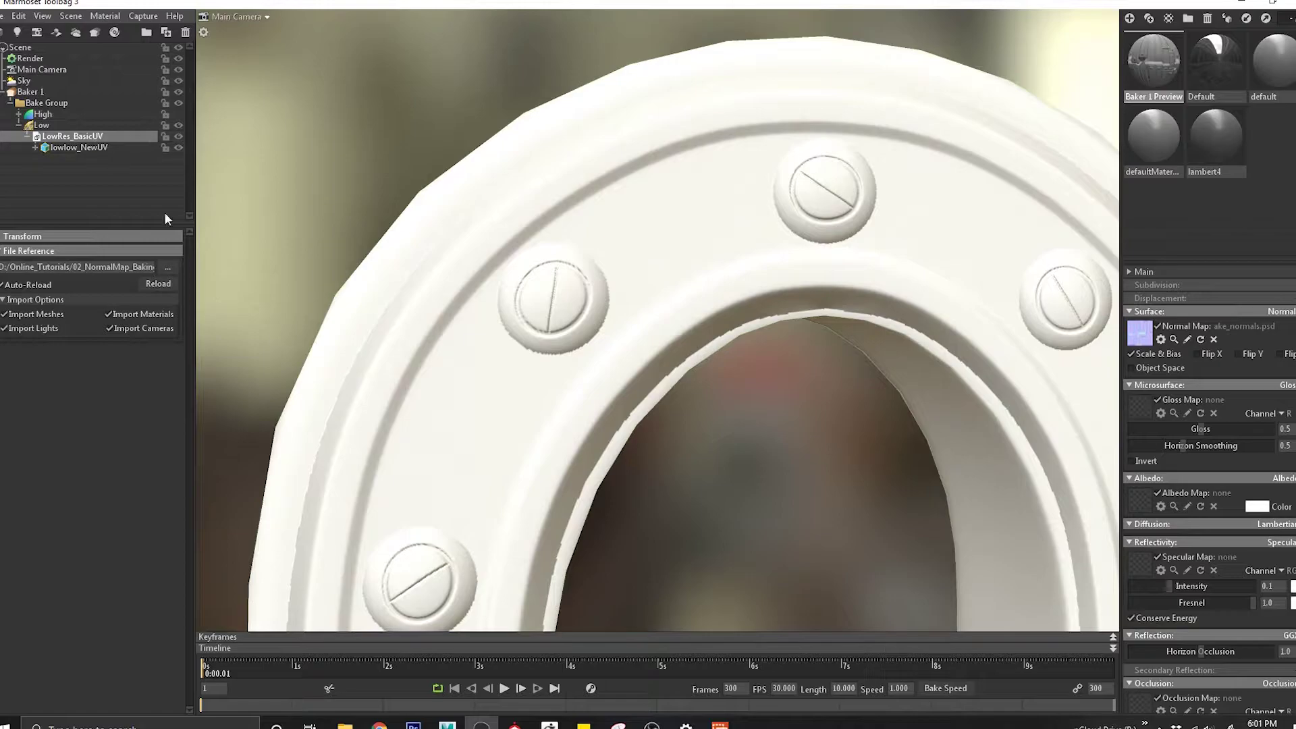
left_click(169, 268)
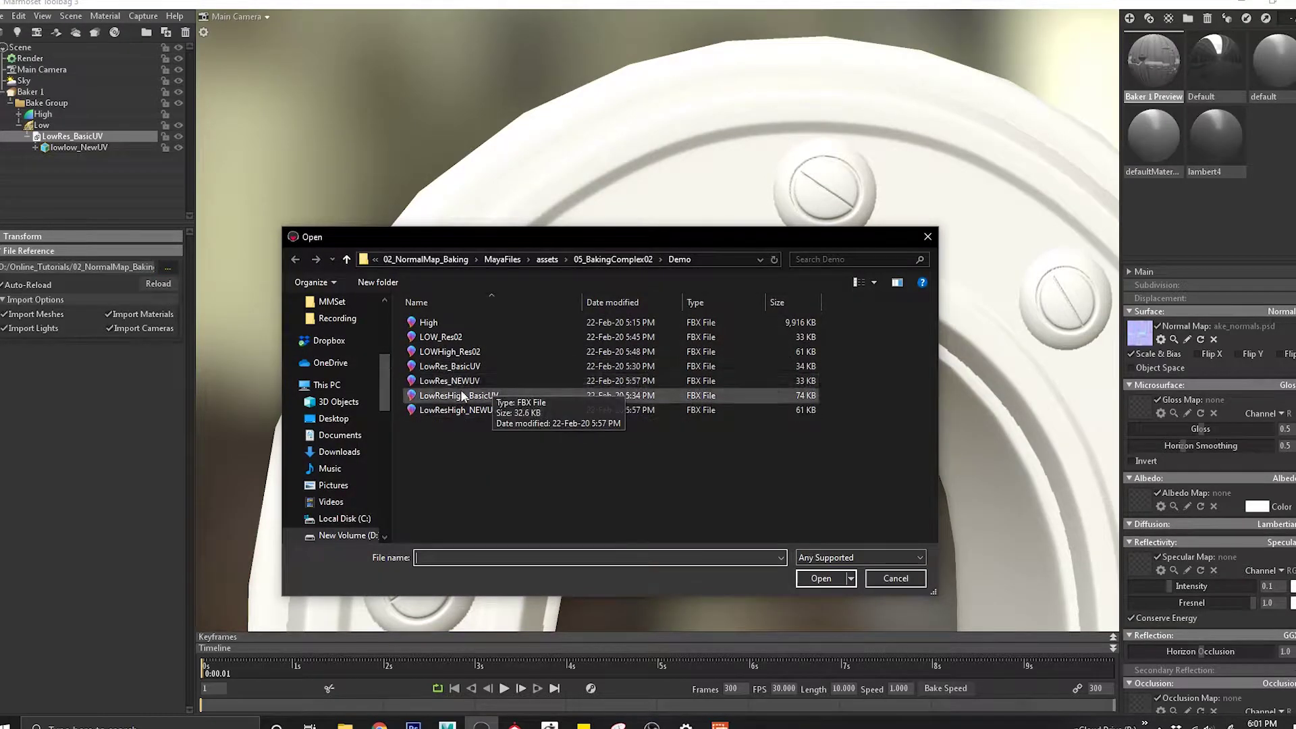
double_click(455, 382)
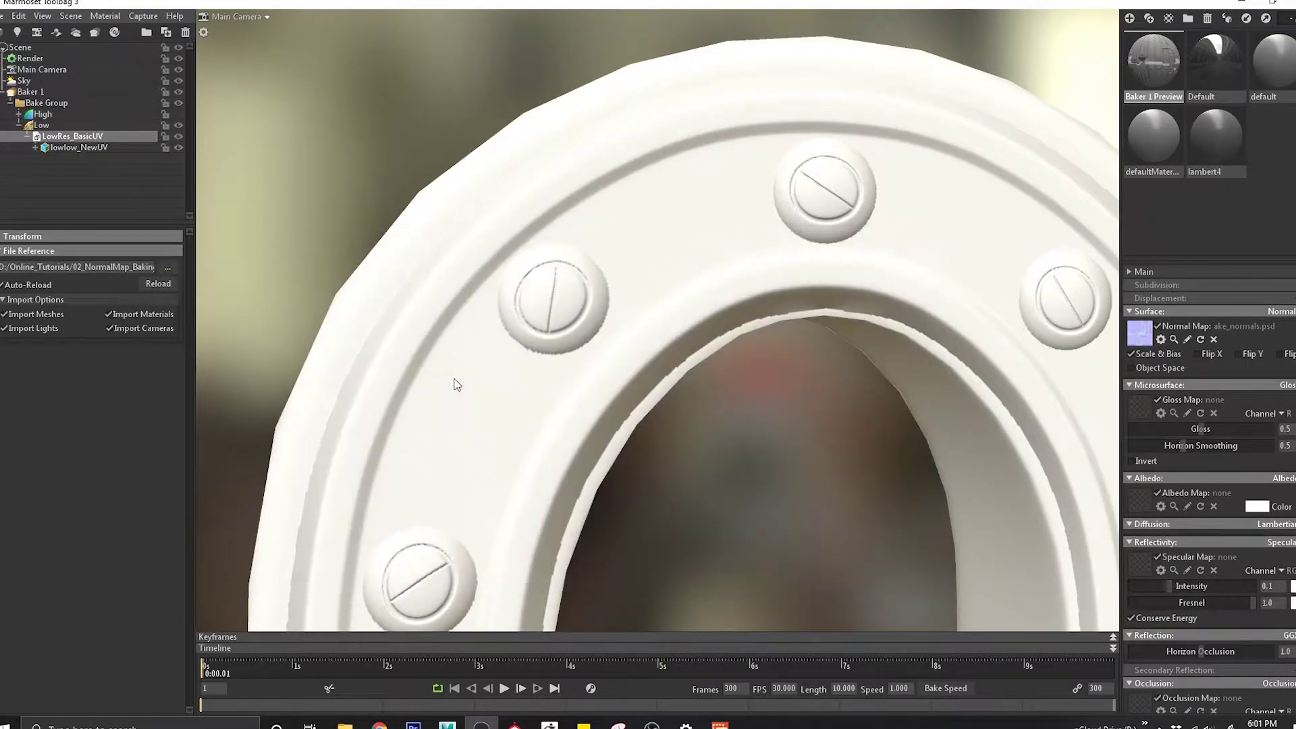
left_click(172, 267)
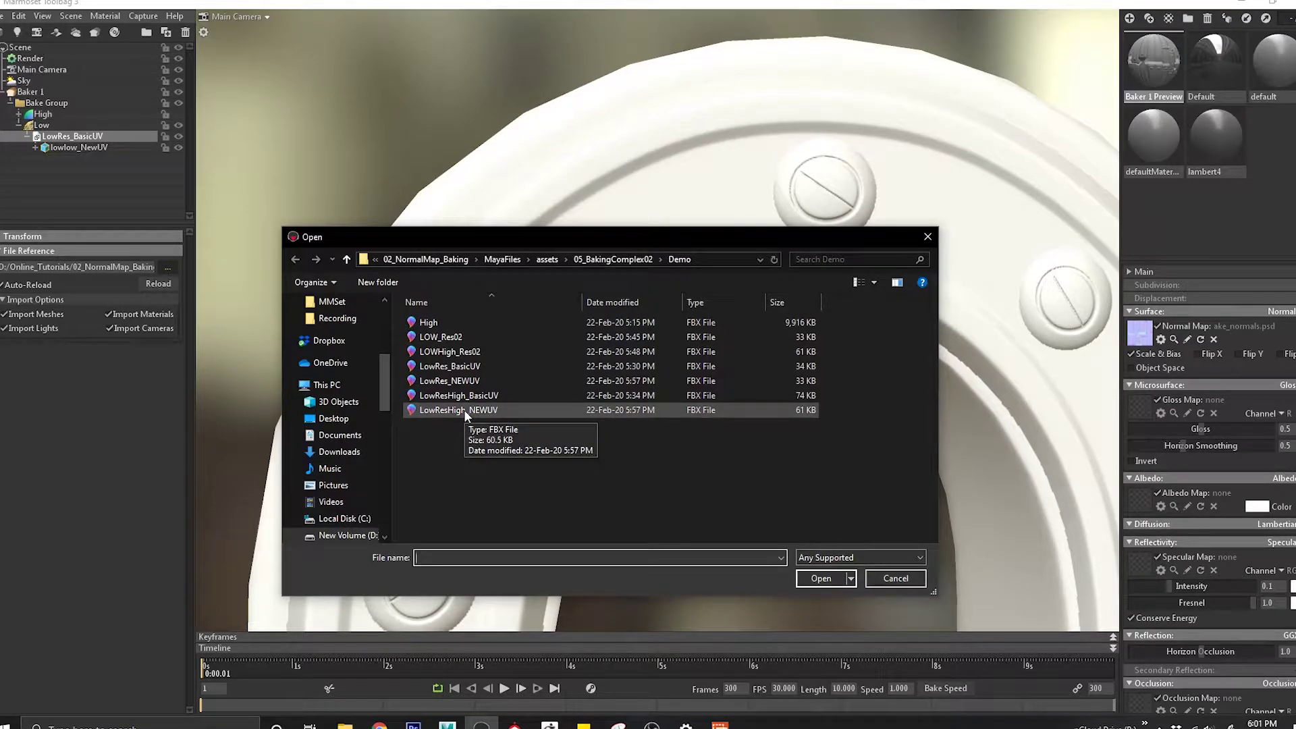
double_click(485, 412)
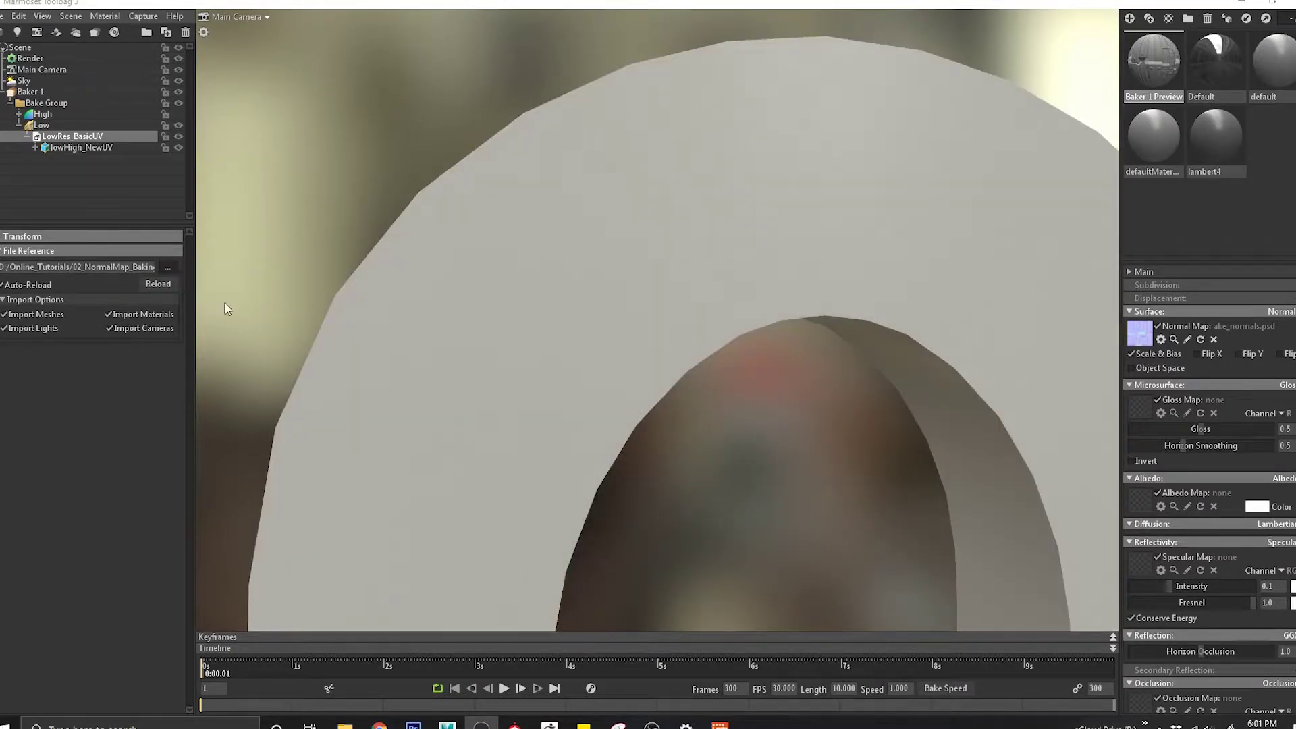
left_click(167, 267)
double_click(485, 408)
left_click(54, 93)
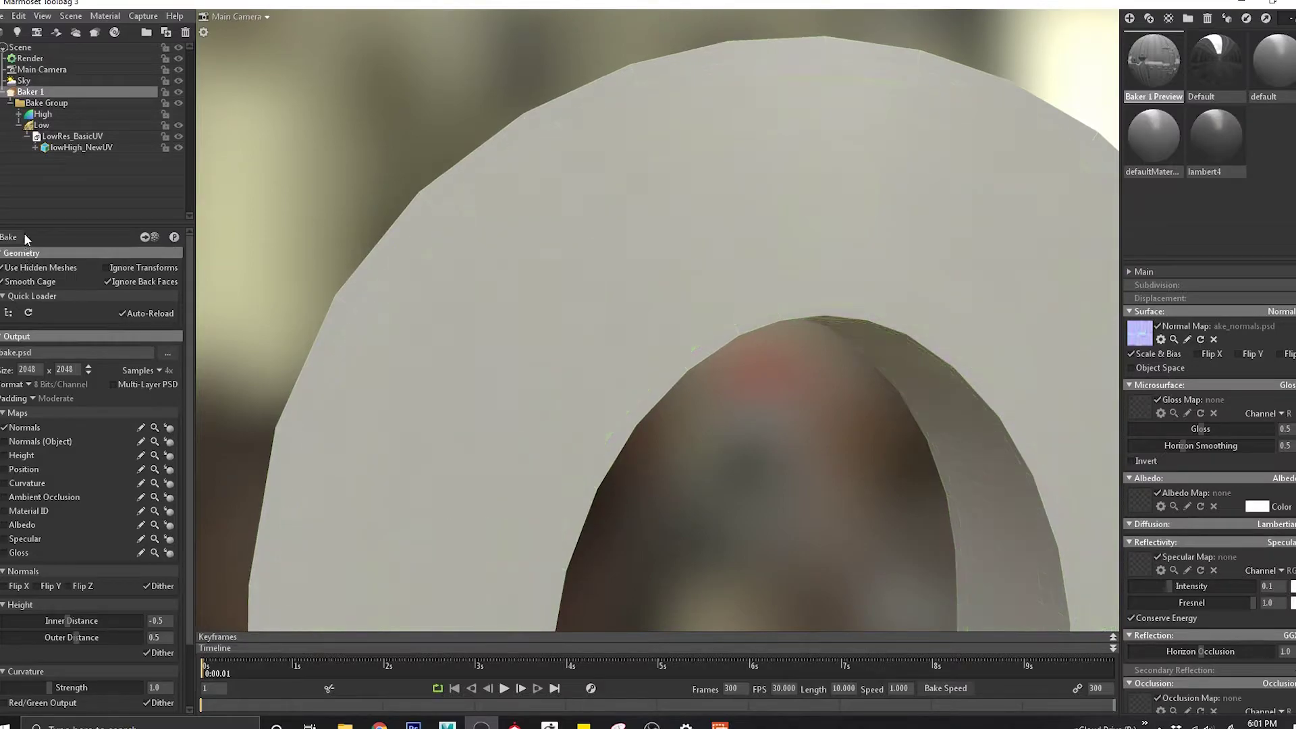
left_click(174, 239)
Set the low mesh's referenced file back to LowRes_NEWUV and rebake the normal map.
left_click(84, 137)
left_click(167, 268)
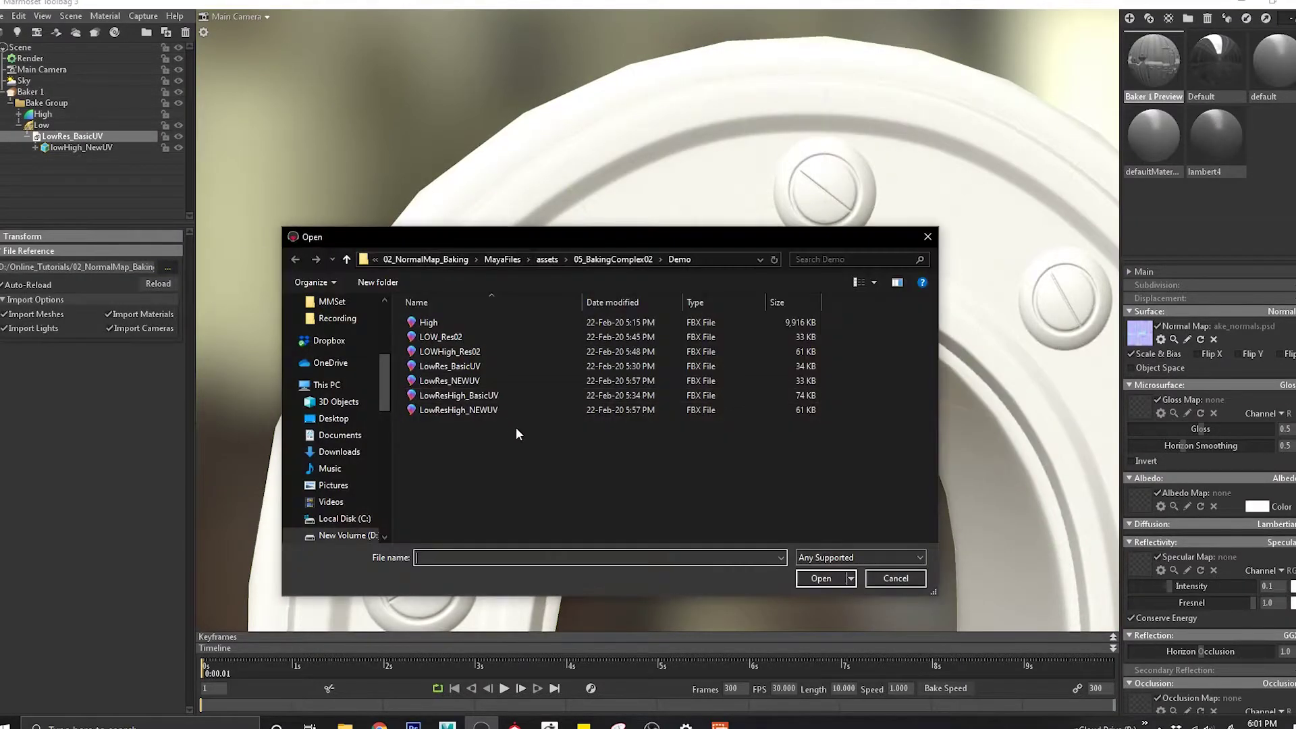
double_click(473, 381)
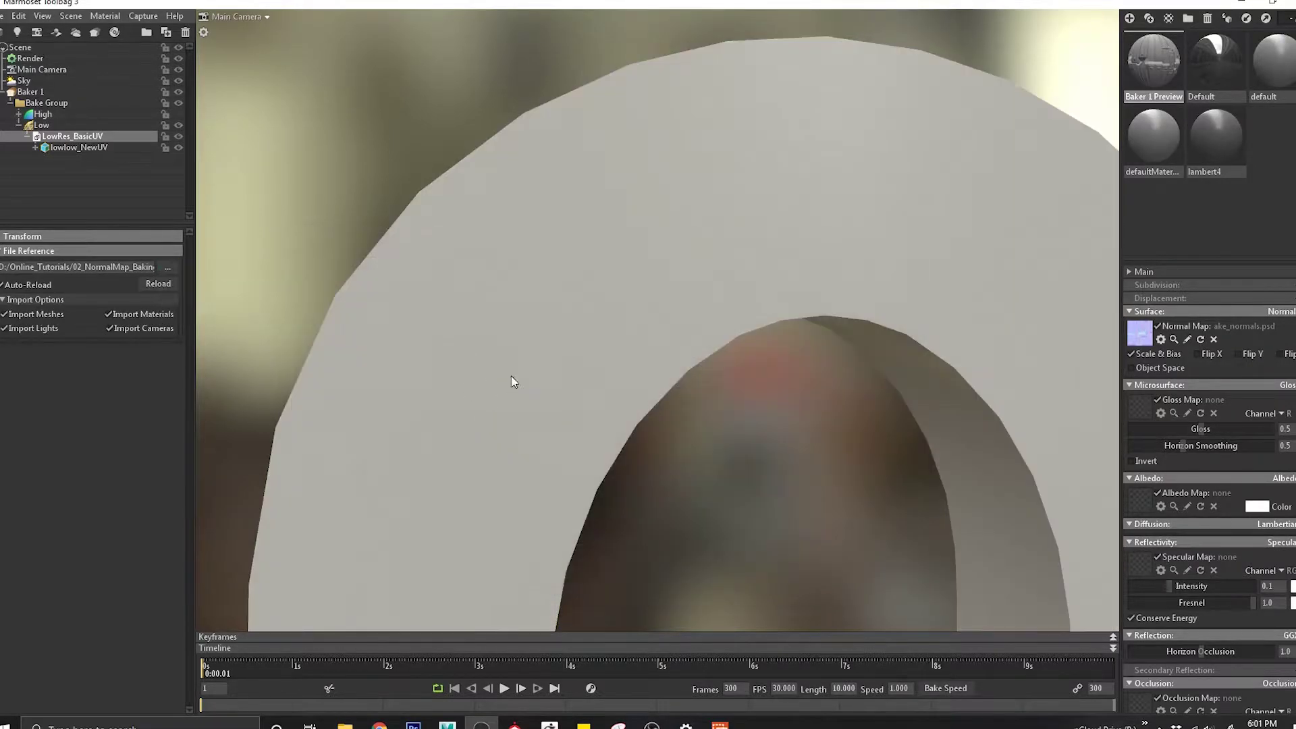
left_click(101, 91)
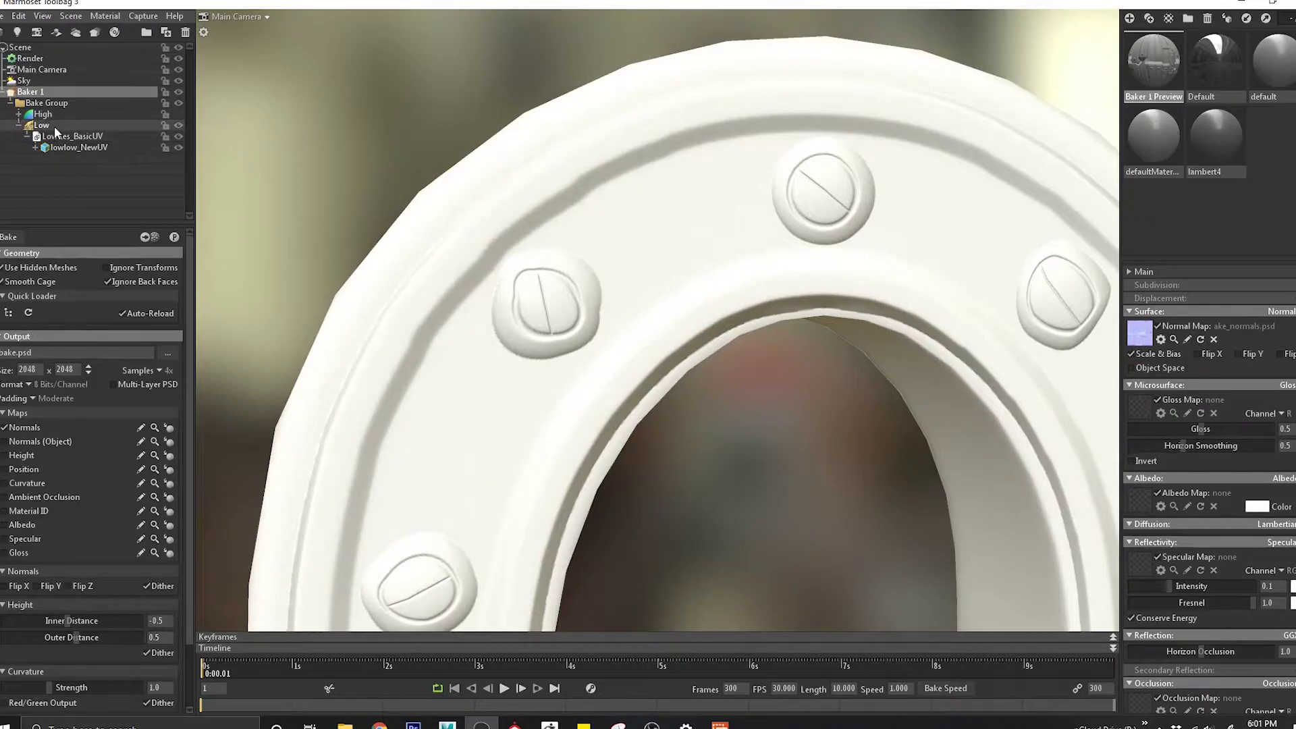
Start skew painting on the Low group and paint the whole upper-left screw to correct its skewed projection.
left_click(54, 127)
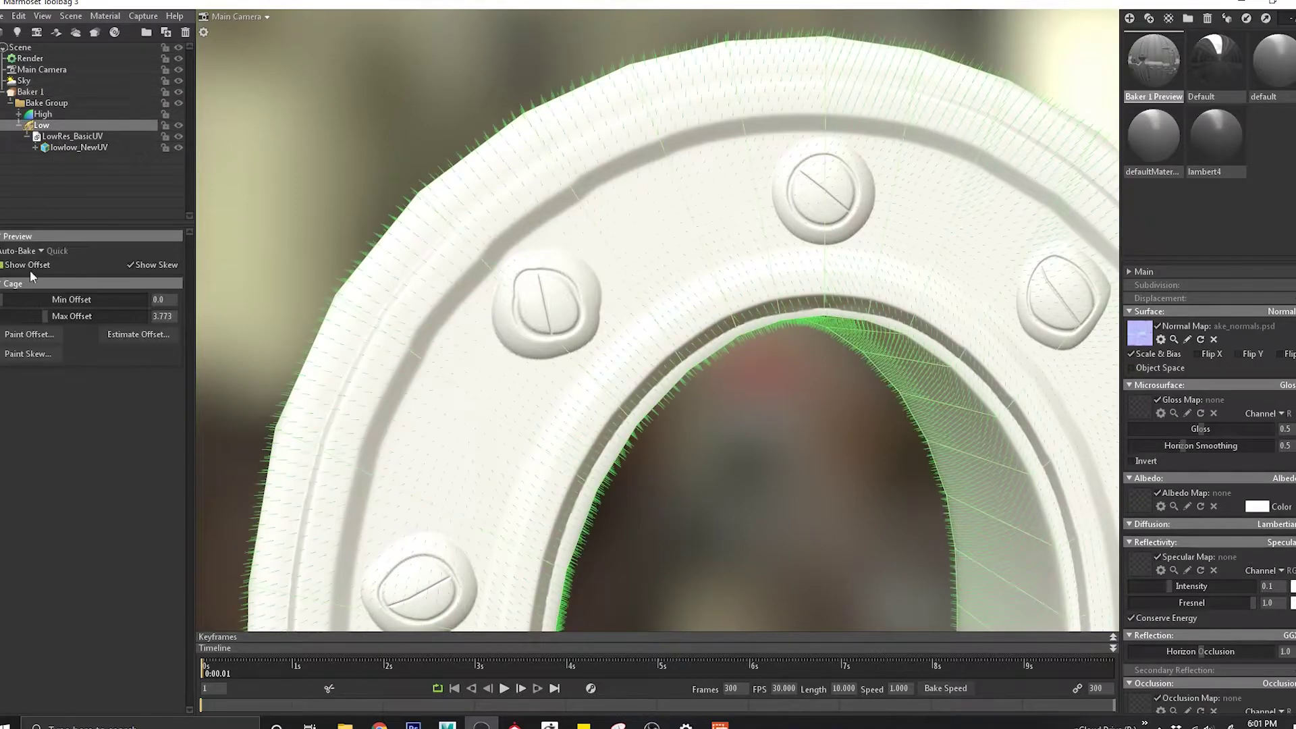
left_click(30, 353)
right_click_drag(527, 310, 600, 320, "alt")
mouse_move(600, 320)
left_mouse_down("alt")
mouse_move(555, 315)
mouse_move(570, 314)
mouse_move(437, 390)
mouse_move(556, 217)
mouse_move(418, 363)
mouse_move(541, 243)
left_mouse_up("alt")
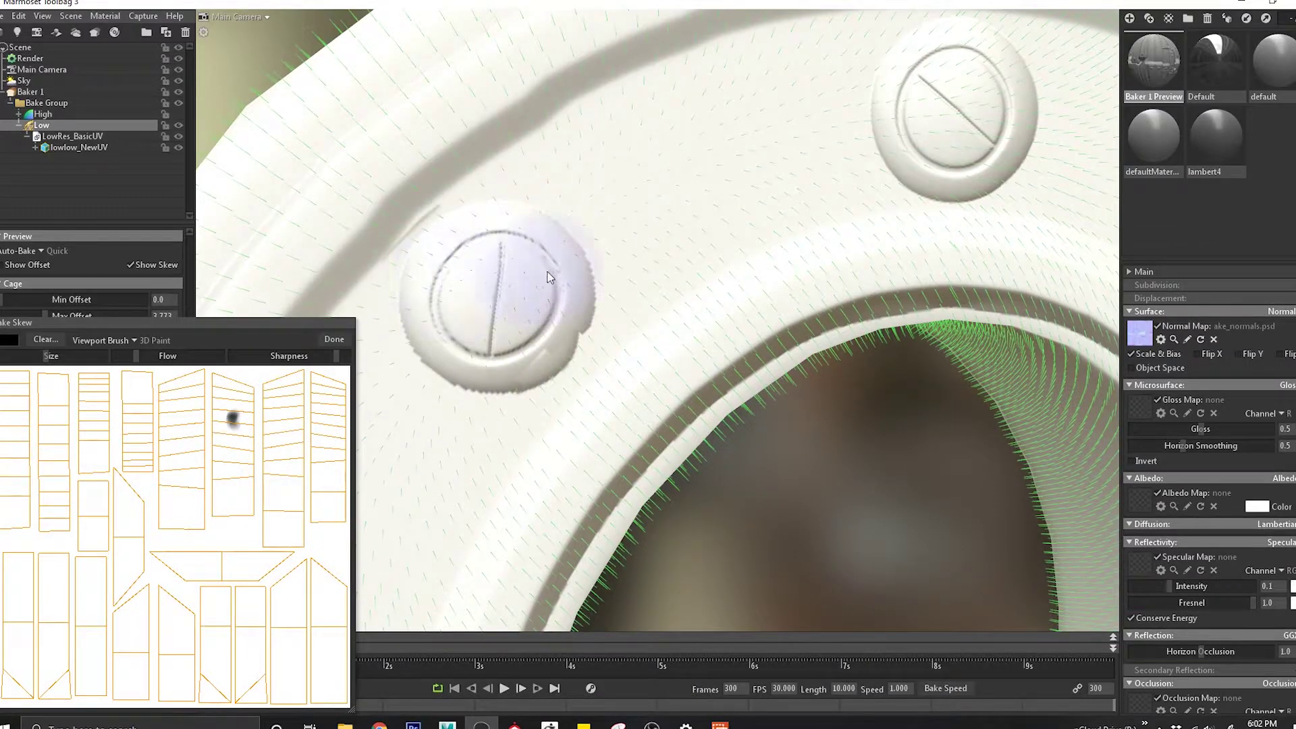
left_click_drag(530, 319, 470, 378)
mouse_move(635, 297)
left_mouse_down("alt")
mouse_move(477, 408)
mouse_move(622, 333)
left_mouse_up("alt")
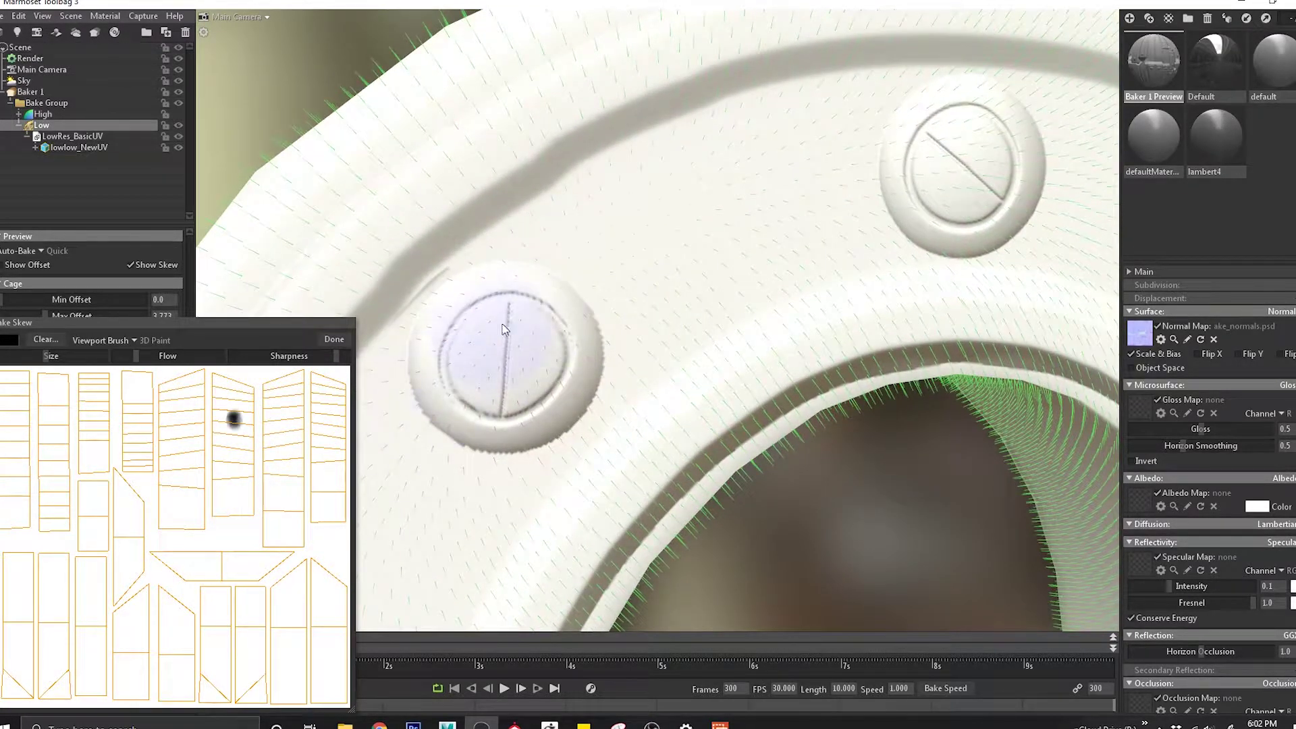
Paint skew correction over the upper-right screw on the arch's front.
left_click_drag(686, 289, 478, 353, "alt")
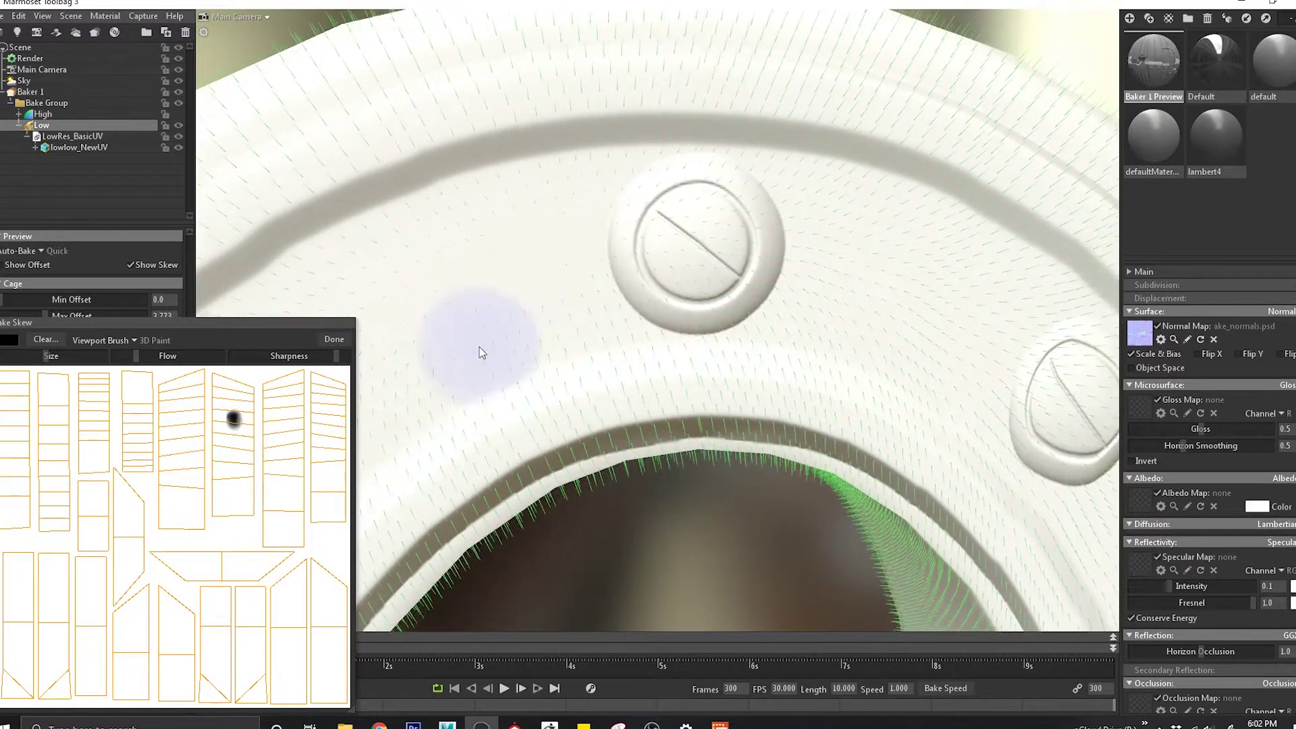
mouse_move(778, 307)
left_mouse_down("alt")
mouse_move(548, 238)
mouse_move(610, 279)
left_mouse_up("alt")
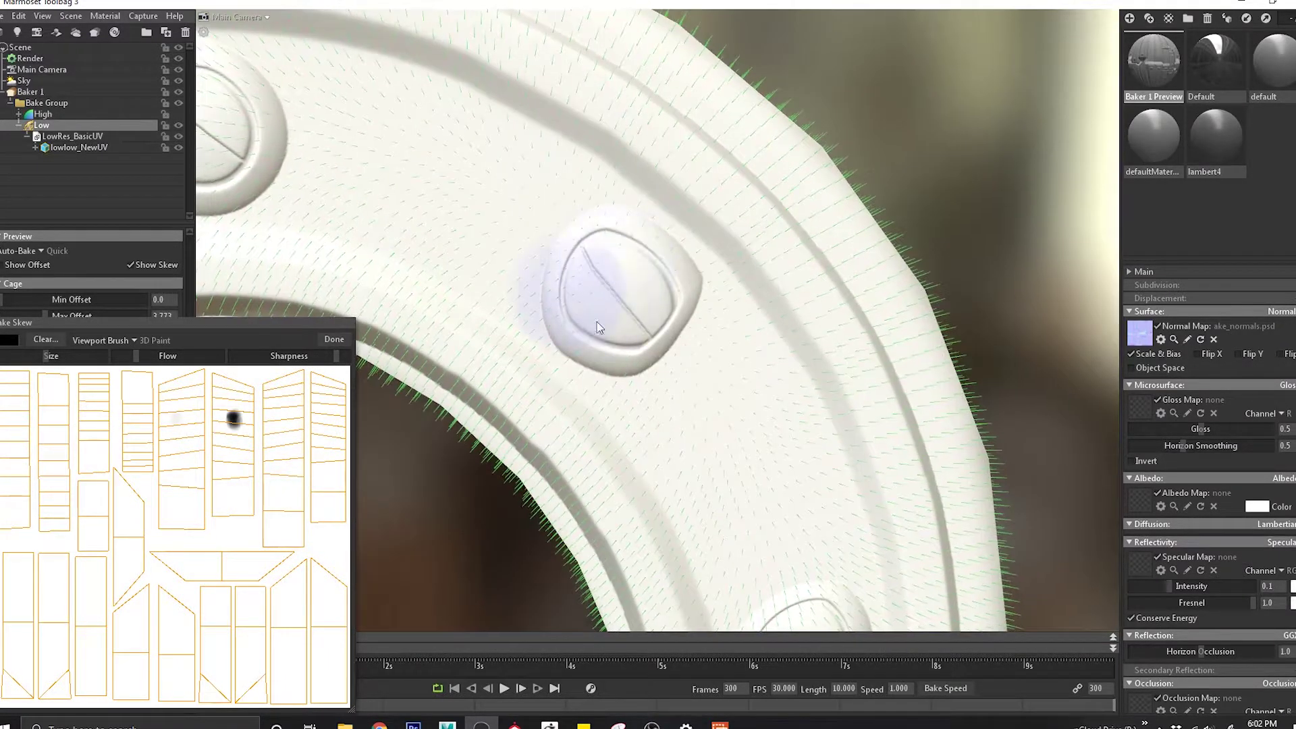
left_click_drag(597, 322, 658, 384)
left_click_drag(613, 296, 611, 277)
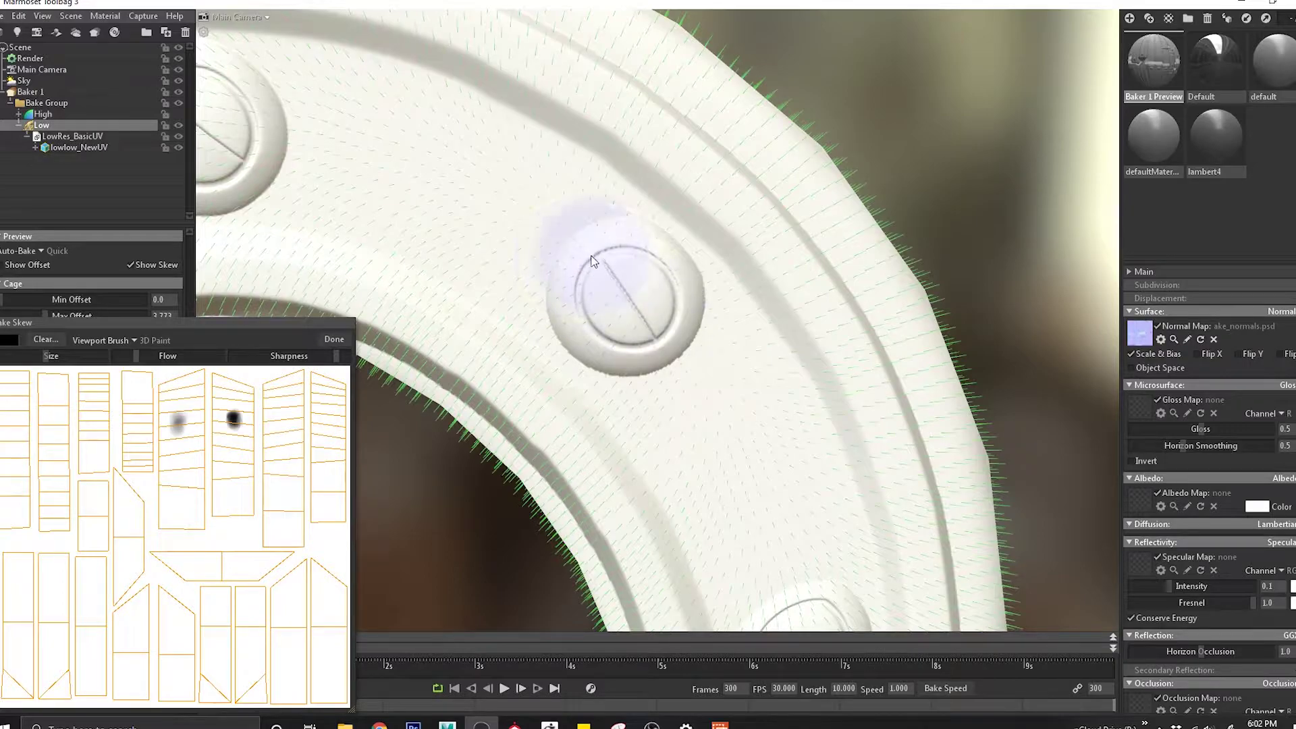
Paint skew correction over the next screw down on the arch's right side.
left_click_drag(747, 509, 587, 168, "alt")
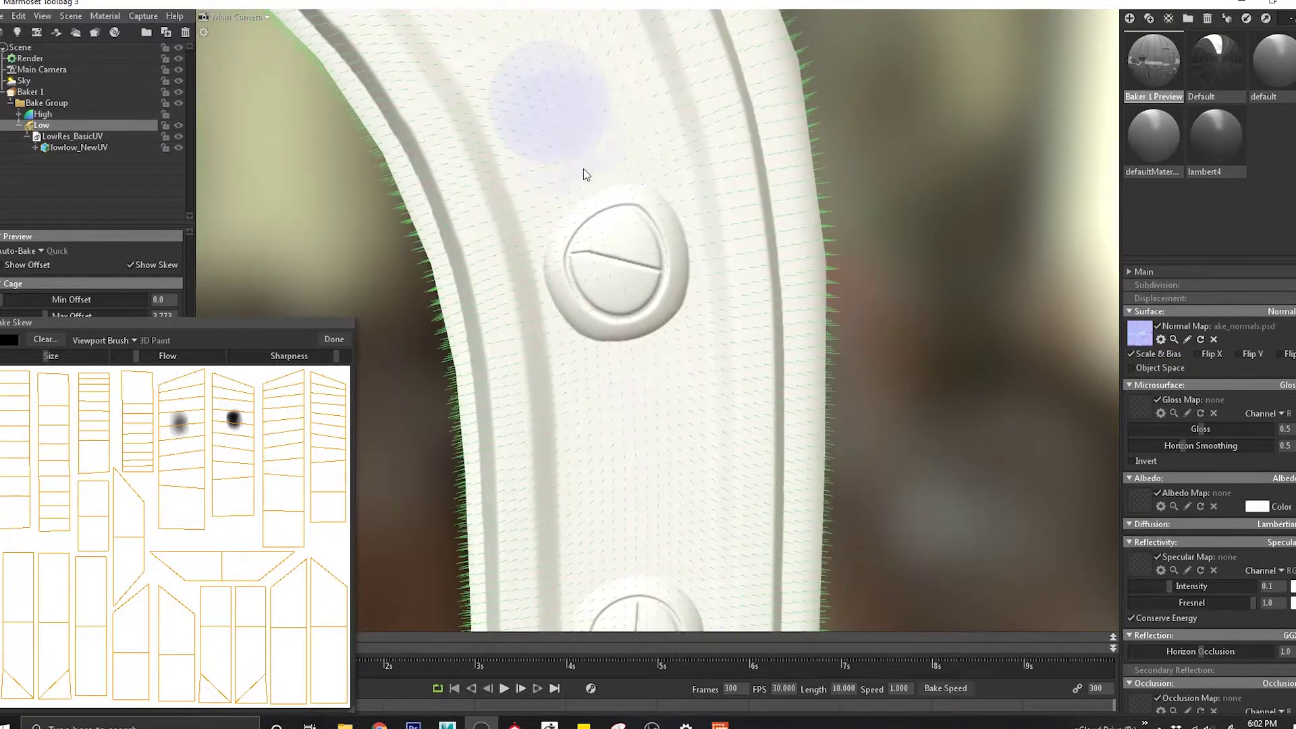
mouse_move(608, 289)
left_mouse_down()
mouse_move(597, 196)
mouse_move(642, 347)
mouse_move(605, 225)
mouse_move(622, 353)
left_mouse_up()
middle_click_drag(640, 492, 649, 325, "alt")
left_click_drag(650, 325, 647, 295, "alt")
middle_click_drag(647, 294, 648, 439, "alt")
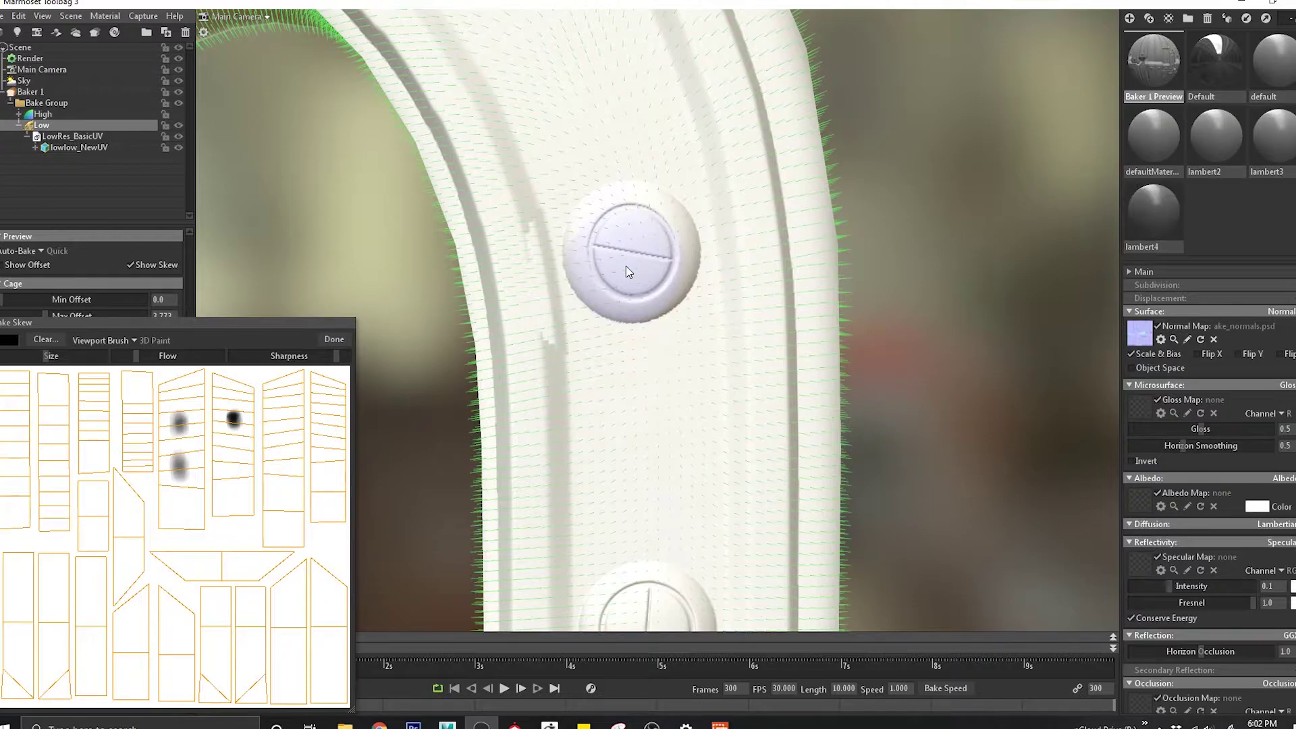
Paint skew correction over the screw below the upper-left one on the arch's left side.
right_click_drag(665, 435, 622, 384, "alt")
middle_click_drag(500, 403, 557, 362, "alt")
left_click_drag(556, 361, 620, 410, "alt")
middle_click_drag(619, 409, 622, 380, "alt")
left_click_drag(623, 379, 640, 398, "alt")
right_click_drag(640, 398, 611, 379, "alt")
left_click_drag(611, 379, 703, 484, "alt")
right_click_drag(703, 484, 594, 419, "alt")
middle_click_drag(595, 419, 865, 312, "alt")
mouse_move(867, 318)
right_mouse_down()
mouse_move(781, 376)
mouse_move(914, 454)
mouse_move(668, 275)
mouse_move(706, 251)
mouse_move(660, 342)
mouse_move(584, 223)
right_mouse_up()
middle_click_drag(584, 223, 619, 273, "alt")
left_click_drag(550, 316, 549, 334)
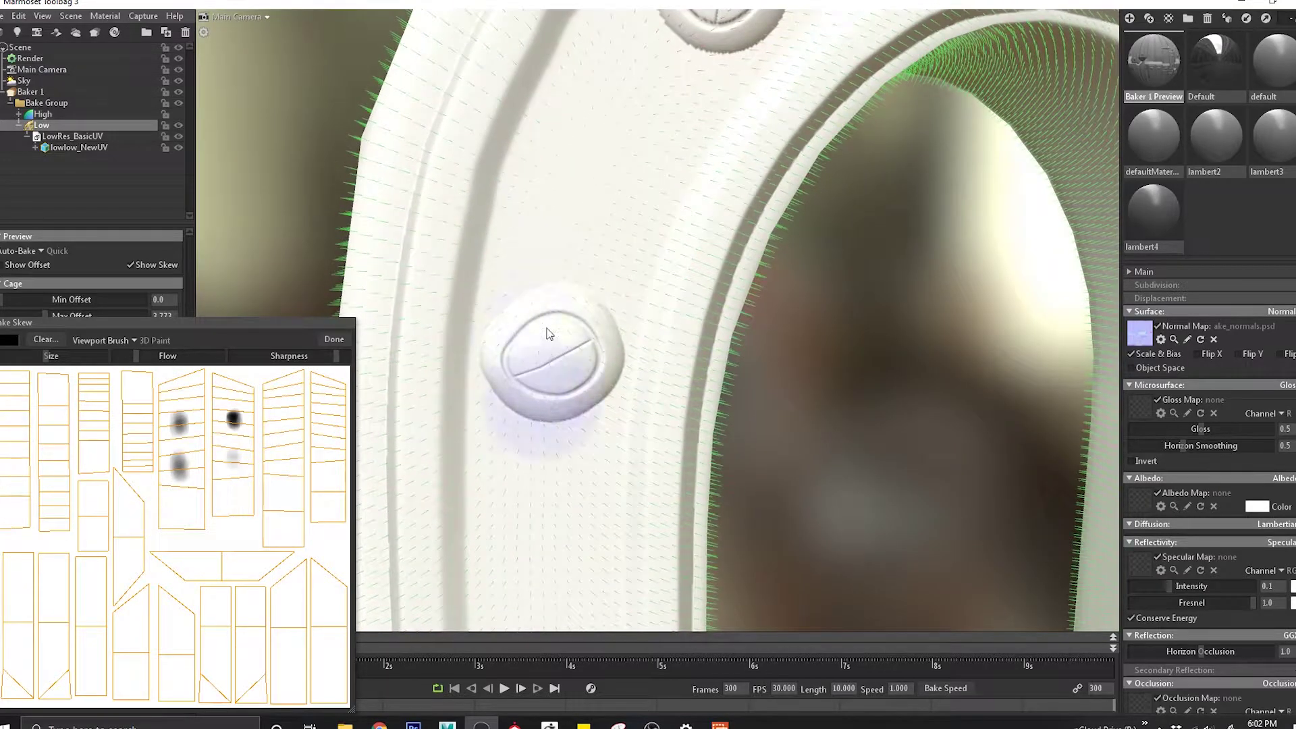
left_click_drag(538, 404, 543, 345)
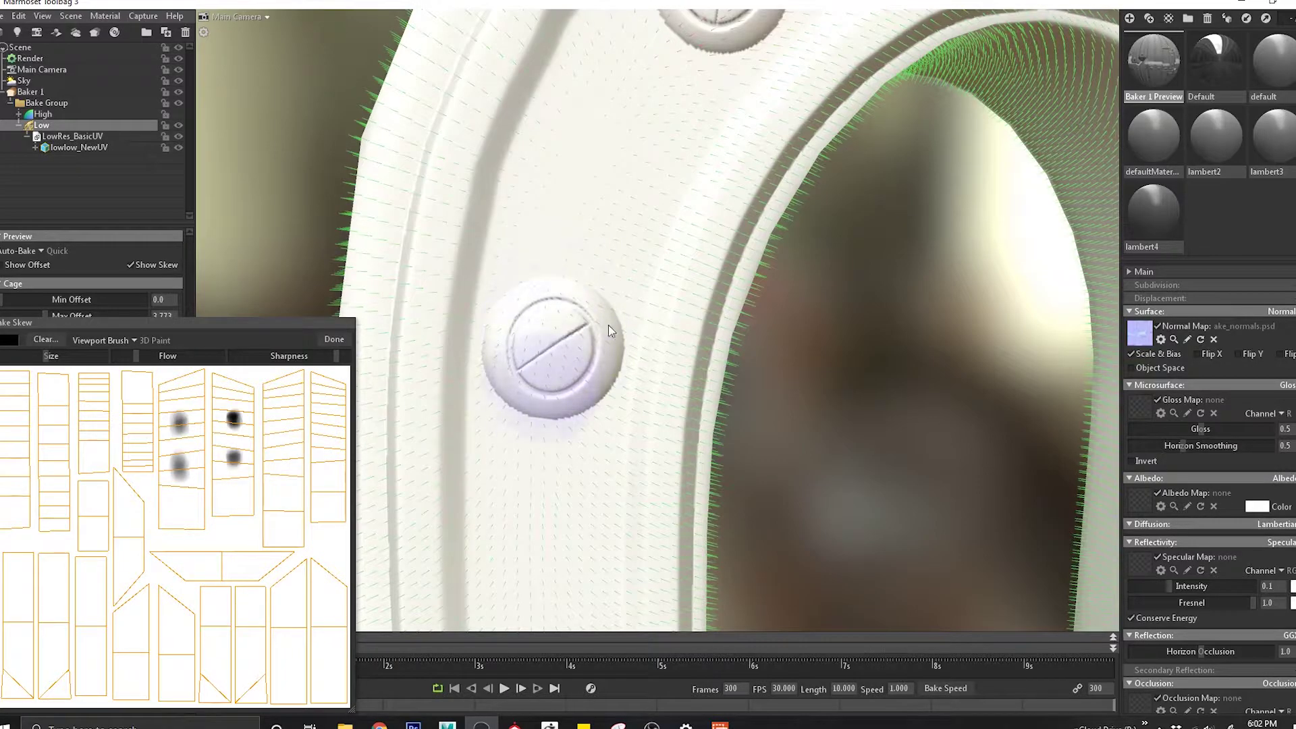
Examine the outer groove around the painted upper-left screw, finish skew painting and select the LowRes_BasicUV file reference.
right_click_drag(568, 372, 616, 419)
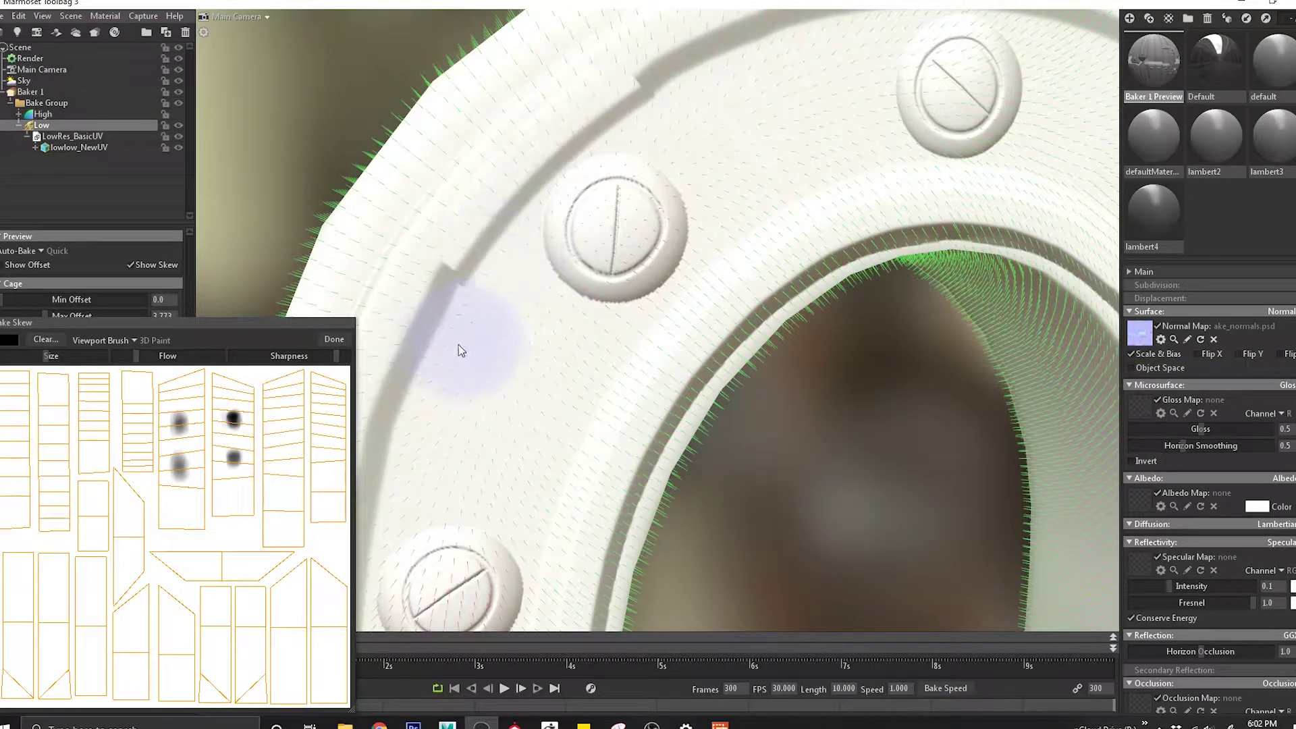
middle_click_drag(531, 226, 530, 356, "alt")
mouse_move(536, 345)
left_mouse_down("alt")
mouse_move(651, 300)
mouse_move(593, 312)
mouse_move(587, 203)
left_mouse_up("alt")
mouse_move(629, 346)
left_mouse_down("alt")
mouse_move(533, 431)
mouse_move(608, 348)
left_mouse_up("alt")
left_click_drag(651, 275, 375, 343, "alt")
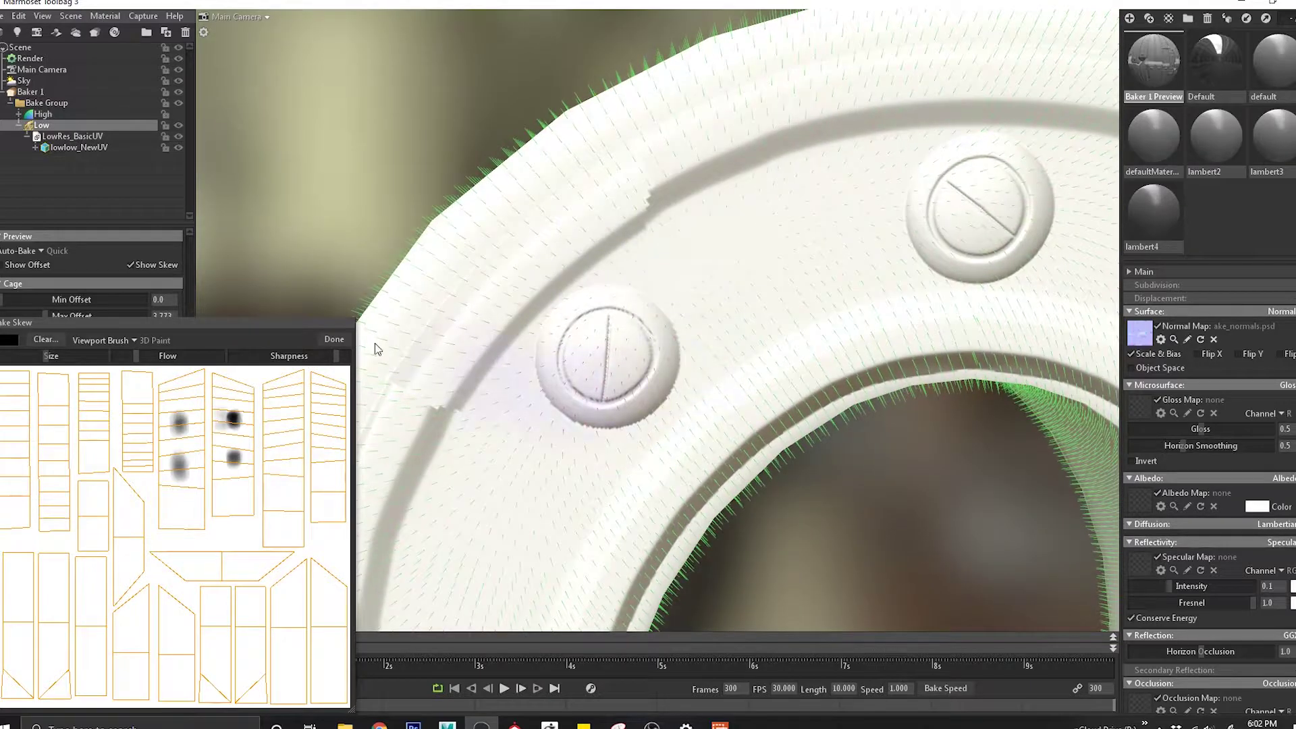
left_click(334, 339)
left_click(46, 138)
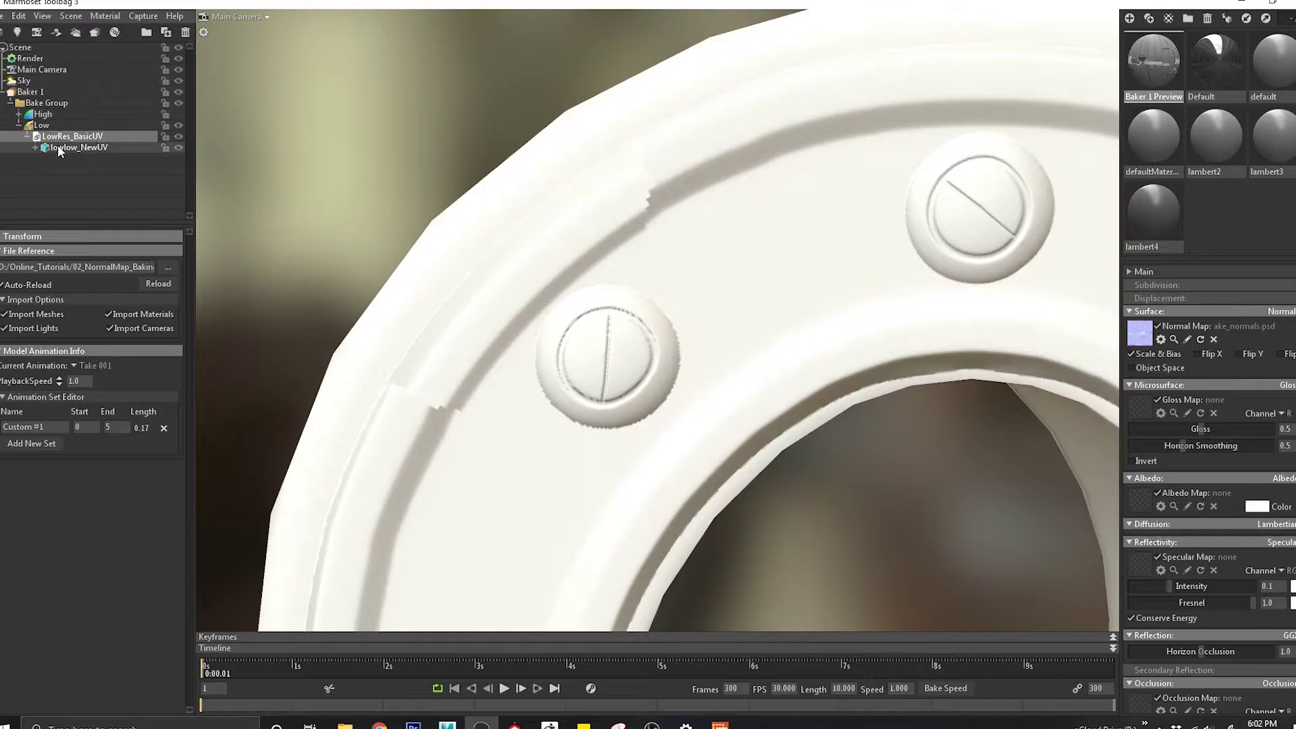
Clear the low mesh's painted skew map, finish skew painting and browse for the LowRes_BasicUV reference's model file.
left_click(43, 126)
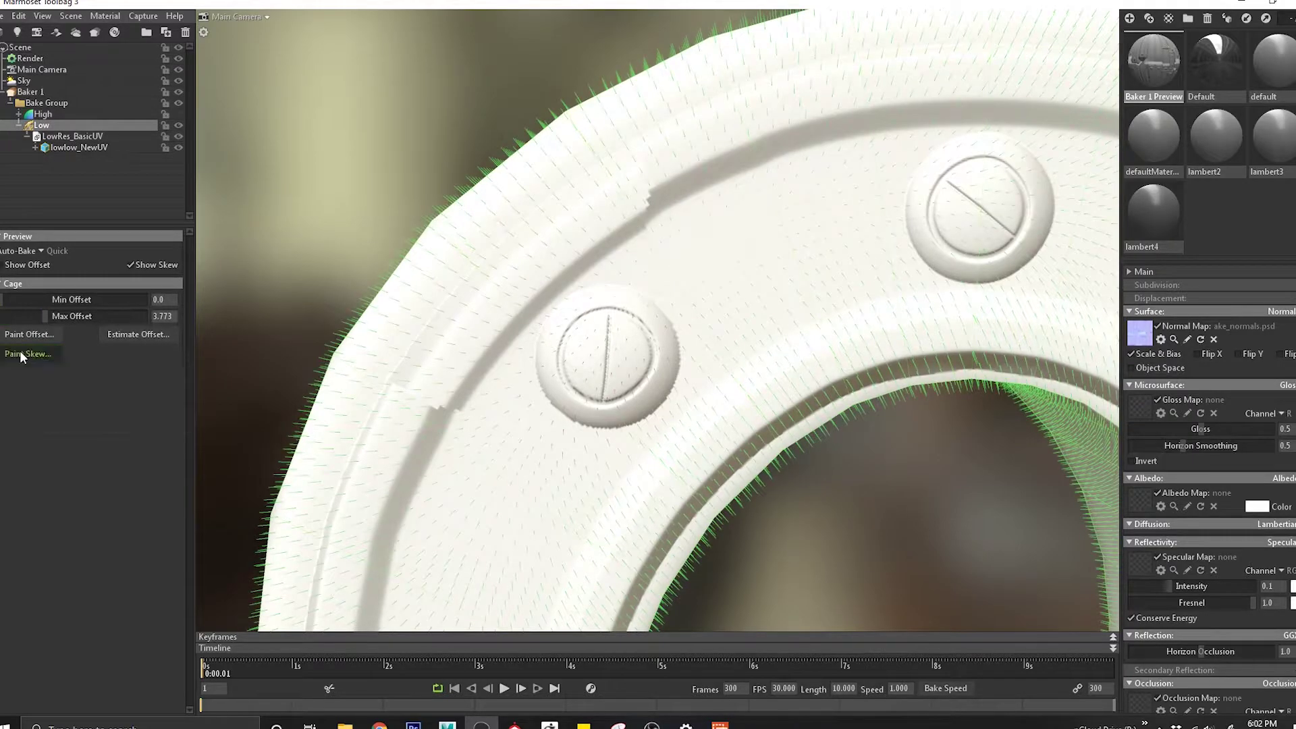
left_click(26, 354)
left_click(45, 340)
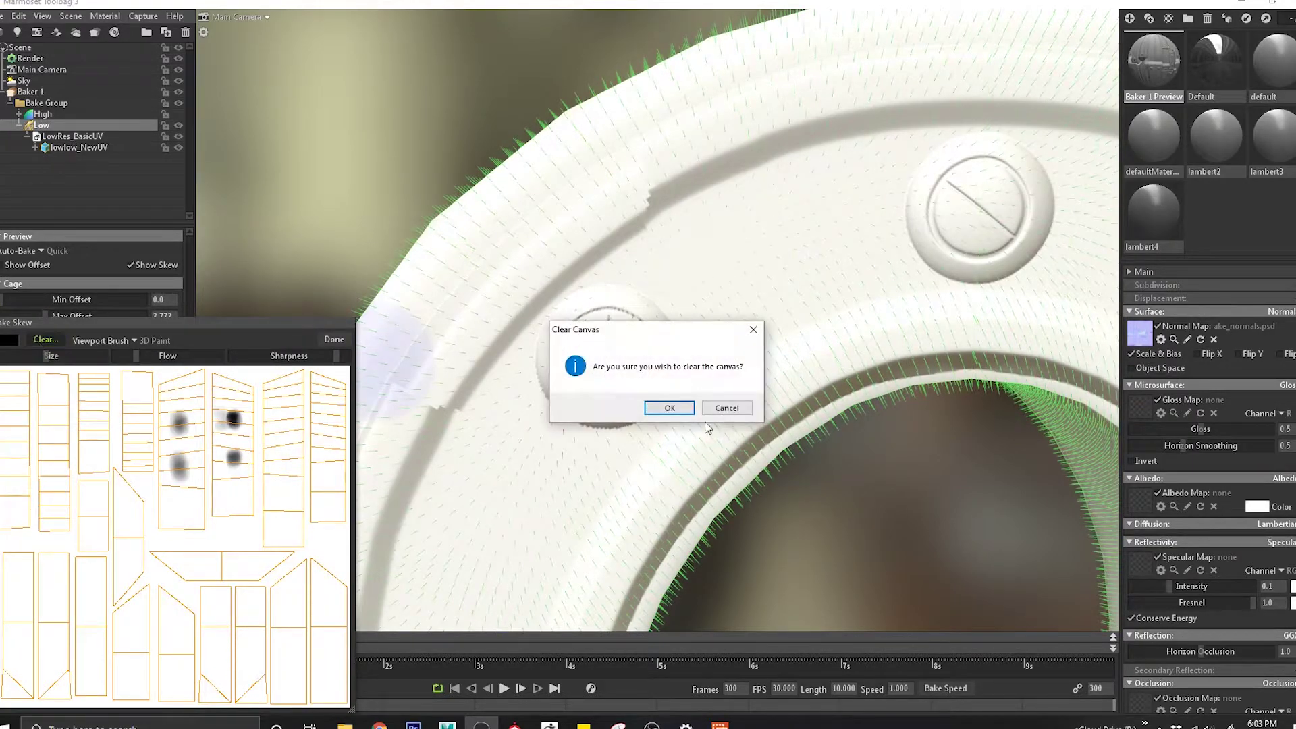
left_click(667, 408)
left_click(334, 339)
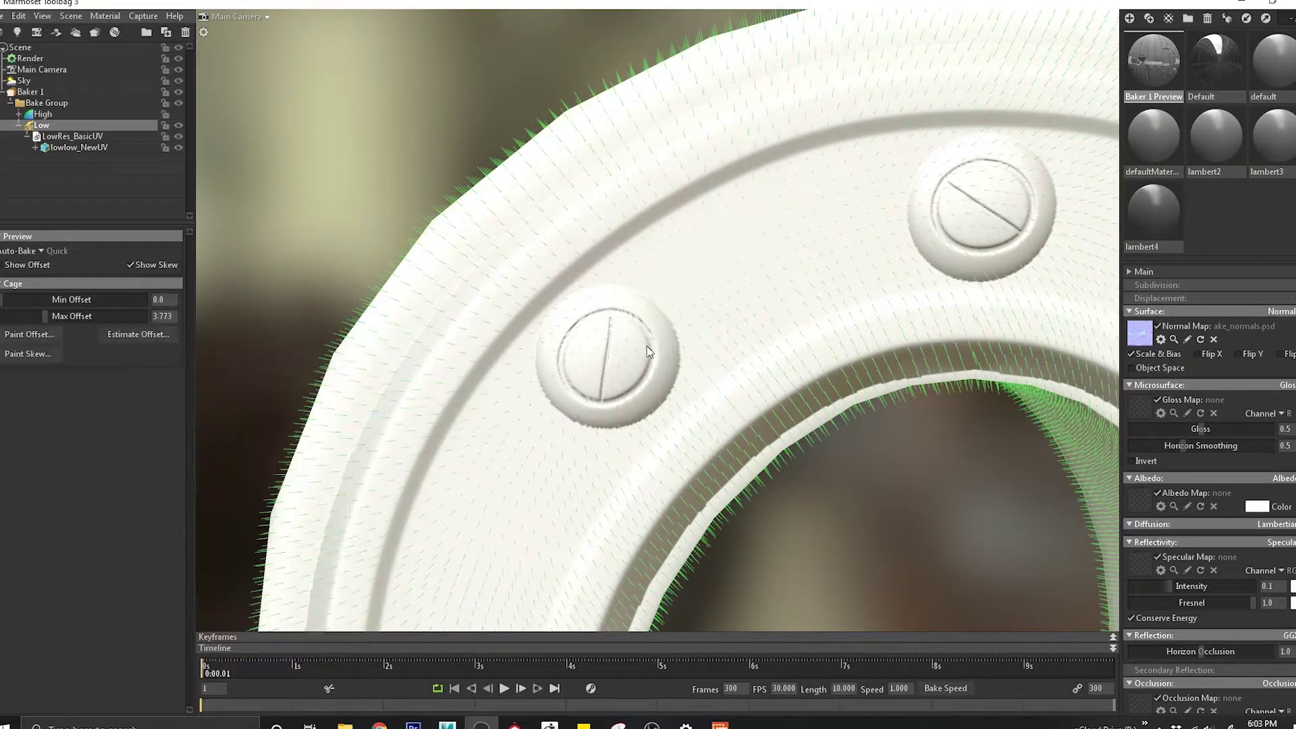
left_click(73, 136)
left_click(168, 267)
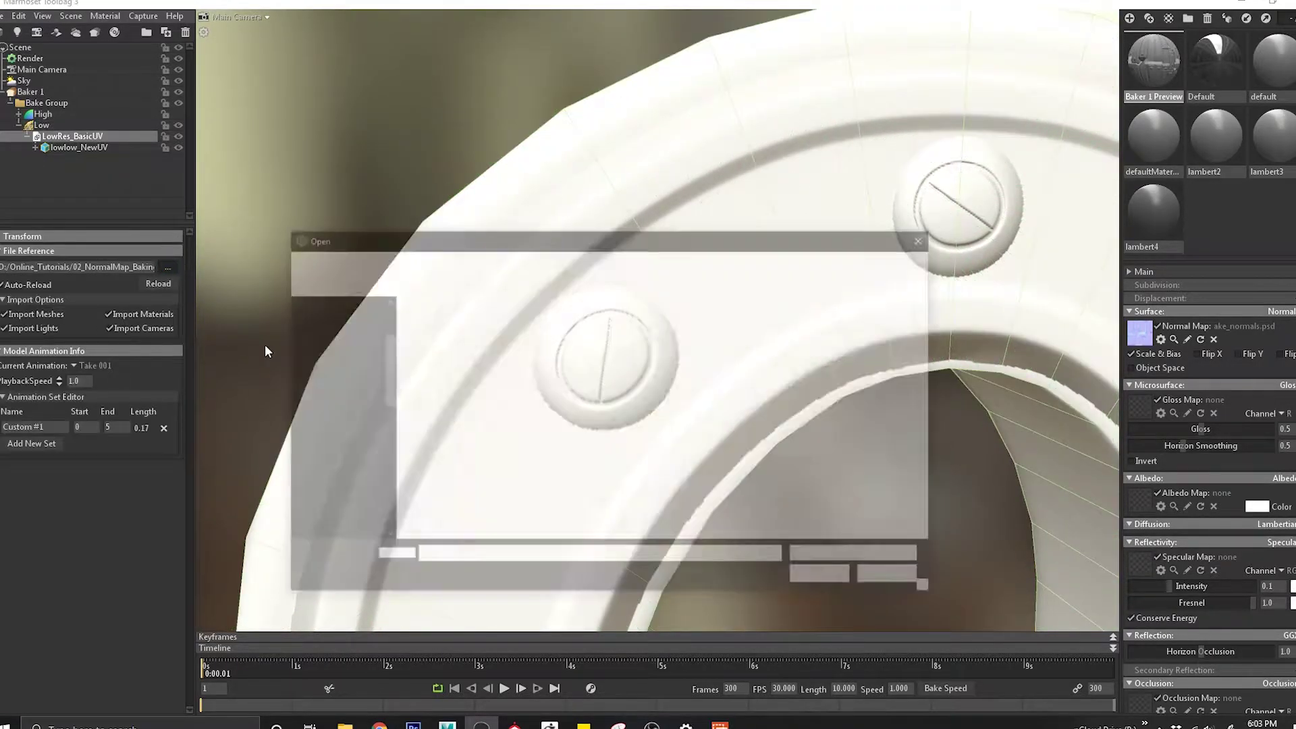
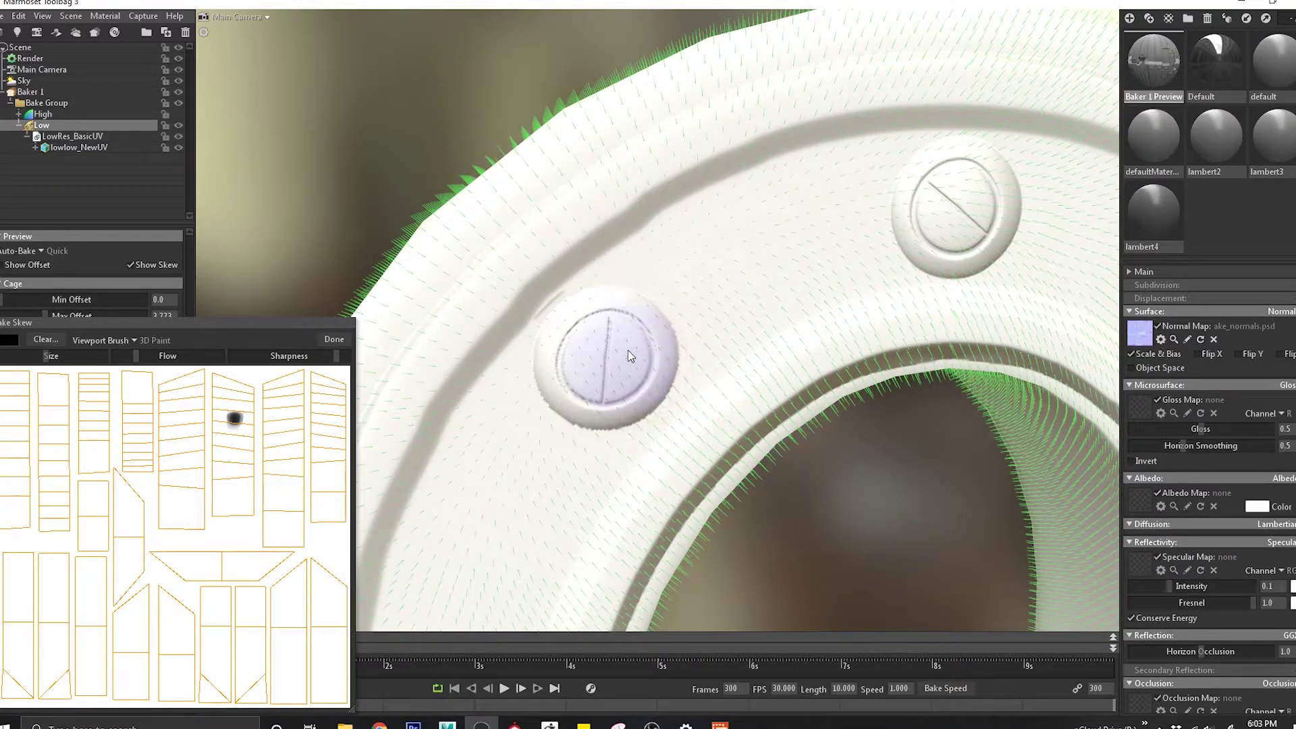
Paint skew correction over the upper-right screw on the arch's front.
left_click_drag(603, 364, 571, 345, "alt")
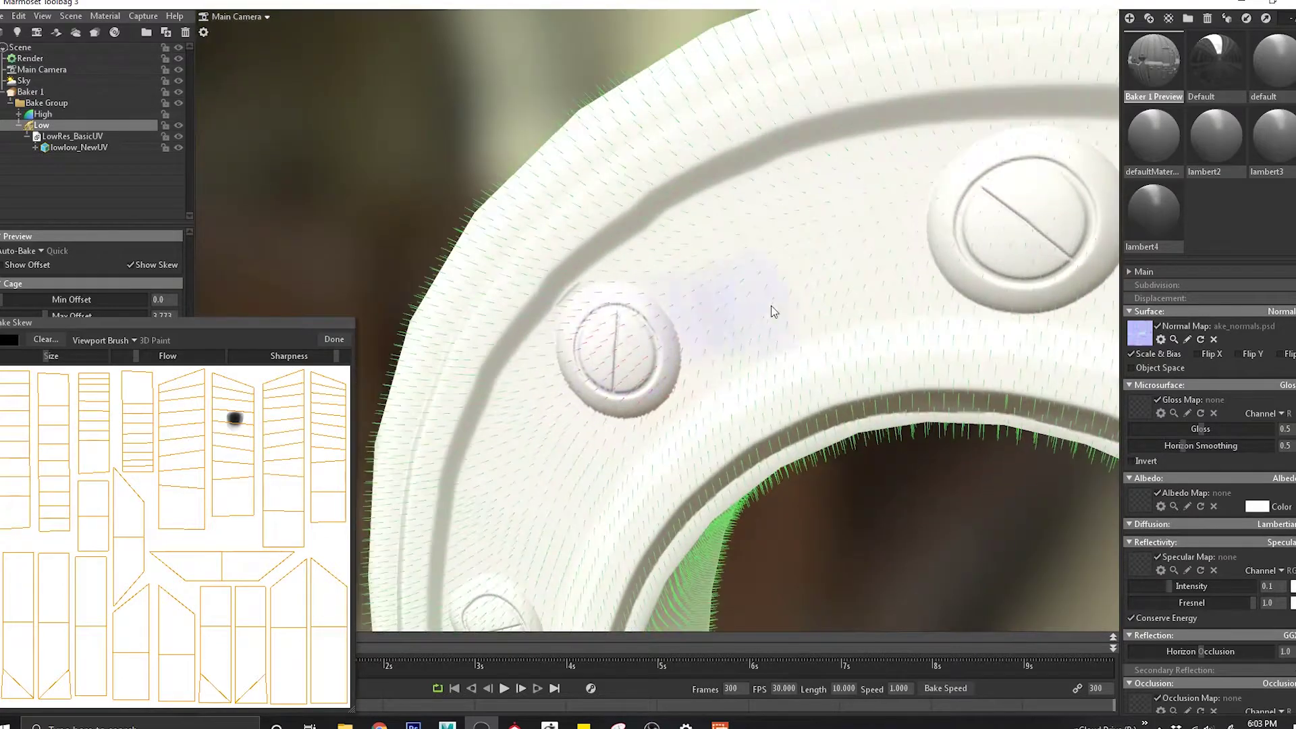
middle_click_drag(1080, 238, 625, 306, "alt")
left_click_drag(625, 308, 689, 290, "alt")
middle_click_drag(1073, 466, 645, 292, "alt")
mouse_move(557, 352)
left_mouse_down()
mouse_move(595, 283)
mouse_move(564, 233)
mouse_move(692, 366)
mouse_move(601, 268)
left_mouse_up()
Paint skew correction over the second screws down on the arch's right and left sides.
mouse_move(747, 434)
left_mouse_down("alt")
mouse_move(709, 376)
mouse_move(723, 332)
mouse_move(695, 360)
mouse_move(611, 237)
mouse_move(652, 318)
mouse_move(699, 359)
mouse_move(655, 208)
mouse_move(683, 275)
mouse_move(695, 217)
mouse_move(710, 329)
left_mouse_up("alt")
left_click_drag(686, 378, 665, 225, "alt")
middle_click_drag(662, 220, 621, 407, "alt")
right_click_drag(621, 408, 592, 343, "alt")
mouse_move(566, 214)
left_mouse_down()
mouse_move(553, 170)
mouse_move(534, 238)
mouse_move(521, 216)
left_mouse_up()
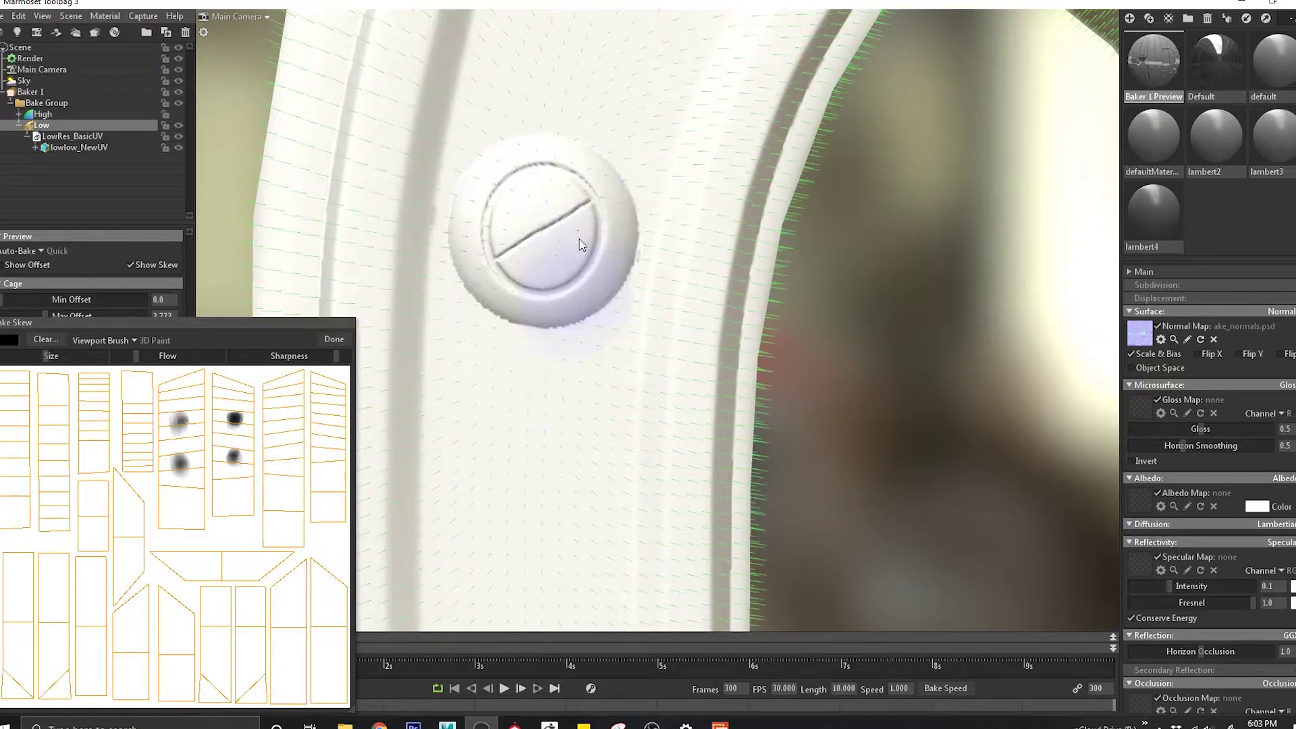
Review the painted screws across the whole arch, finish skew painting and select the lowlow_NewUV mesh.
right_click_drag(577, 277, 607, 389, "alt")
left_click_drag(608, 388, 759, 405, "alt")
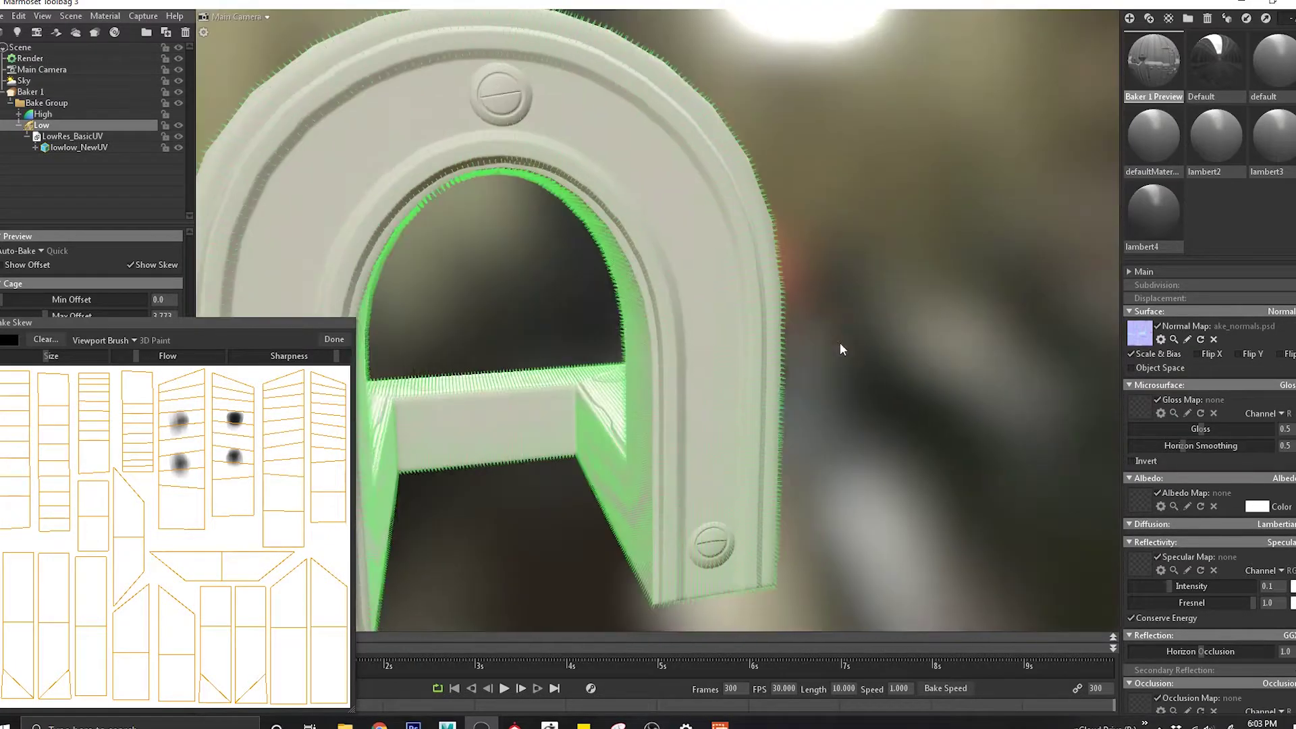
middle_click_drag(758, 405, 726, 216, "alt")
left_click_drag(726, 216, 605, 220, "alt")
mouse_move(776, 348)
left_mouse_down("alt")
mouse_move(736, 306)
mouse_move(894, 274)
mouse_move(747, 379)
mouse_move(703, 449)
mouse_move(642, 434)
mouse_move(651, 353)
mouse_move(674, 375)
mouse_move(703, 454)
mouse_move(911, 440)
mouse_move(758, 429)
mouse_move(662, 368)
mouse_move(831, 424)
mouse_move(593, 241)
mouse_move(807, 365)
mouse_move(756, 357)
left_mouse_up("alt")
left_click(335, 339)
left_click_drag(586, 366, 635, 308, "alt")
left_click(599, 290)
left_click(79, 147)
middle_click_drag(679, 327, 683, 440, "alt")
Switch to Maya, hide the lowHigh_NewUV arch and select the lowlow_NewUV arch.
key("alt+Tab")
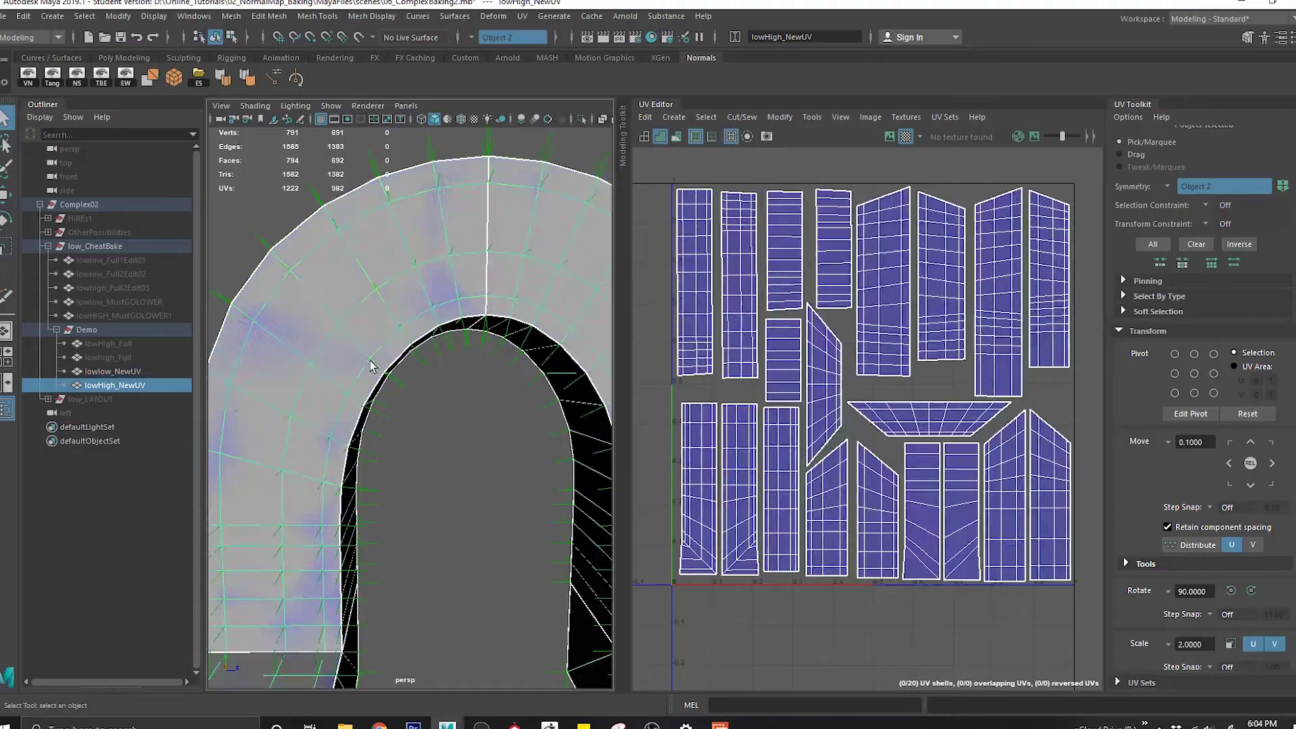
left_click_drag(284, 378, 306, 348, "alt")
key("h")
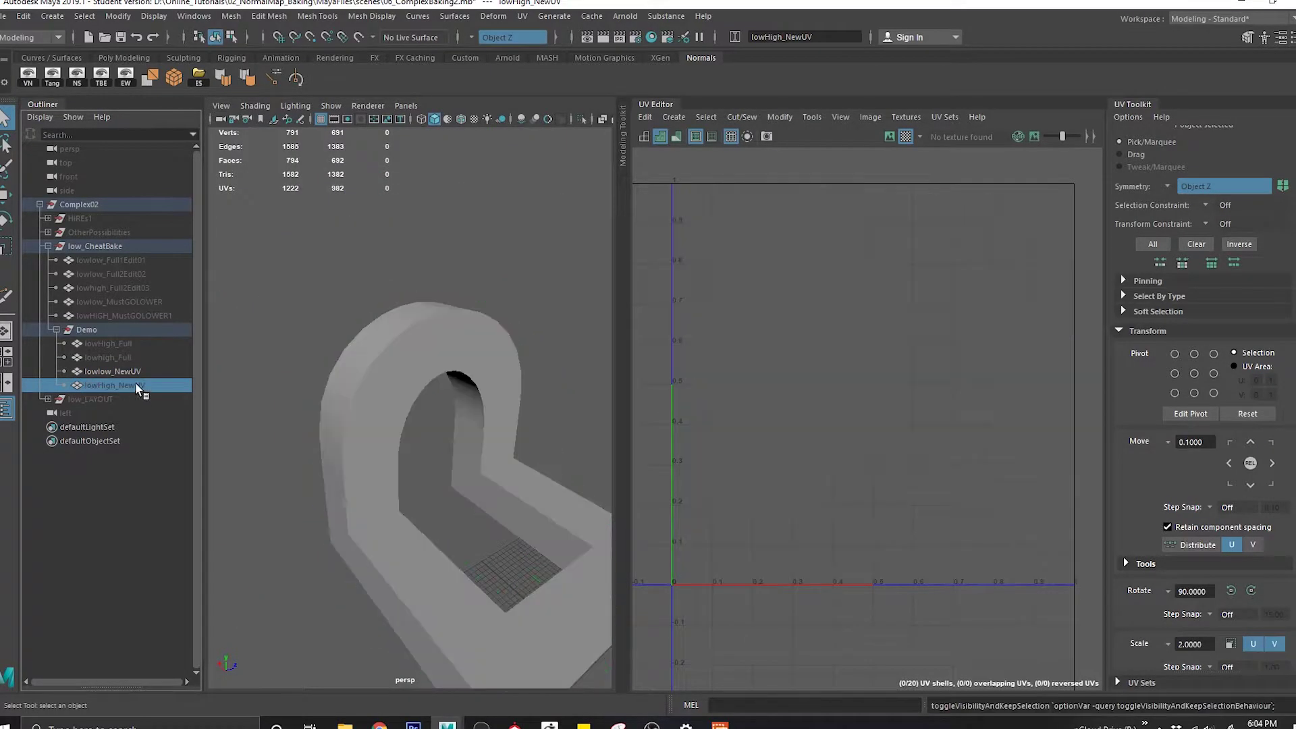
left_click(135, 372)
left_click_drag(451, 380, 404, 365, "alt")
middle_click_drag(404, 365, 419, 399, "alt")
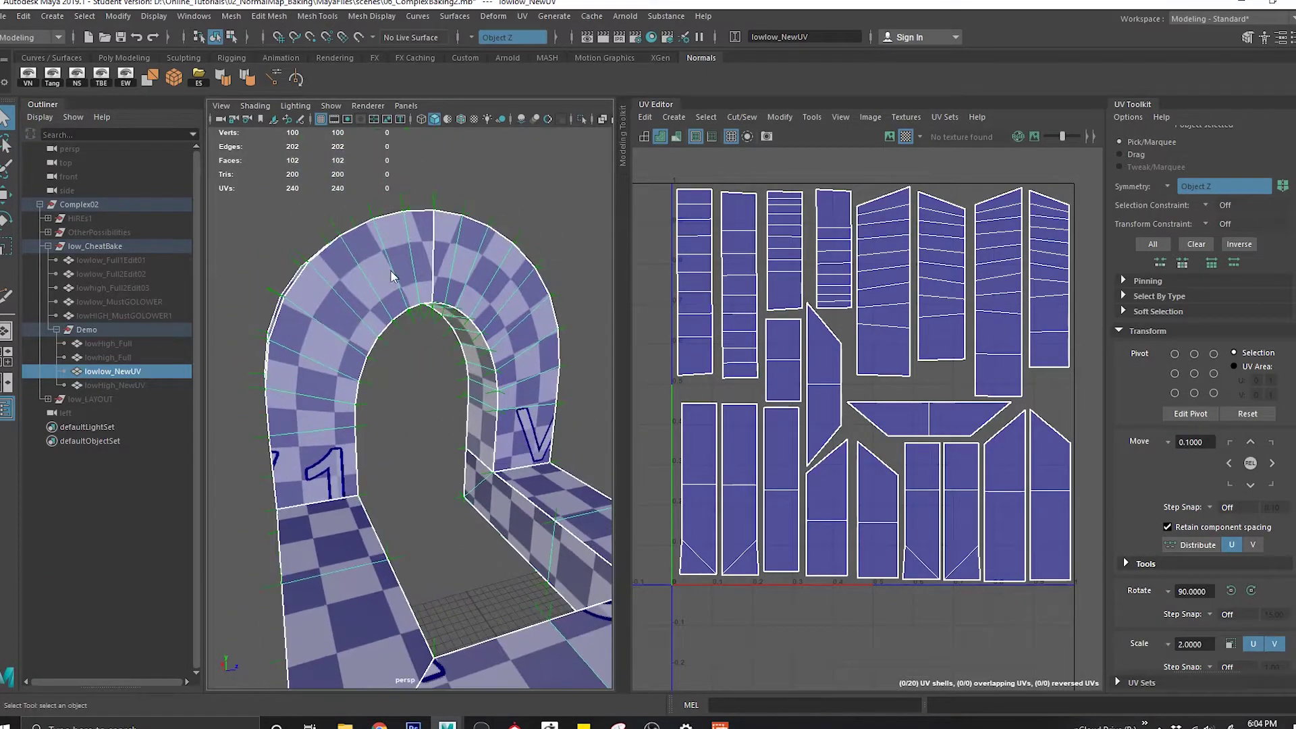
Insert lengthwise edge loops through the middle of the arch's faces with Multi-Cut and return to object selection.
right_click_drag(391, 296, 350, 298, "shift")
left_click(335, 296, "ctrl")
left_click_drag(335, 295, 472, 274, "alt")
left_click(473, 275, "ctrl")
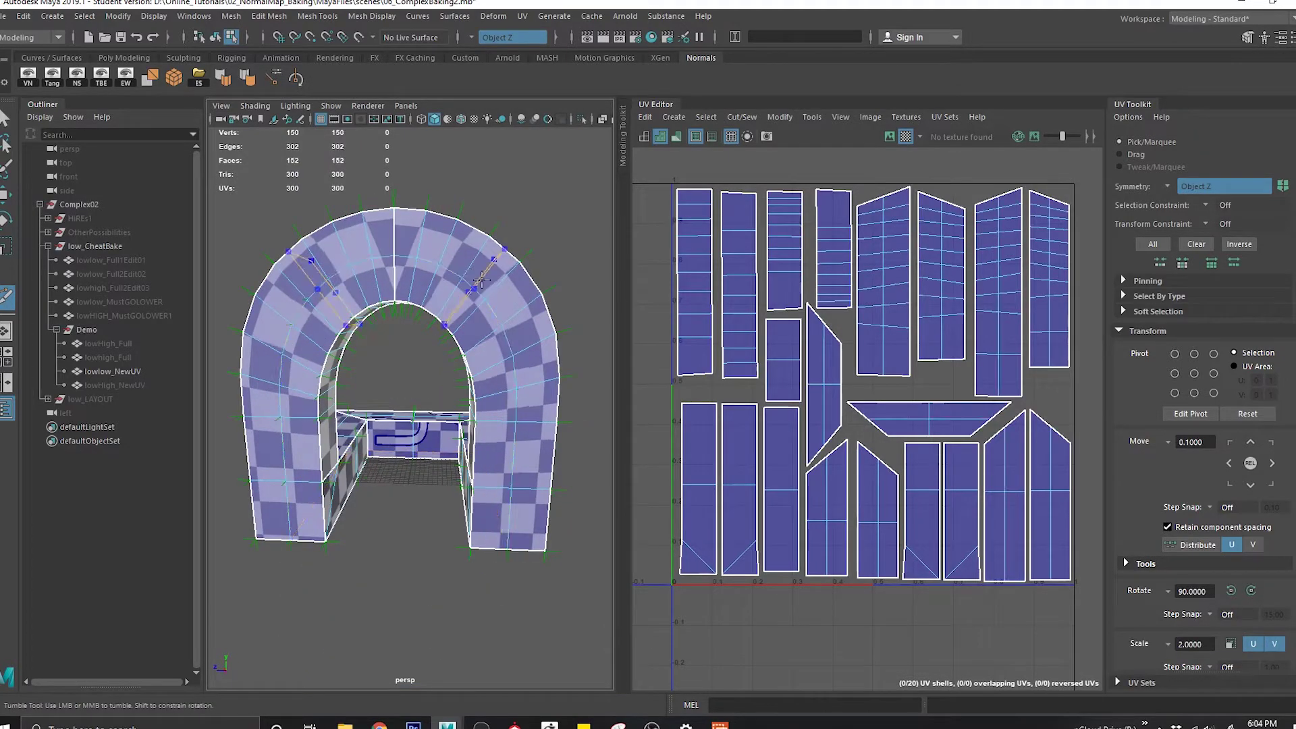
left_click_drag(538, 395, 291, 329, "alt")
right_click_drag(307, 312, 392, 282)
left_click_drag(370, 371, 419, 374, "alt")
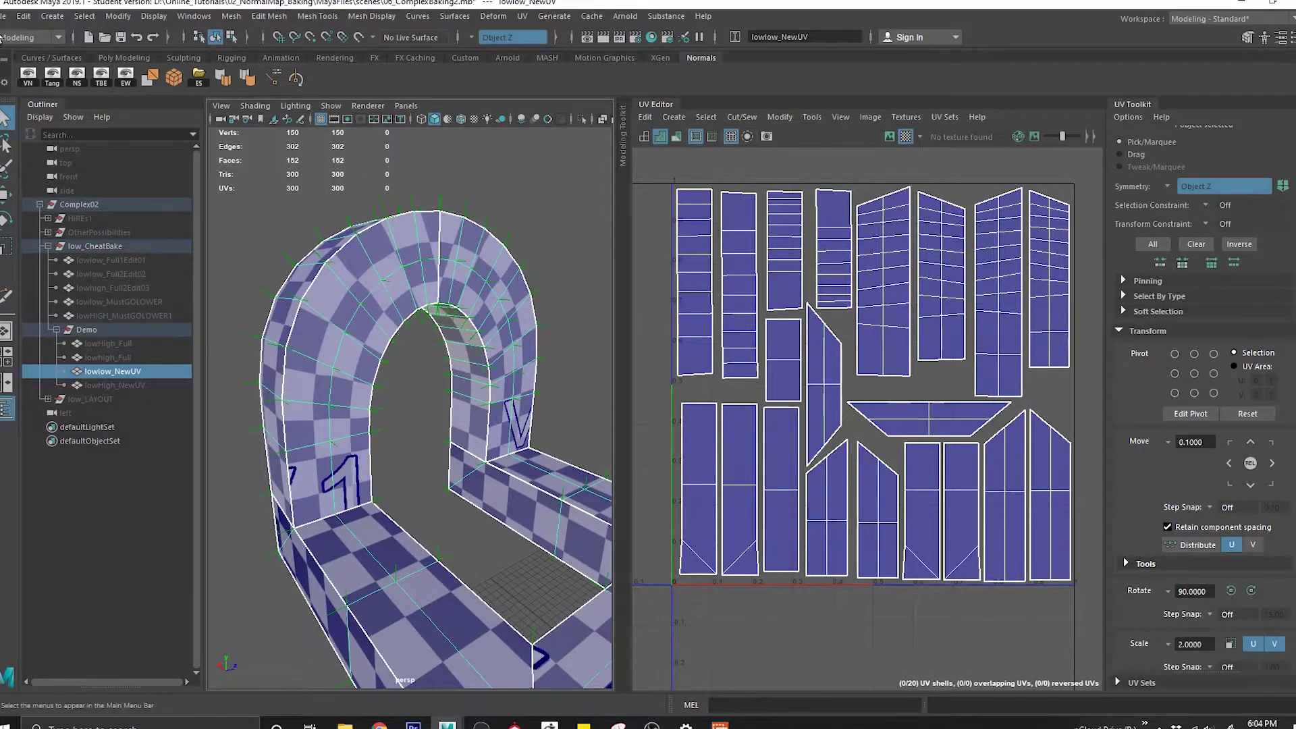
Export the selected lowlow_NewUV mesh as FBX, replacing the existing LowRes_NEWUV.fbx.
left_click(5, 16)
left_click(41, 198)
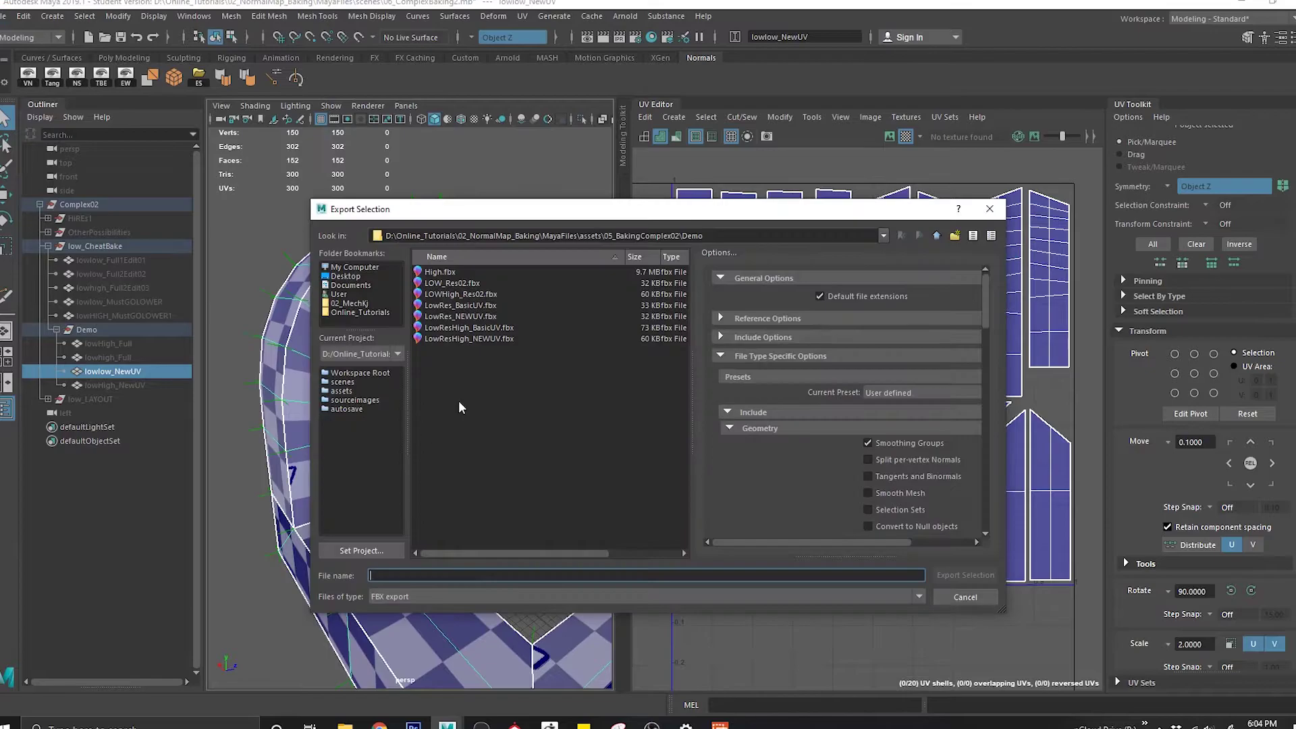
double_click(459, 316)
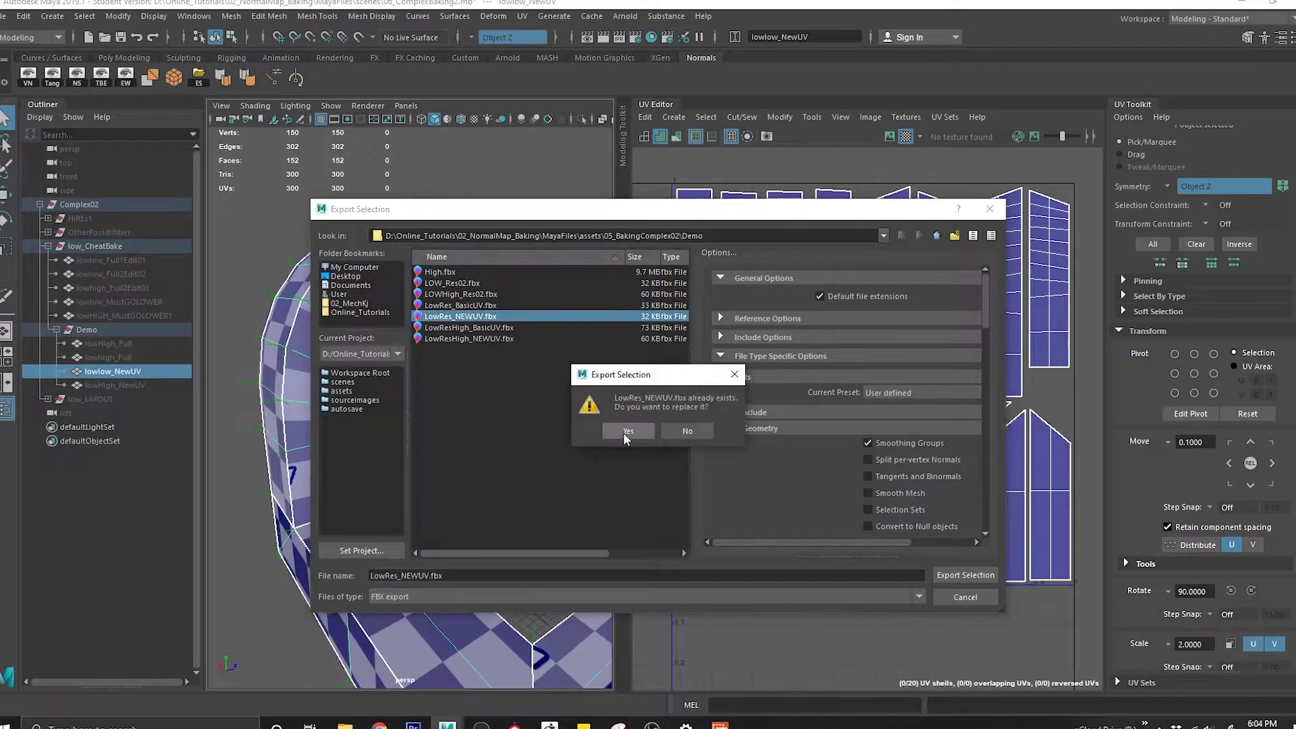
left_click(623, 432)
left_click(593, 260)
Switch to Marmoset Toolbag, load LowRes_NEWUV into the LowRes_BasicUV file reference and select Baker 1.
key("alt+Tab")
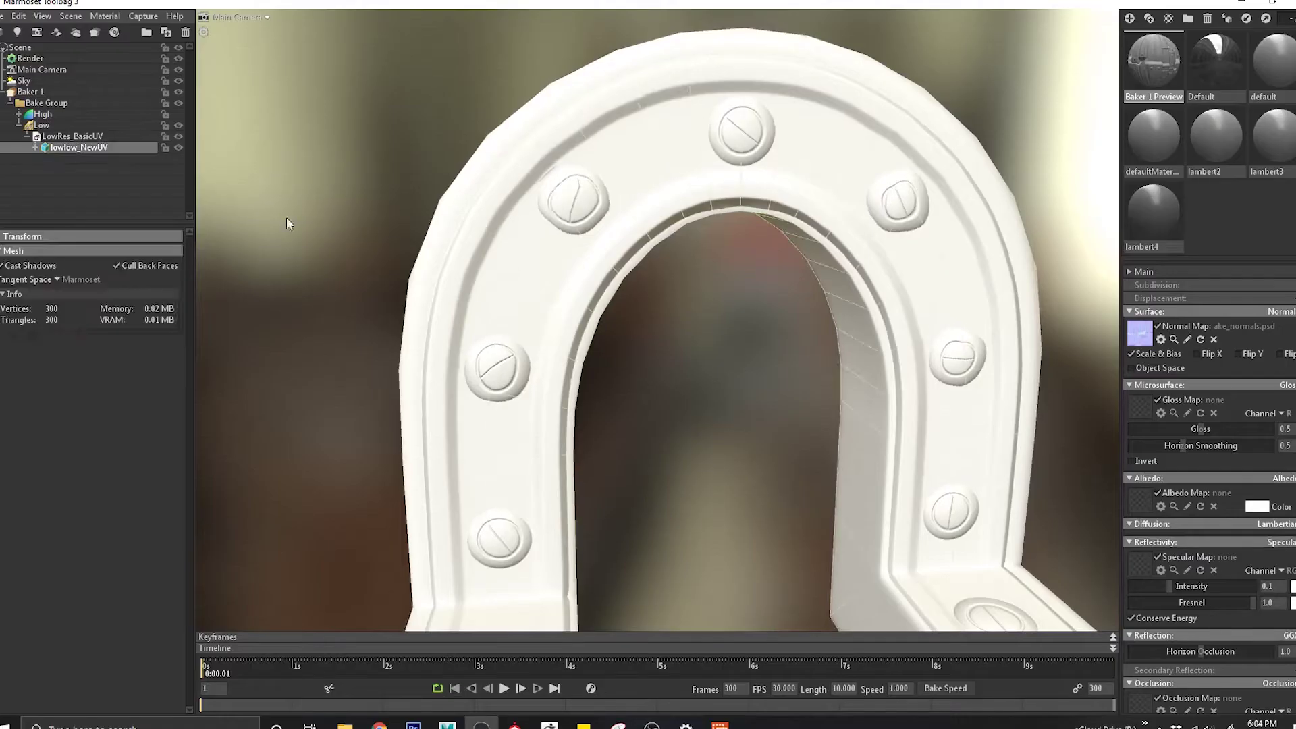
left_click(169, 268)
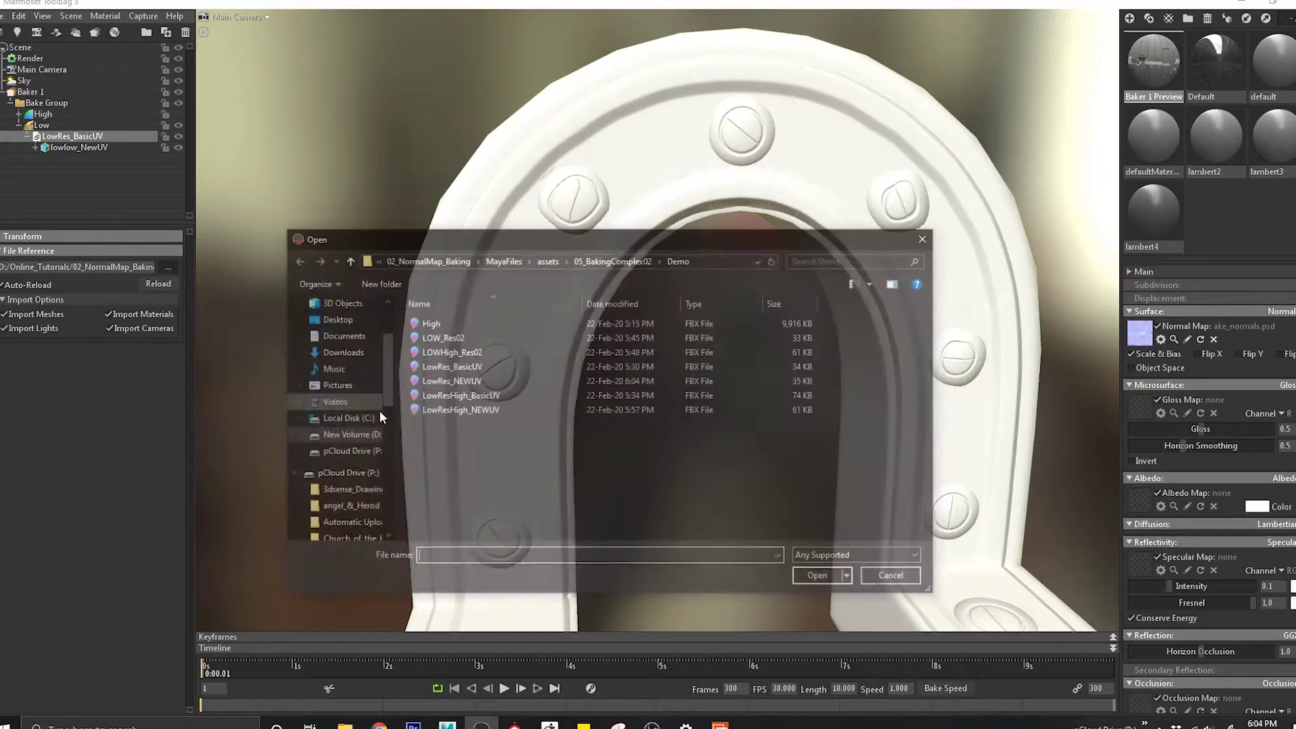
double_click(482, 381)
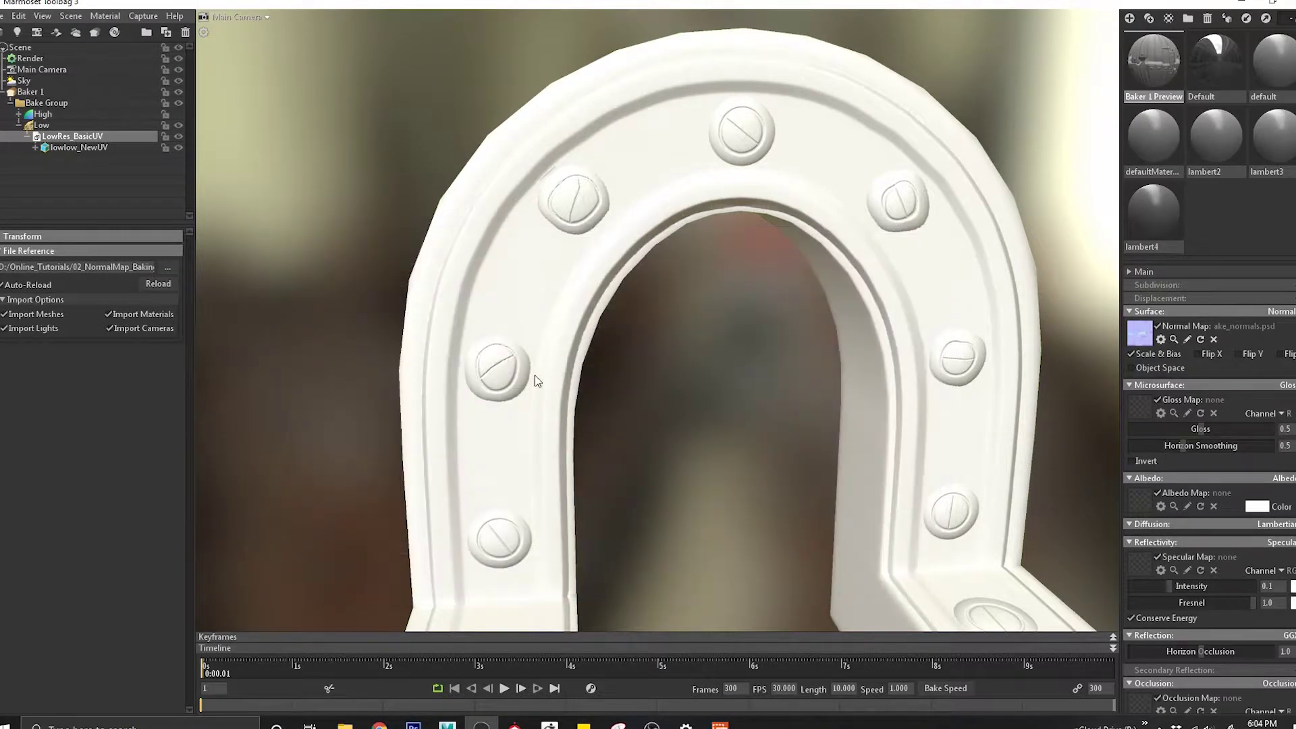
left_click(45, 91)
Load LowResHigh_NEWUV into the LowRes_BasicUV file reference and preview Baker 1's bake on the arch.
left_click(71, 136)
left_click(168, 268)
double_click(459, 408)
left_click(61, 92)
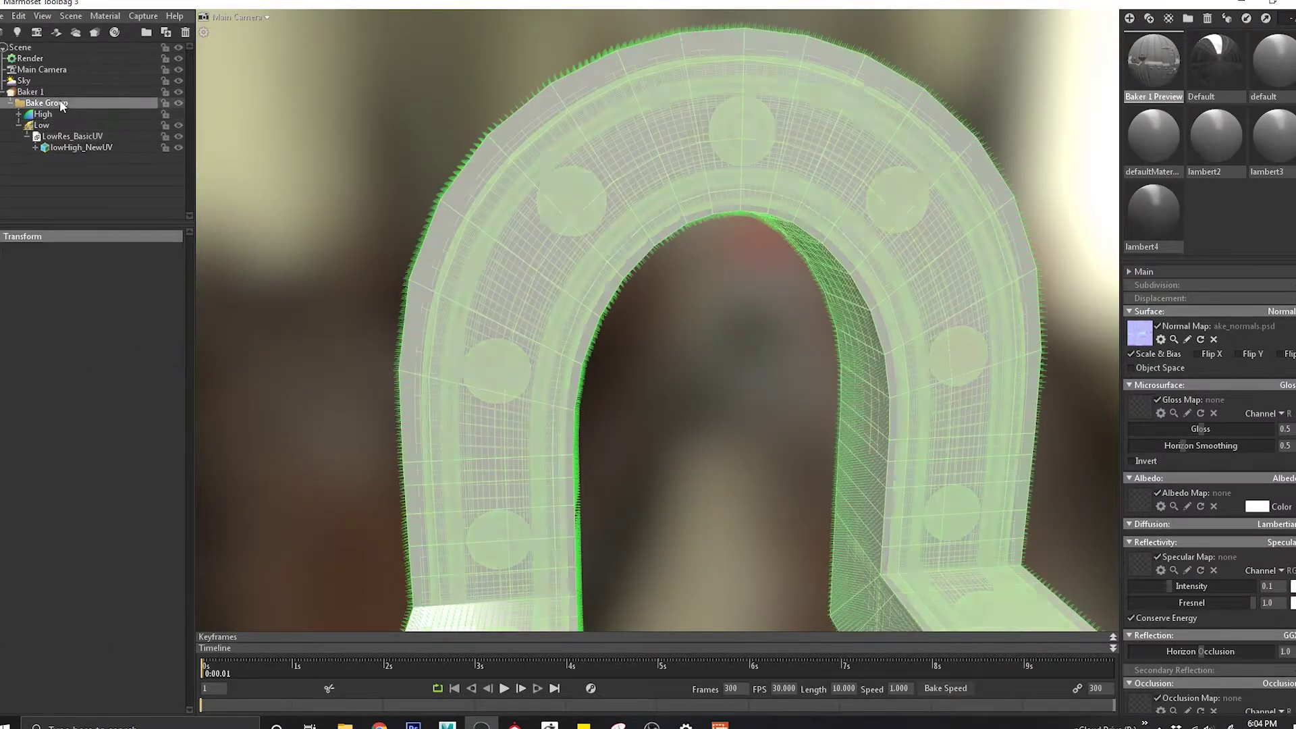
left_click(177, 237)
left_click(497, 317)
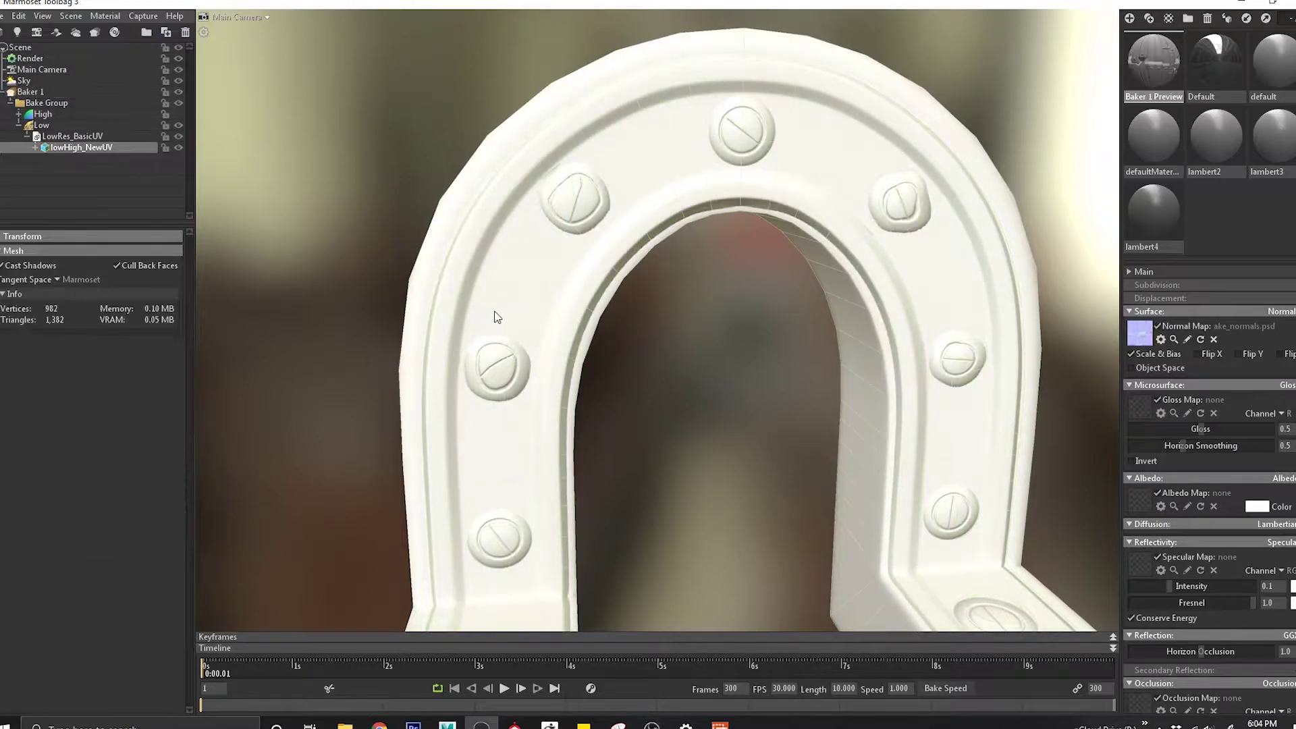
Clear the skew map painted for the low mesh and finish skew painting.
left_click(40, 125)
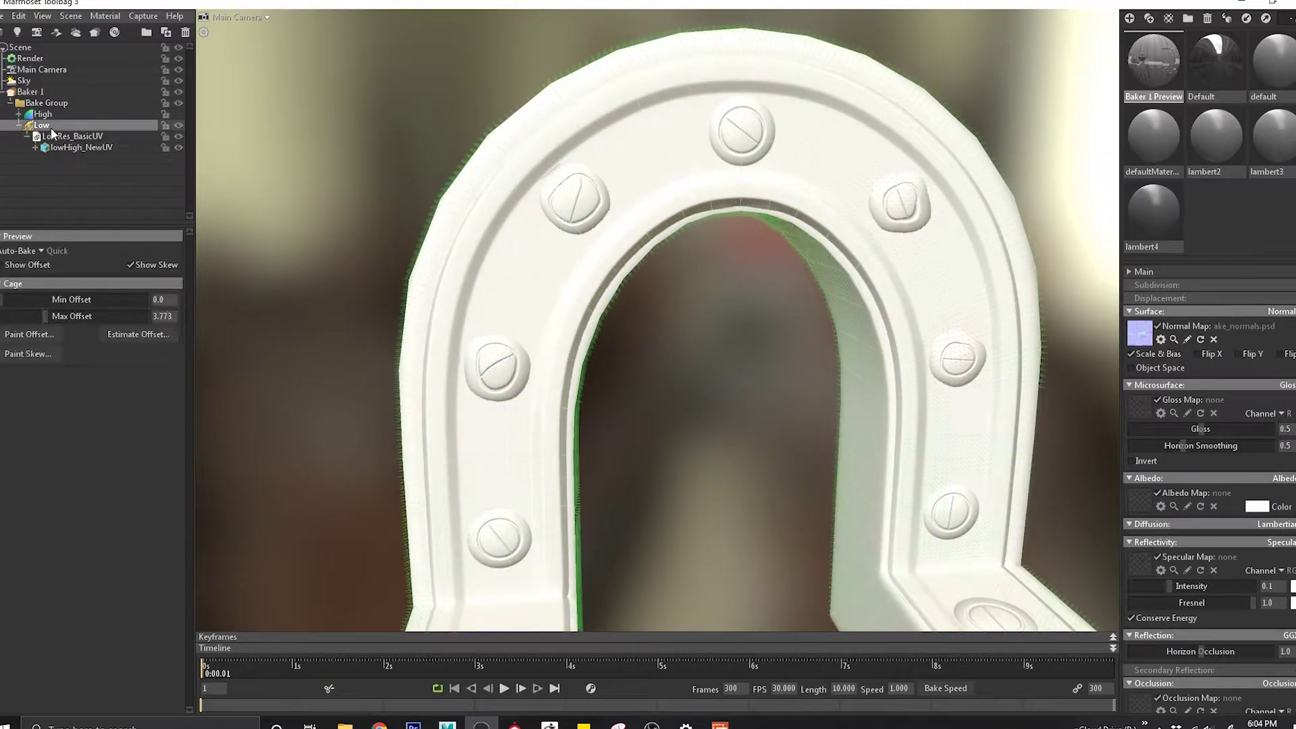
left_click(36, 356)
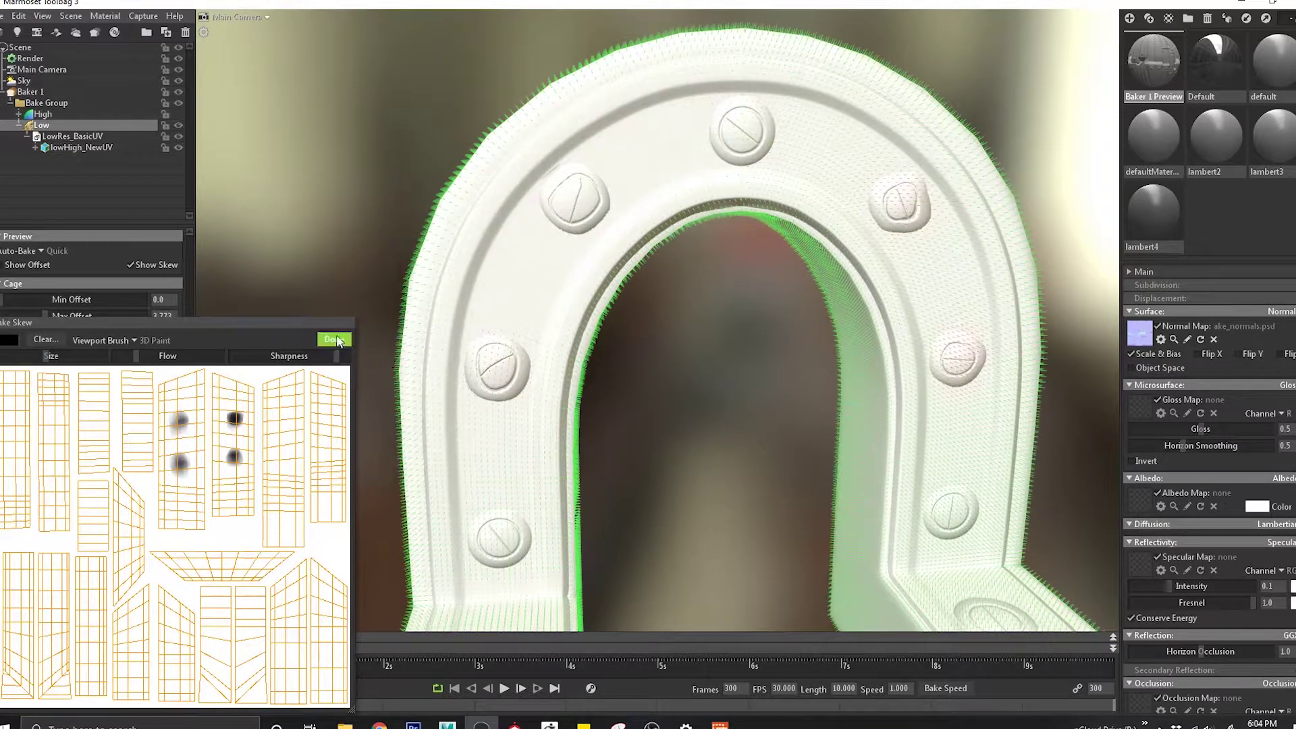
left_click(44, 346)
left_click(659, 407)
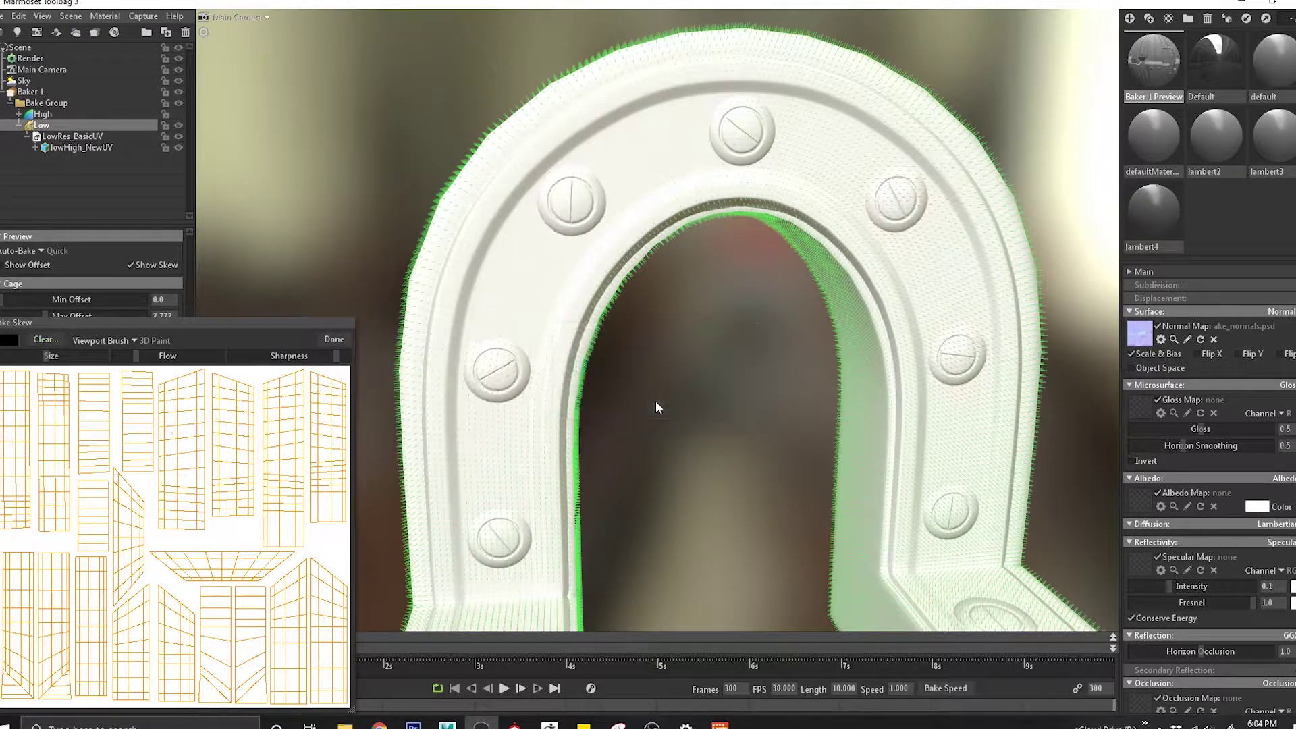
left_click(334, 340)
Load LowRes_NEWUV into the LowRes_BasicUV file reference again and preview Baker 1's bake.
left_click(73, 136)
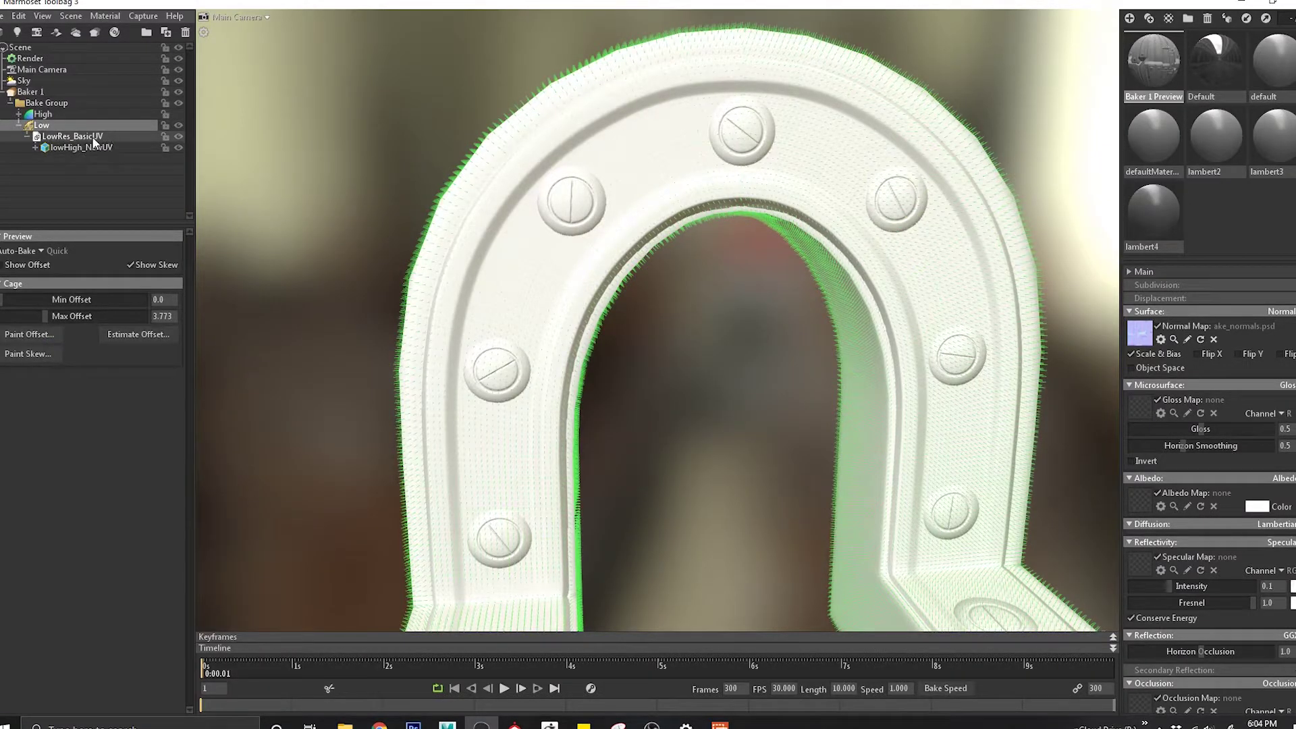
key("ctrl+i")
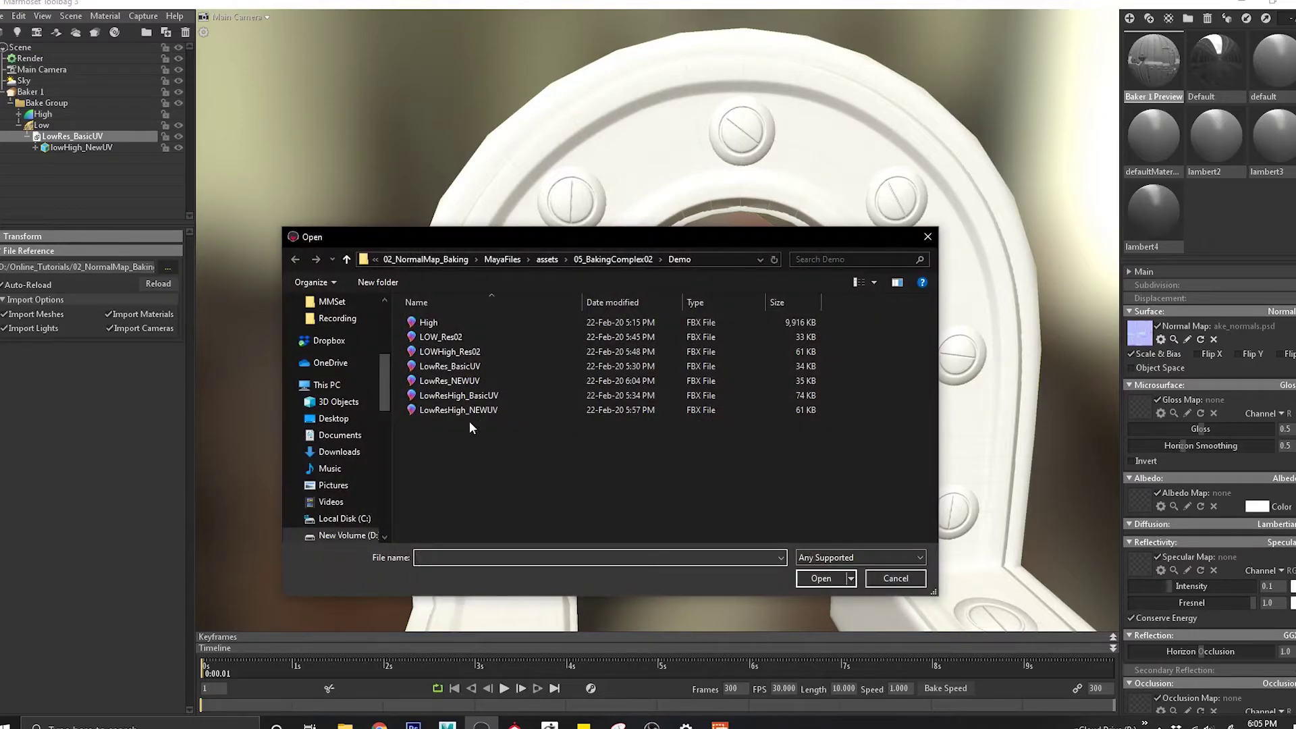
double_click(465, 382)
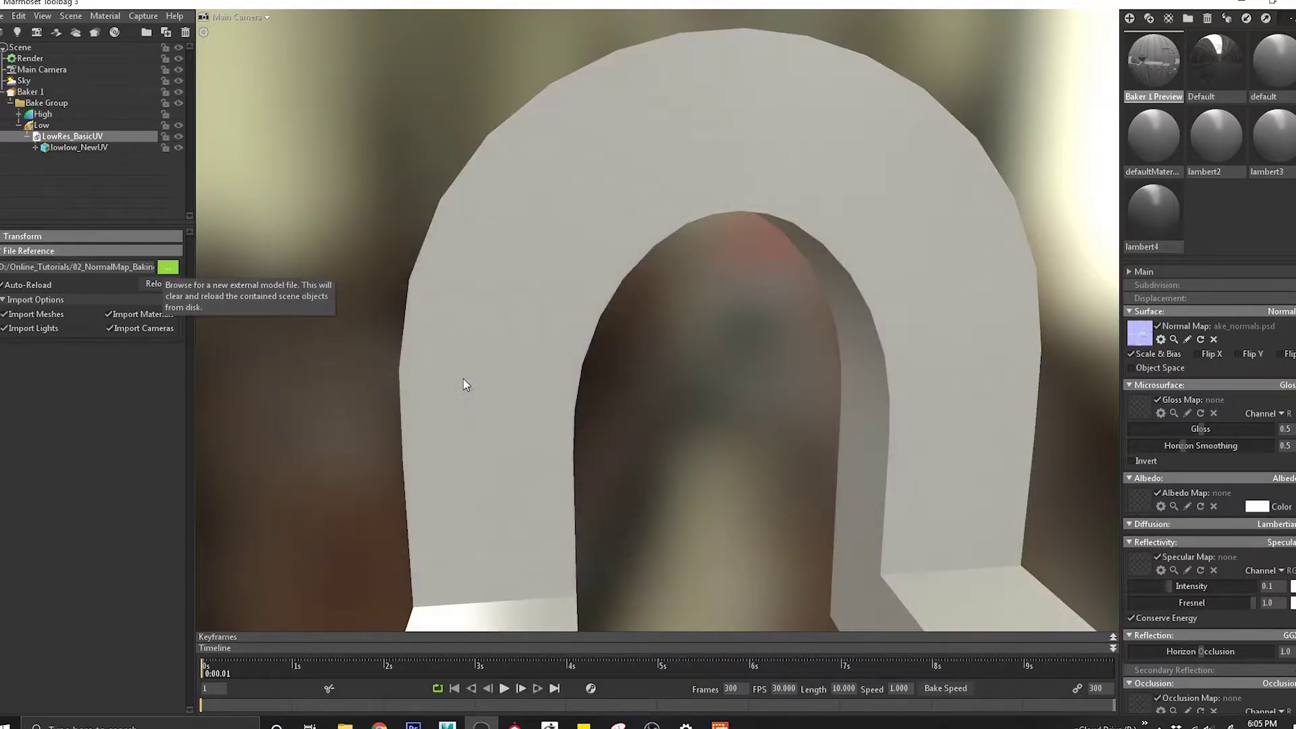
left_click(39, 92)
left_click(174, 237)
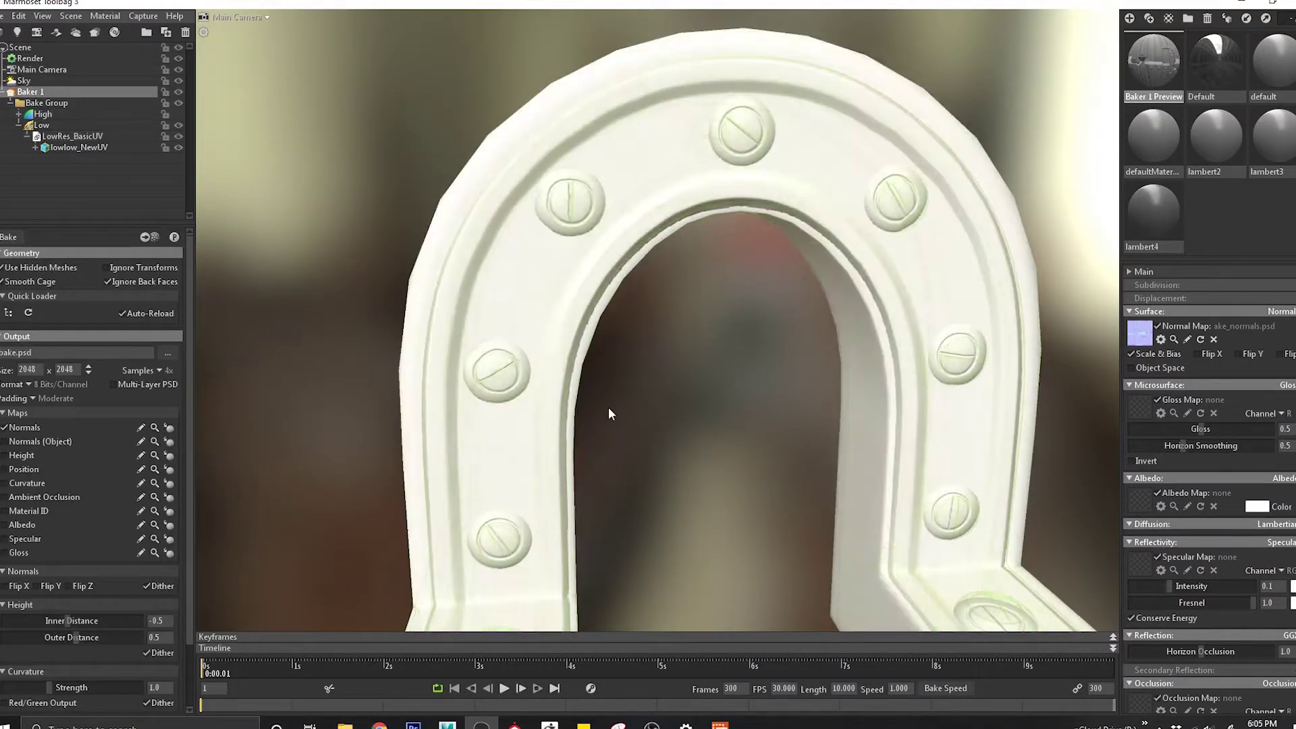
Start skew painting on the low mesh and paint skew correction over the arch's upper-left screw.
mouse_move(521, 331)
left_mouse_down()
mouse_move(445, 324)
mouse_move(516, 319)
left_mouse_up()
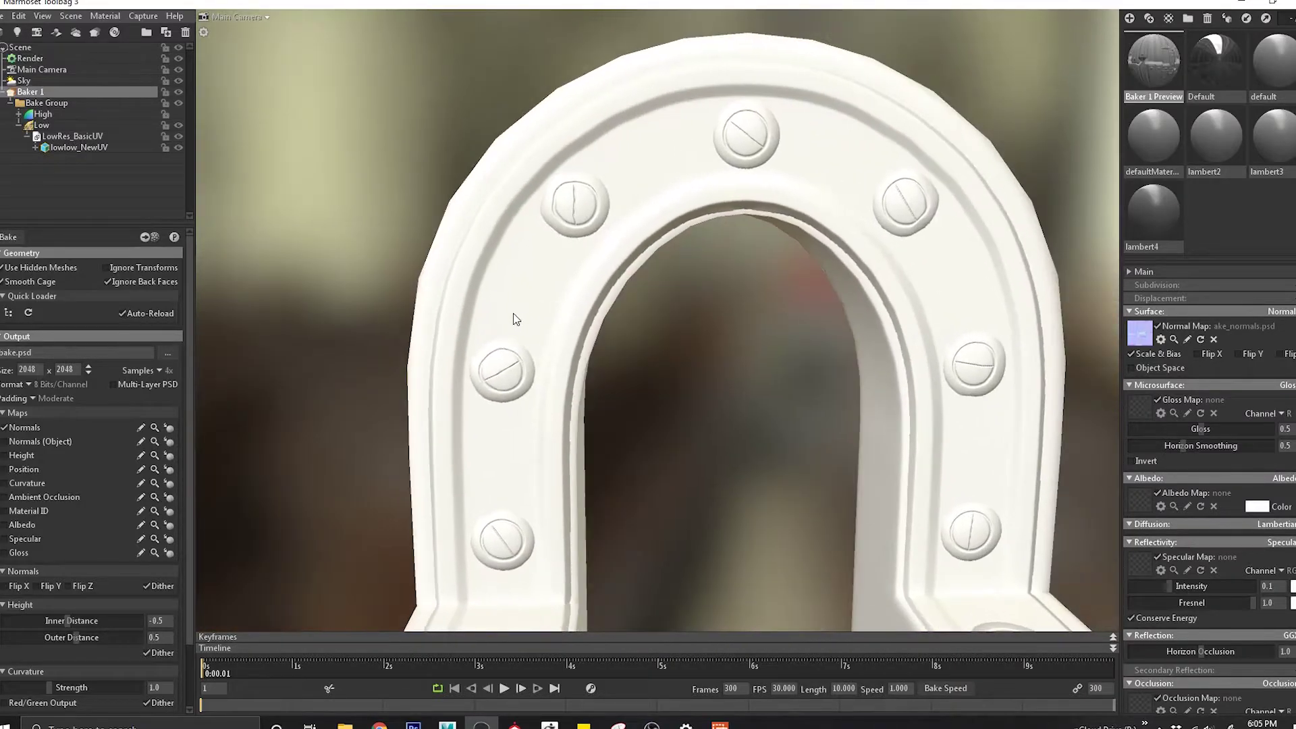
left_click_drag(542, 424, 624, 233)
right_click_drag(624, 233, 299, 254)
left_click(79, 127)
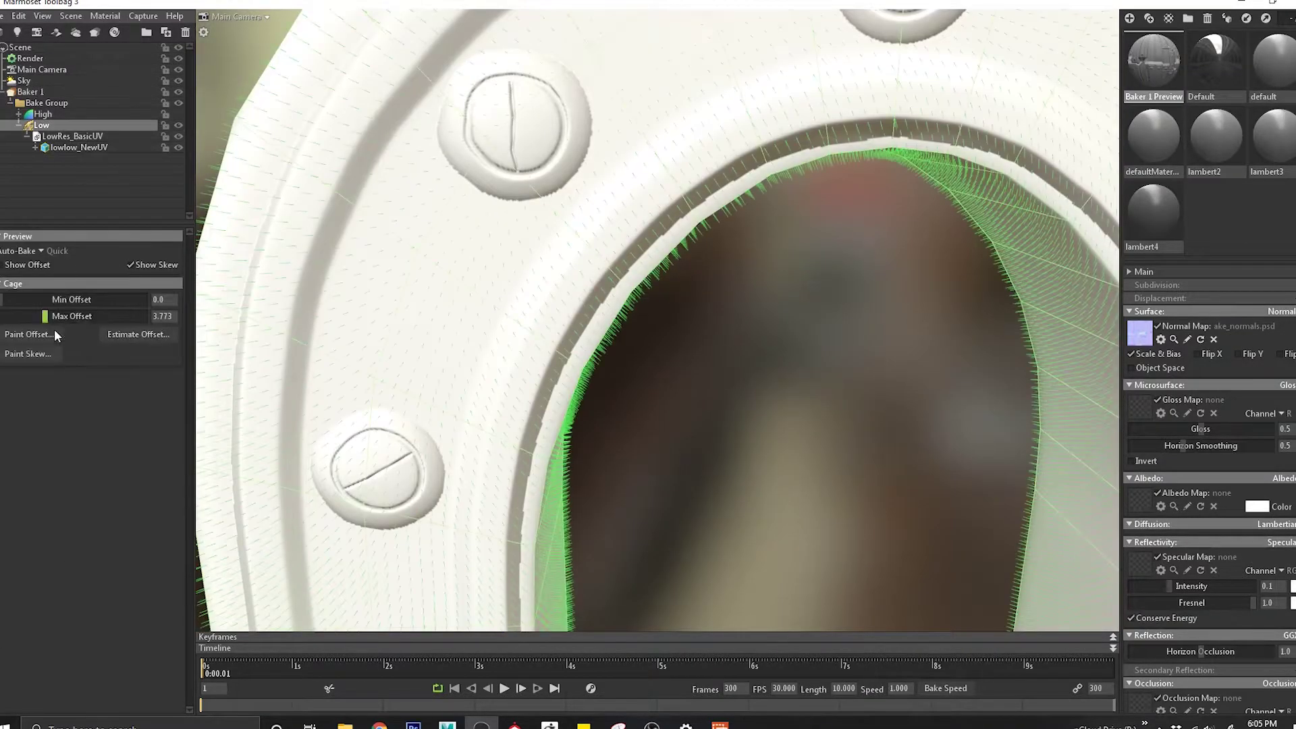
left_click(35, 349)
middle_click_drag(533, 130, 543, 229)
mouse_move(524, 207)
left_mouse_down()
mouse_move(529, 225)
mouse_move(510, 254)
left_mouse_up()
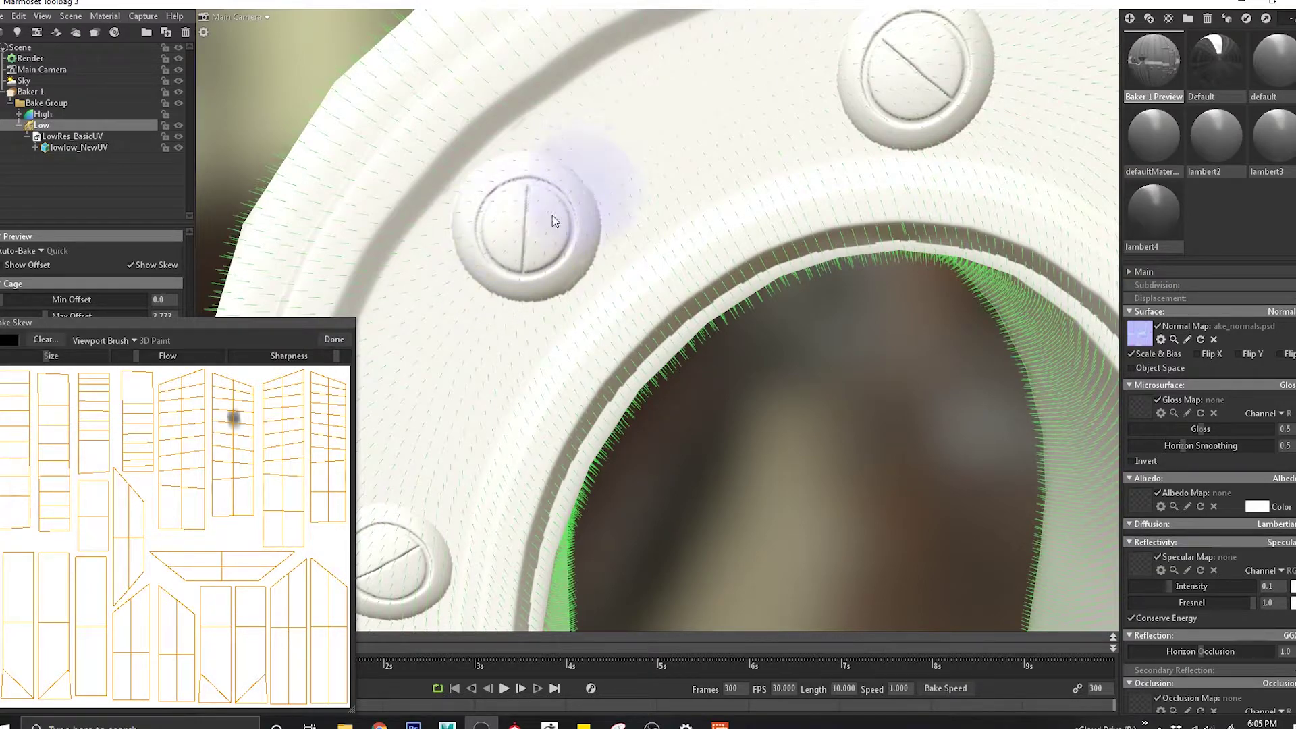
Paint skew correction over the remaining distorted arch screws, including the second one down on the left side.
middle_click_drag(473, 480, 620, 219)
mouse_move(557, 281)
left_mouse_down()
mouse_move(534, 315)
mouse_move(534, 280)
left_mouse_up()
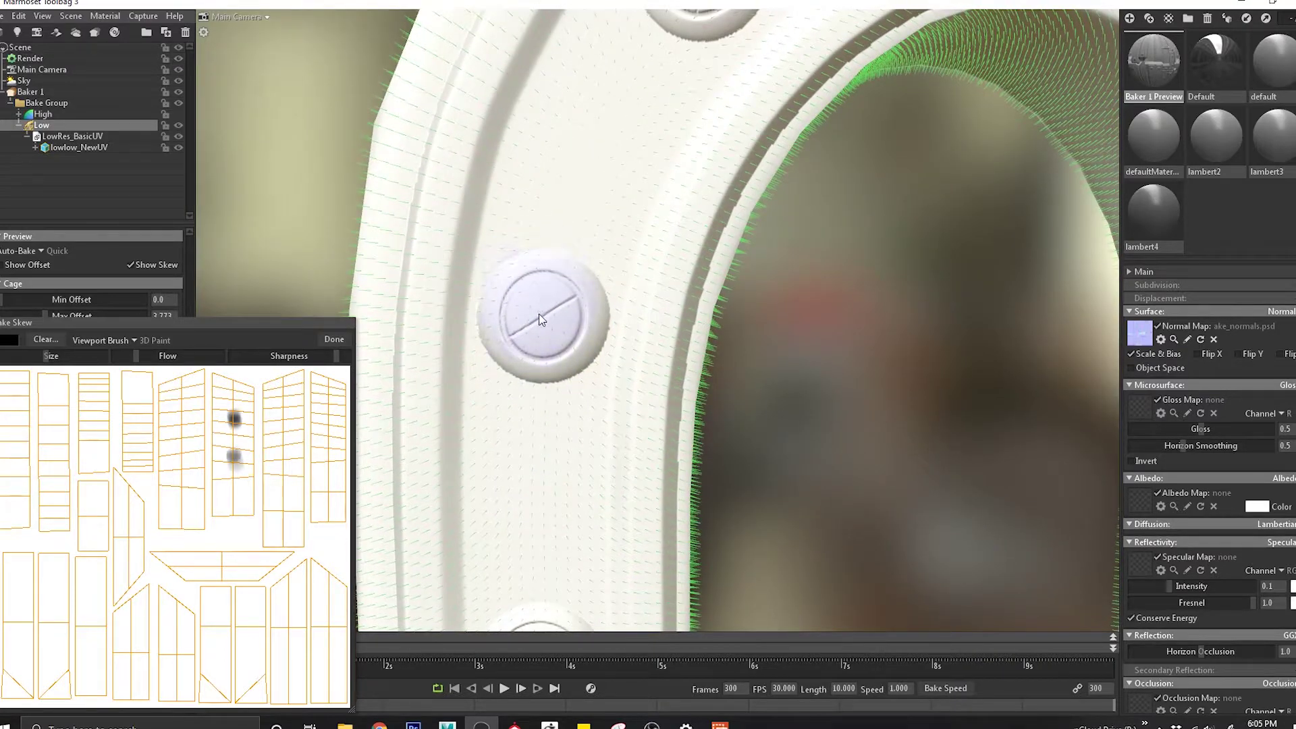
mouse_move(581, 443)
left_mouse_down("alt")
mouse_move(449, 434)
mouse_move(679, 374)
mouse_move(593, 260)
mouse_move(604, 246)
mouse_move(611, 262)
left_mouse_up("alt")
middle_click_drag(739, 430, 583, 207, "alt")
left_click_drag(611, 338, 618, 353)
Bring the whole model into view and set the preview material's gloss to about 0.75 and specular intensity to about 0.74.
scroll(615, 341, "down", 5)
left_click_drag(507, 196, 599, 273, "alt")
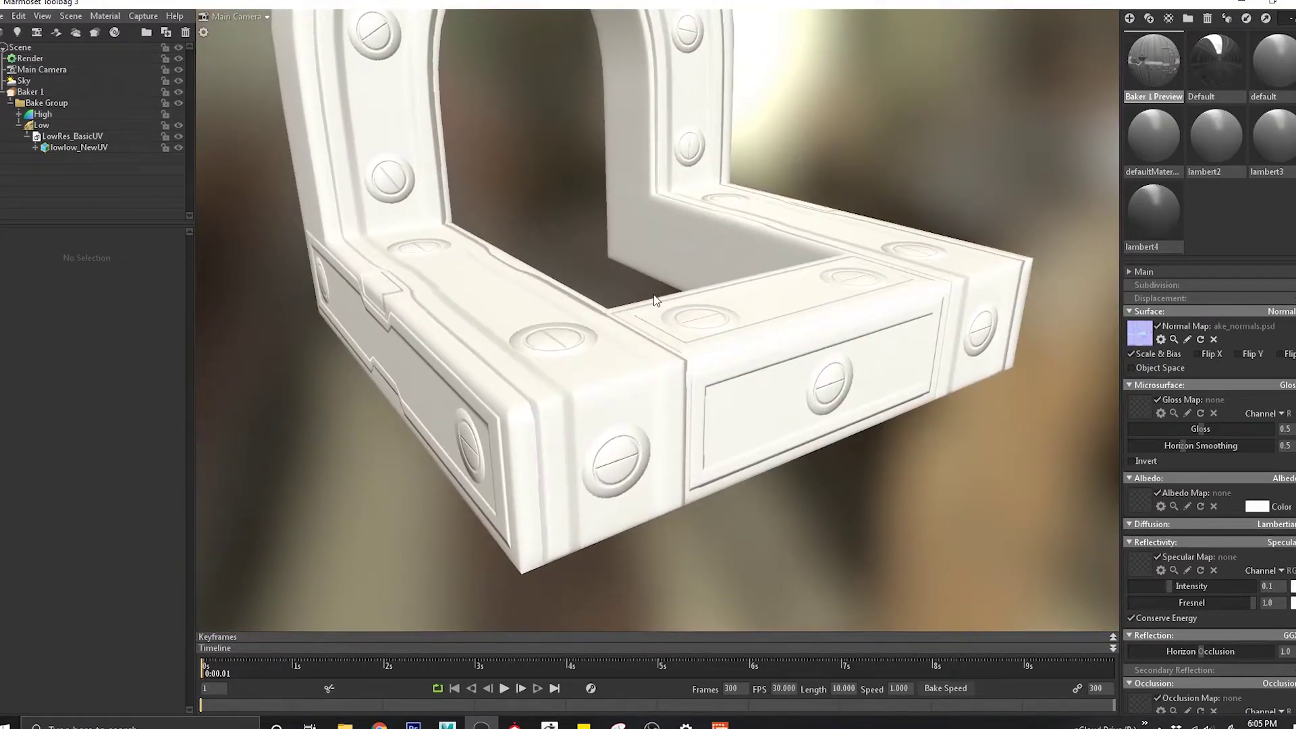
scroll(606, 325, "down", 2)
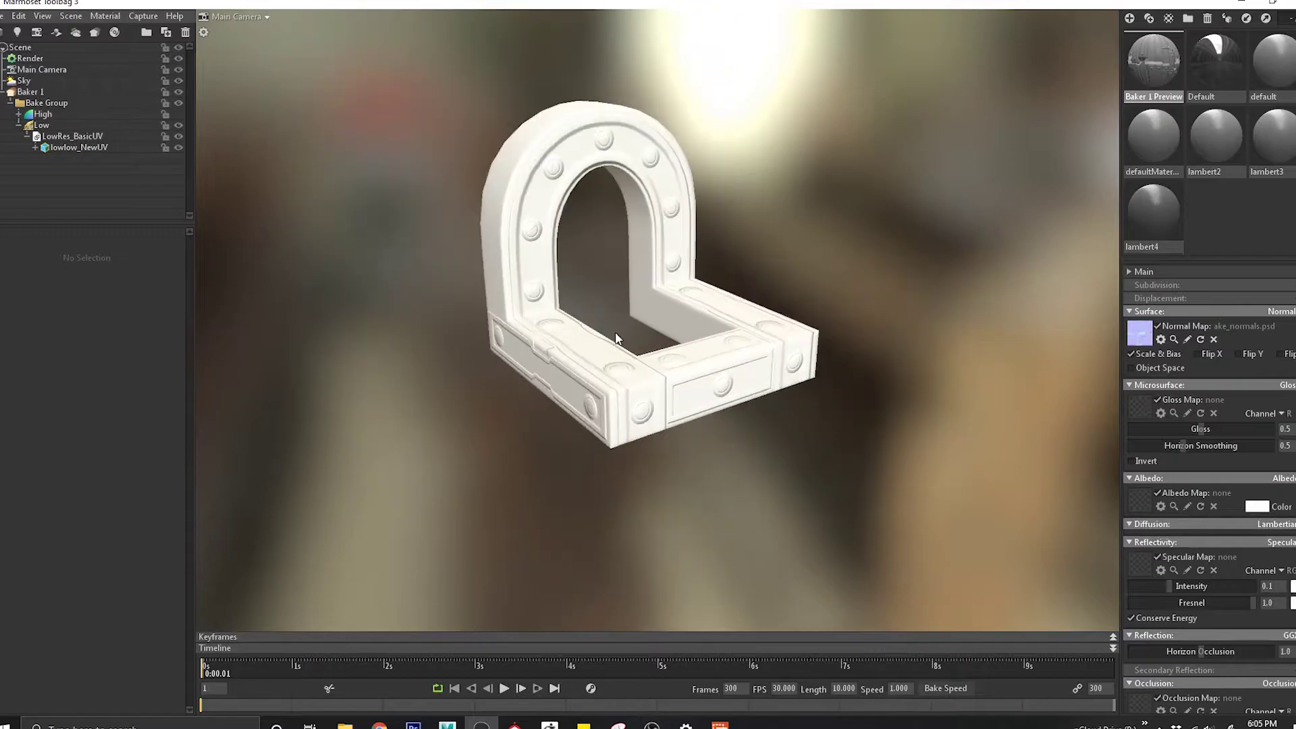
scroll(650, 347, "up", 3)
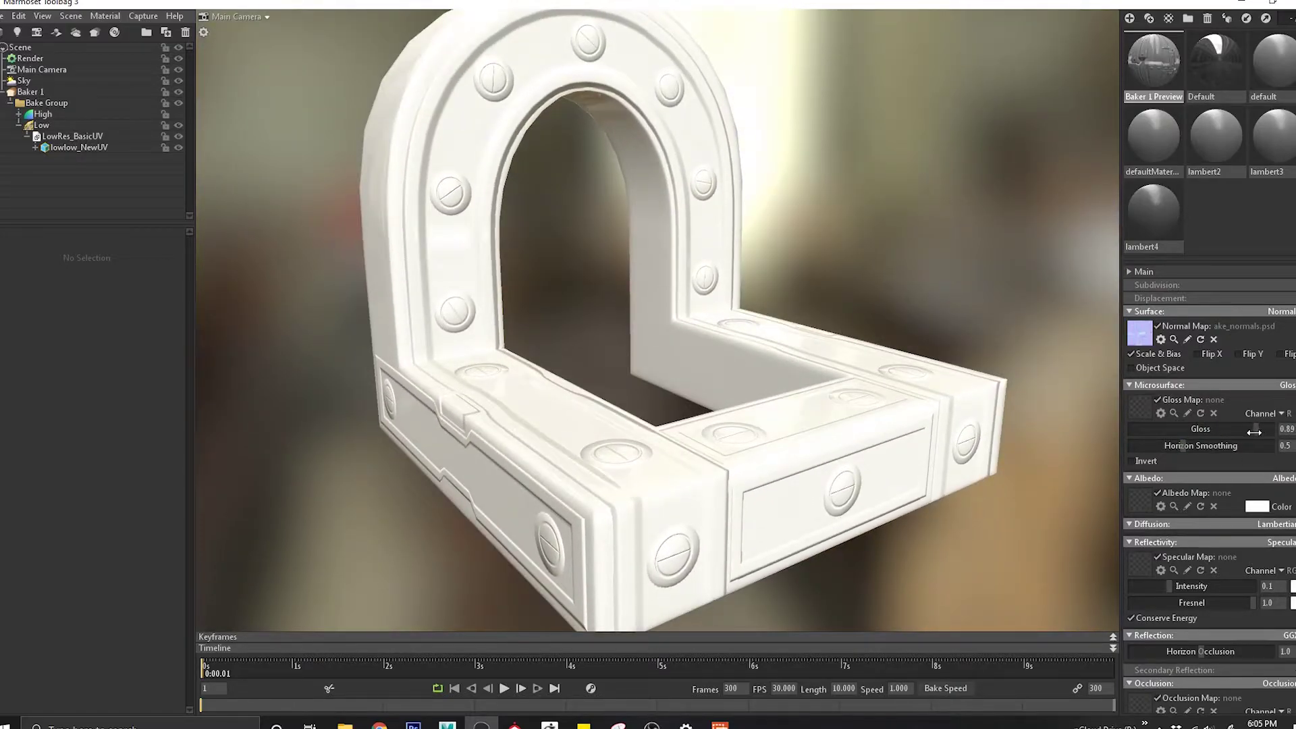
left_click_drag(1170, 586, 1236, 586)
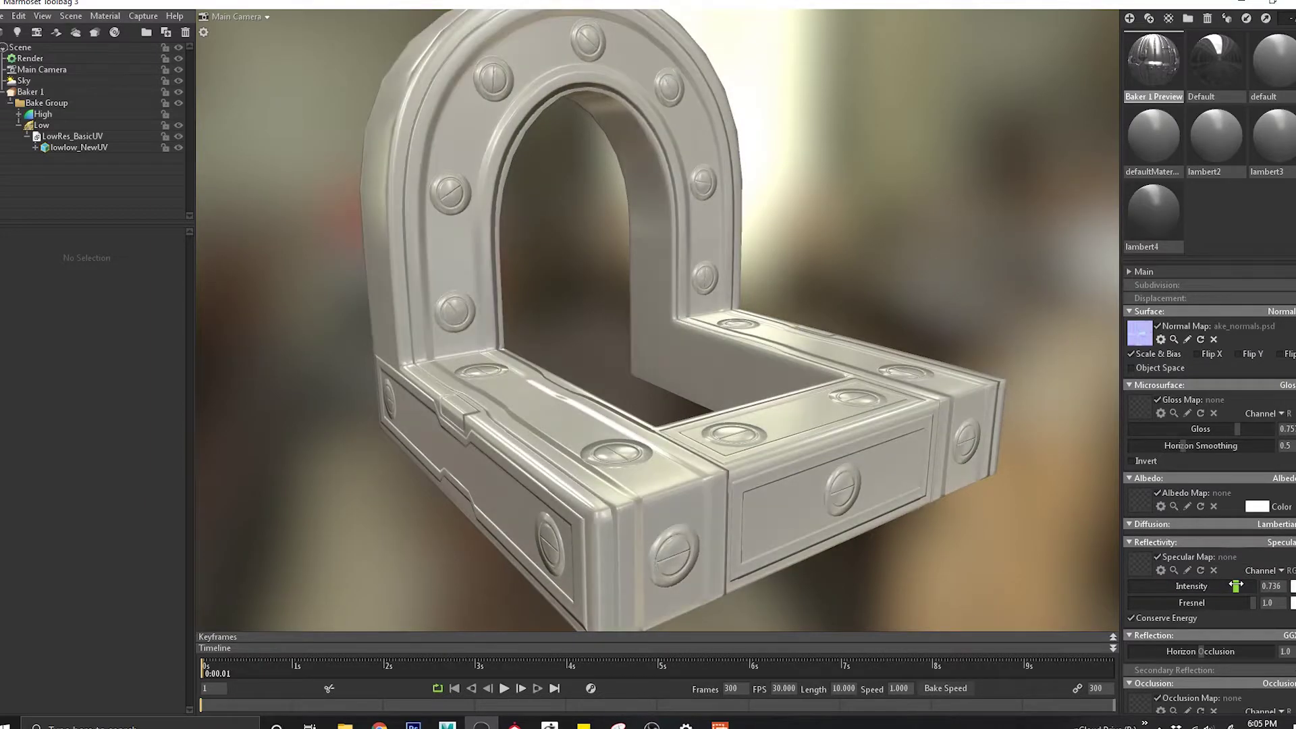
Preview Baker 1's Normals map on the low mesh, examine it from several angles, and return to the shaded material view.
left_click_drag(689, 417, 758, 403)
left_click(41, 125)
left_click(131, 266)
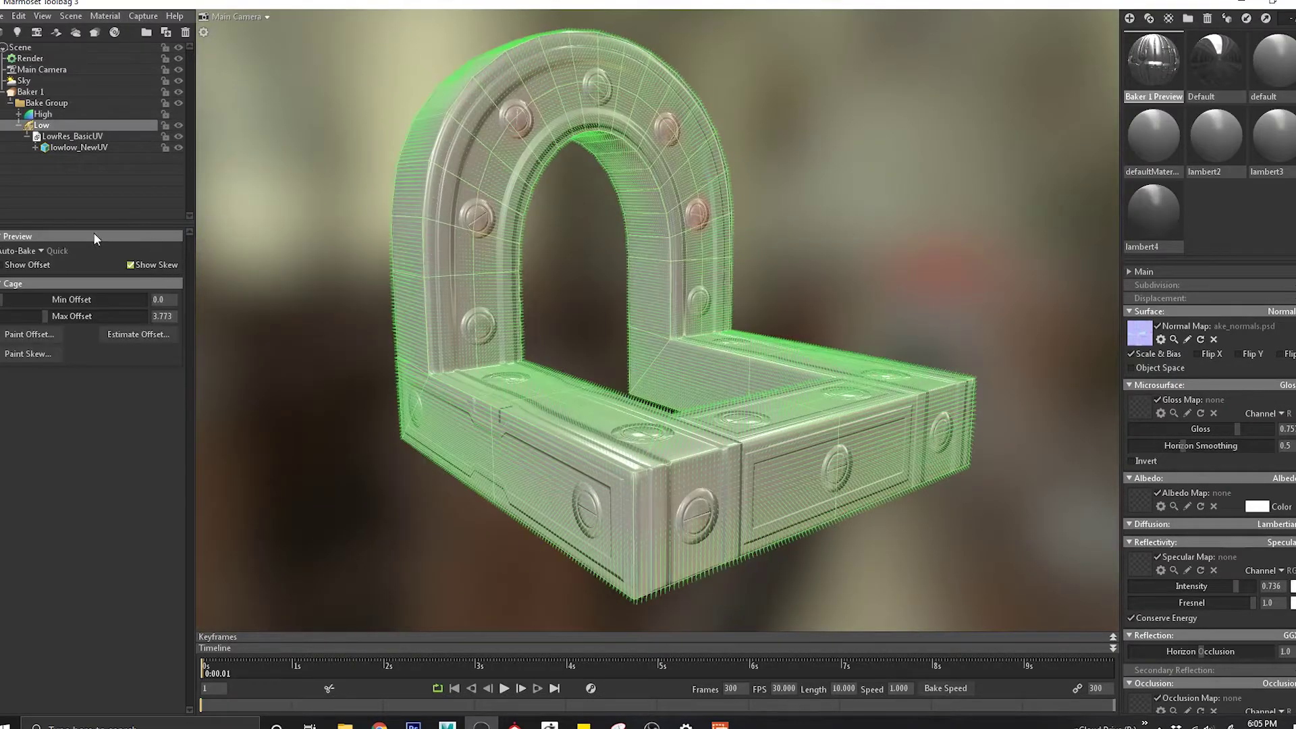
left_click(32, 92)
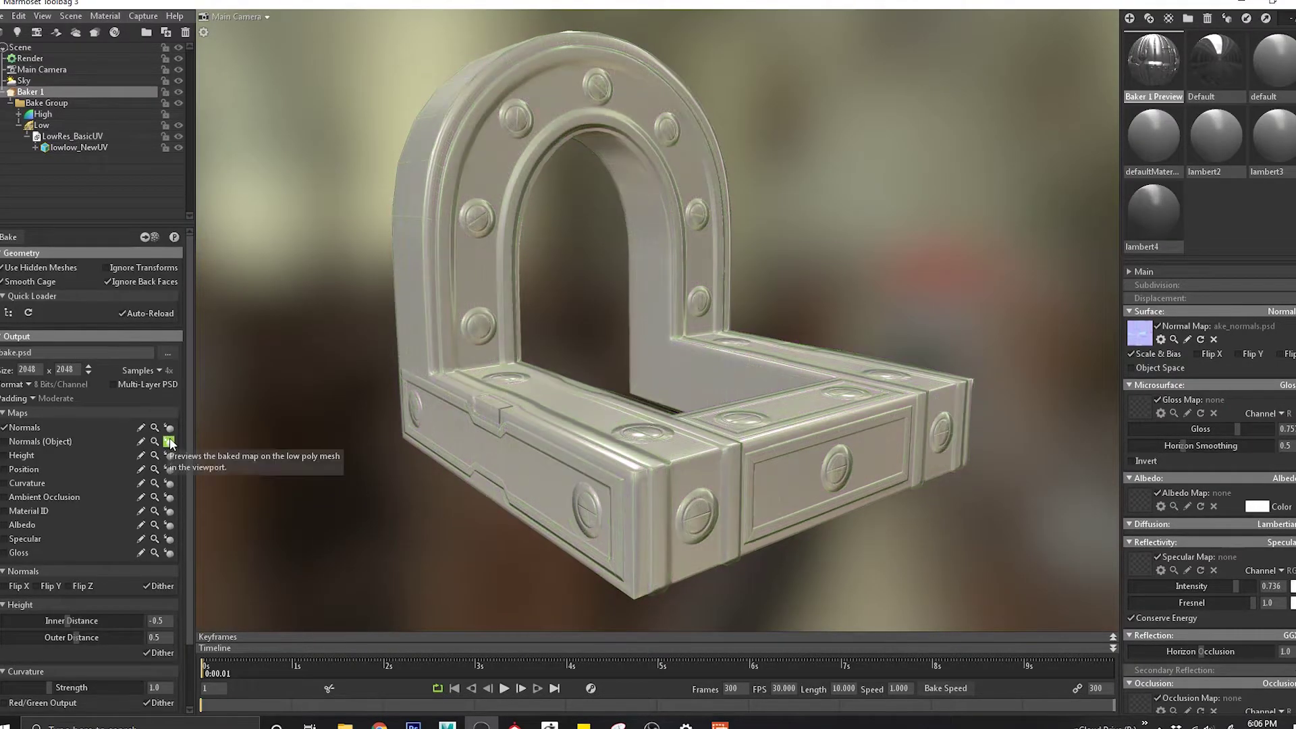
left_click(170, 428)
left_click_drag(718, 439, 473, 191)
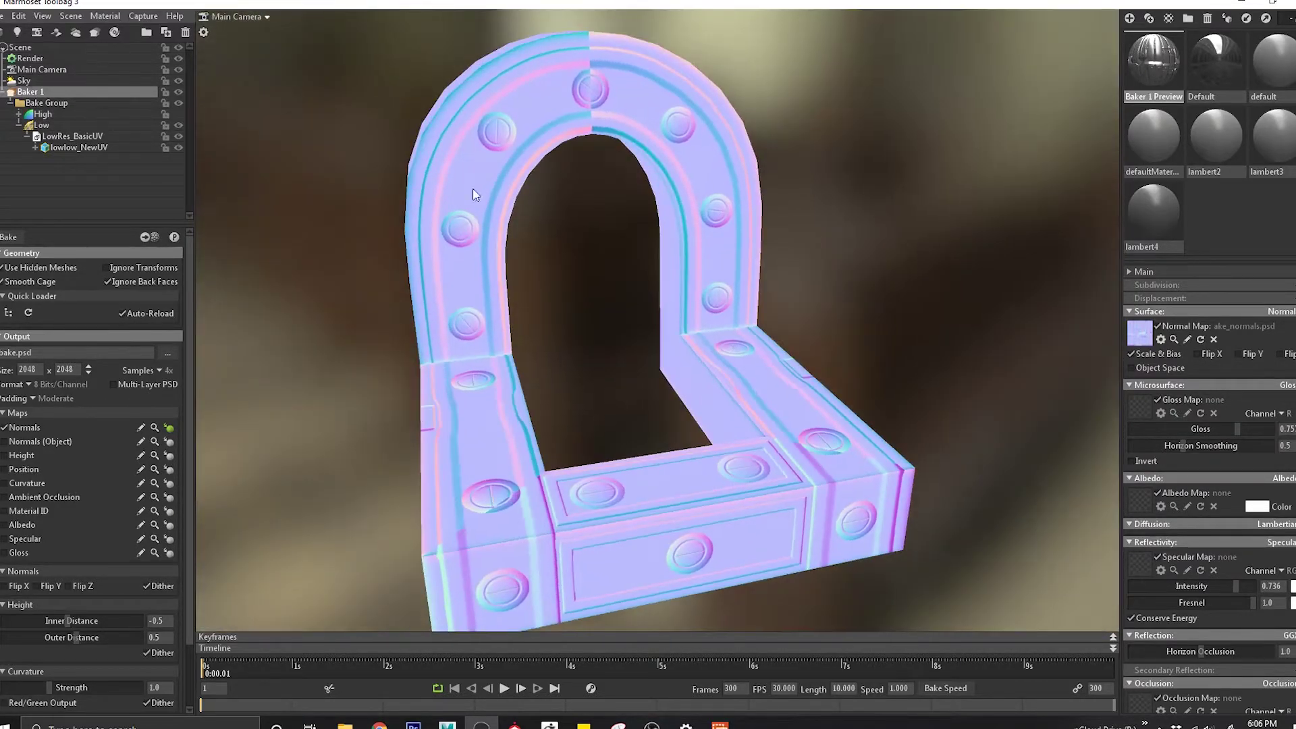
left_click_drag(592, 159, 519, 434)
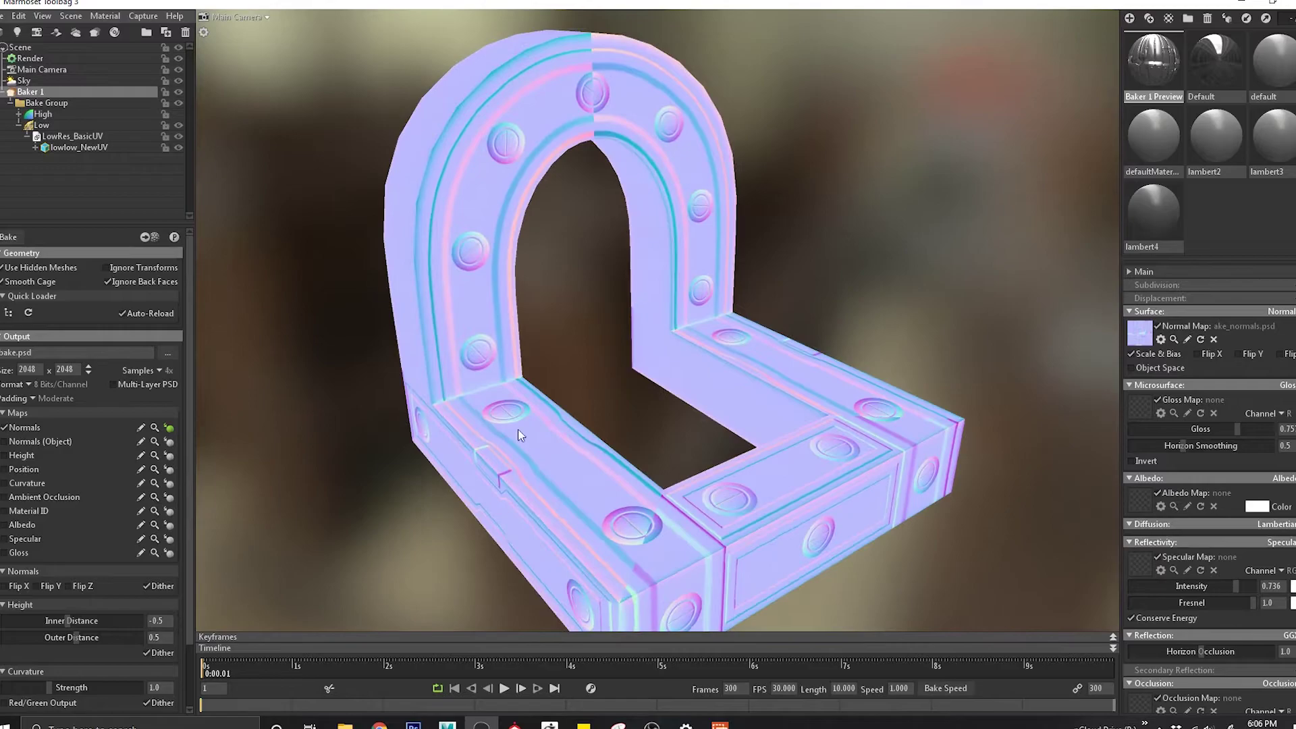
left_click(167, 432)
mouse_move(696, 276)
left_mouse_down()
mouse_move(706, 317)
mouse_move(755, 393)
mouse_move(943, 472)
mouse_move(1010, 463)
mouse_move(951, 402)
mouse_move(935, 419)
left_mouse_up()
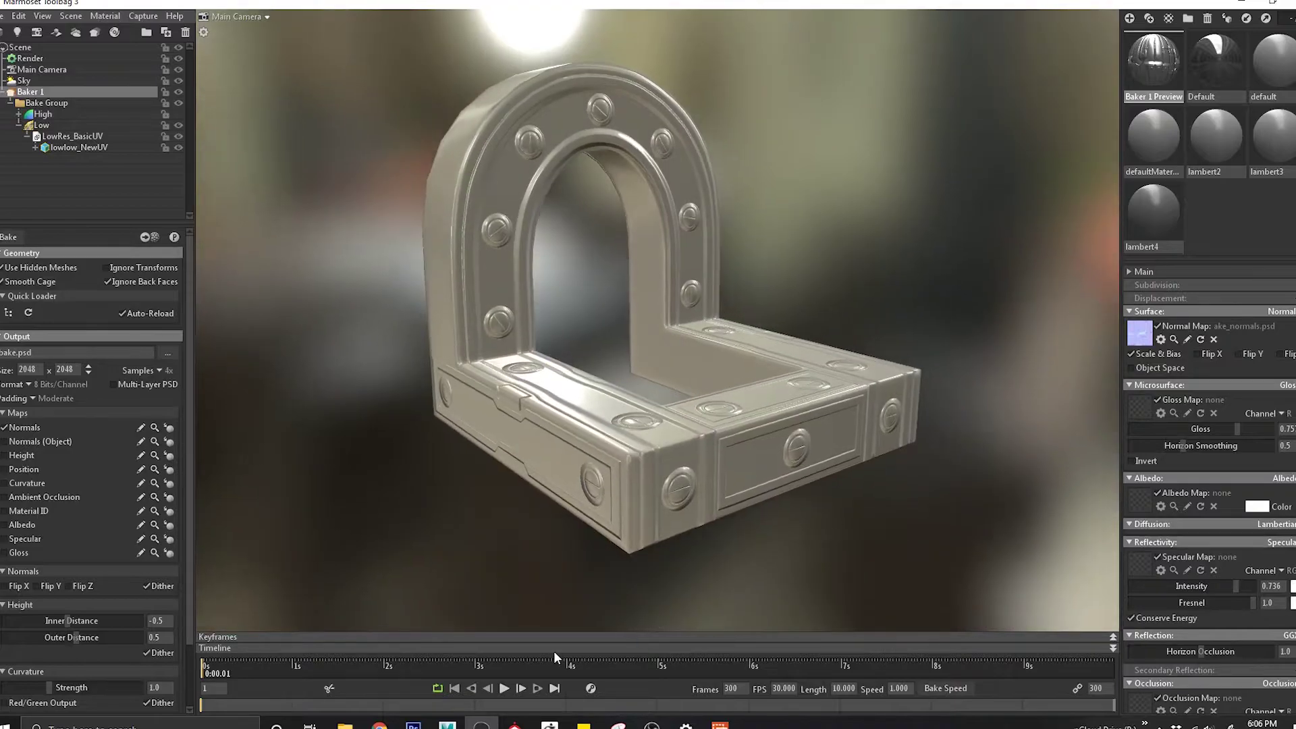
Switch to Maya and examine the lowlow_NewUV arch and its base from several angles.
left_click(447, 726)
left_click(507, 693)
left_click(536, 457)
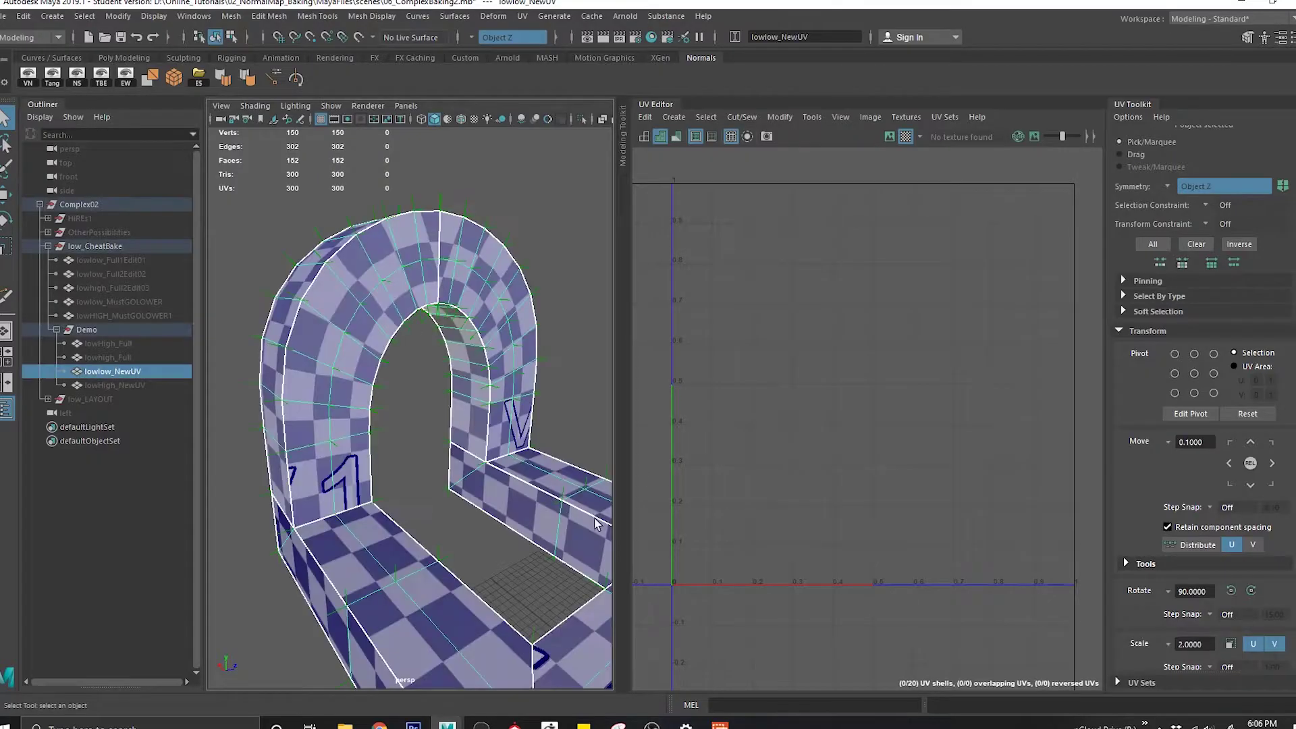
right_click_drag(596, 518, 507, 476, "alt")
middle_click_drag(507, 477, 462, 432, "alt")
right_click_drag(391, 417, 432, 494, "alt")
left_click_drag(396, 574, 263, 449, "alt")
left_click_drag(322, 526, 429, 540, "alt")
left_click(263, 521)
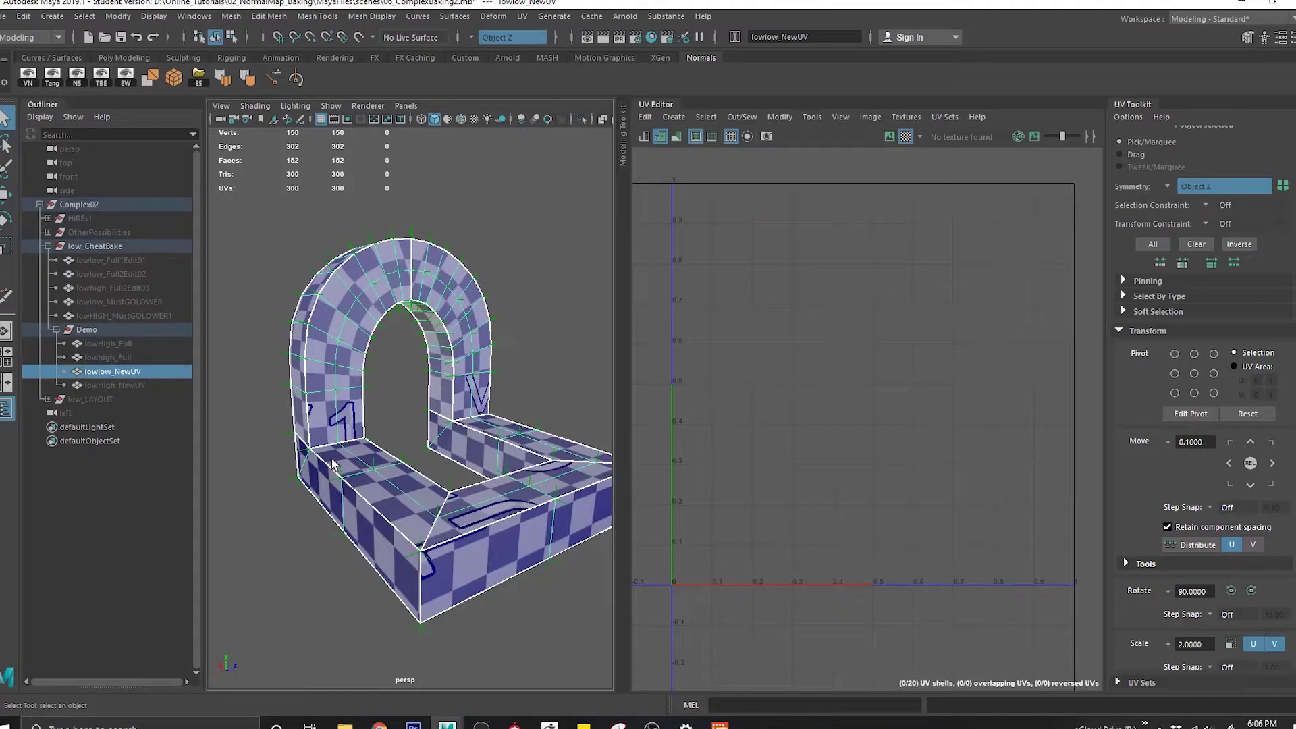
middle_click_drag(857, 404, 866, 404, "alt")
Collapse and hide the Demo group and show the lowlow_Full1Edit01 mesh instead.
left_click(92, 332)
left_click(57, 331)
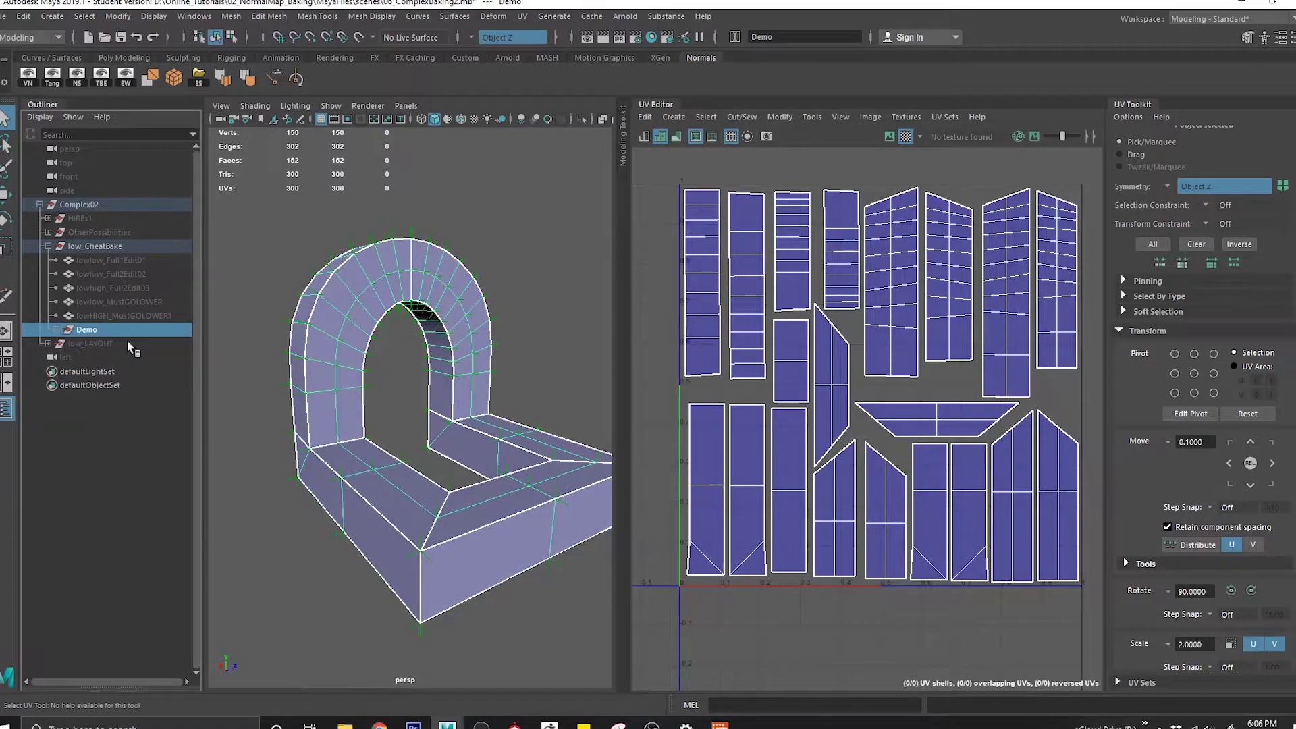
left_click_drag(388, 413, 438, 390, "alt")
middle_click_drag(451, 395, 432, 393, "alt")
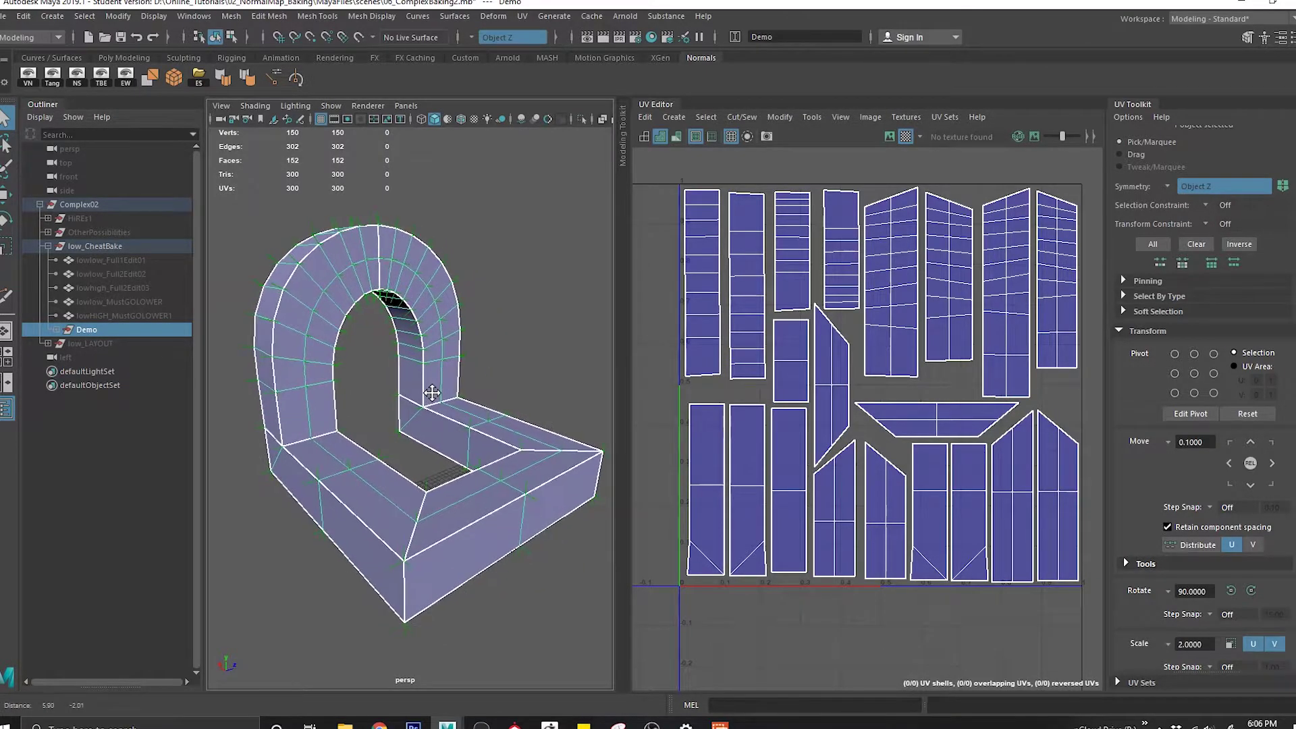
key("ctrl+h")
left_click(134, 261)
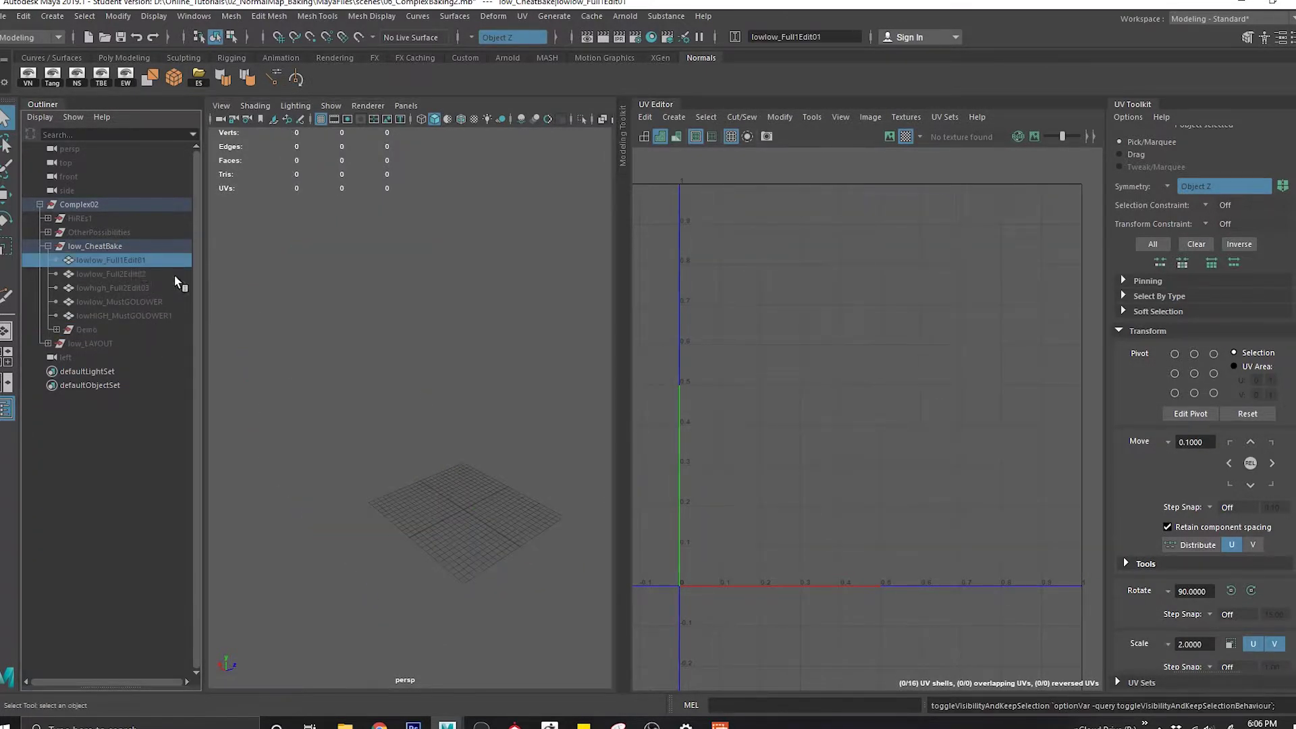
key("h")
key("h")
left_click(88, 328)
left_click(89, 262)
key("ctrl+h")
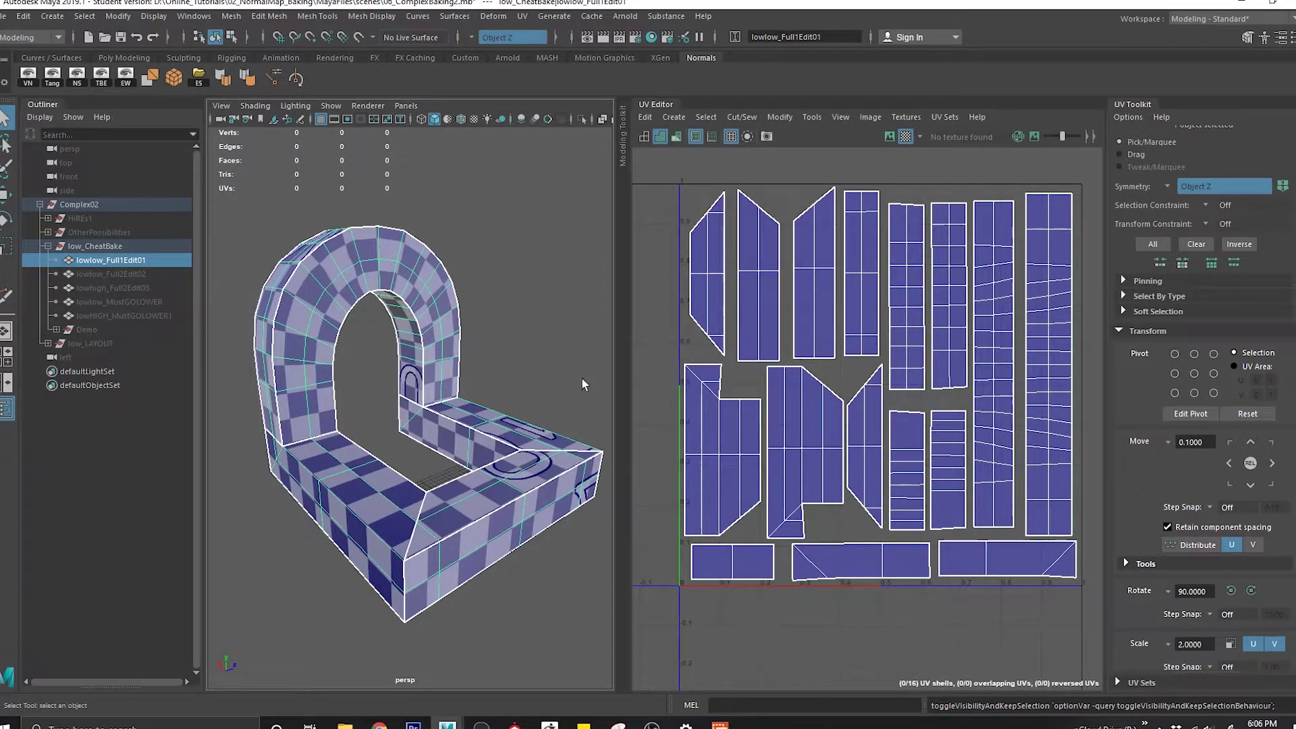
Select the two large UV shells that cover the side beams of lowlow_Full1Edit01 and examine them up close.
right_click_drag(572, 344, 502, 317)
right_click_drag(815, 422, 736, 390)
left_click(400, 513)
scroll(408, 547, "up", 5)
left_click_drag(408, 548, 388, 477, "alt")
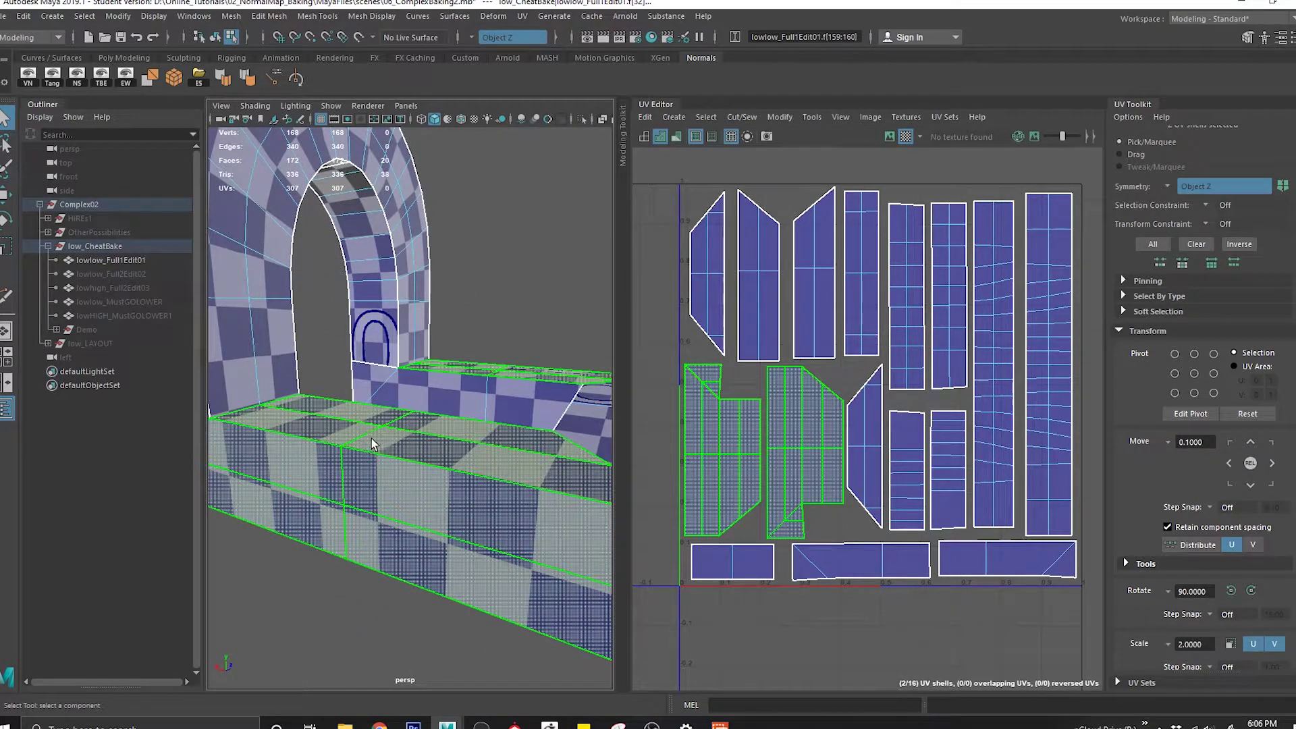
Switch to Marmoset Toolbag and examine the baked latch and wavy trim along the arch's side beam up close.
key("ctrl+F11")
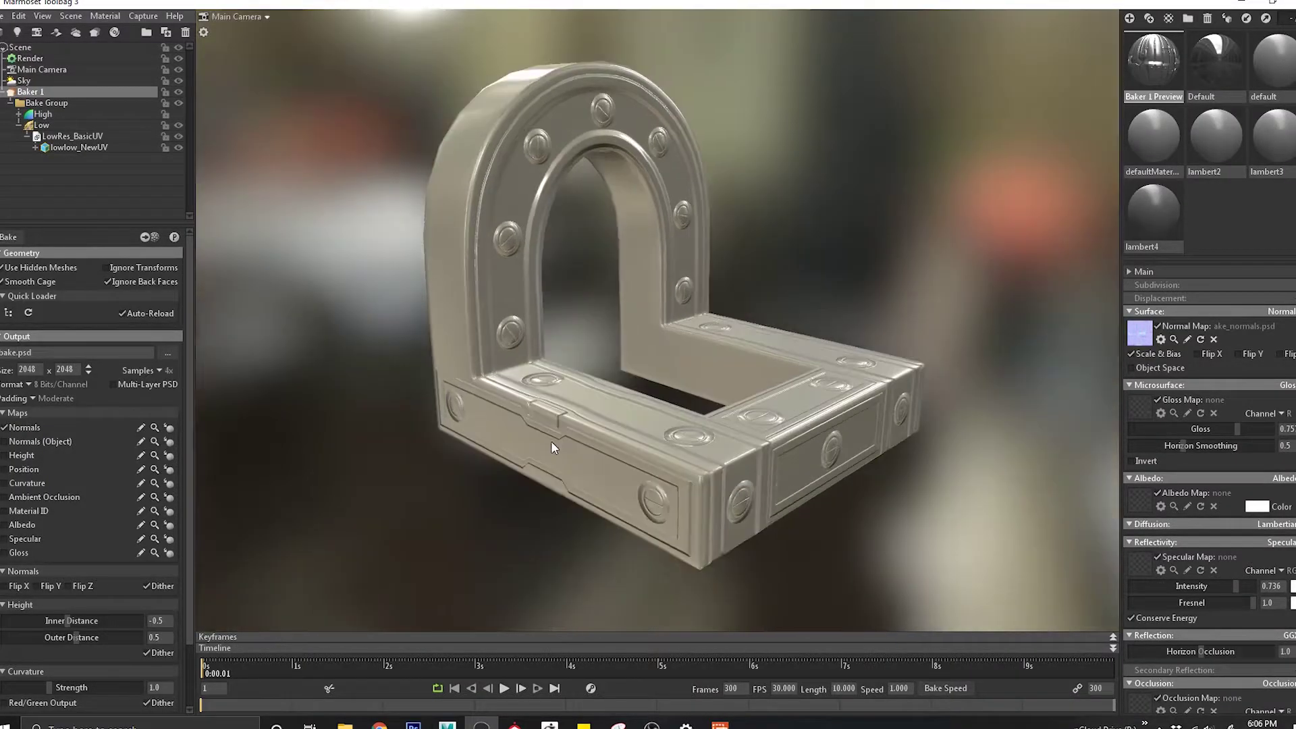
left_click_drag(551, 440, 679, 426)
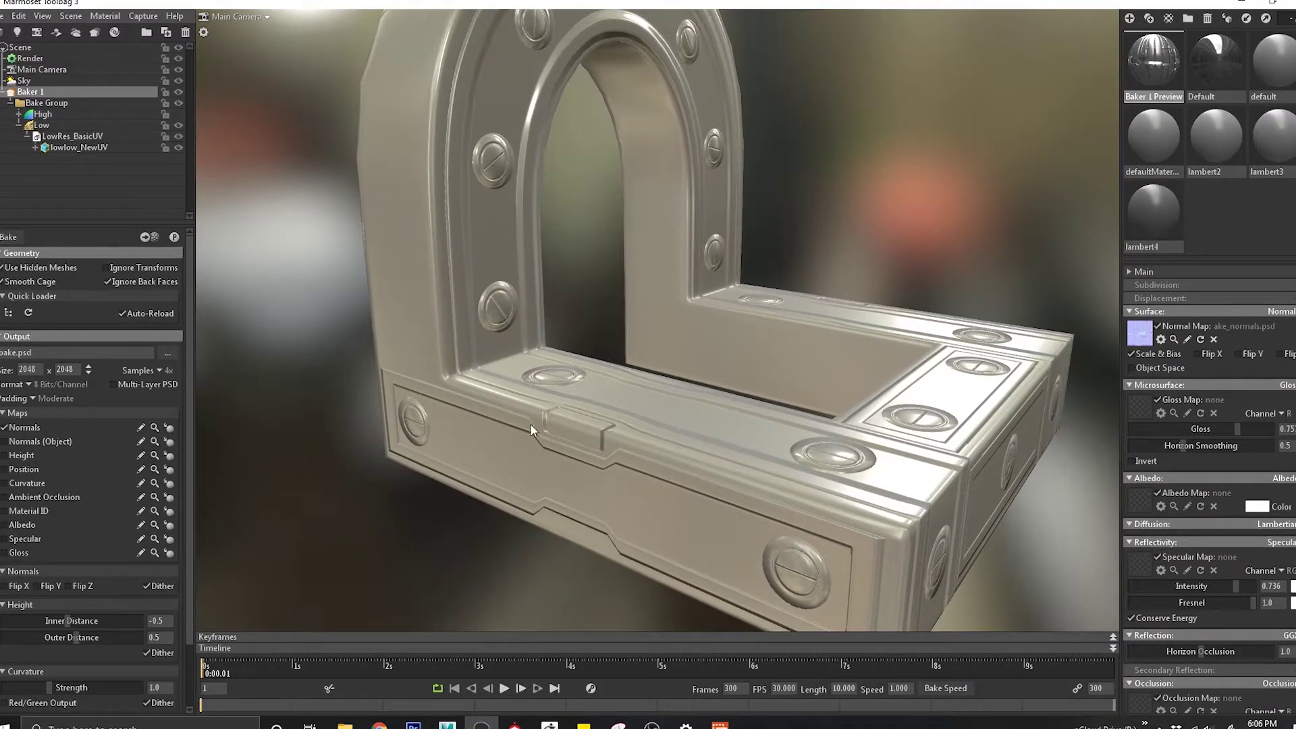
right_click_drag(529, 423, 596, 502)
middle_click_drag(596, 503, 613, 413)
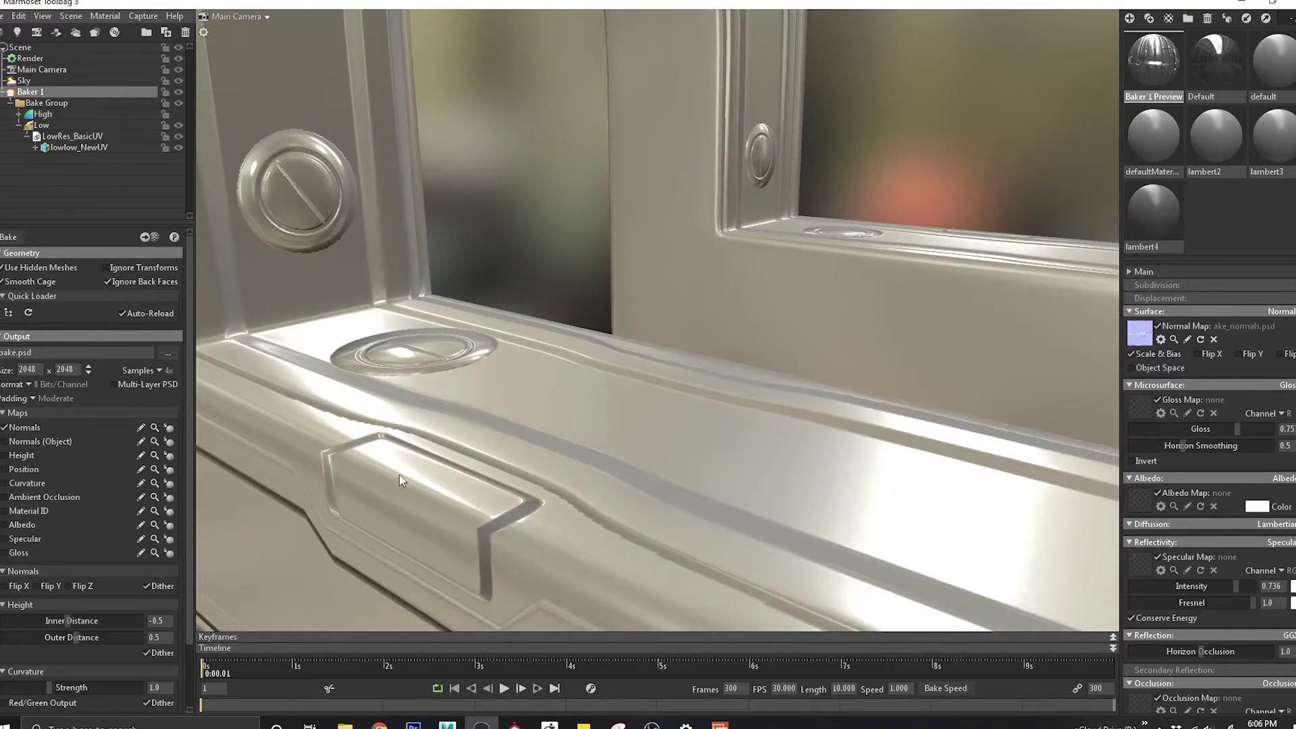
left_click_drag(399, 476, 642, 436)
left_click(642, 434)
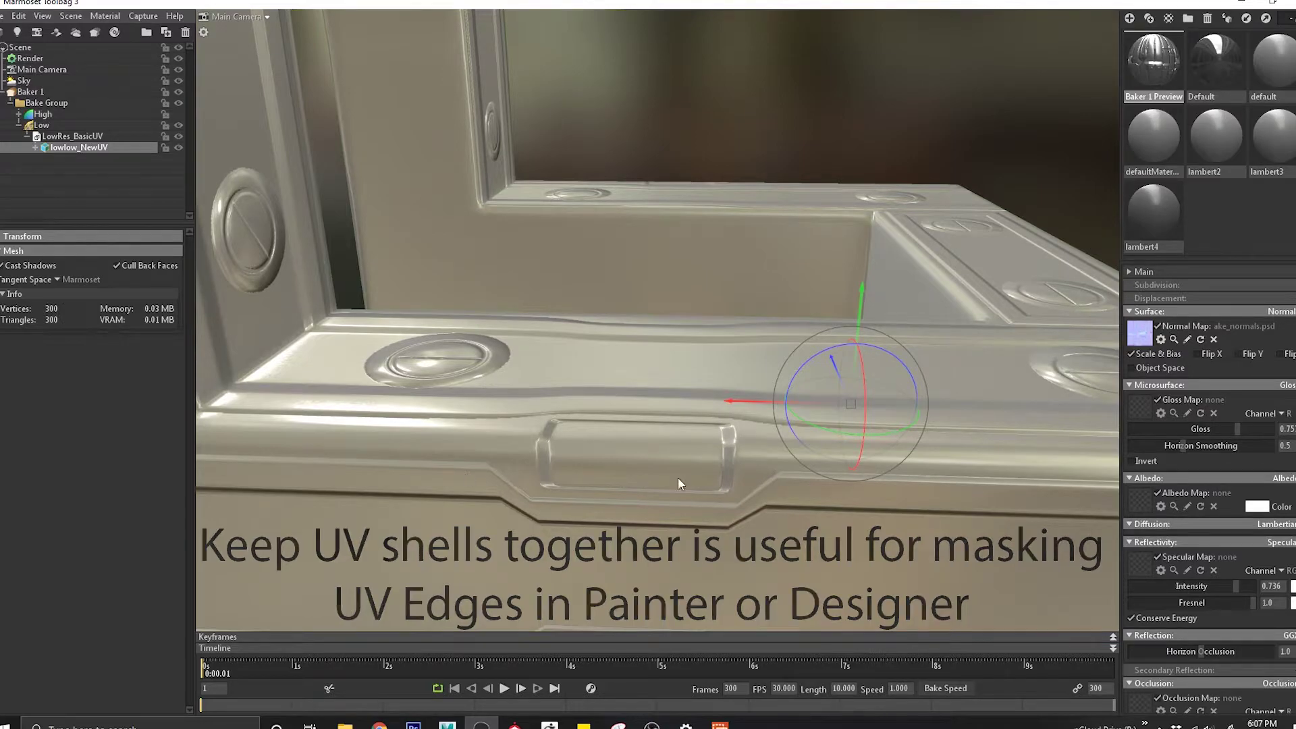
scroll(671, 456, "down", 3)
left_click_drag(671, 455, 668, 411)
scroll(669, 410, "up", 3)
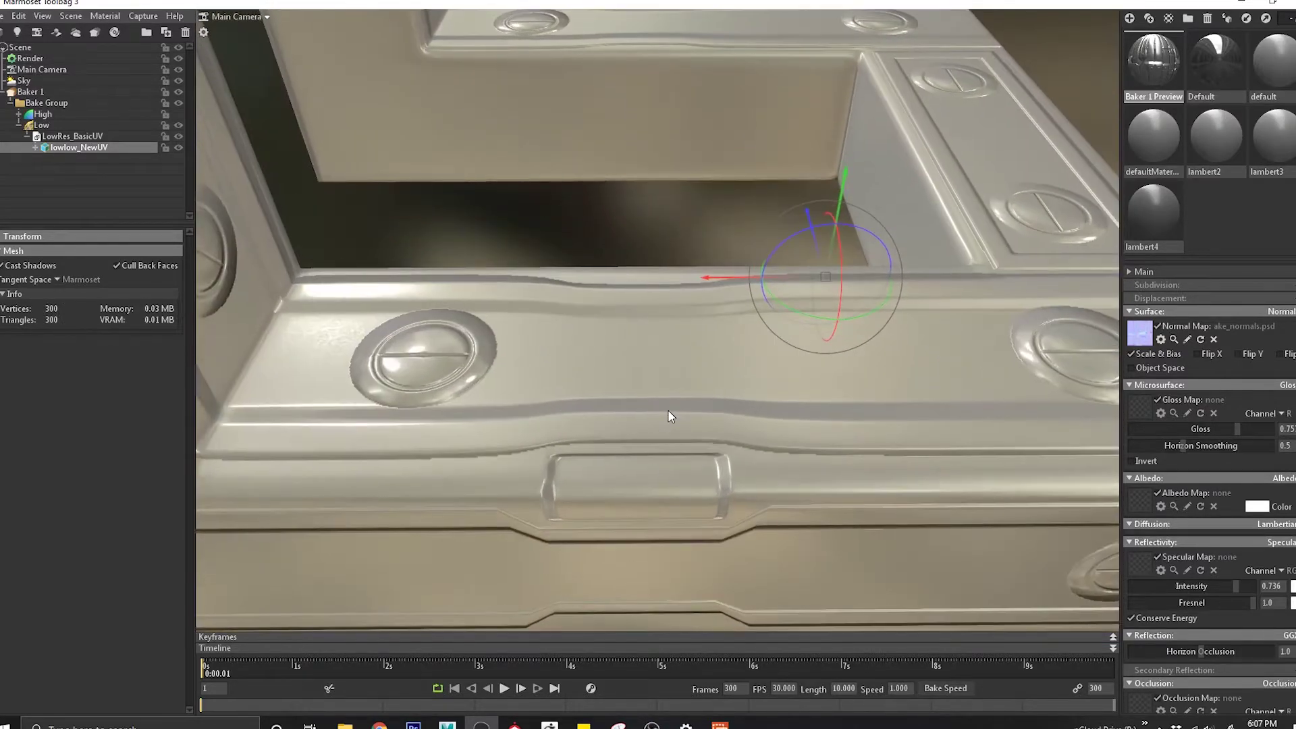
mouse_move(671, 460)
left_mouse_down()
mouse_move(683, 481)
mouse_move(667, 460)
mouse_move(682, 447)
mouse_move(690, 461)
left_mouse_up()
Switch to Maya, hide lowlow_Full1Edit01, and expand and show the Demo group again.
key("alt+Tab")
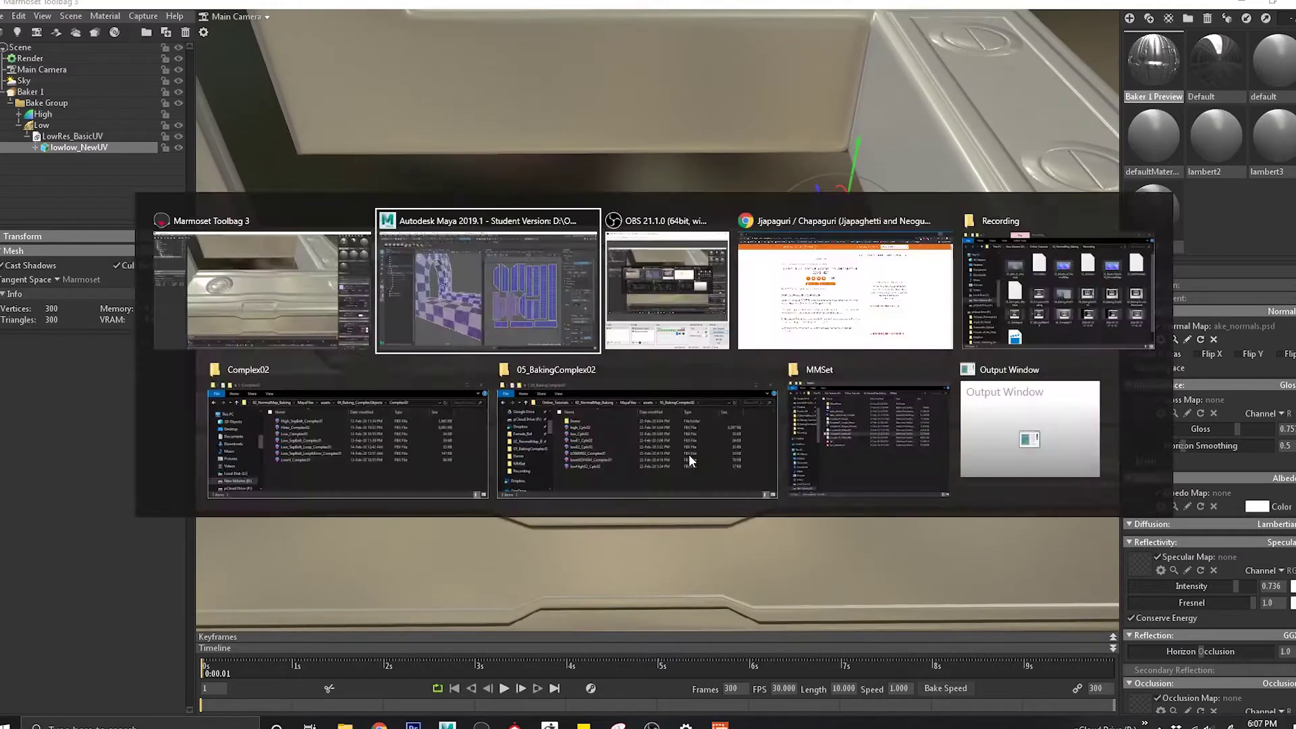
left_click_drag(419, 443, 440, 480, "alt")
middle_click_drag(489, 490, 506, 405, "alt")
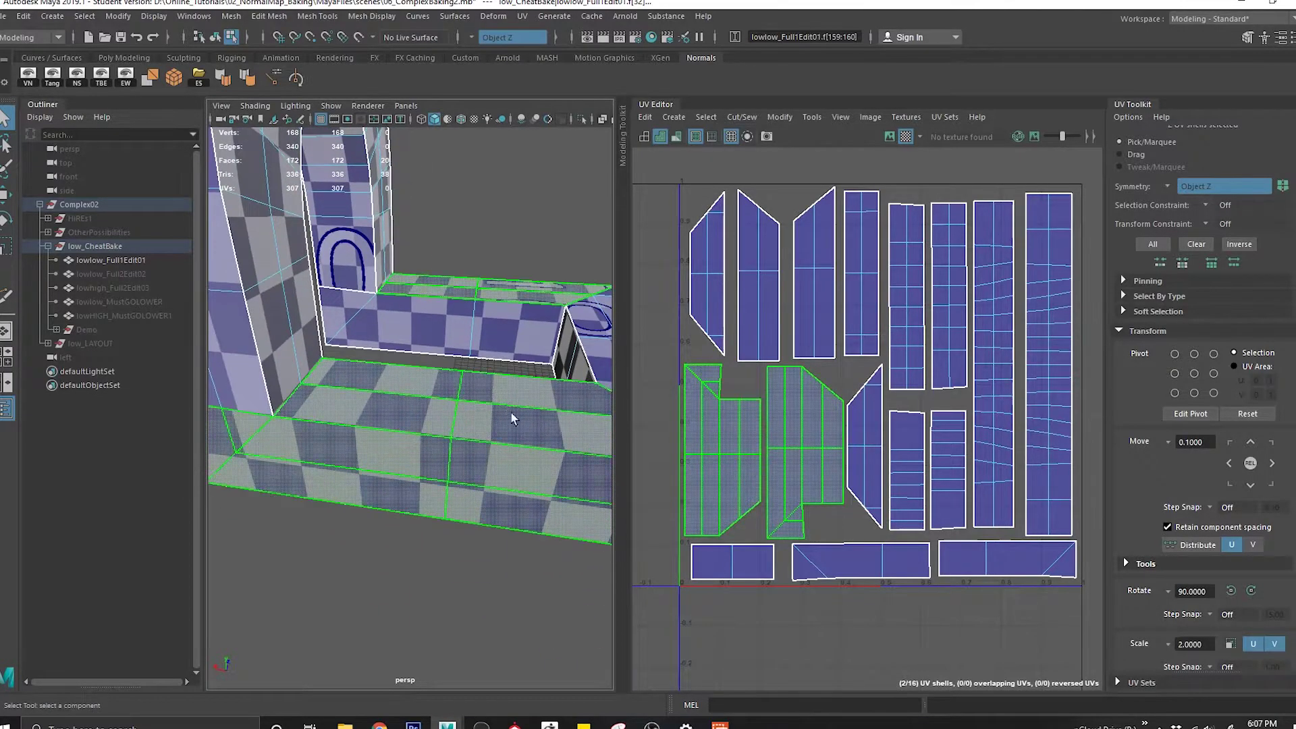
left_click(101, 261)
key("h")
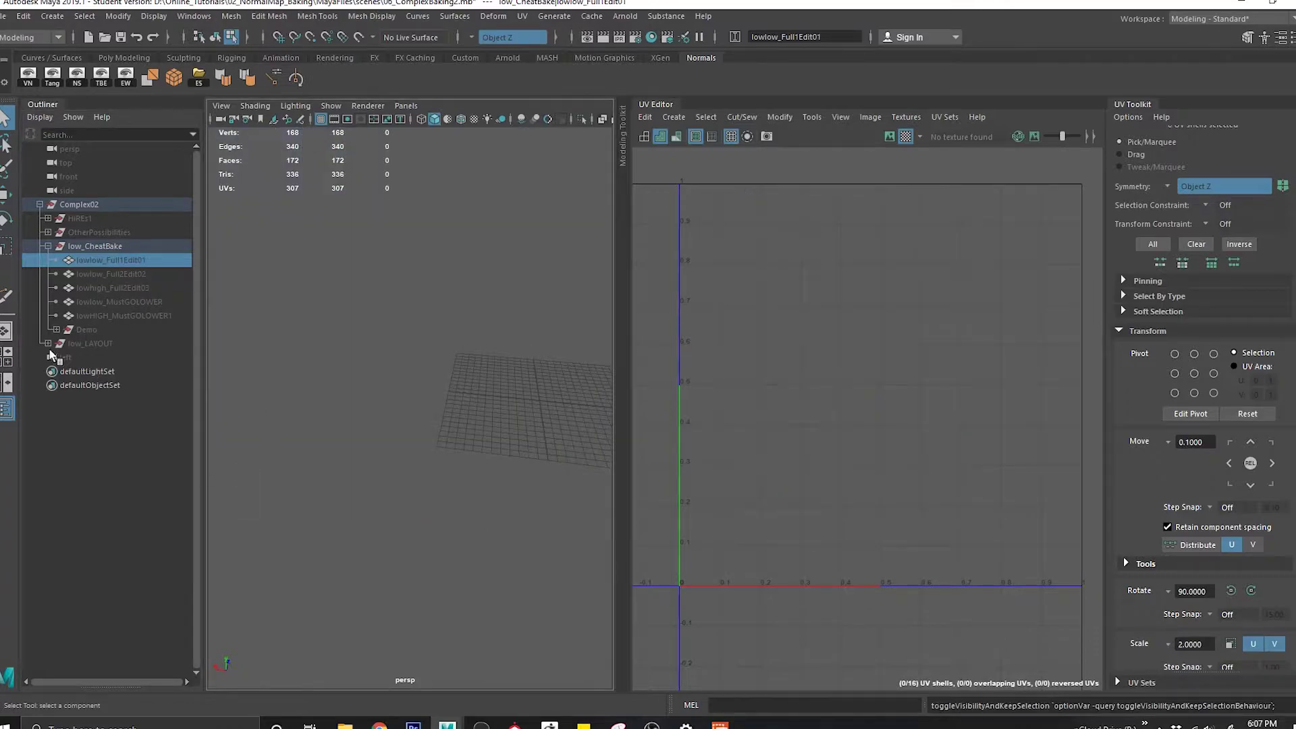
left_click(57, 330)
left_click(83, 331)
key("h")
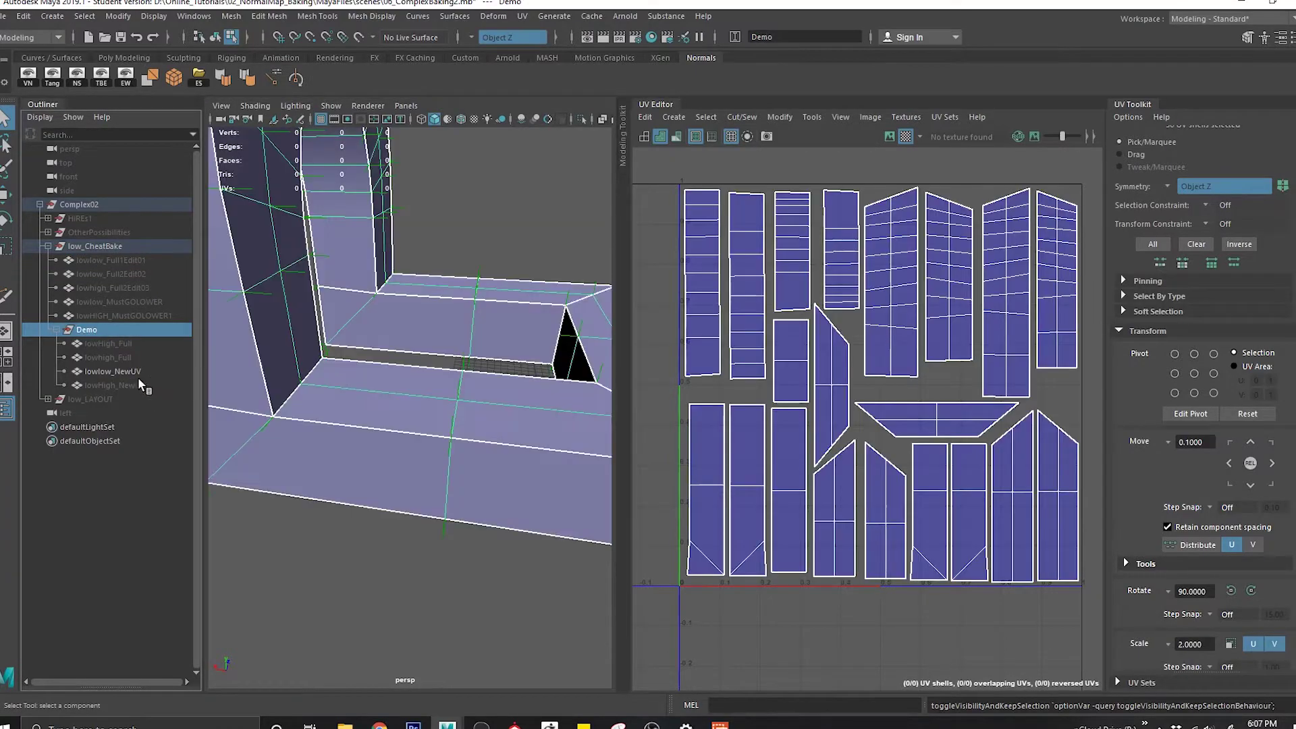
Duplicate lowlow_NewUV inside the Demo group and hide the original mesh.
left_click(138, 382)
left_click(141, 372)
key("ctrl+d")
left_click(135, 374)
key("h")
left_click(135, 388)
Rename the duplicate as lowlowDelete_NewUV1 and delete the crosswise middle edge loops from its base beams.
double_click(135, 398)
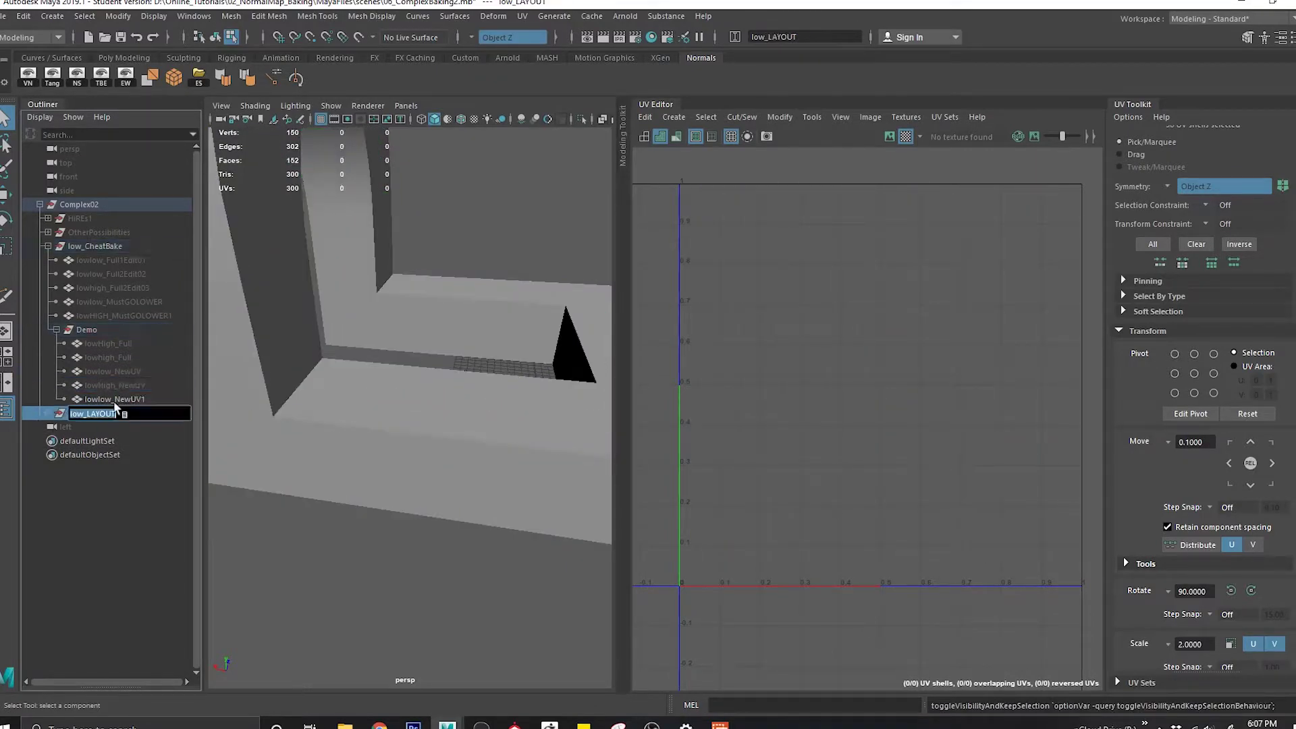
type("Delete")
key("Return")
right_click_drag(437, 420, 432, 449)
key("ctrl+Delete")
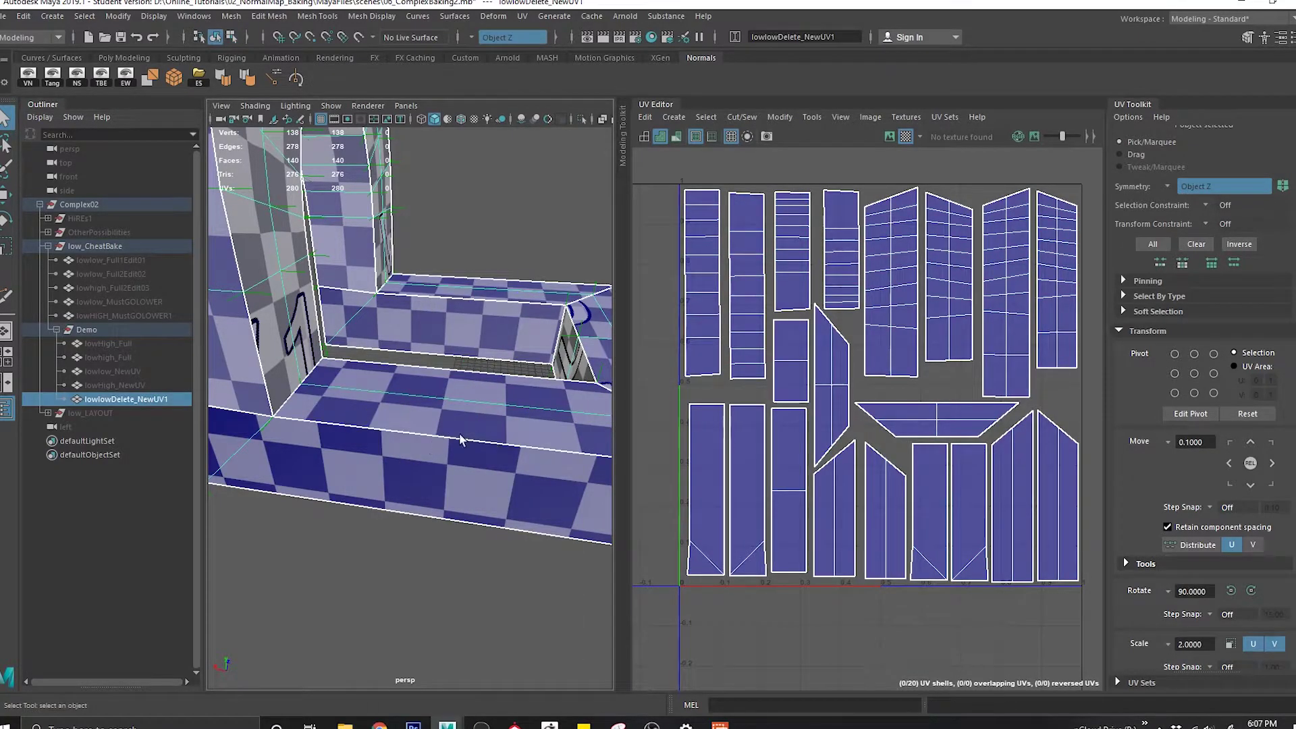
Export the selected duplicate as the FBX file deletelowres in the Demo folder.
left_click(4, 15)
left_click(54, 211)
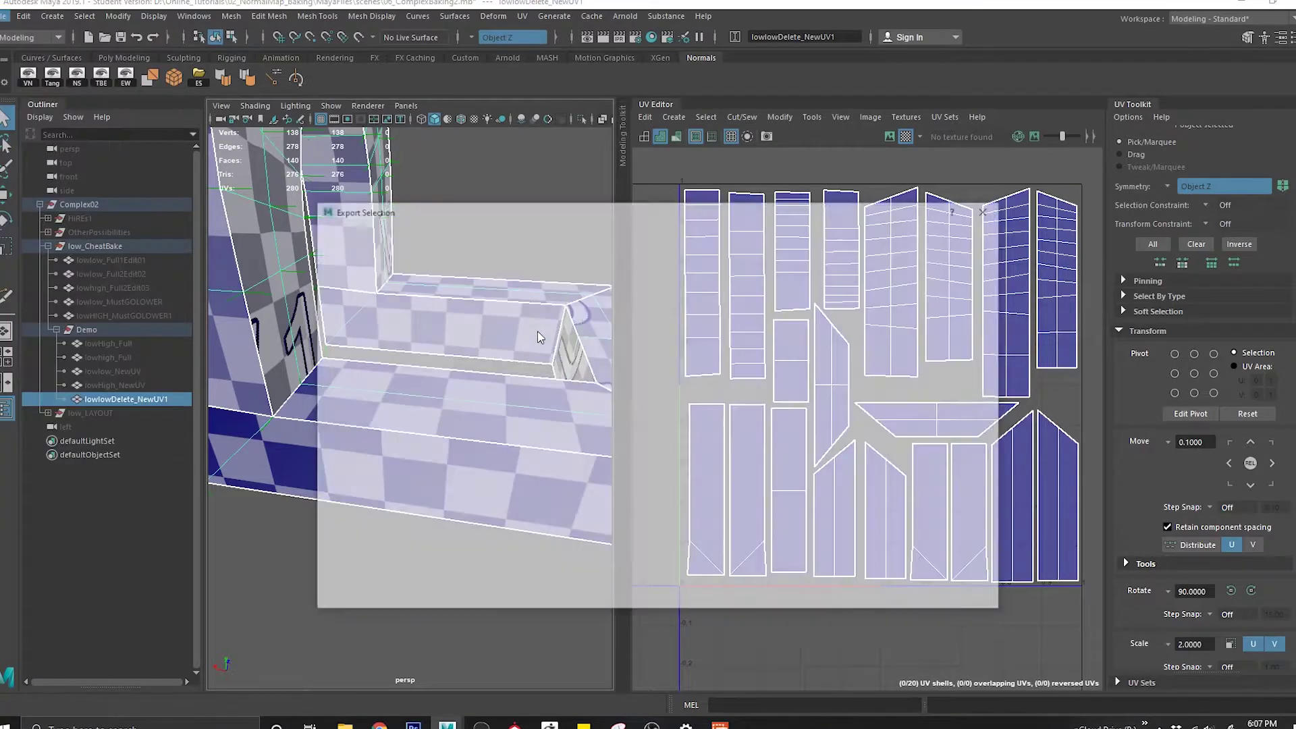
type("delete")
type("Me")
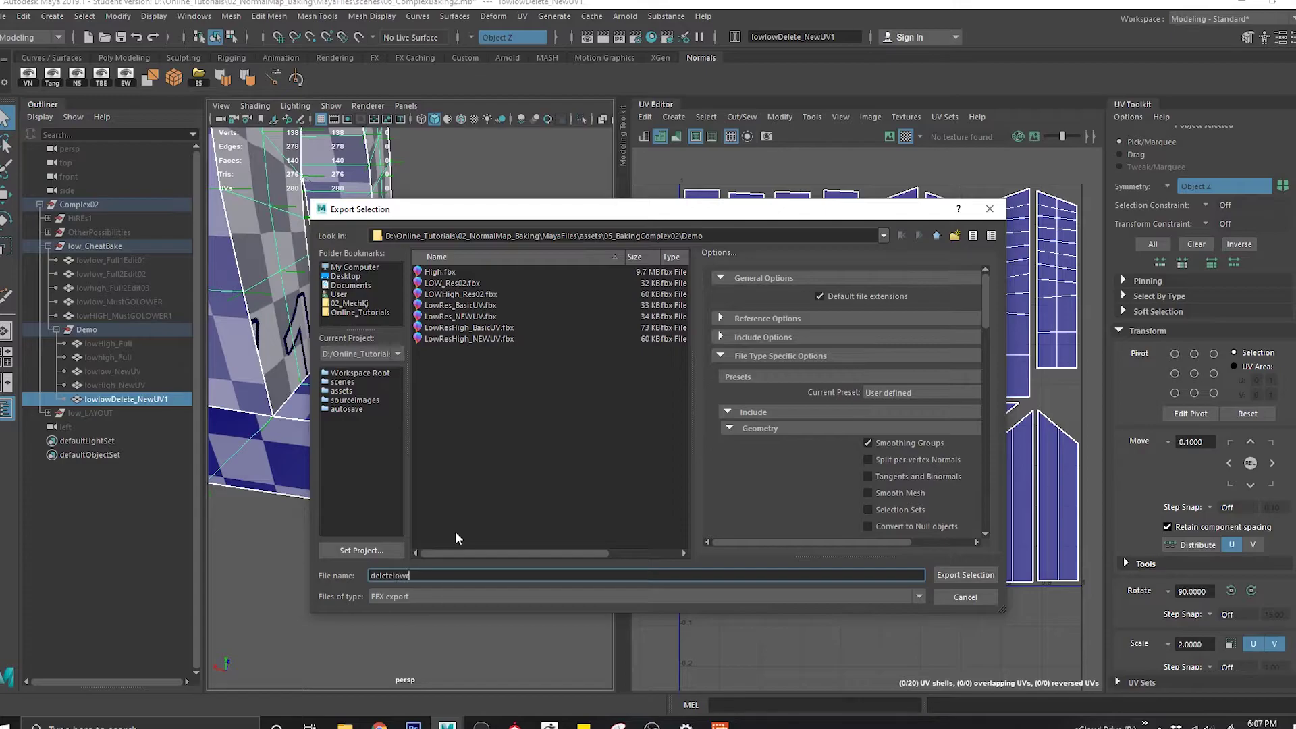
key("Return")
Switch to Marmoset Toolbag and load deletelowres into the LowRes_BasicUV file reference.
key("alt+Tab")
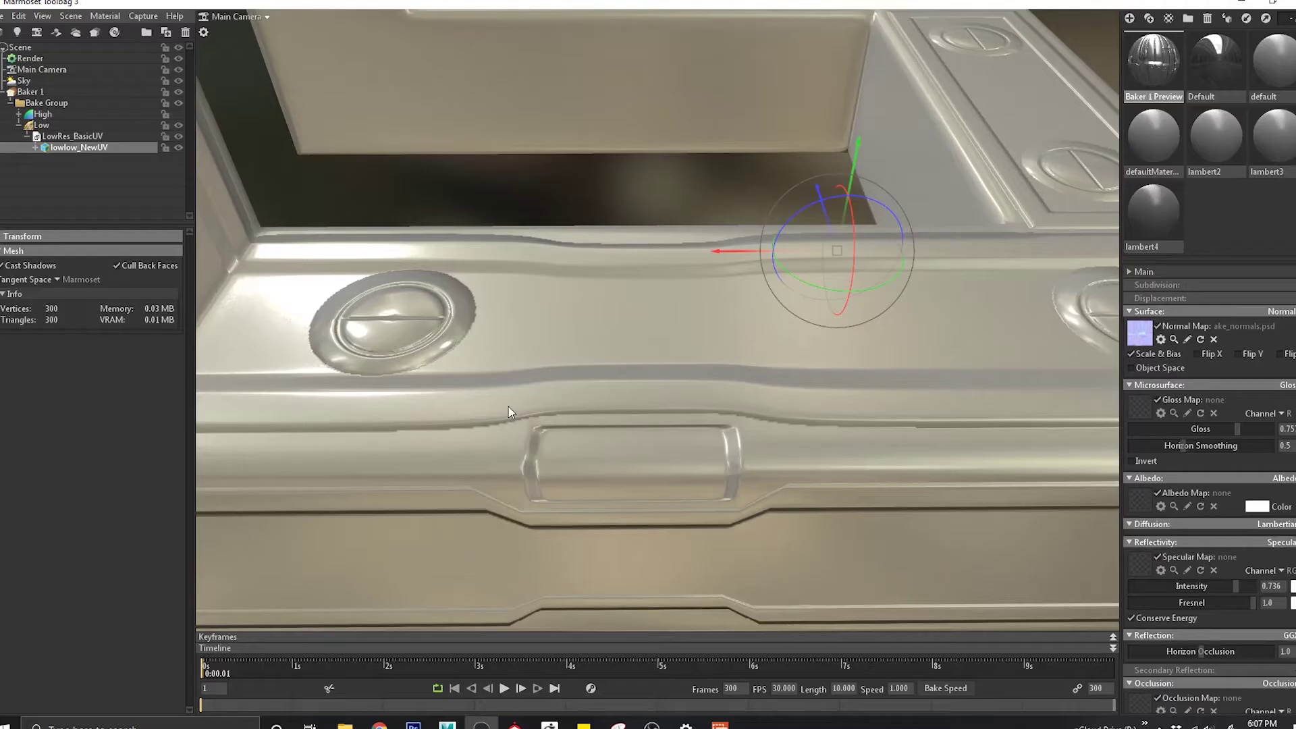
left_click(65, 135)
left_click(167, 268)
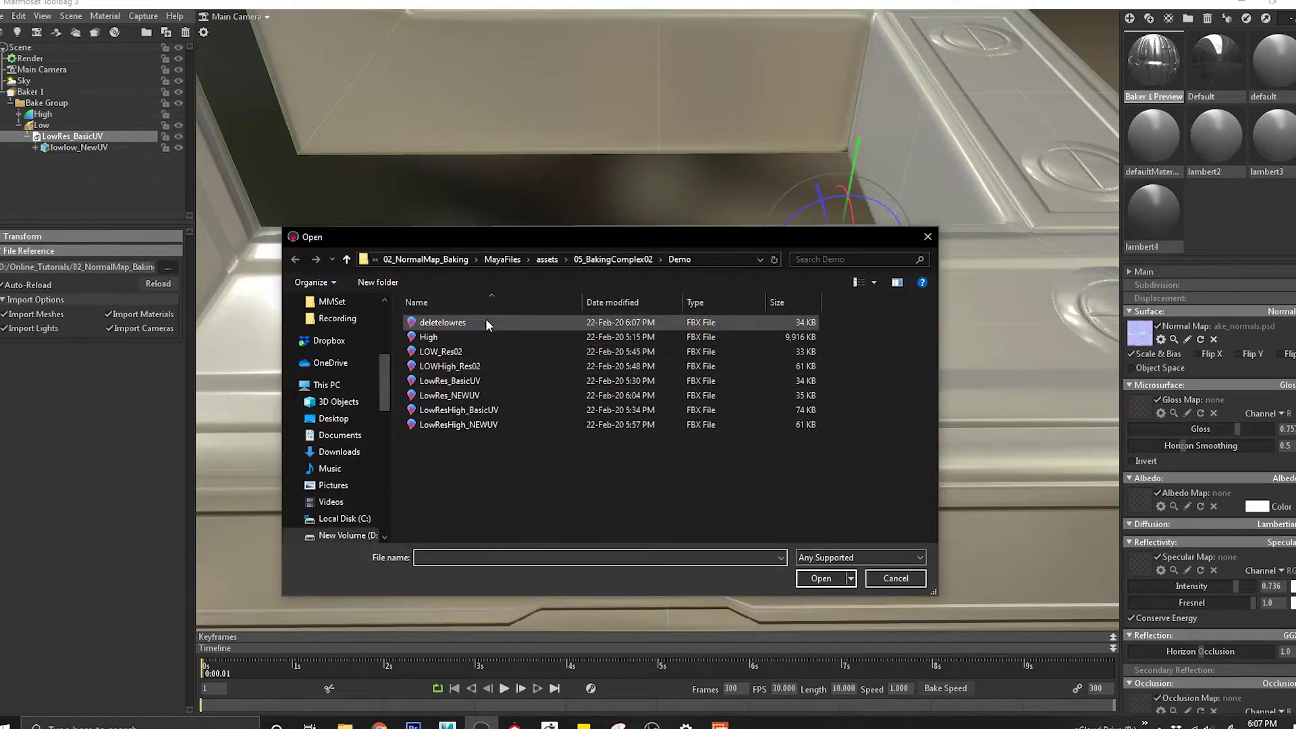
double_click(485, 320)
Clear the painted skew correction from the low mesh and finish skew painting.
left_click(42, 125)
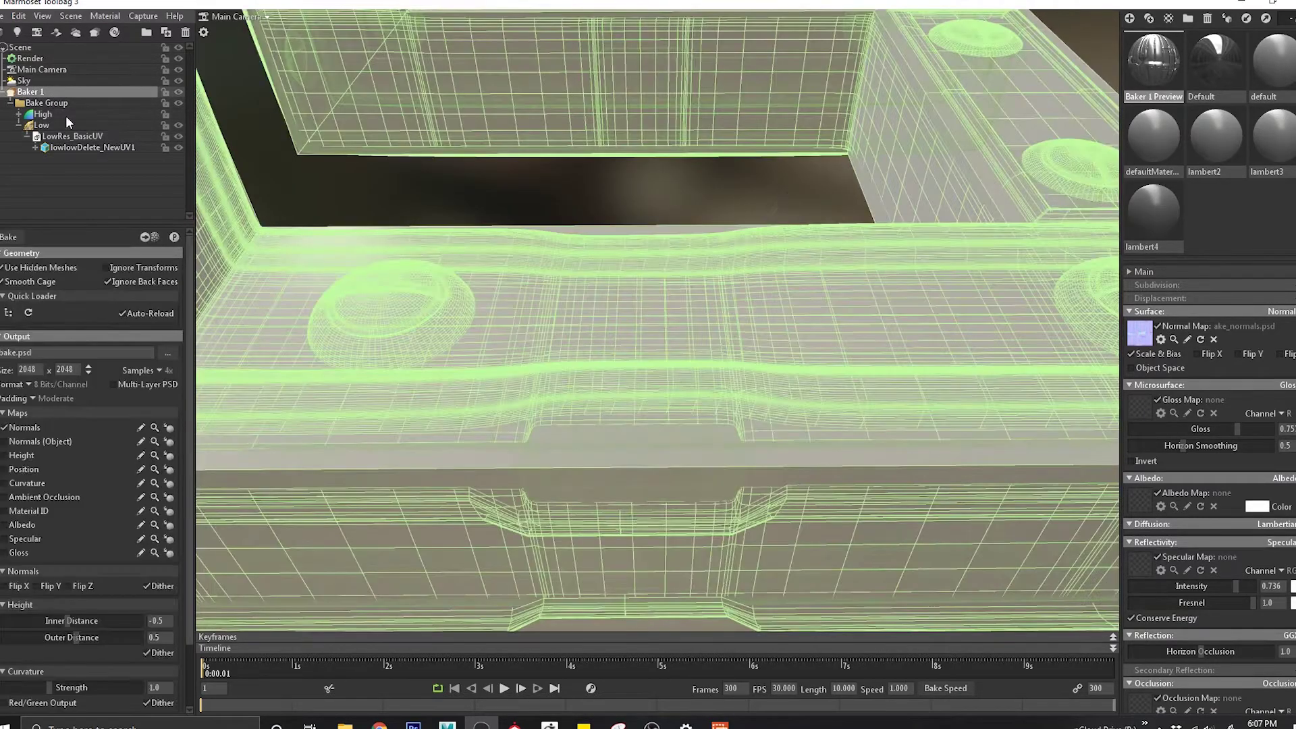
left_click(31, 355)
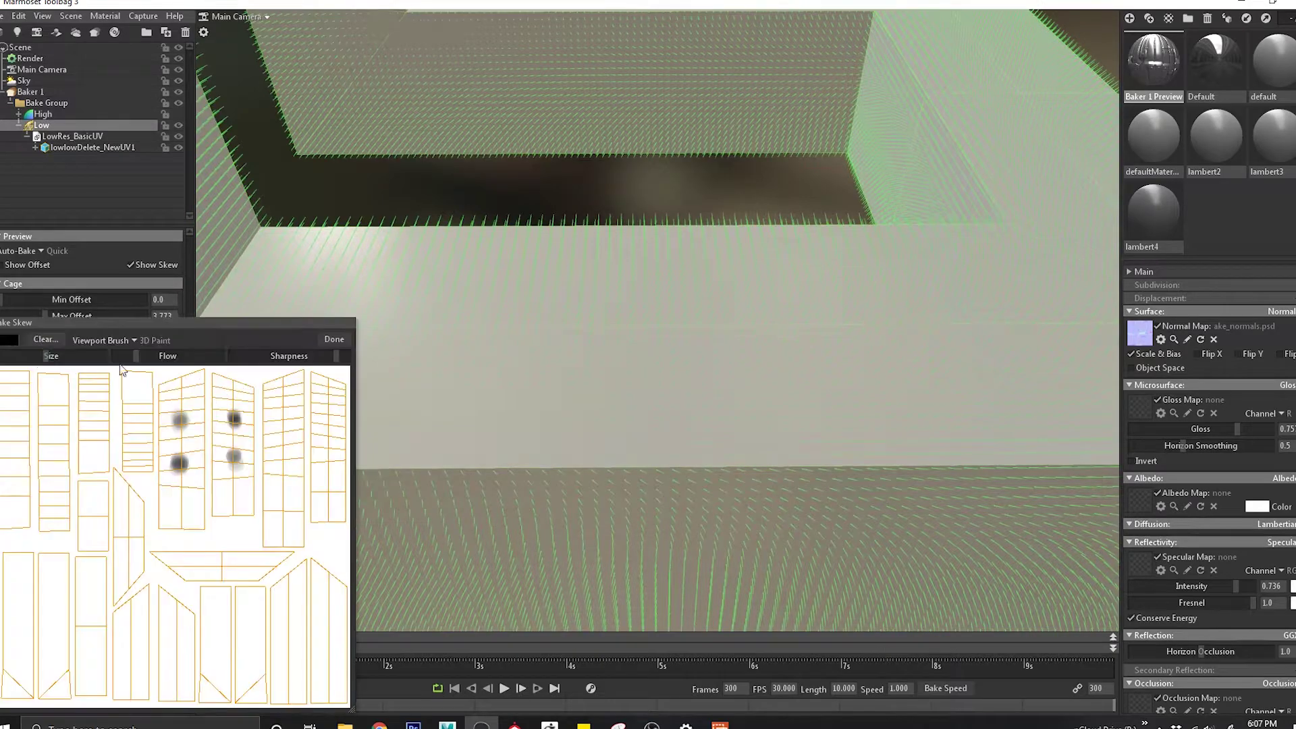
left_click(43, 340)
left_click(669, 409)
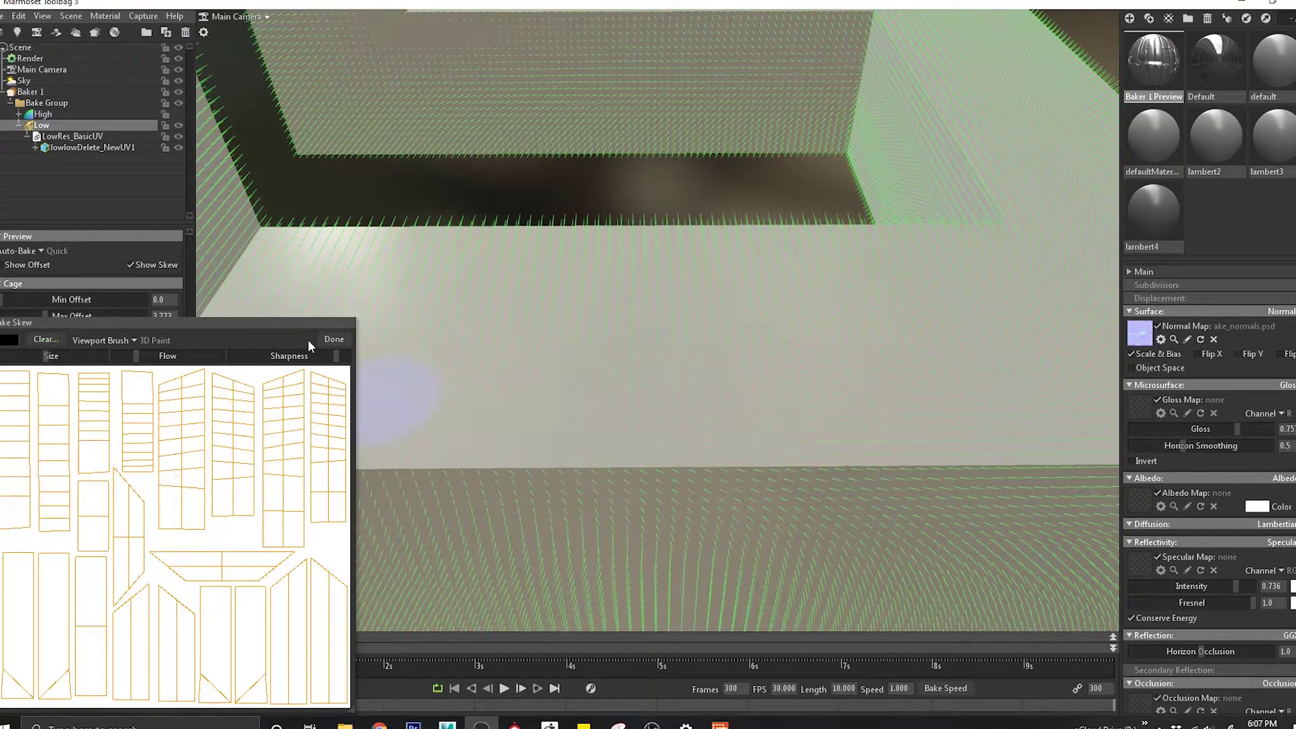
left_click(333, 340)
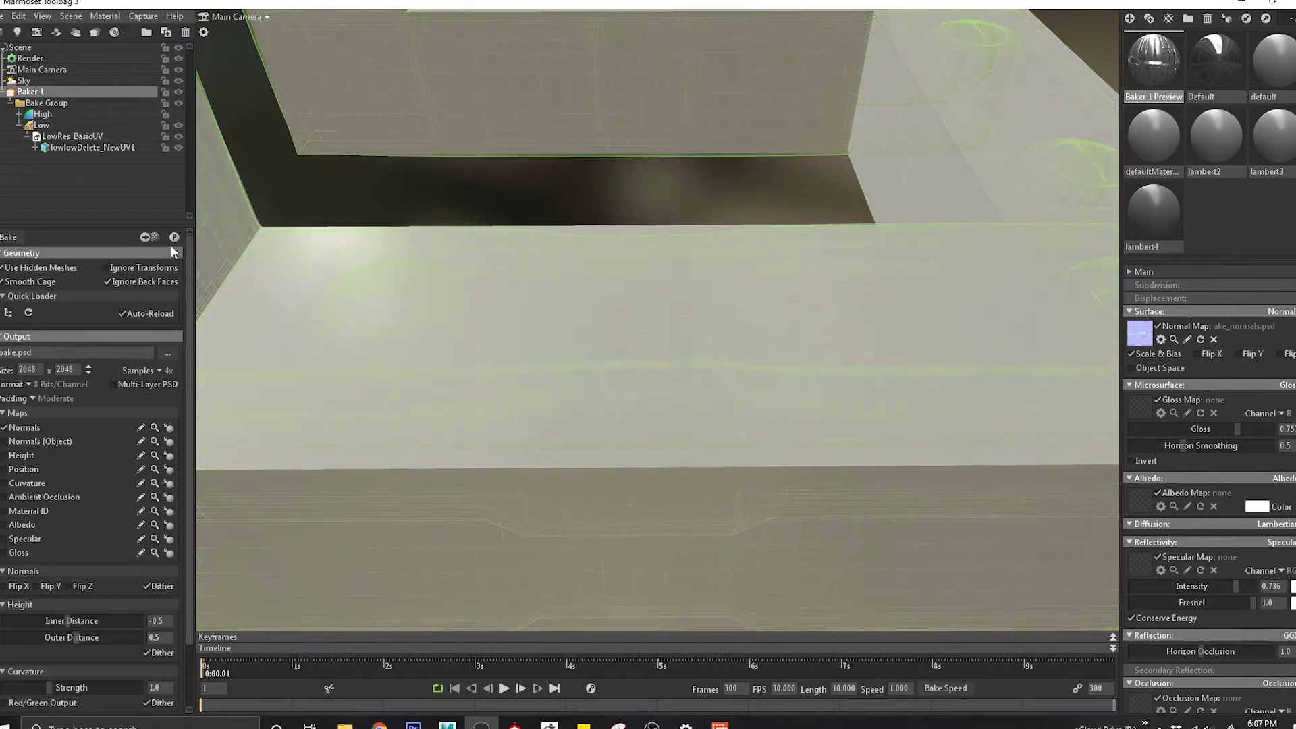
Preview Baker 1's bake on the reduced low mesh and examine the side beam's latch and screws.
left_click(173, 238)
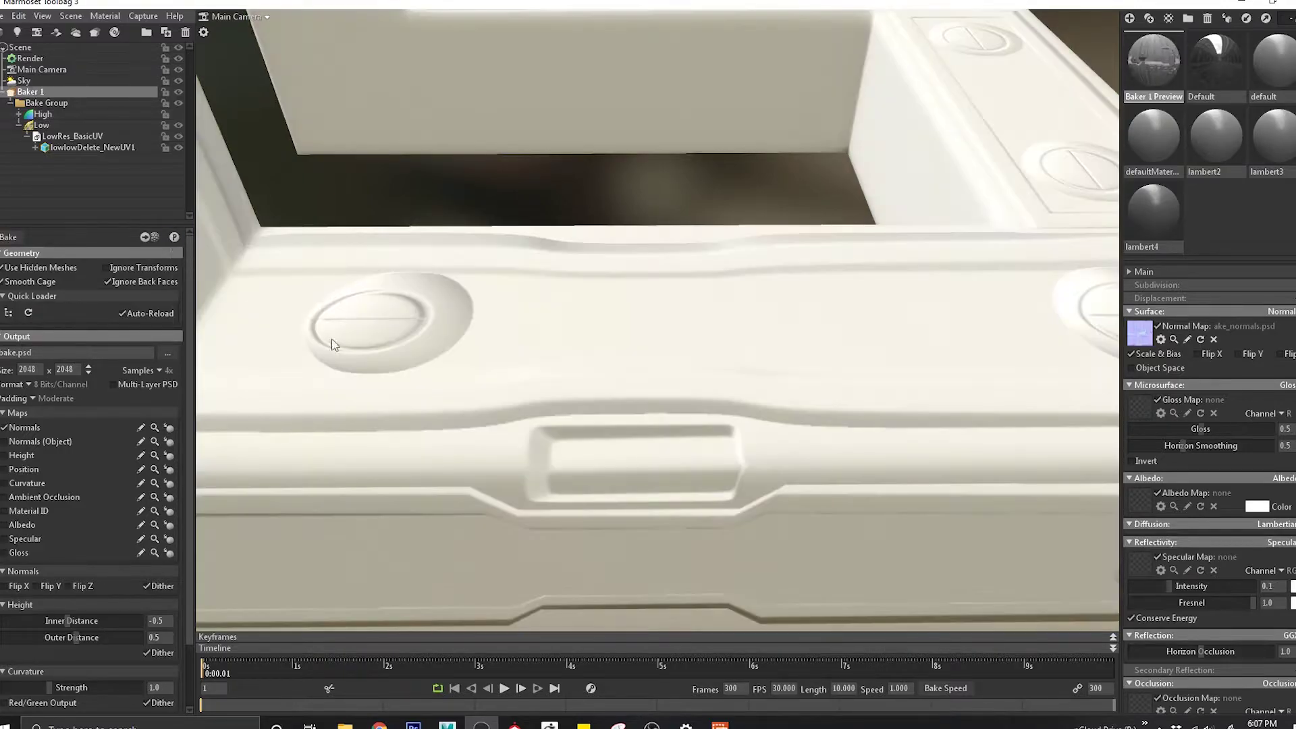
left_click(613, 454)
left_click_drag(697, 428, 517, 396)
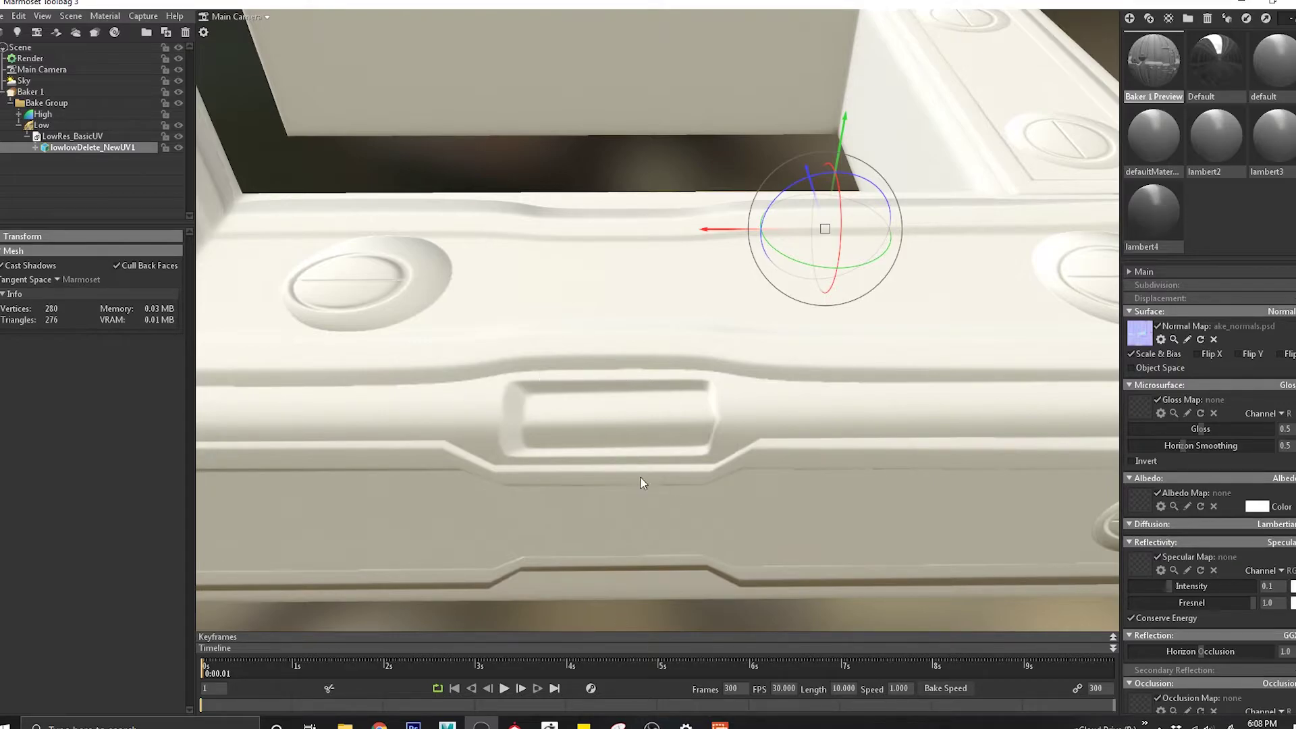
scroll(715, 398, "down", 5)
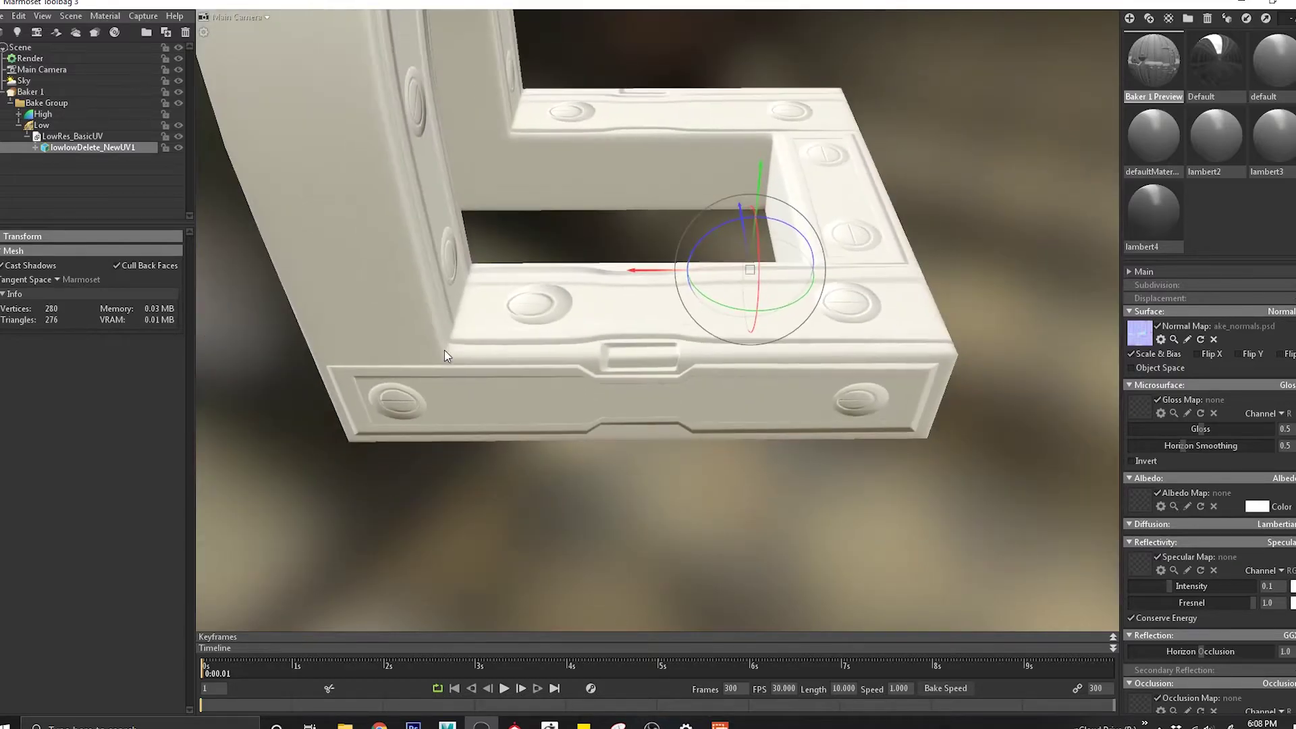
left_click(973, 355)
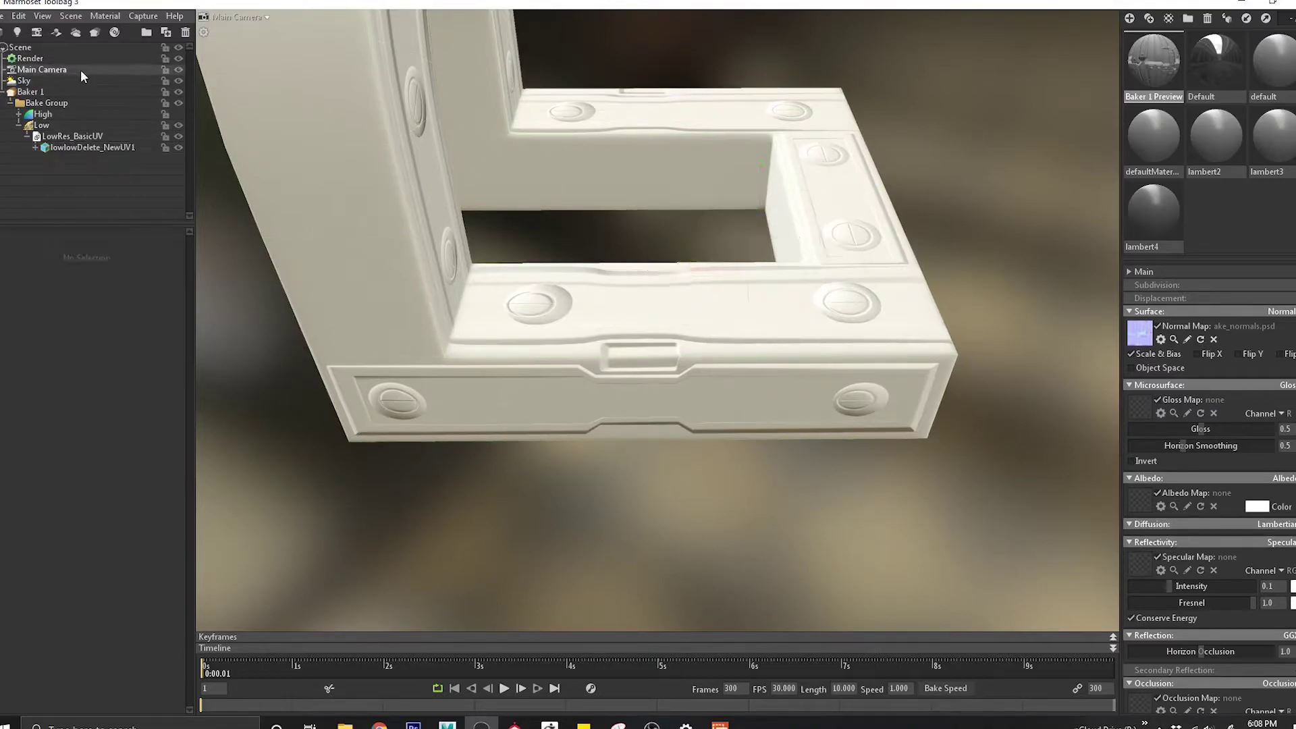
Turn on the viewport wireframe, set its color to pure red (ff0000), and check the edges across the beams.
left_click(30, 58)
left_click(26, 332)
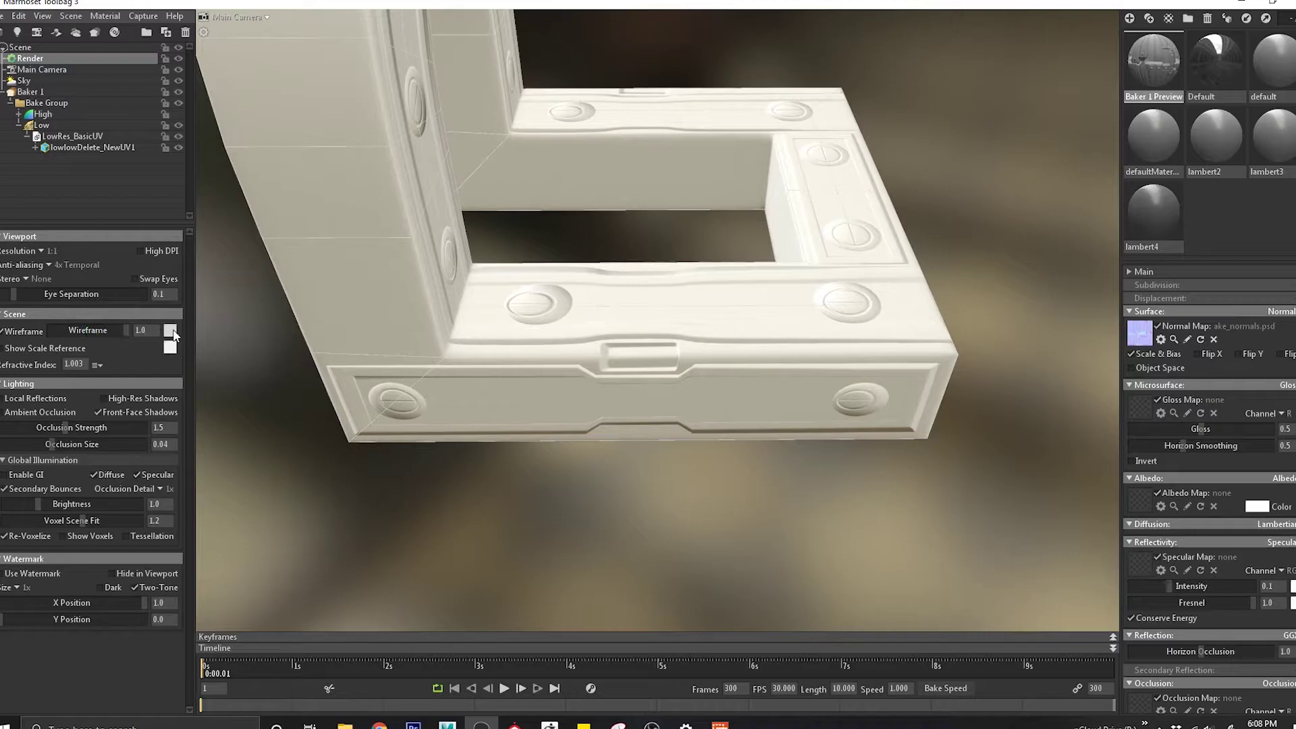
left_click(169, 330)
left_click(367, 601)
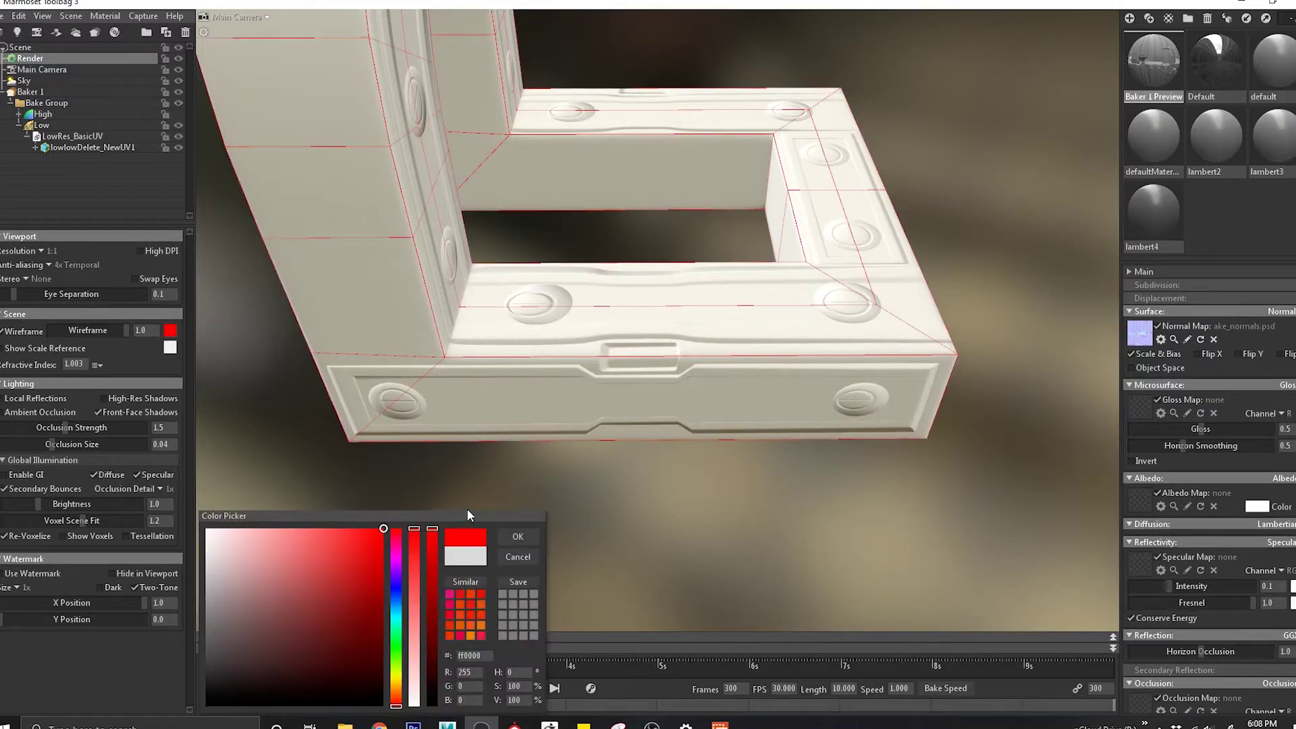
left_click(519, 537)
left_click_drag(562, 369, 531, 397)
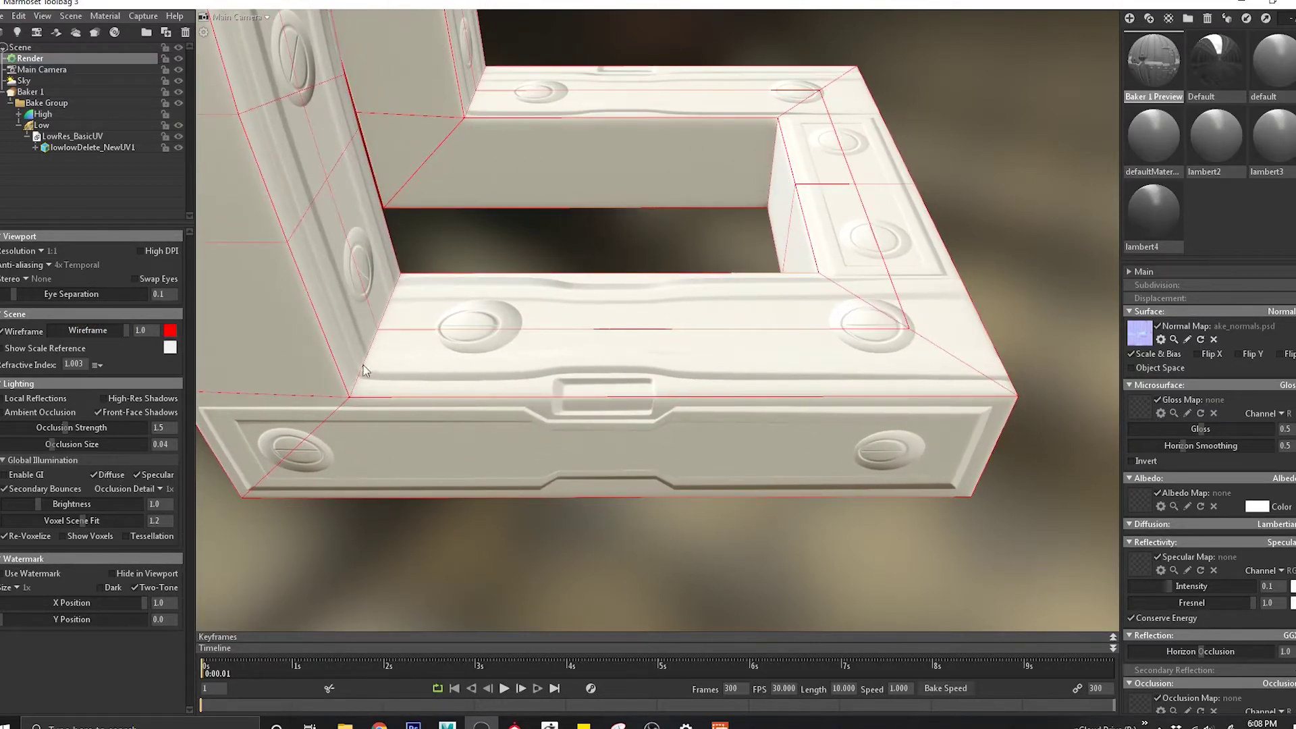
scroll(673, 437, "up", 4)
scroll(672, 436, "down", 4)
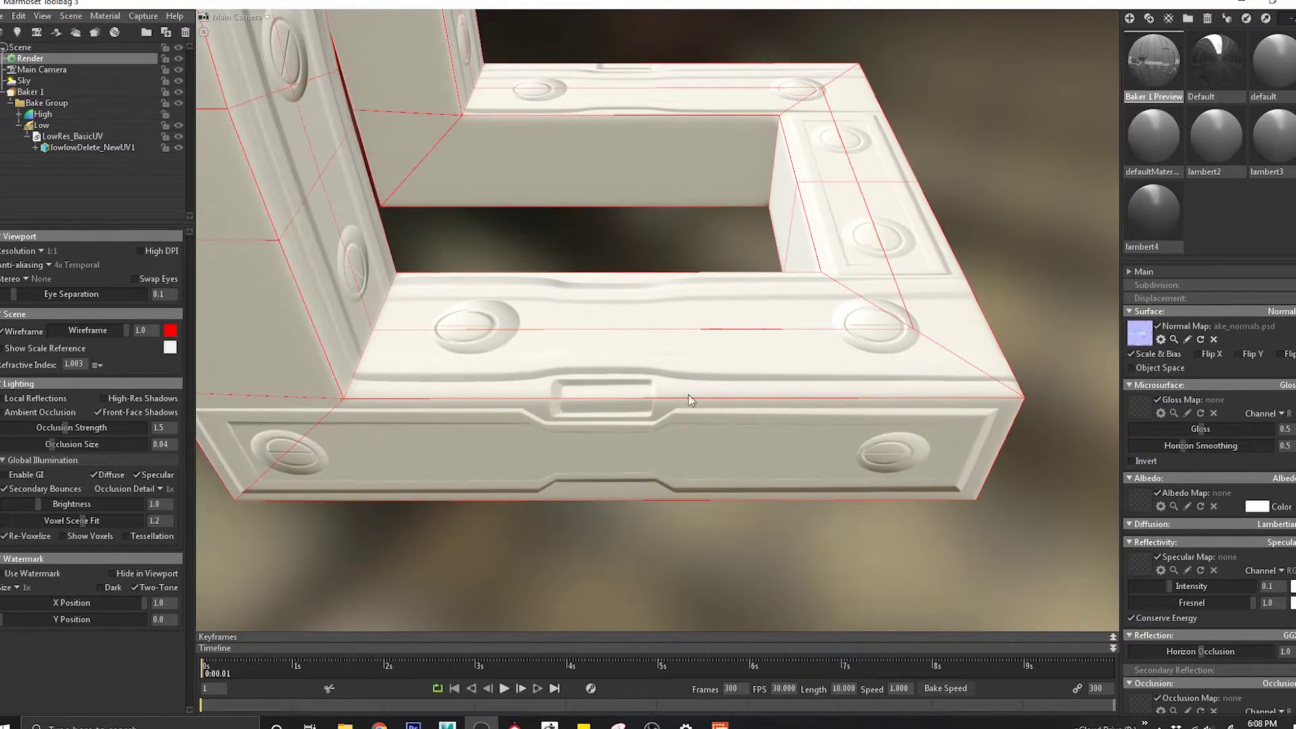
Paint skew correction on the low mesh over the side beam's latch and finish skew painting.
left_click(40, 125)
left_click(30, 348)
scroll(630, 375, "up", 10)
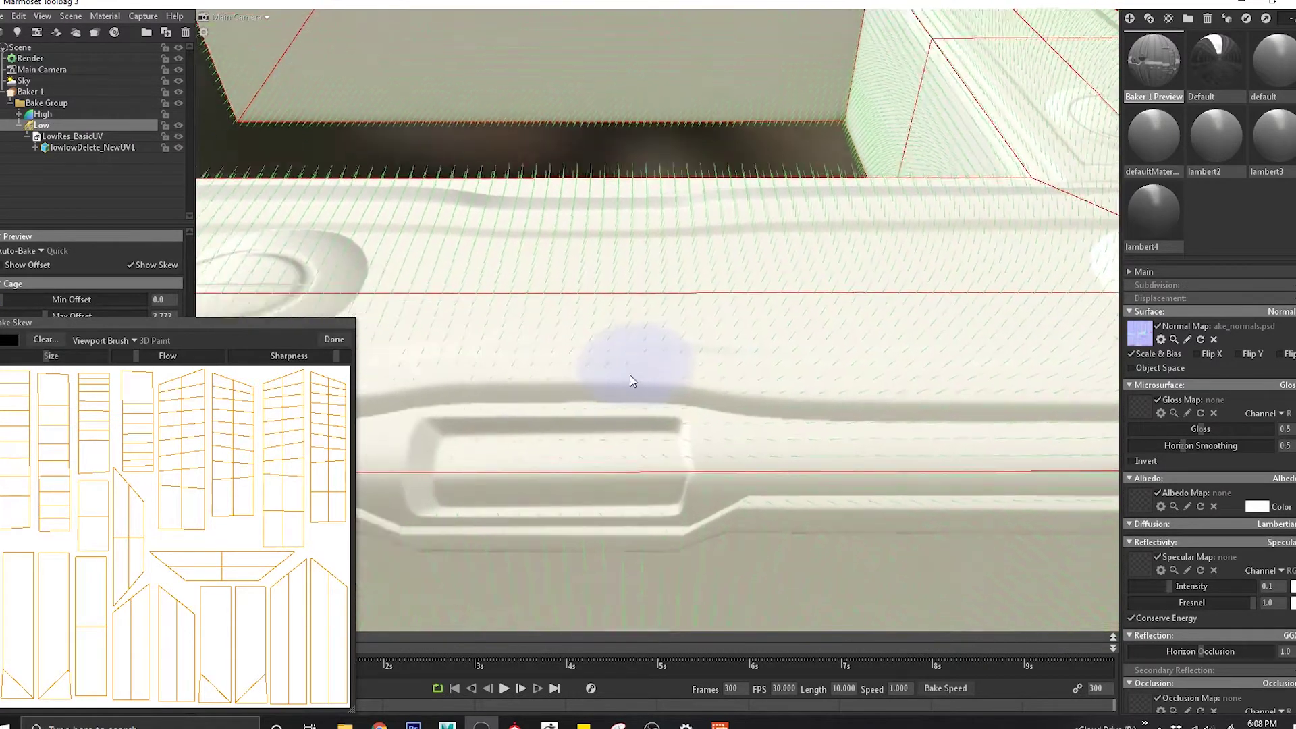
scroll(677, 375, "down", 5)
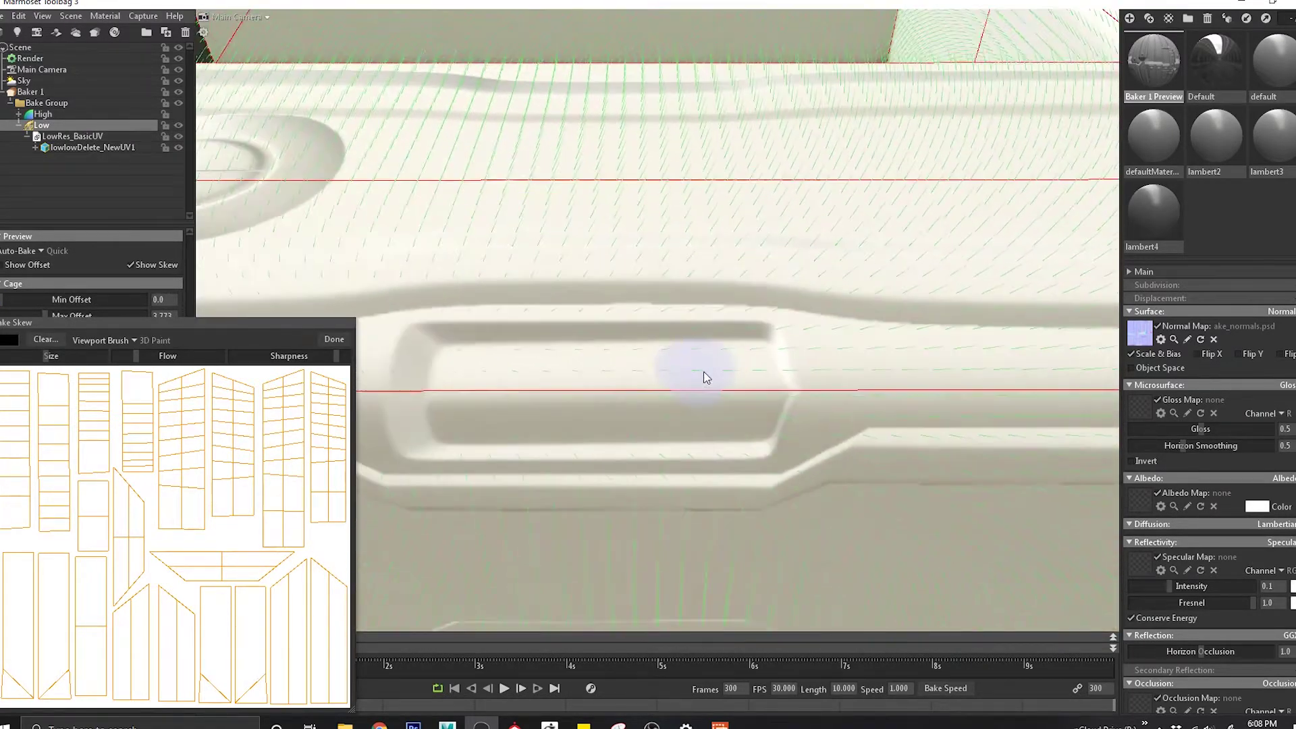
scroll(600, 371, "down", 3)
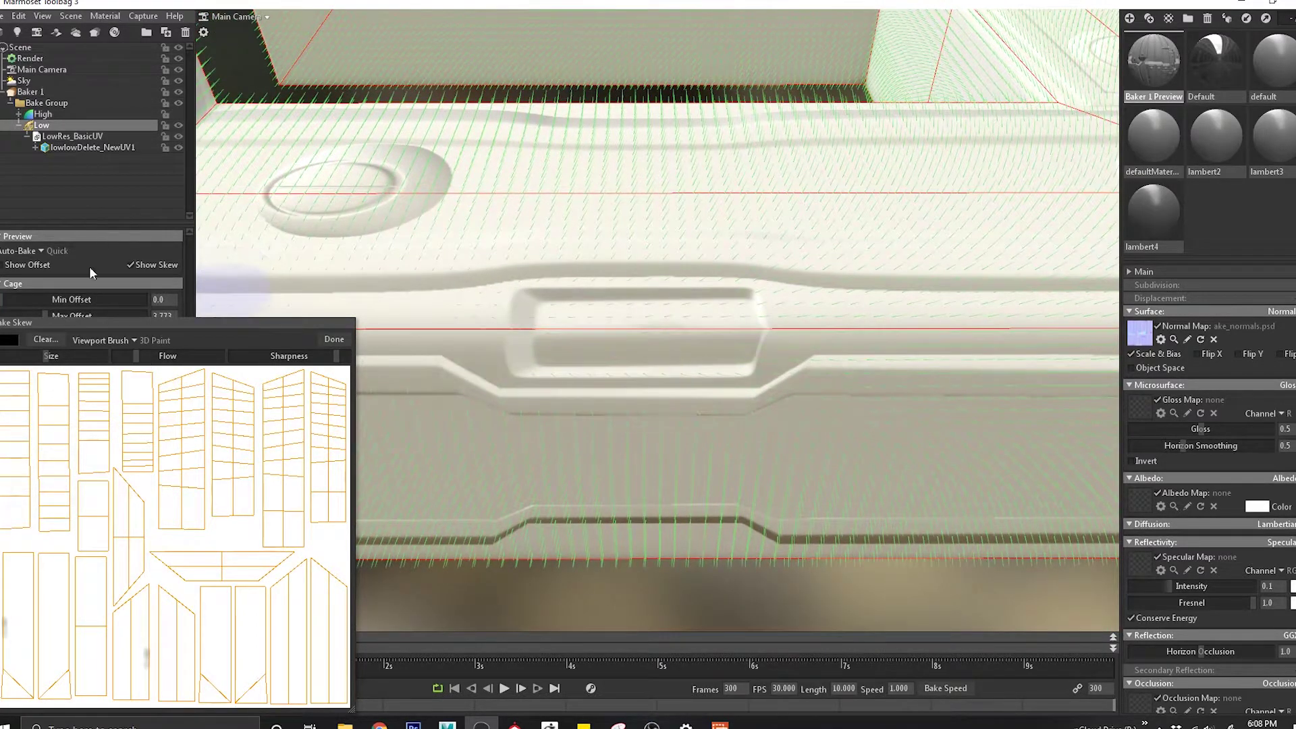
mouse_move(582, 326)
left_mouse_down()
mouse_move(729, 318)
mouse_move(508, 323)
mouse_move(509, 350)
mouse_move(570, 356)
mouse_move(558, 370)
mouse_move(774, 316)
mouse_move(758, 321)
mouse_move(740, 288)
mouse_move(563, 389)
mouse_move(727, 375)
mouse_move(631, 353)
mouse_move(878, 408)
left_mouse_up()
mouse_move(634, 369)
left_mouse_down("alt")
mouse_move(721, 398)
mouse_move(555, 327)
left_mouse_up("alt")
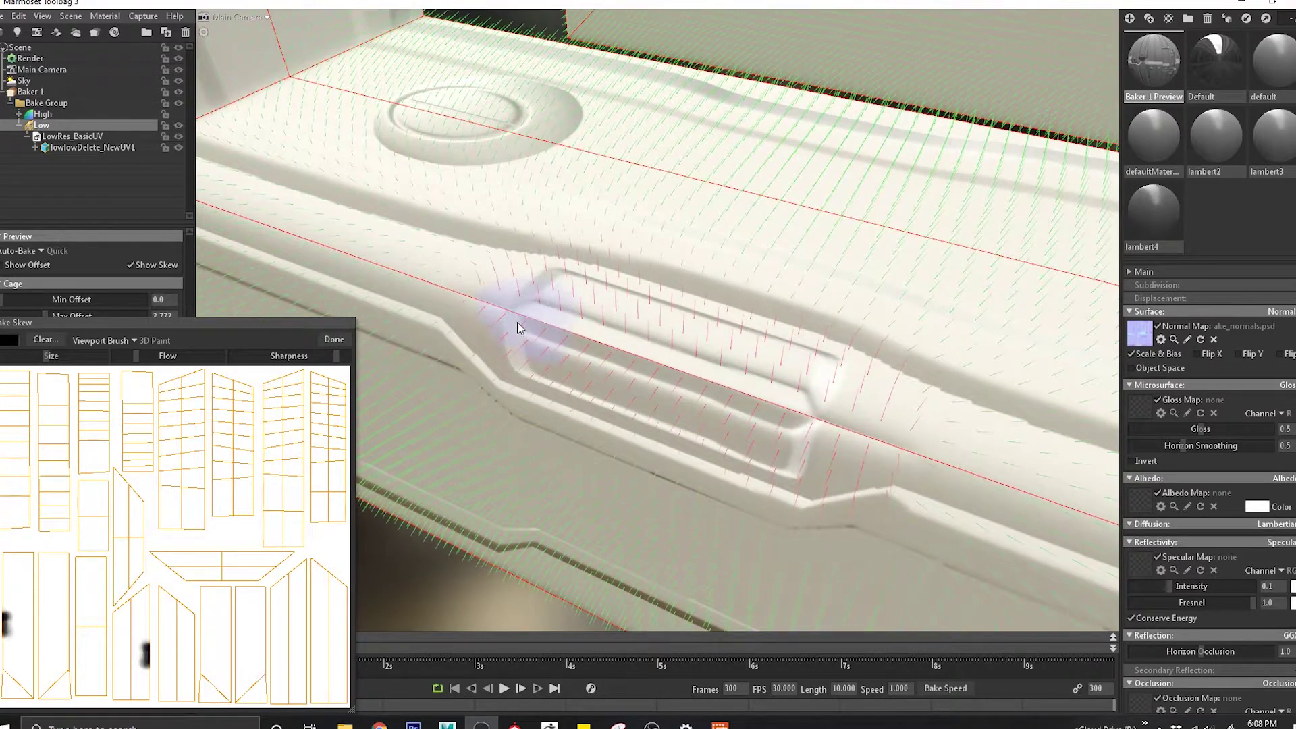
left_click(335, 339)
Examine the skew-corrected latch and surrounding trim of the side beam with the wireframe visible and the cage overlay hidden.
left_click(39, 91)
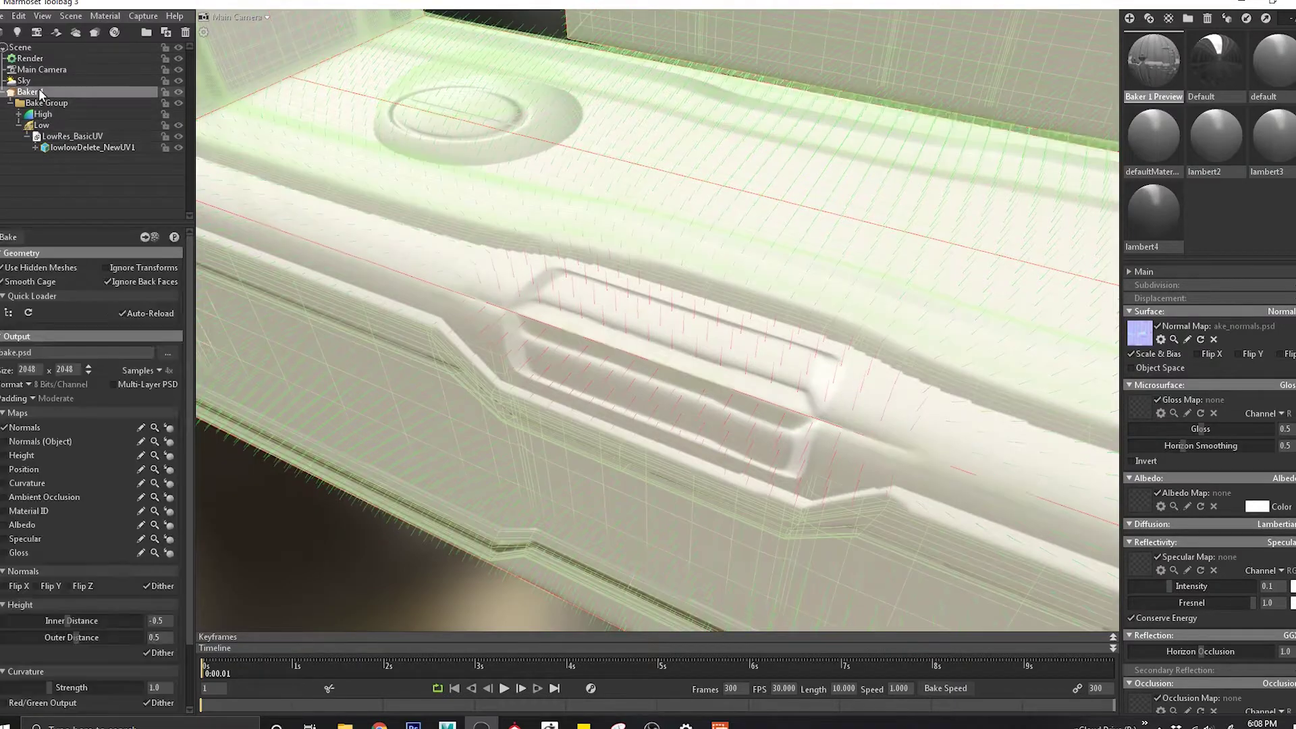
left_click(401, 621)
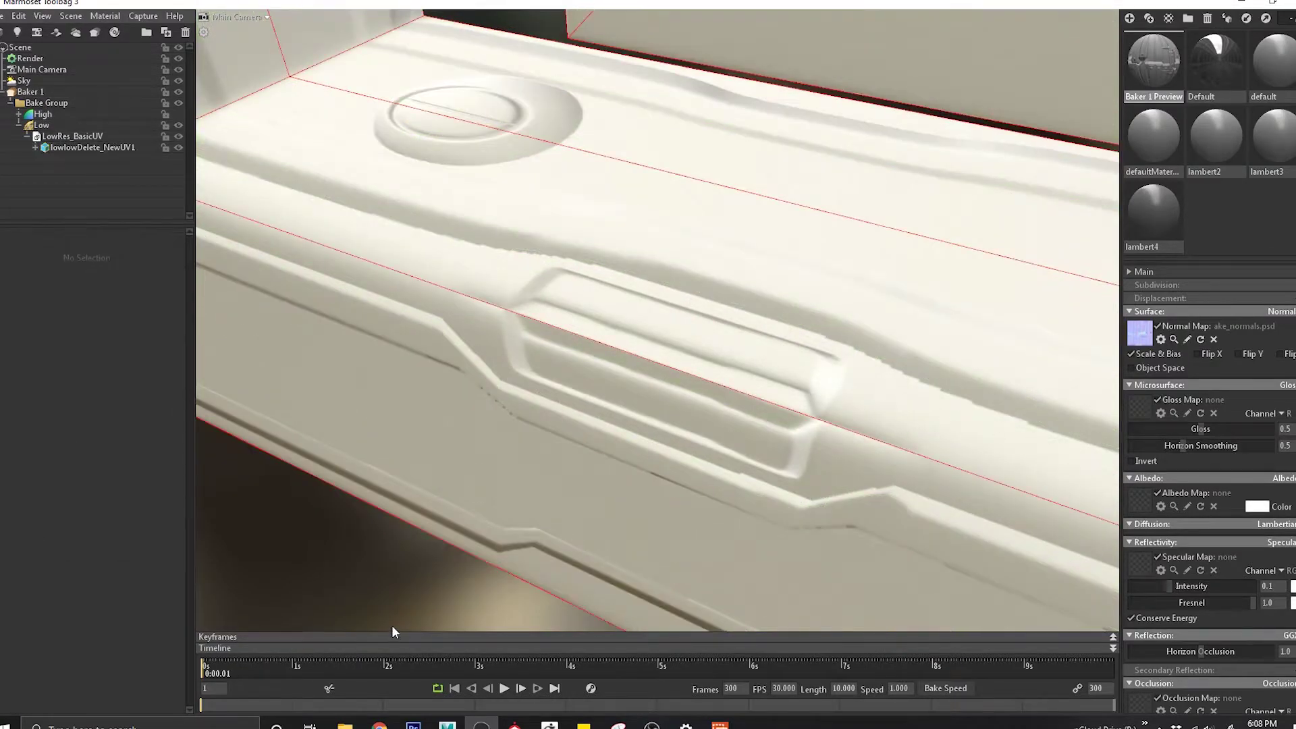
left_click(459, 332)
mouse_move(771, 472)
right_mouse_down("alt")
mouse_move(739, 441)
mouse_move(756, 462)
right_mouse_up("alt")
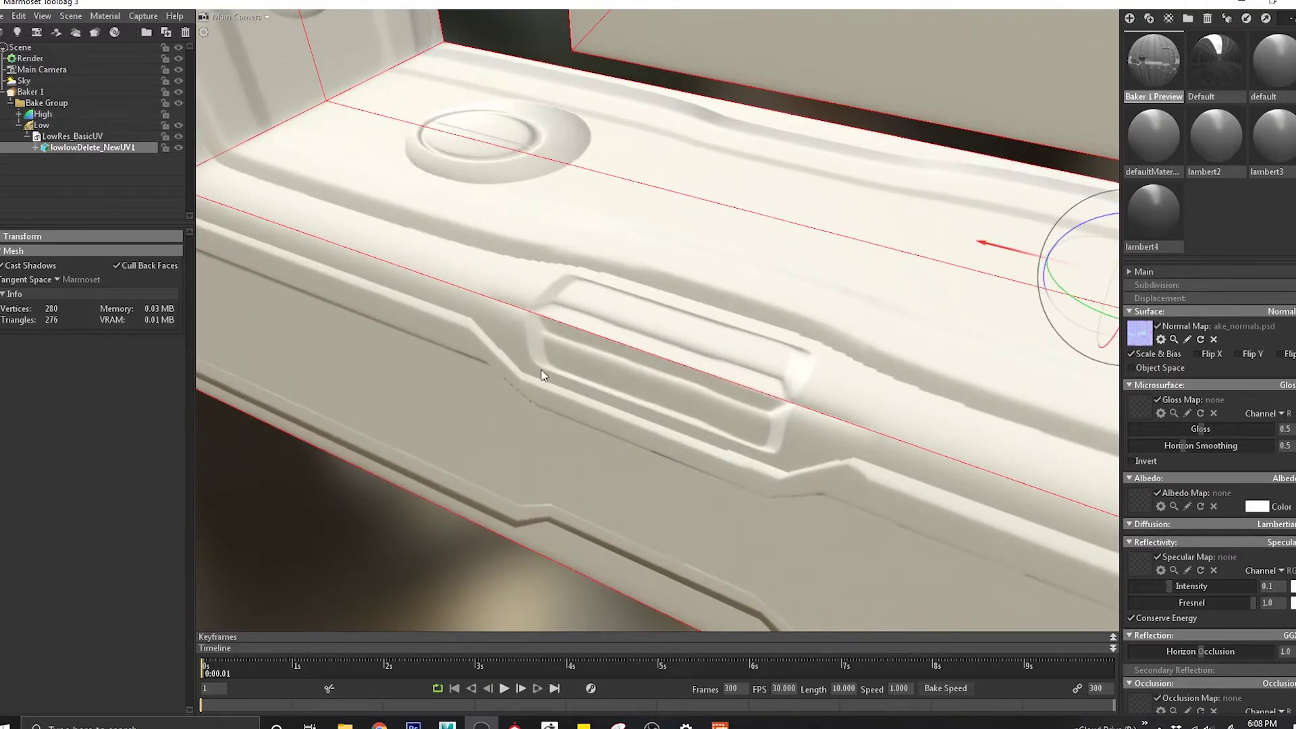
left_click_drag(541, 370, 506, 366, "alt")
right_click_drag(507, 366, 540, 369, "alt")
left_click_drag(540, 369, 496, 351, "alt")
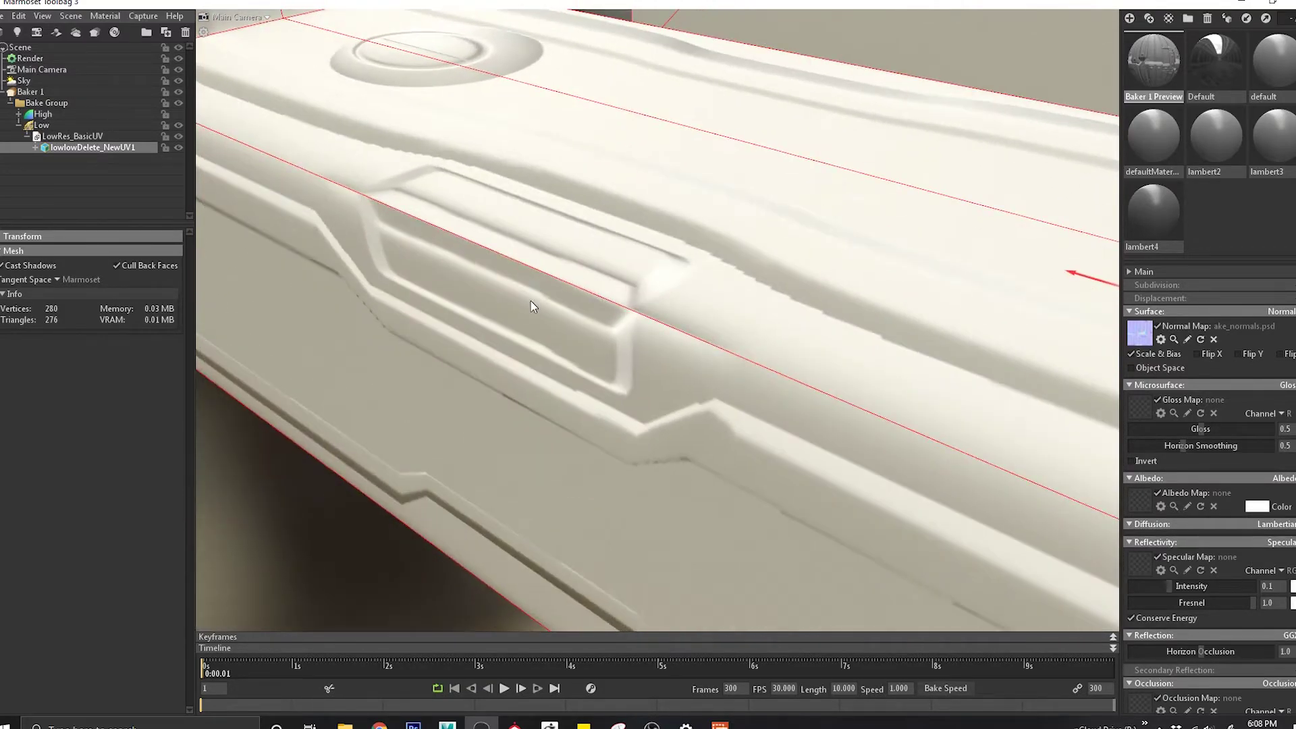
scroll(572, 299, "down", 3)
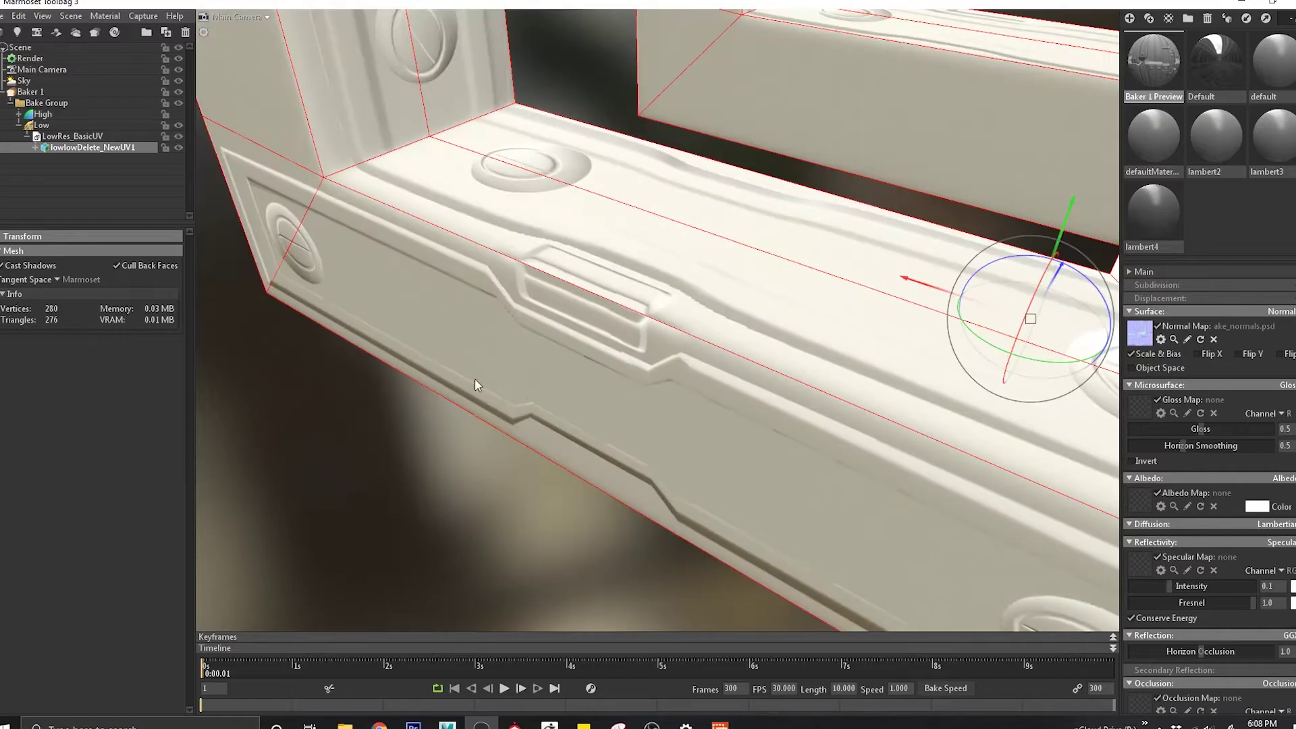
Turn off the viewport wireframe and inspect the baked latch on the side beam.
left_click(31, 58)
left_click(4, 332)
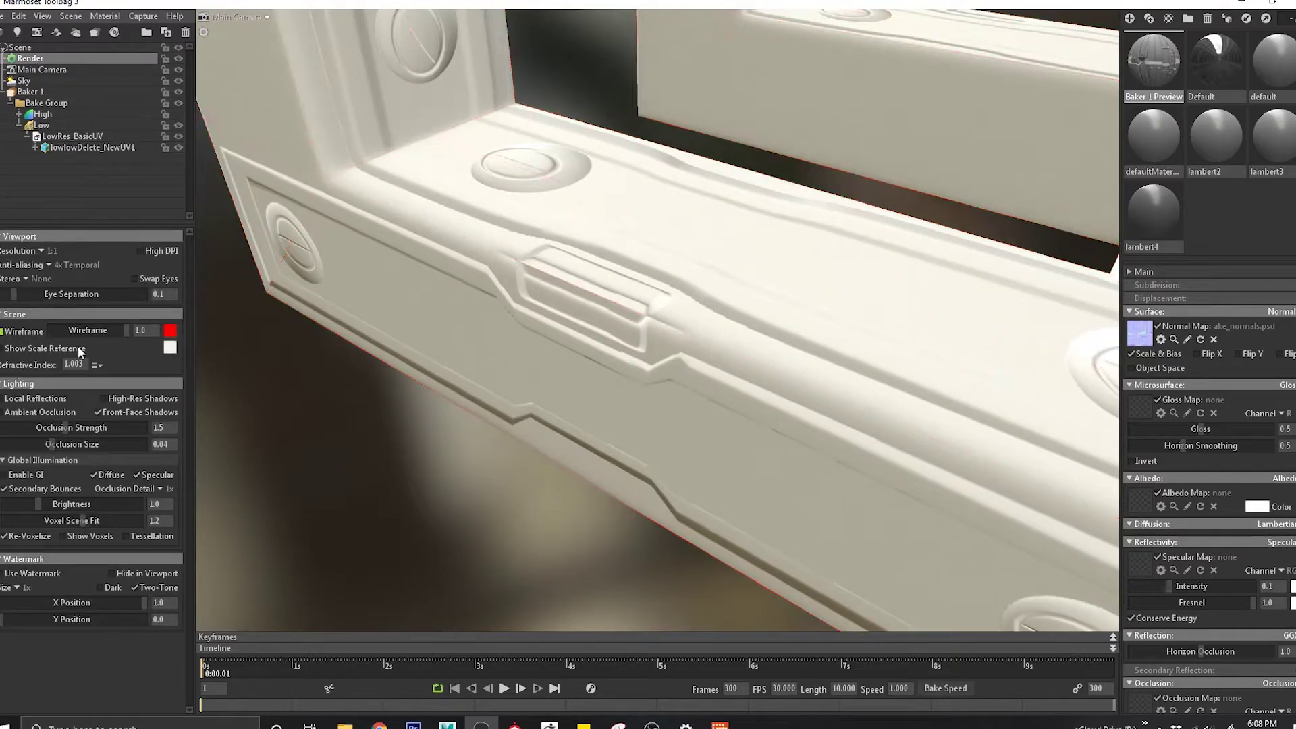
left_click_drag(649, 412, 642, 366)
left_click(565, 328)
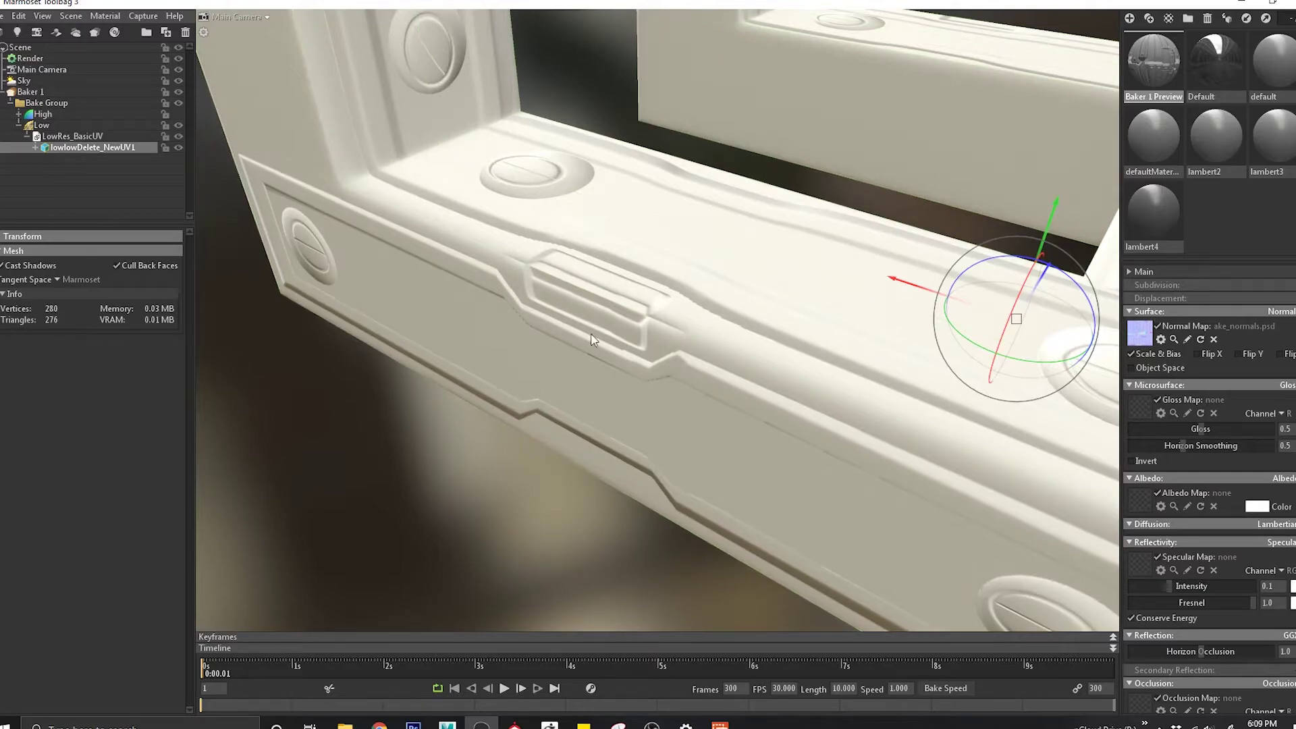
left_click_drag(592, 339, 590, 330)
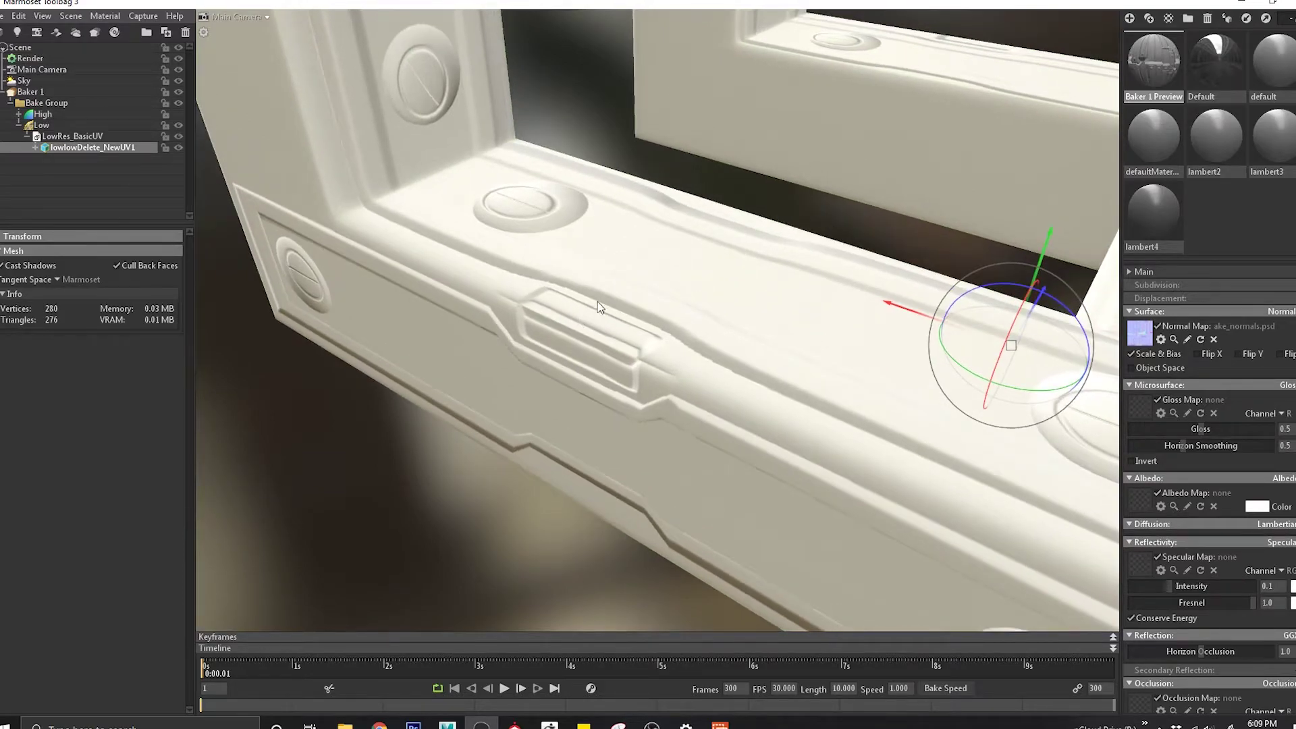
Switch to Maya, hide the Demo group, show lowlow_Full1Edit01, and select the UV shells covering its front beam.
key("alt+Tab")
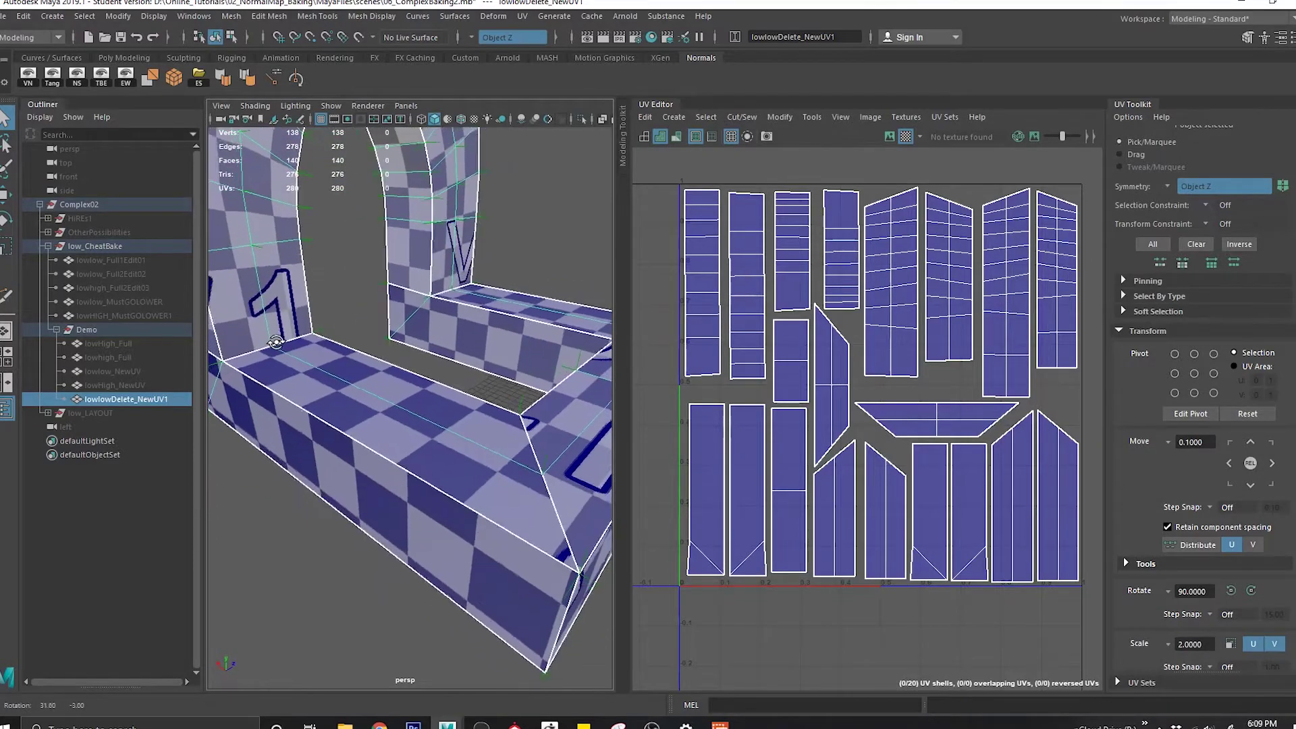
left_click(102, 328)
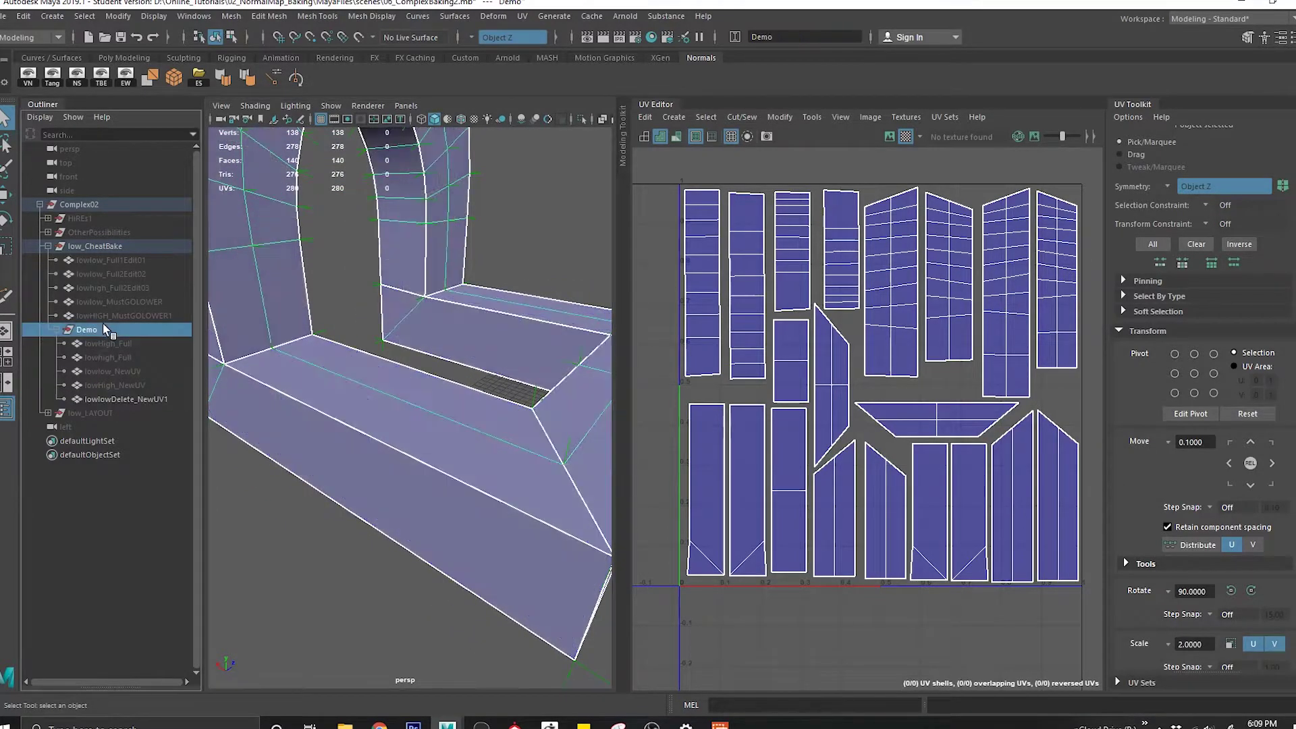
key("h")
left_click(98, 260)
key("h")
right_click_drag(439, 366, 429, 405, "alt")
right_click_drag(800, 409, 741, 392)
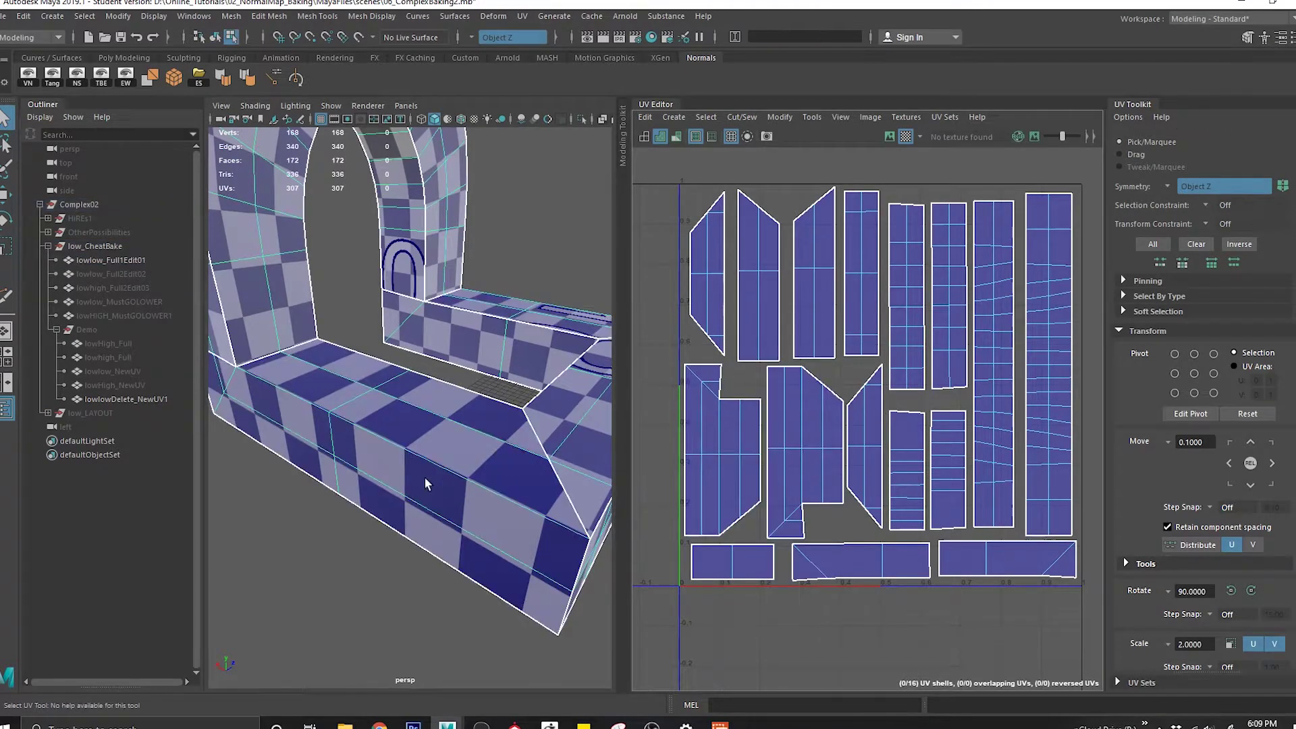
left_click(425, 480)
key("ctrl+F11")
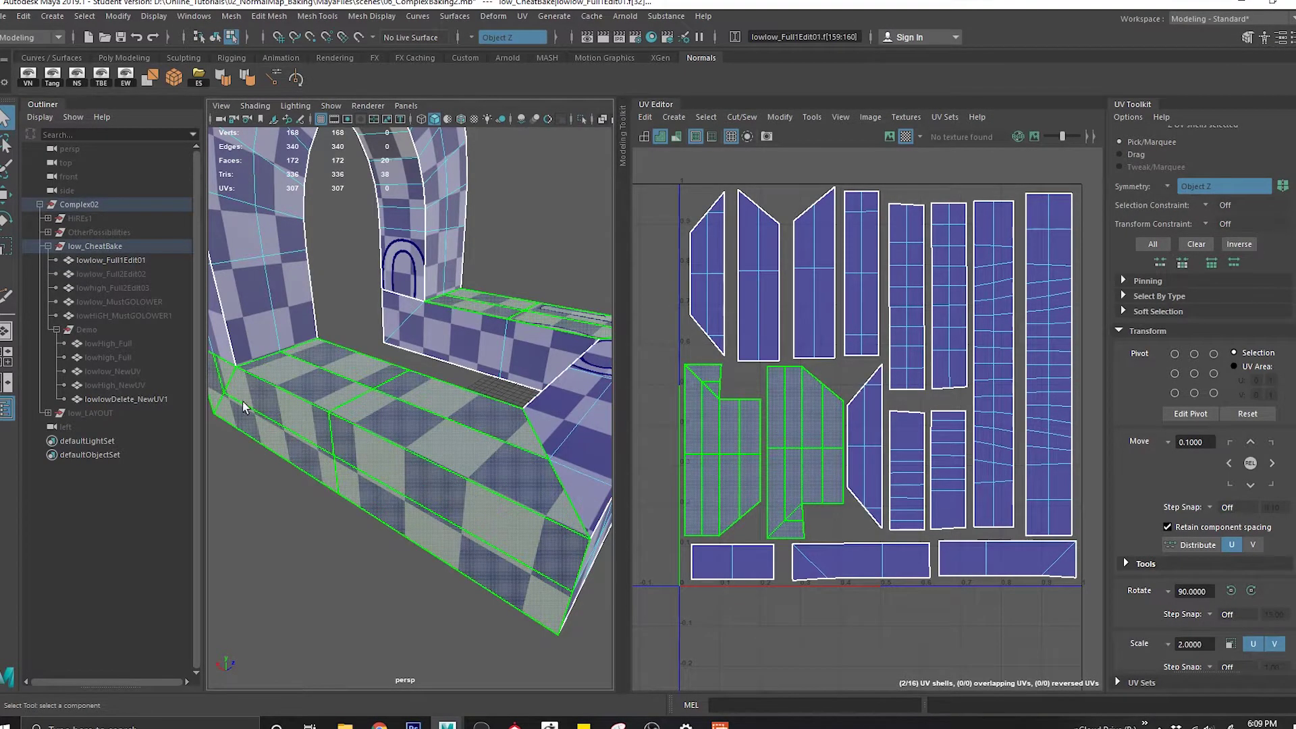
Swap the visible mesh from lowlow_Full1Edit01 to lowlow_Full2Edit02 and examine the edge loops along its front beam.
left_click(87, 260)
key("h")
left_click(114, 271)
key("h")
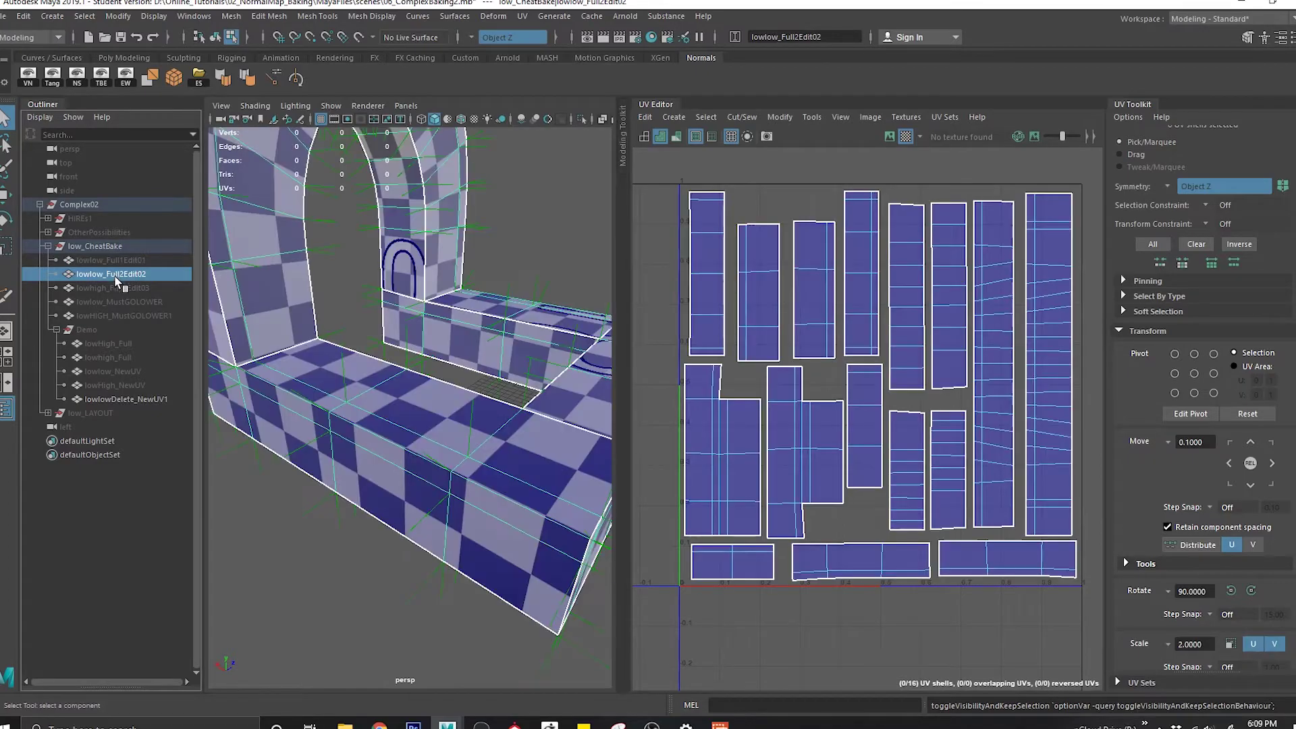
left_click_drag(384, 436, 462, 430, "alt")
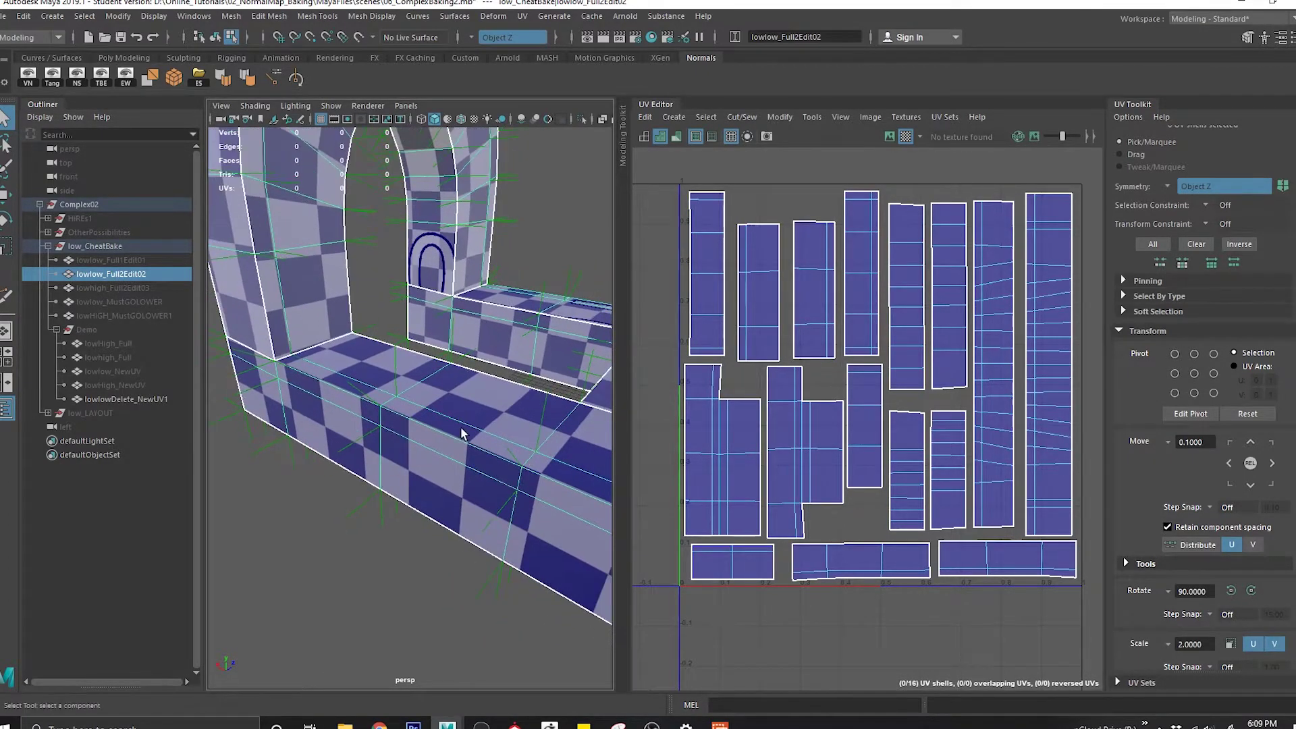
right_click_drag(539, 503, 425, 322, "alt")
left_click(472, 449)
left_click_drag(401, 392, 377, 417, "alt")
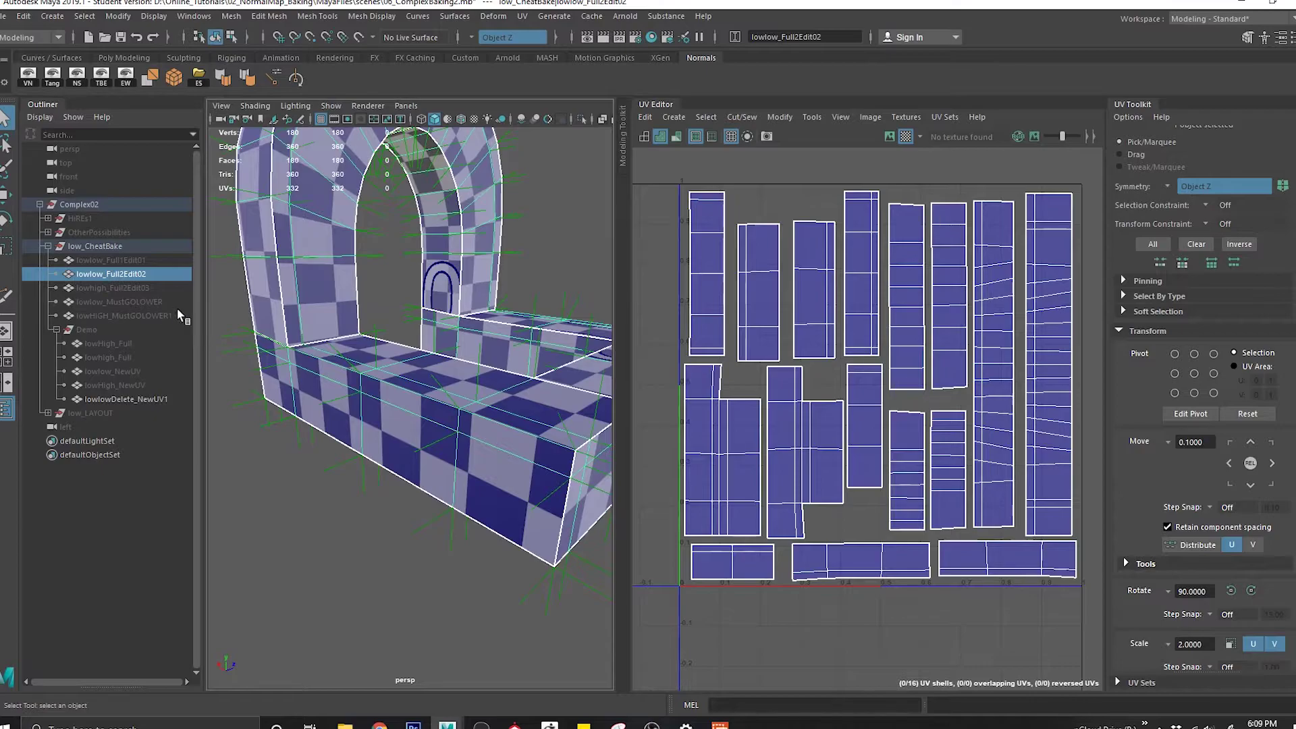
Hide lowlow_Full2Edit02 and show lowhigh_Full2Edit03 to view its edge density and UV layout.
key("h")
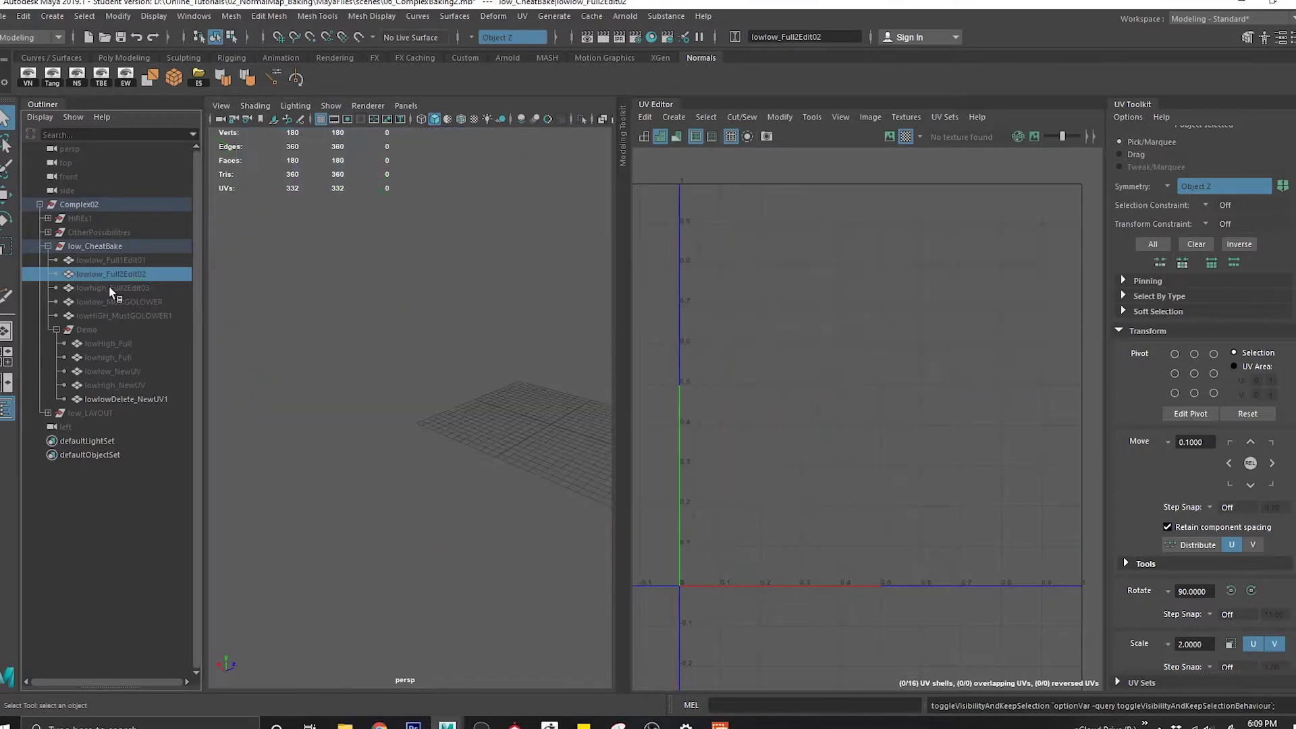
left_click(108, 287)
key("h")
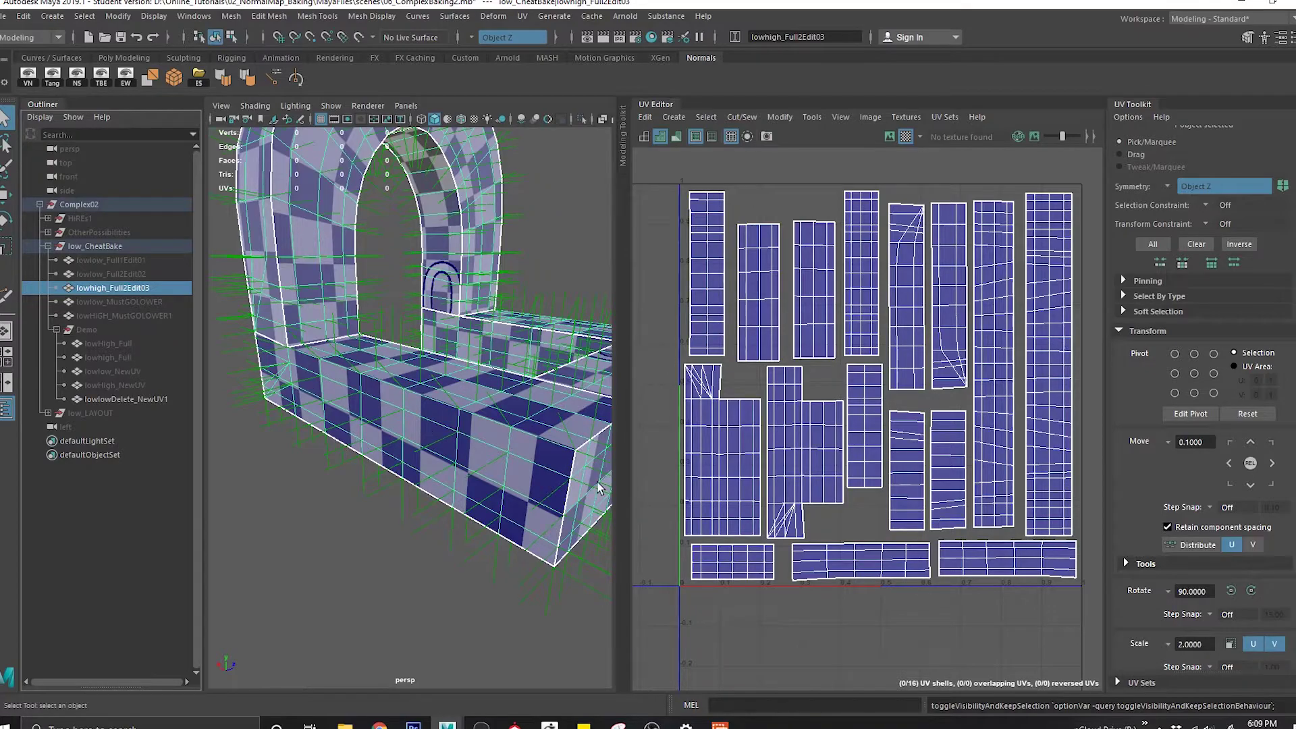
Hide lowhigh_Full2Edit03, show lowlow_MustGOLOWER, and examine the seam near the end of its front beam.
key("h")
left_click(95, 301)
key("h")
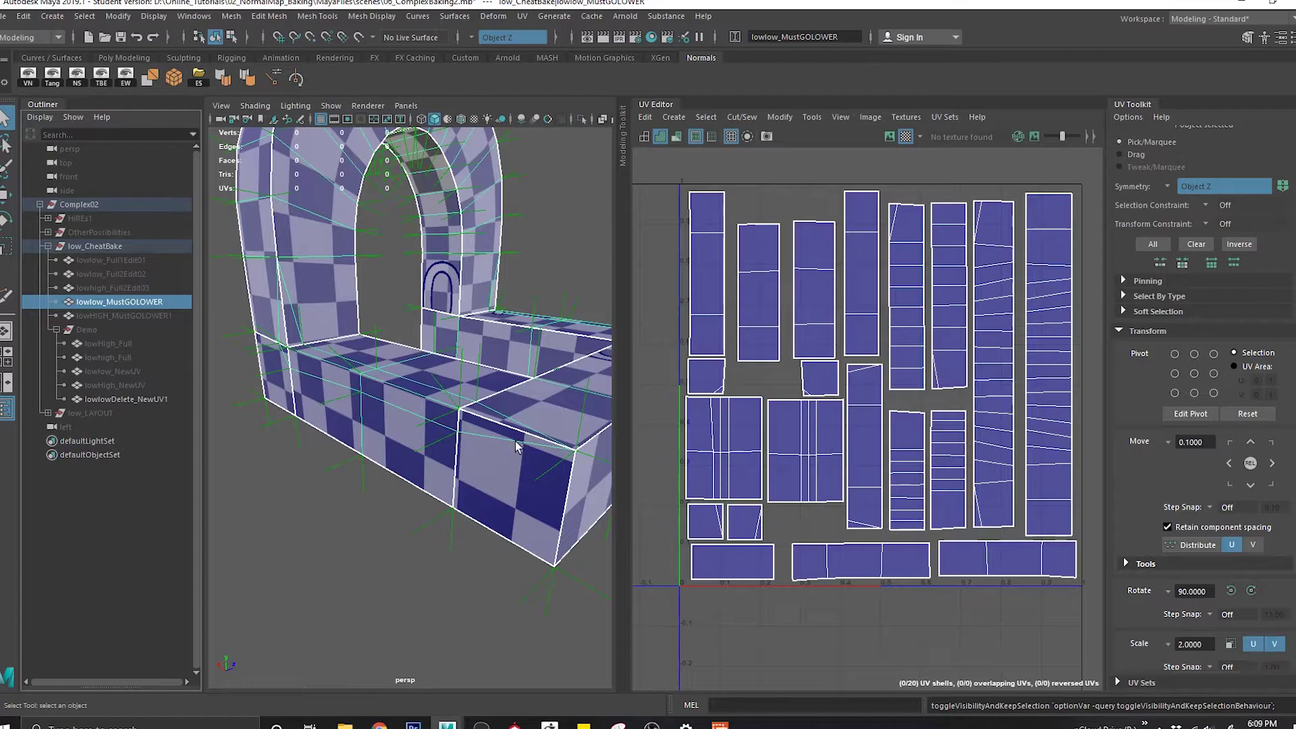
left_click_drag(476, 399, 414, 368, "alt")
middle_click_drag(536, 430, 509, 375, "alt")
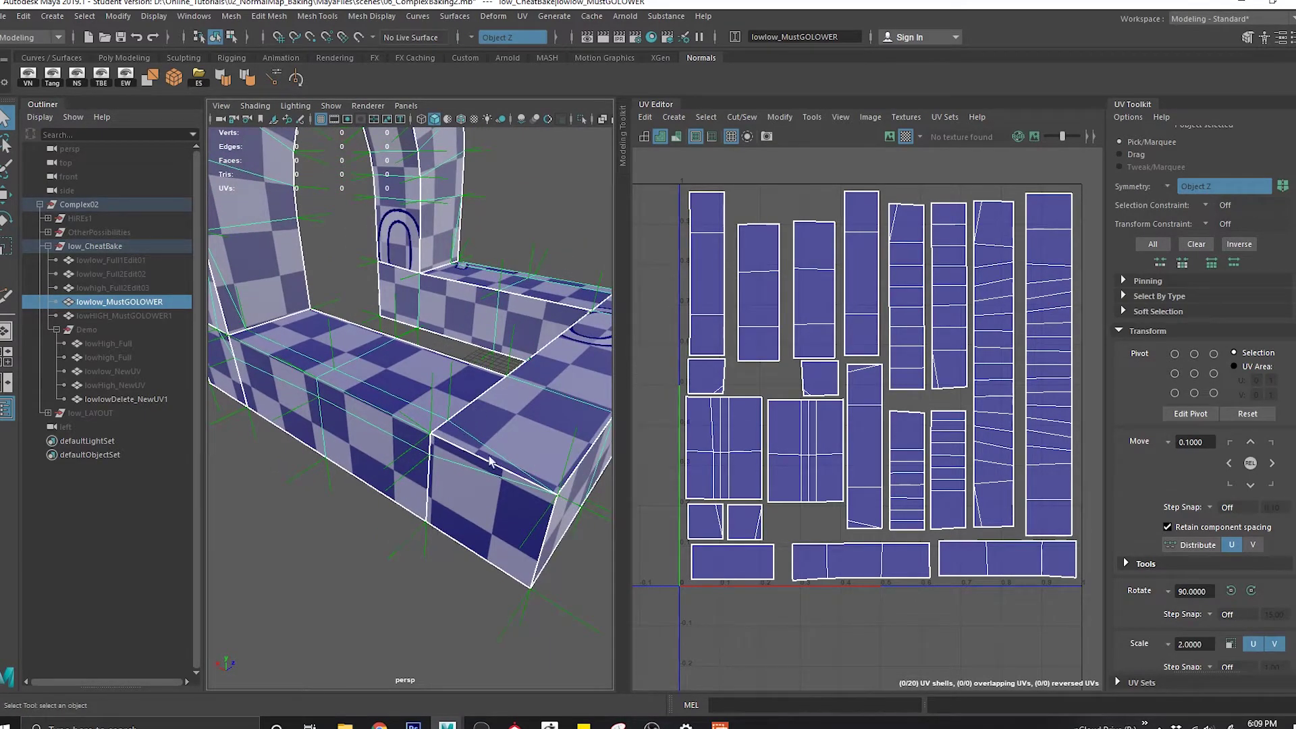
Select the seam edges at the front beam's end block, followed by the upper edges along the beam's middle section.
right_click_drag(513, 394, 513, 351)
double_click(443, 425)
left_click(436, 457, "shift")
left_click(443, 457)
middle_click_drag(443, 457, 428, 384, "alt")
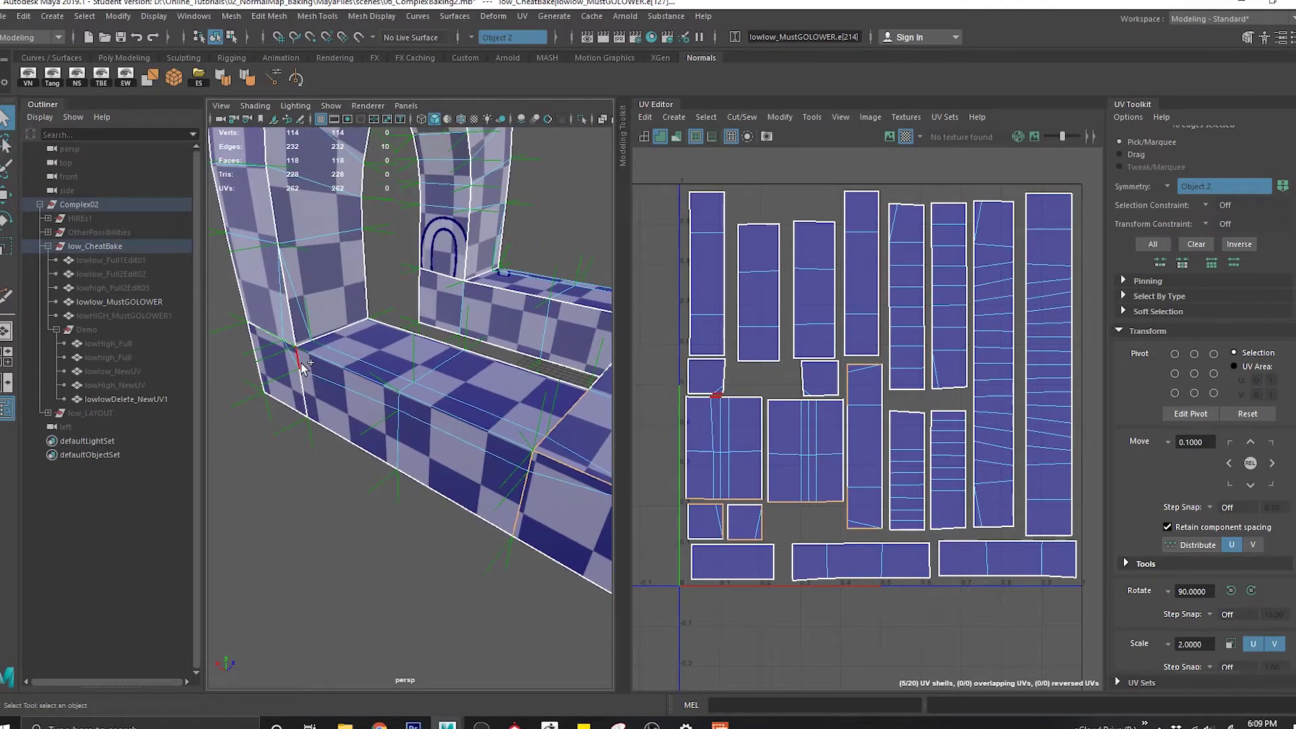
left_click_drag(402, 407, 405, 375, "alt")
left_click(408, 360)
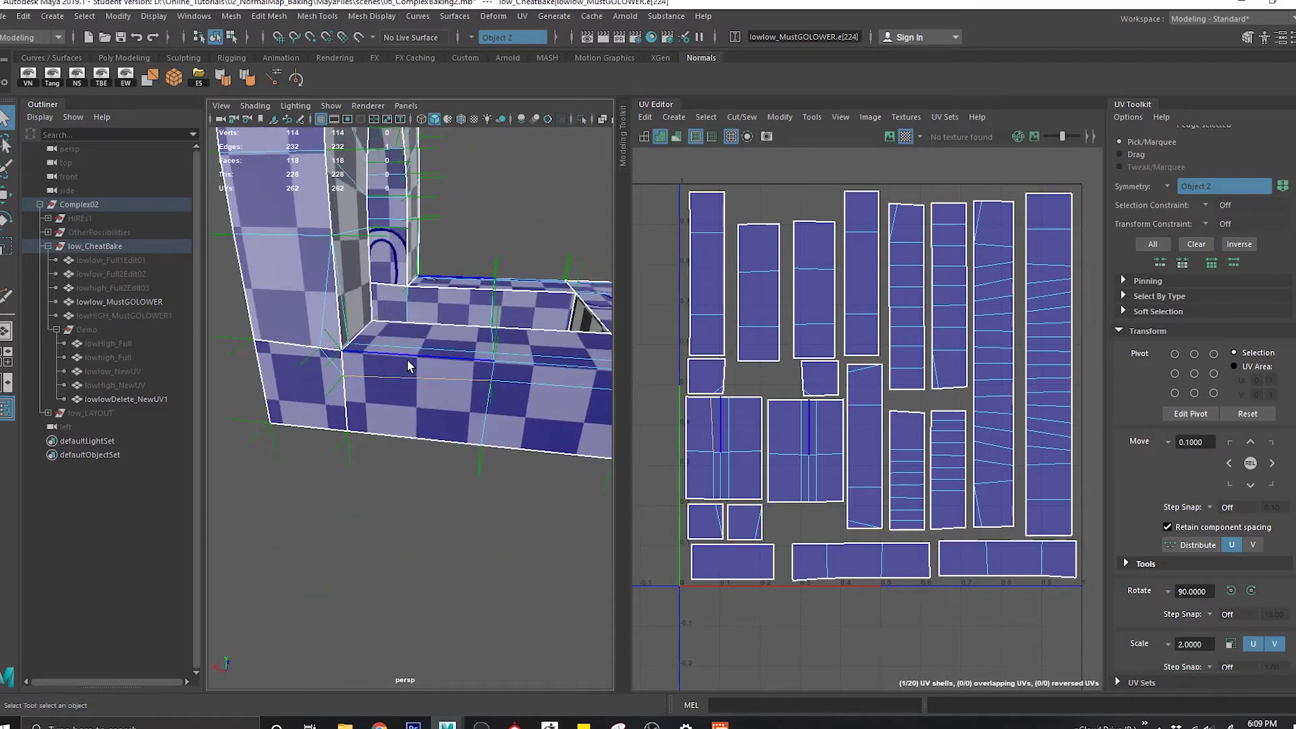
left_click(409, 355, "shift")
Select the UV shells of the front beam's middle section as faces, return to object mode, and examine that section.
left_click_drag(505, 373, 382, 368, "alt")
right_click_drag(383, 347, 445, 327)
right_click_drag(788, 396, 834, 419)
left_click(479, 402)
left_click_drag(467, 403, 386, 329, "alt")
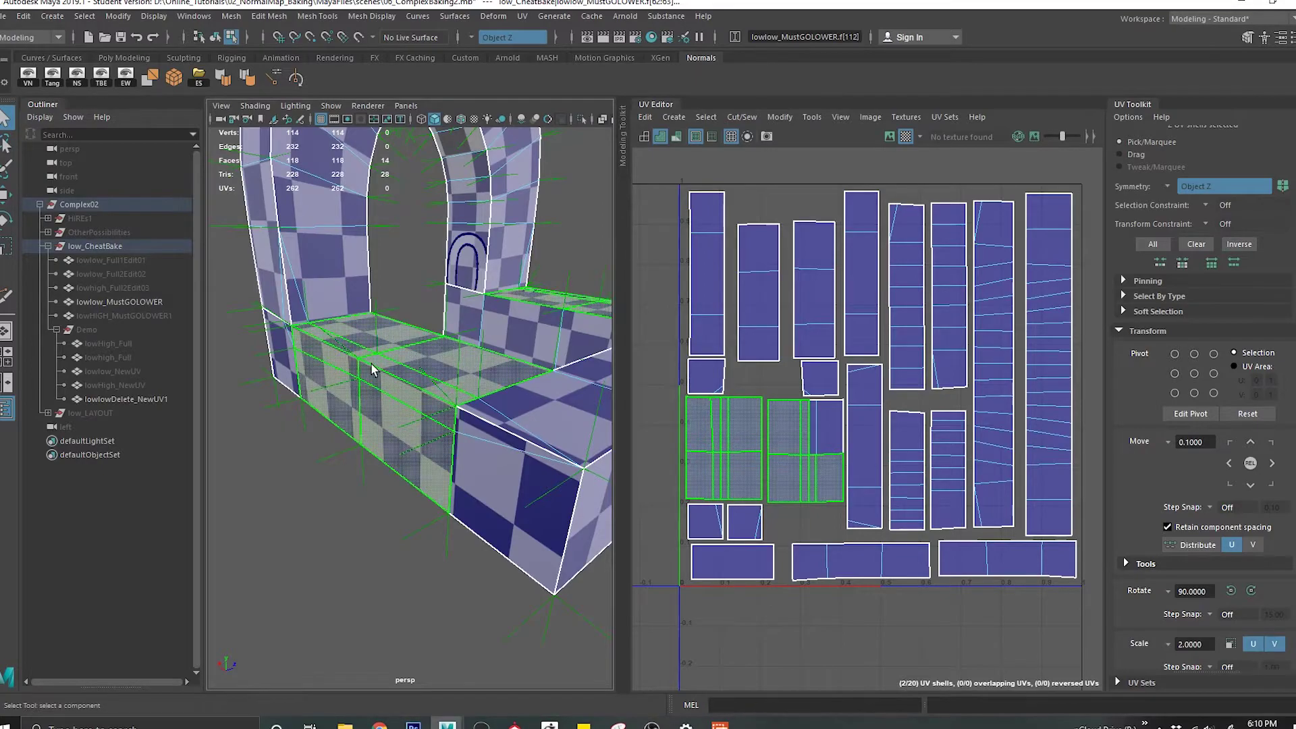
left_click_drag(335, 348, 368, 366, "alt")
right_click_drag(367, 348, 429, 314)
mouse_move(400, 426)
left_mouse_down("alt")
mouse_move(375, 463)
mouse_move(413, 433)
left_mouse_up("alt")
left_click_drag(495, 382, 467, 380, "alt")
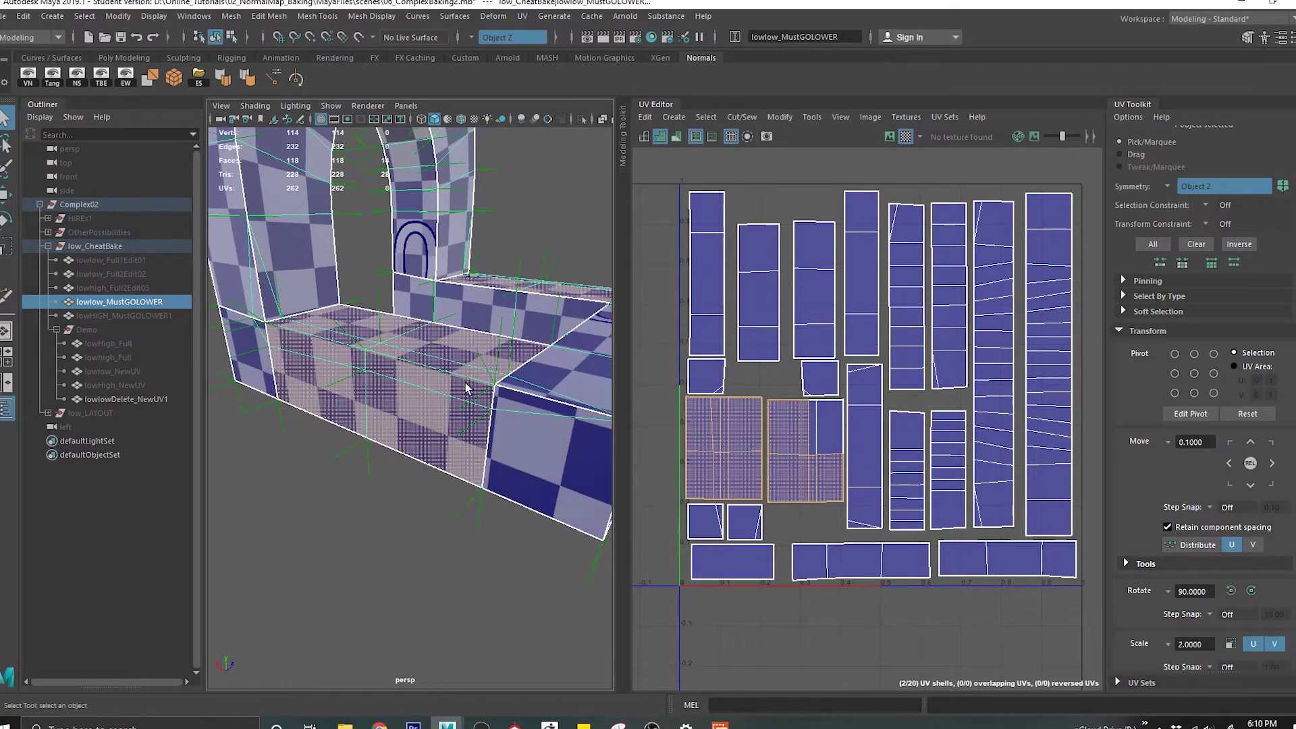
Inspect the shading of lowlow_MustGOLOWER's front beam with the mesh deselected, and reselect the mesh to view its checker pattern.
left_click(339, 504)
left_click_drag(386, 430, 395, 473, "alt")
left_click(408, 424)
scroll(353, 384, "down", 2)
middle_click_drag(343, 370, 338, 410, "alt")
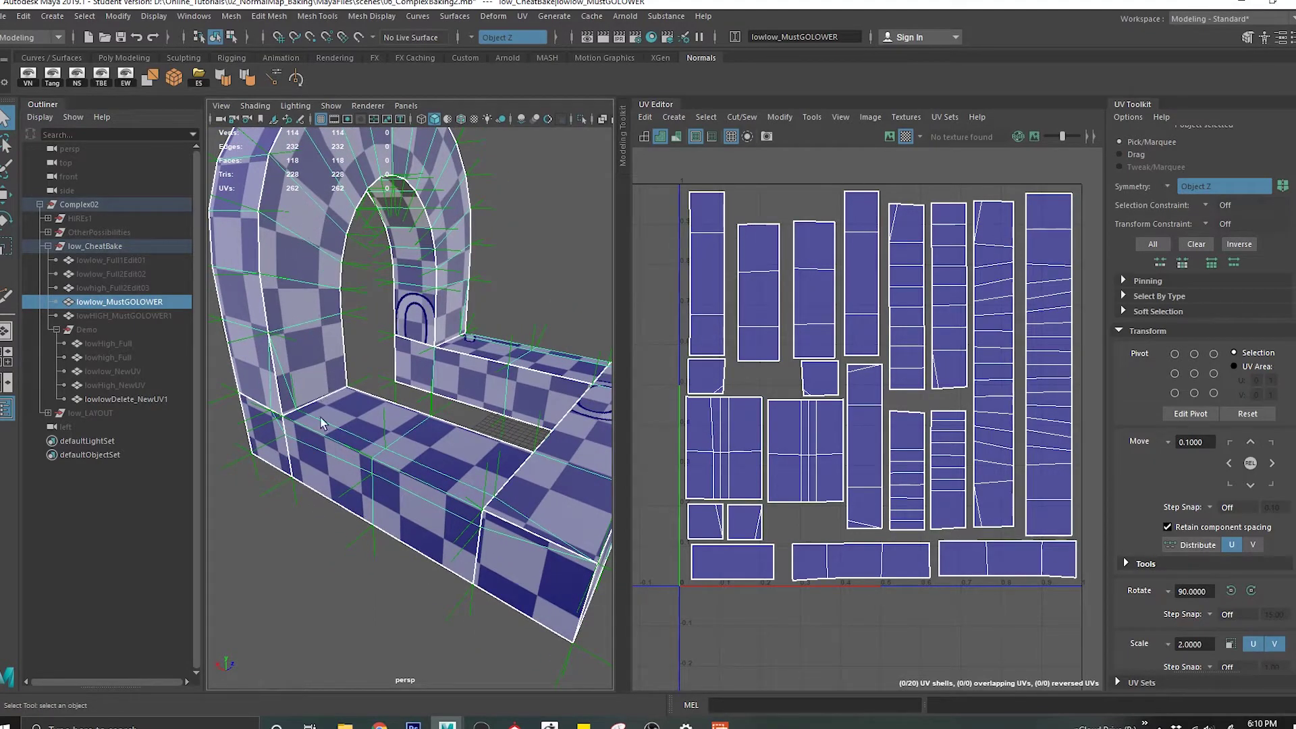
mouse_move(408, 452)
right_mouse_down("alt")
mouse_move(421, 460)
mouse_move(367, 446)
right_mouse_up("alt")
left_click(319, 544)
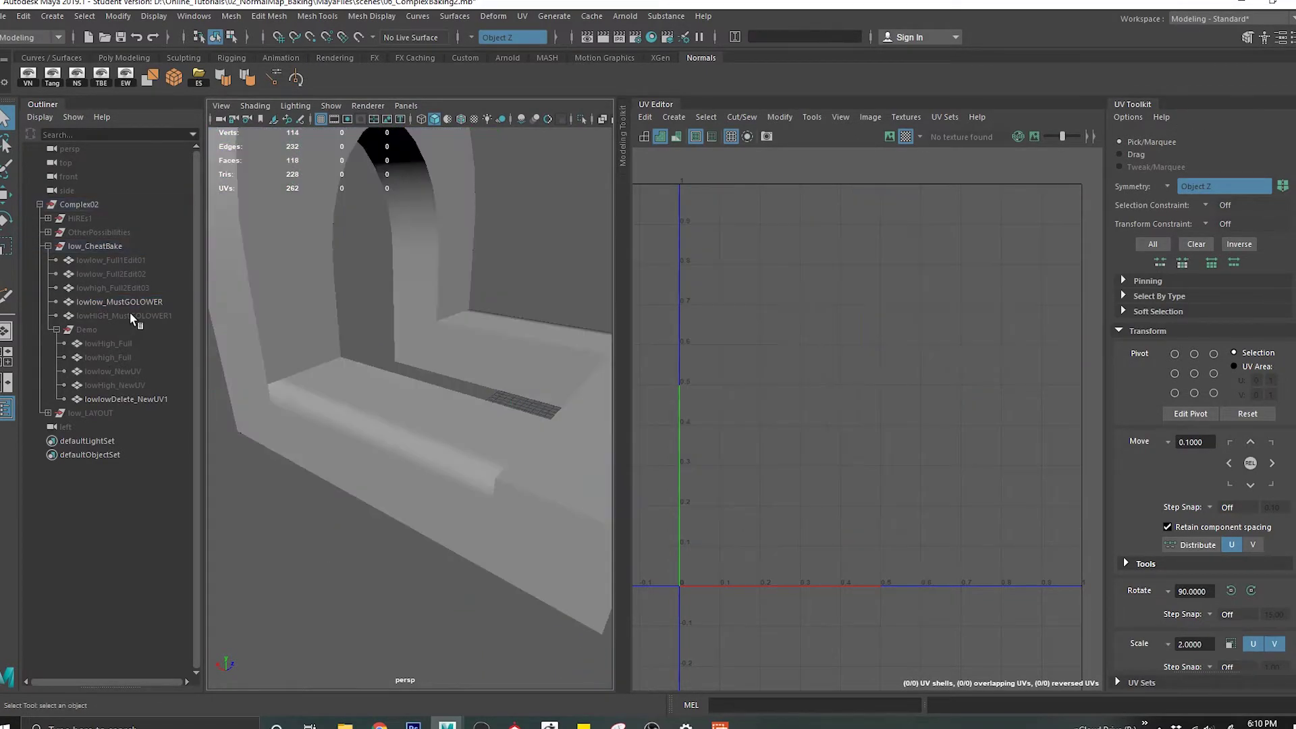
left_click(119, 302)
key("f")
right_click_drag(430, 477, 392, 395, "alt")
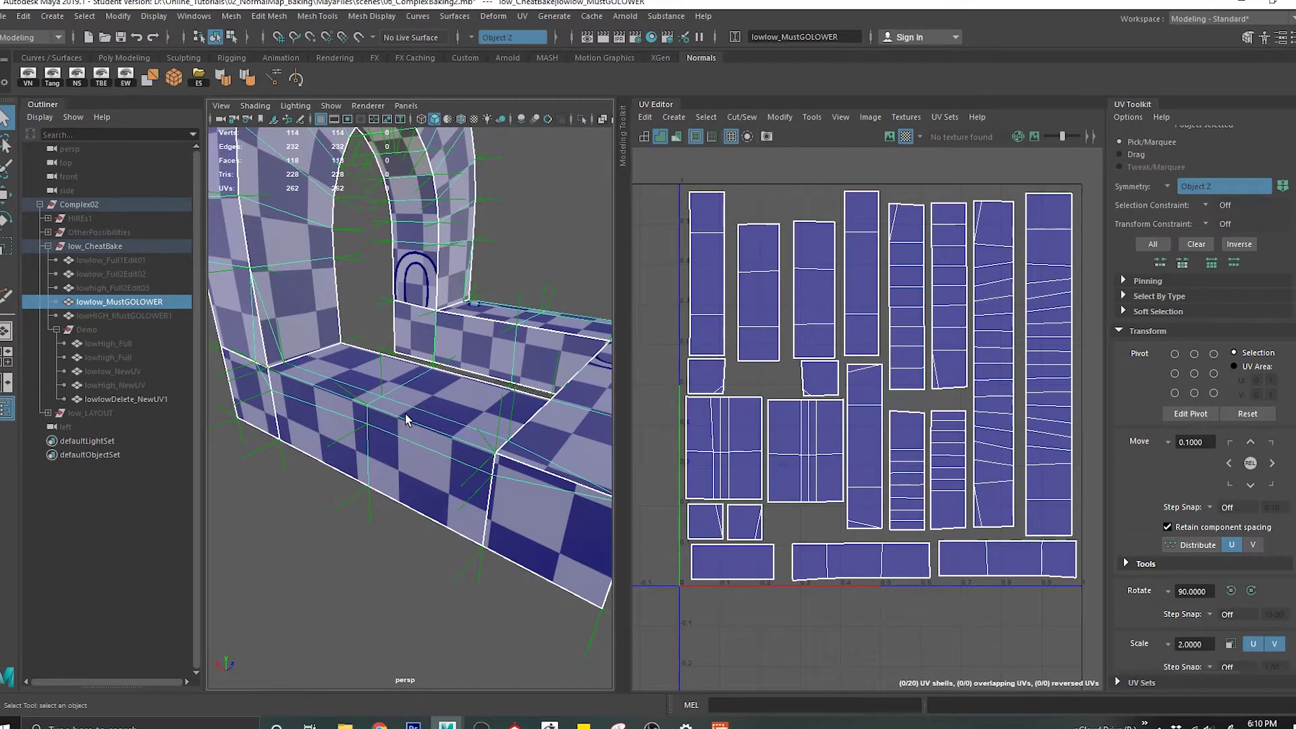
Hide lowlow_MustGOLOWER and show lowHIGH_MustGOLOWER1 in its place.
key("h")
left_click(107, 315)
key("h")
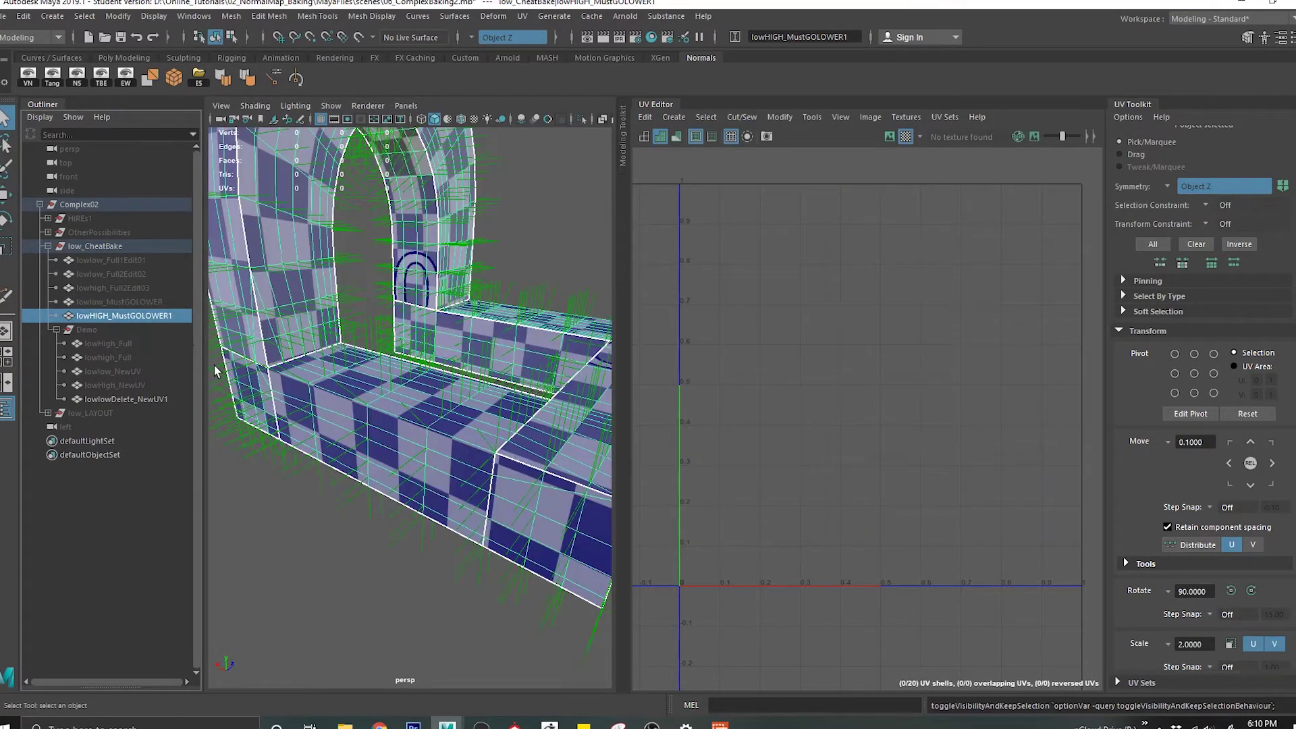
Hide lowHIGH_MustGOLOWER1, show the low_LAYOUT group, and select its lowlow_Full arch.
key("h")
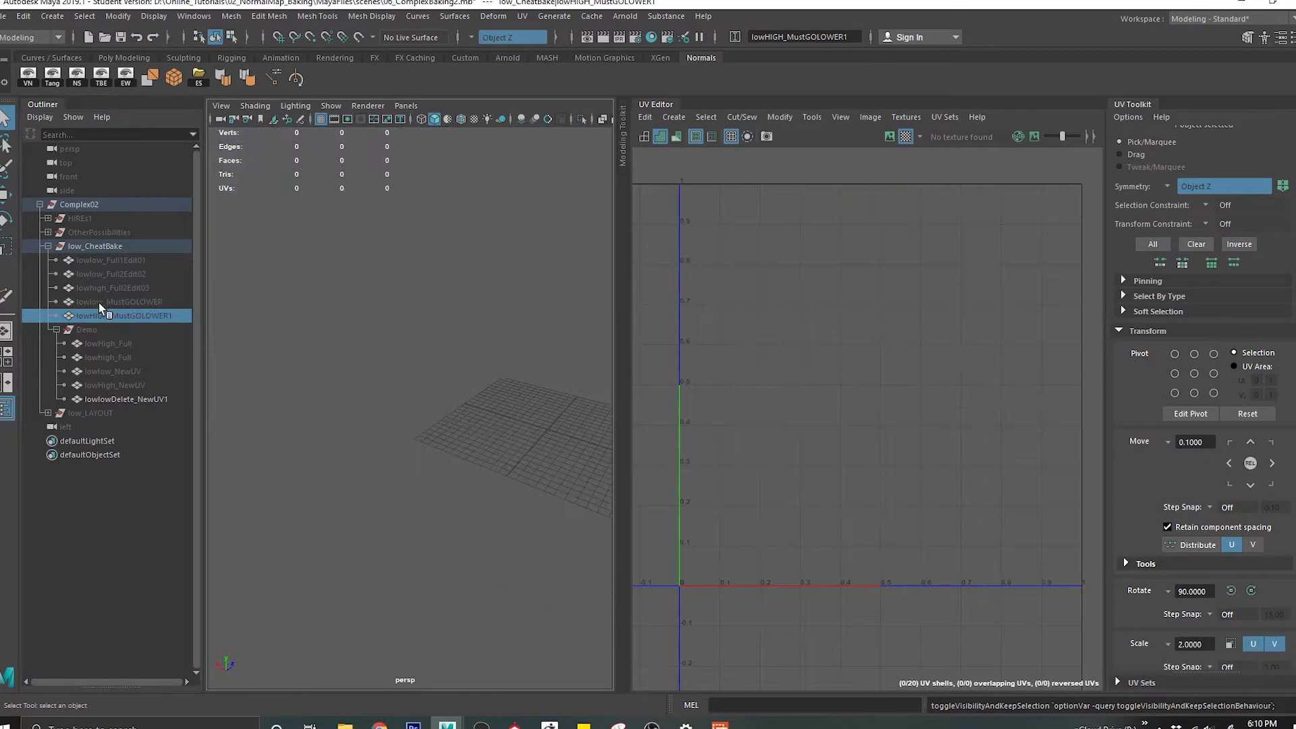
left_click(80, 411)
key("h")
key("f")
left_click_drag(514, 472, 417, 465, "alt")
scroll(412, 520, "up", 2)
left_click(457, 470)
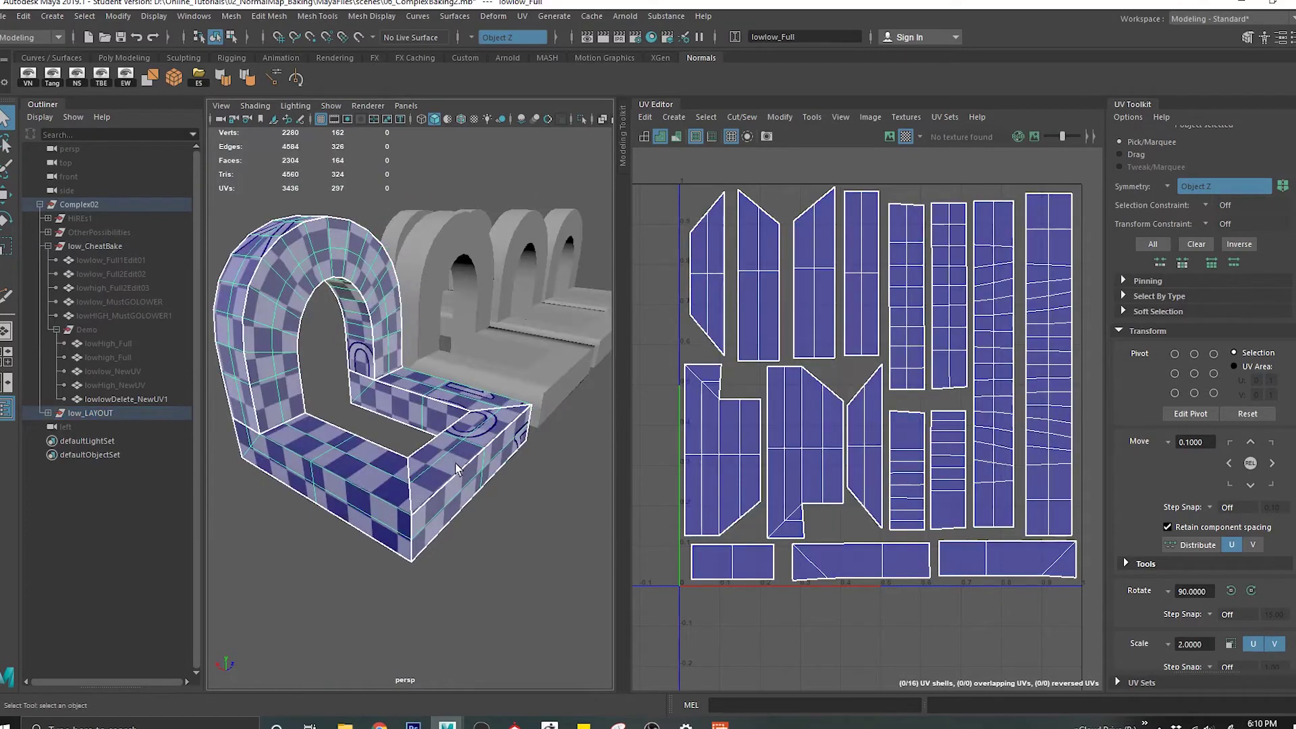
Examine the checker pattern across lowlow_Full's arch and front beams.
left_click_drag(520, 429, 388, 395, "alt")
mouse_move(324, 433)
left_mouse_down("alt")
mouse_move(328, 414)
mouse_move(342, 416)
left_mouse_up("alt")
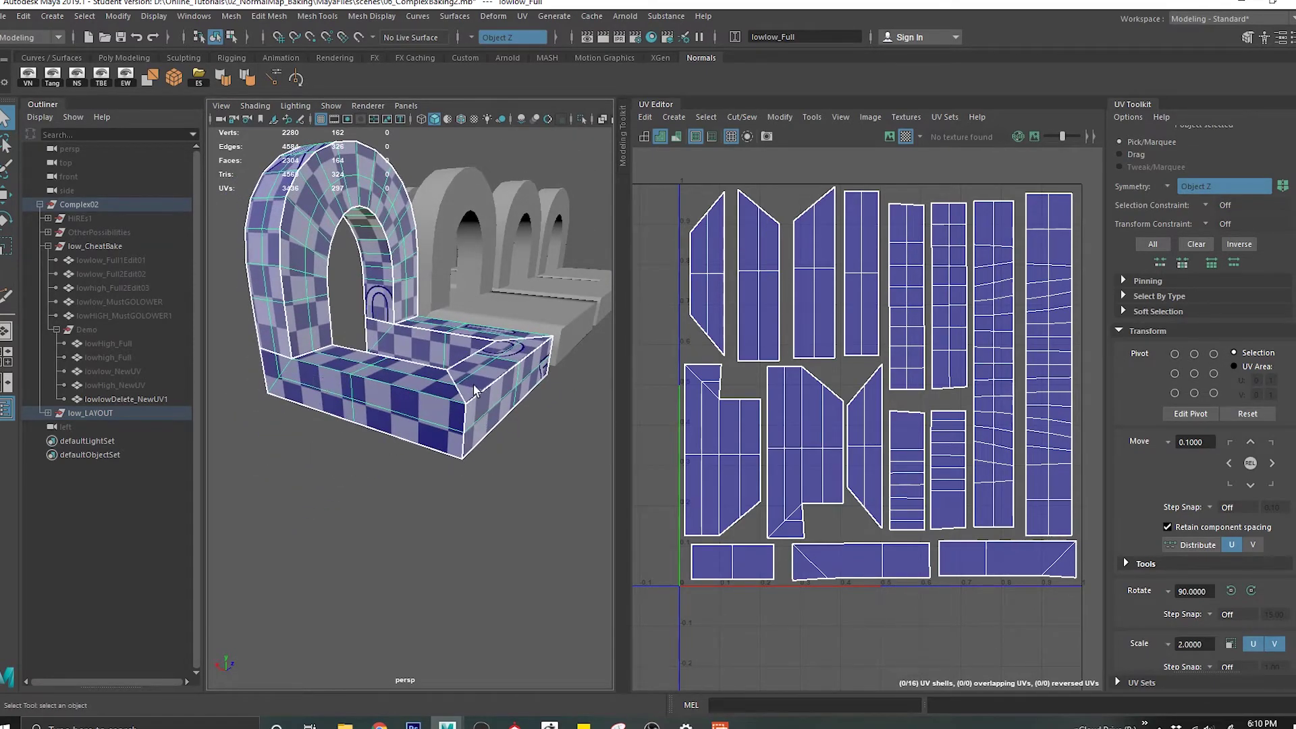
left_click_drag(474, 392, 439, 405, "alt")
middle_click_drag(500, 403, 540, 378, "alt")
left_click(345, 467)
left_click(270, 476)
middle_click_drag(270, 476, 353, 446, "alt")
left_click_drag(353, 444, 429, 386, "alt")
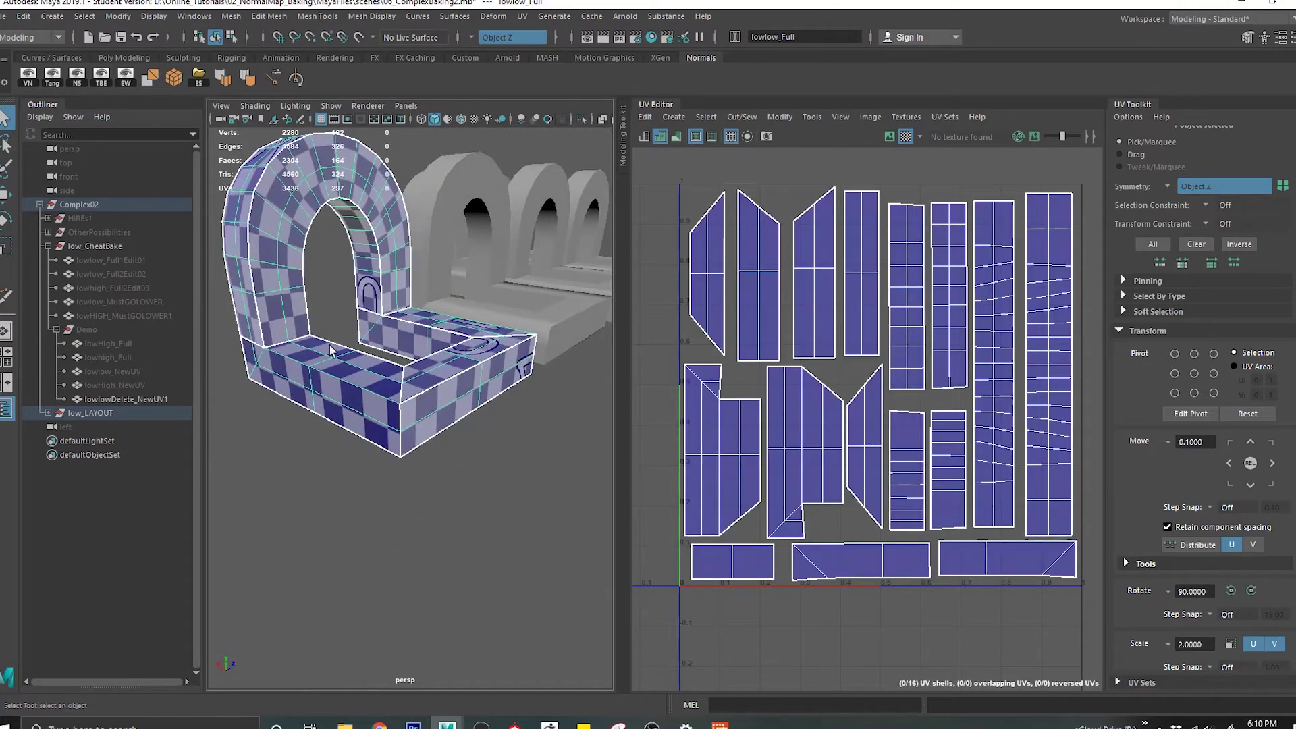
Examine lowlow_Full's mitred beam corner and its diagonal seam at close range.
right_click_drag(818, 408, 831, 440)
left_click(830, 441)
middle_click_drag(419, 349, 380, 391, "alt")
left_click_drag(381, 392, 338, 448, "alt")
middle_click_drag(338, 448, 396, 448, "alt")
left_click(398, 448)
left_click_drag(407, 443, 380, 427, "alt")
right_click_drag(379, 427, 471, 320)
middle_click_drag(370, 453, 439, 443, "alt")
left_click(391, 497)
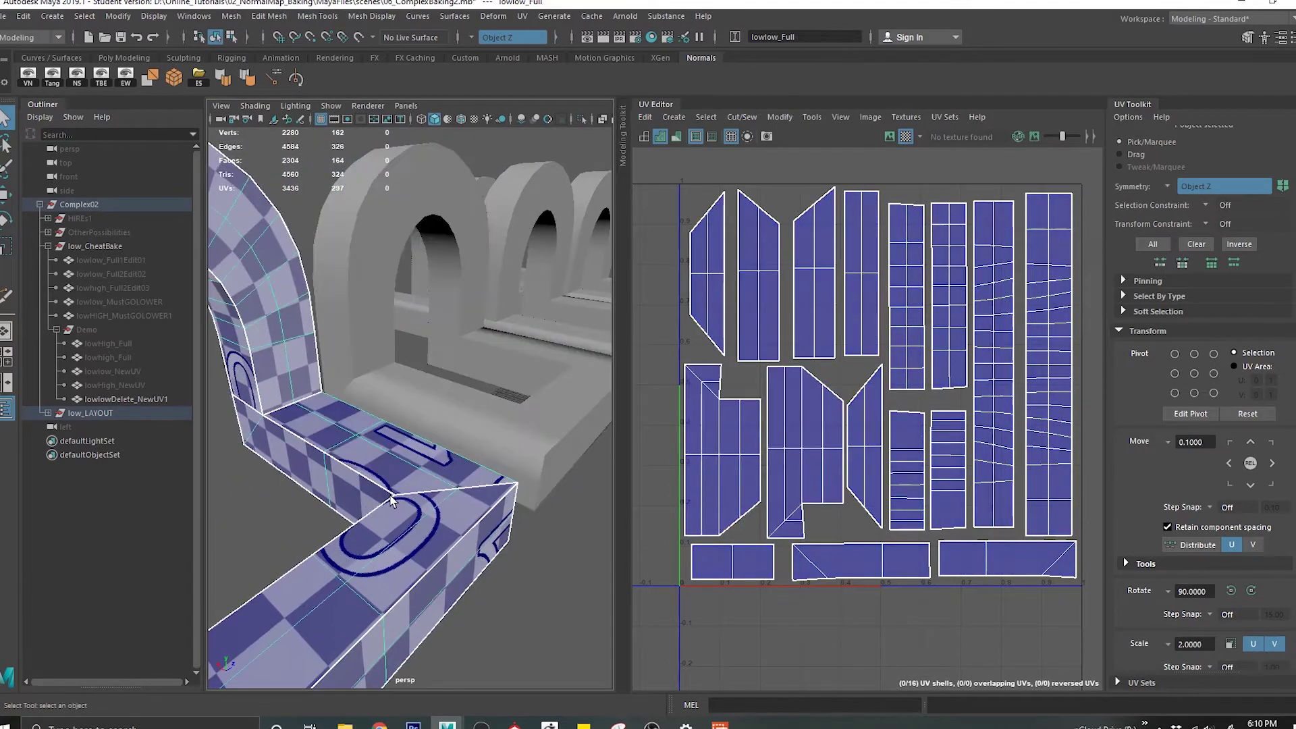
Select lowlow_Full1Edit01 in the layout row and frame it to examine its checker pattern.
left_click(499, 416)
key("f")
left_click_drag(485, 432, 488, 426, "alt")
scroll(510, 496, "down", 4)
left_click_drag(490, 493, 490, 448, "alt")
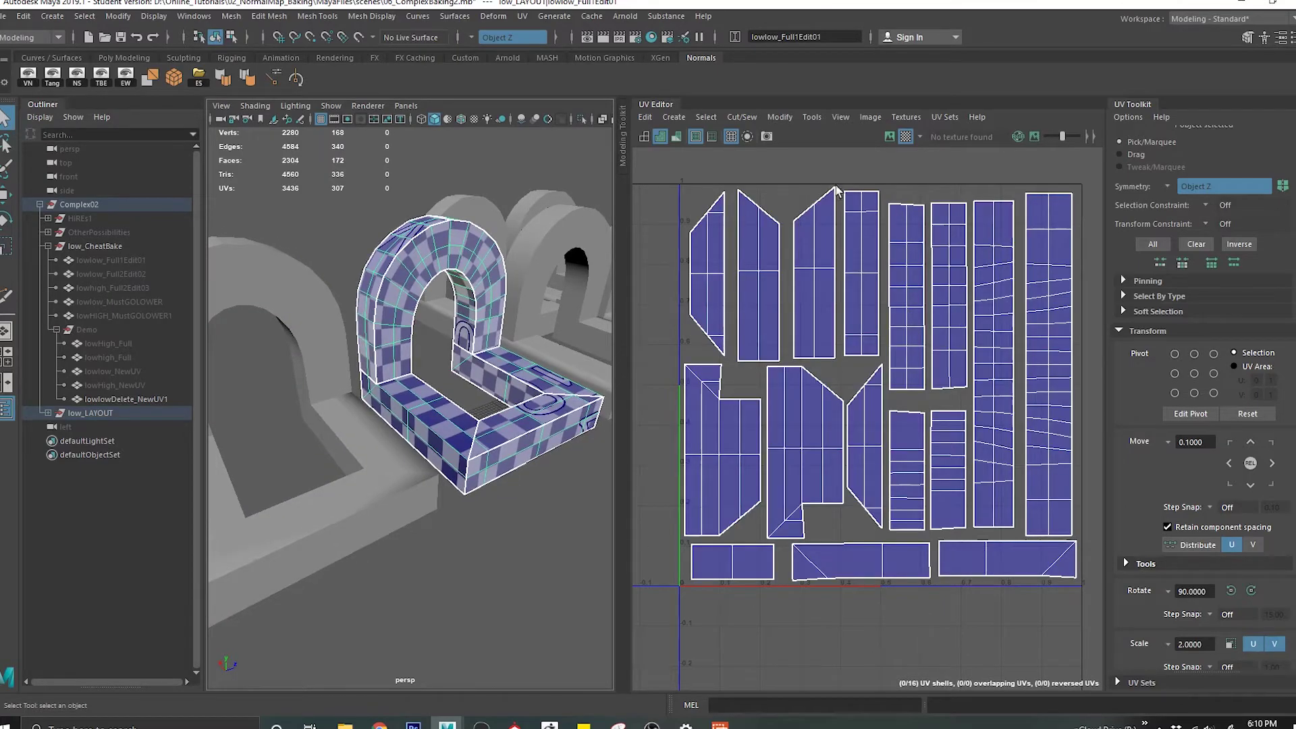
Turn off the UV checker display and select lowlow_Full together with lowlow_Full1Edit01 for comparison.
left_click(906, 136)
key("q")
left_click(348, 529)
left_click(459, 436)
key("f")
middle_click_drag(818, 399, 877, 376, "alt")
left_click_drag(526, 395, 511, 444, "alt")
left_click(371, 496, "shift")
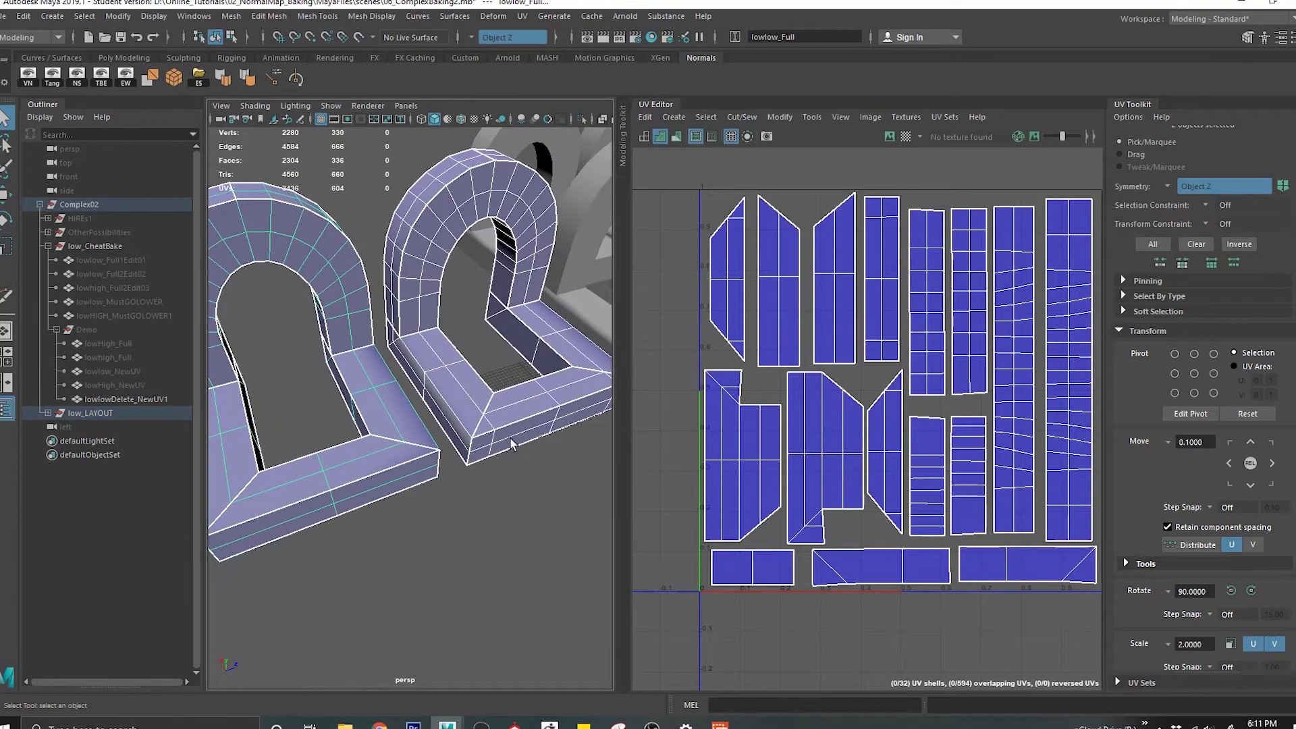
Select lowlow_Full2Edit02 to inspect its edge loops and UV shells, and deselect it.
middle_click_drag(486, 413, 496, 444, "alt")
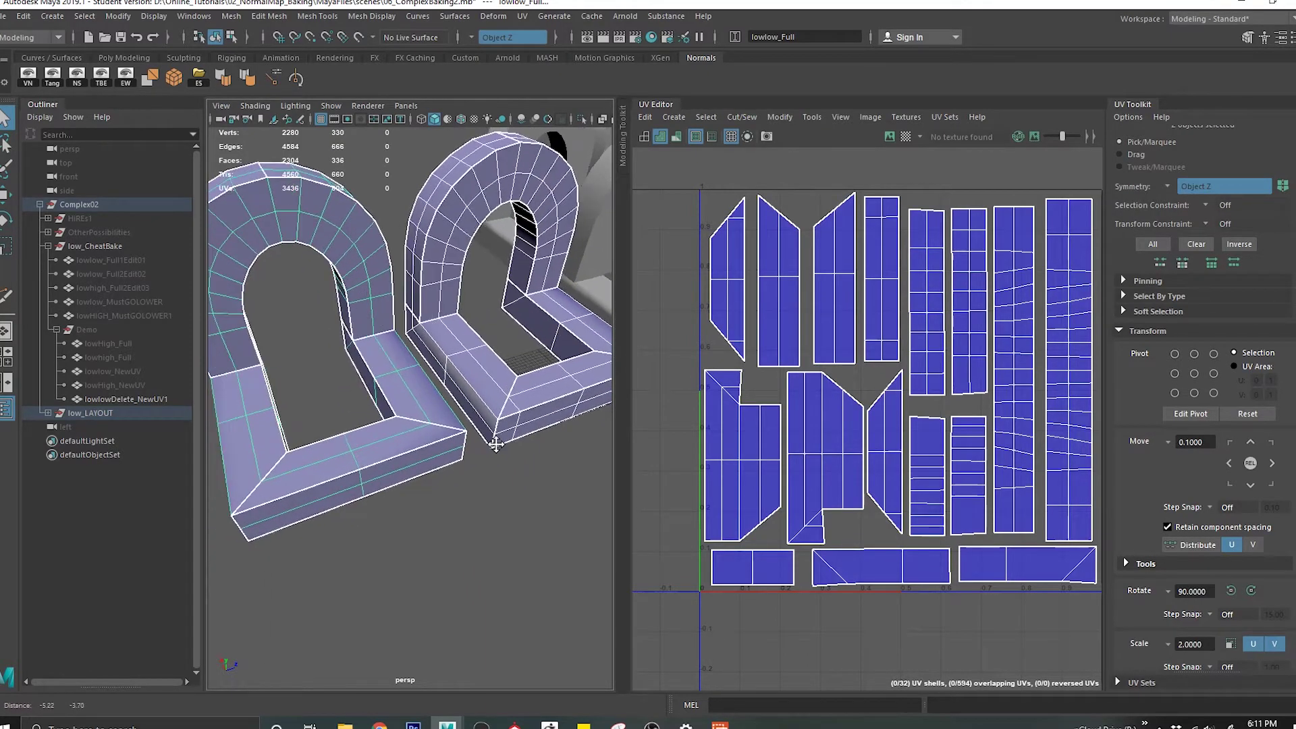
right_click_drag(519, 418, 476, 445, "alt")
middle_click_drag(476, 445, 275, 515, "alt")
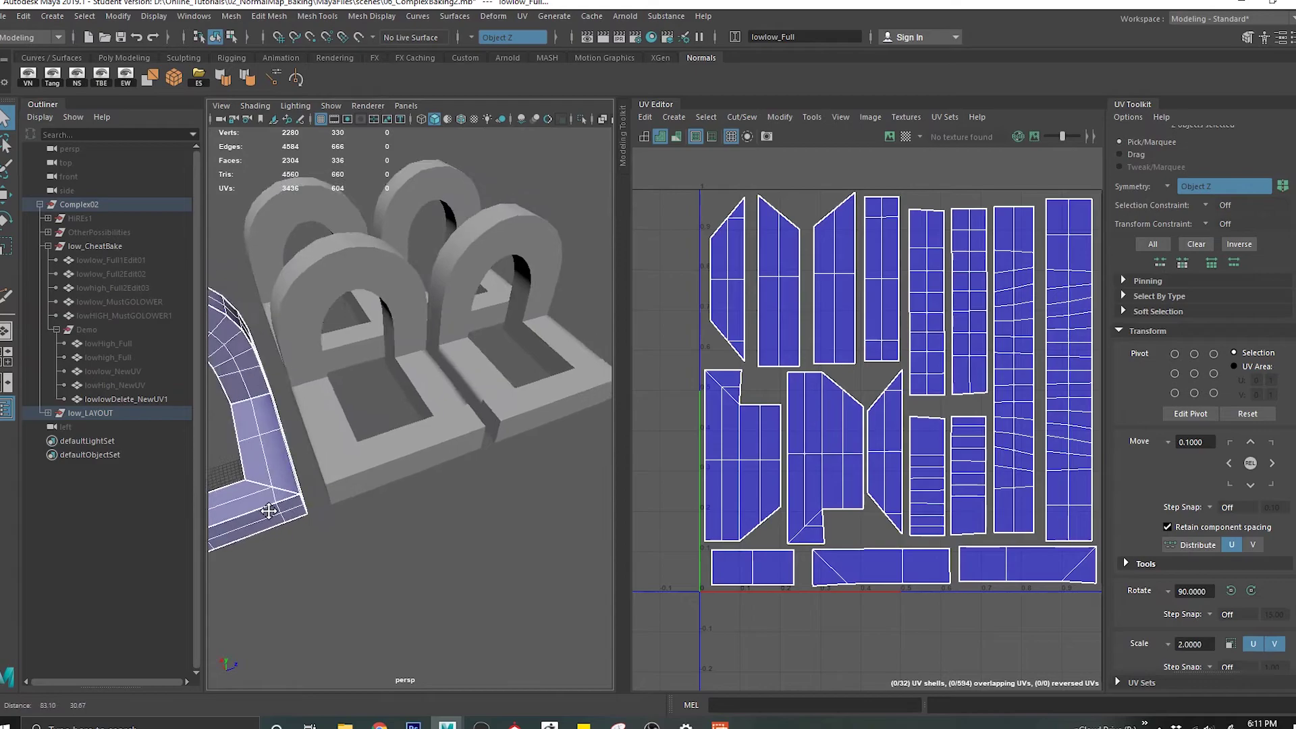
left_click(382, 469)
right_click_drag(398, 460, 421, 447, "alt")
middle_click_drag(433, 472, 439, 467, "alt")
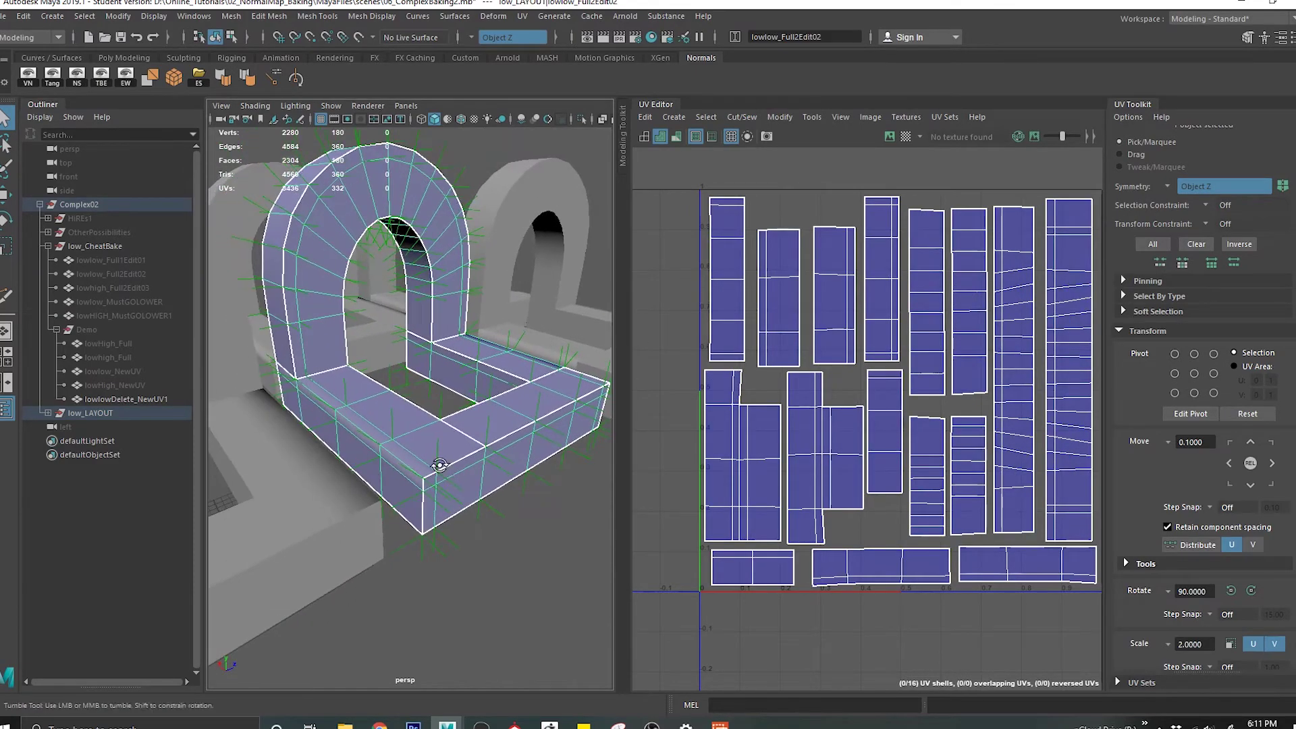
left_click_drag(439, 468, 480, 474, "alt")
left_click(527, 532)
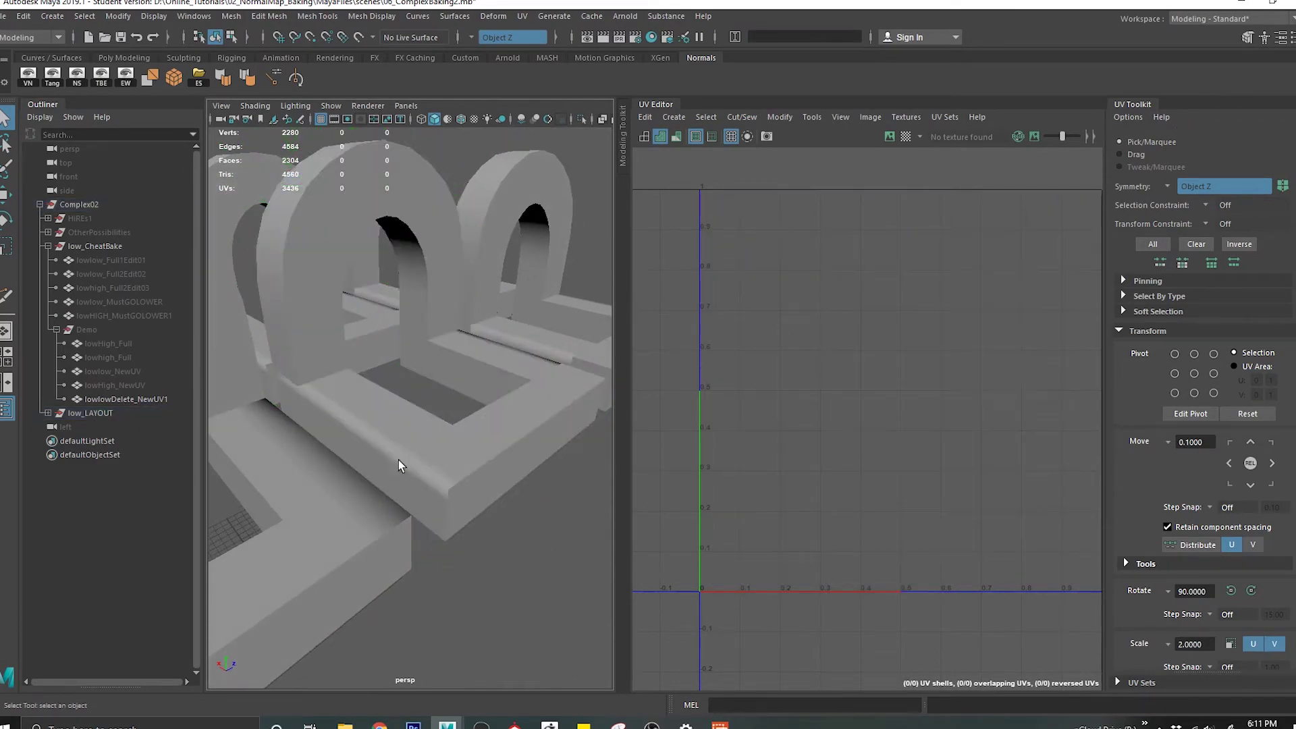
Select lowlow_MustGOLOWER and examine the edges and shading of its front beam.
left_click_drag(503, 449, 375, 479, "alt")
left_click_drag(470, 402, 504, 493, "alt")
left_click(499, 453)
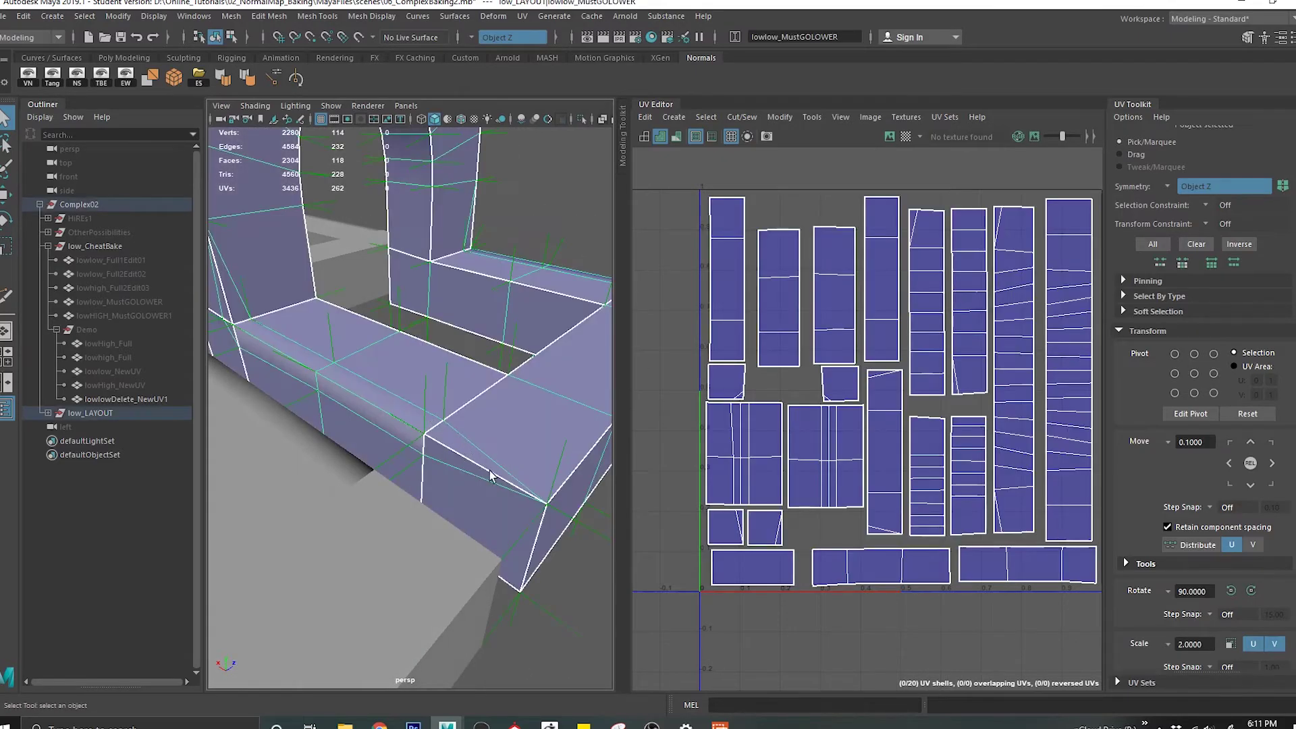
left_click(554, 586)
right_click_drag(553, 586, 362, 468, "alt")
Isolate lowlow_Full2Edit02 and lowhigh_Full2Edit03 in the viewport and view their shading deselected.
left_click_drag(362, 469, 495, 455, "alt")
right_click_drag(496, 455, 408, 439, "alt")
left_click(458, 454)
key("ctrl+1")
left_click(404, 550)
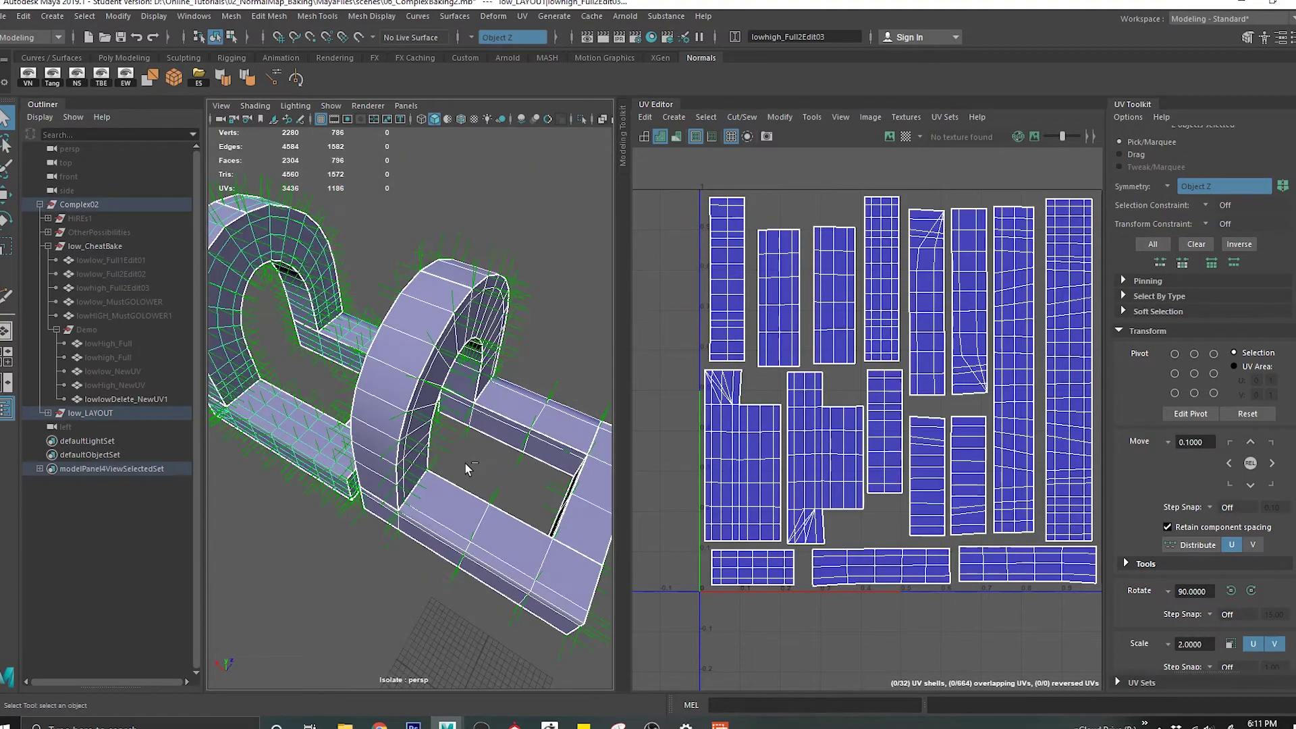
left_click_drag(424, 480, 553, 350, "alt")
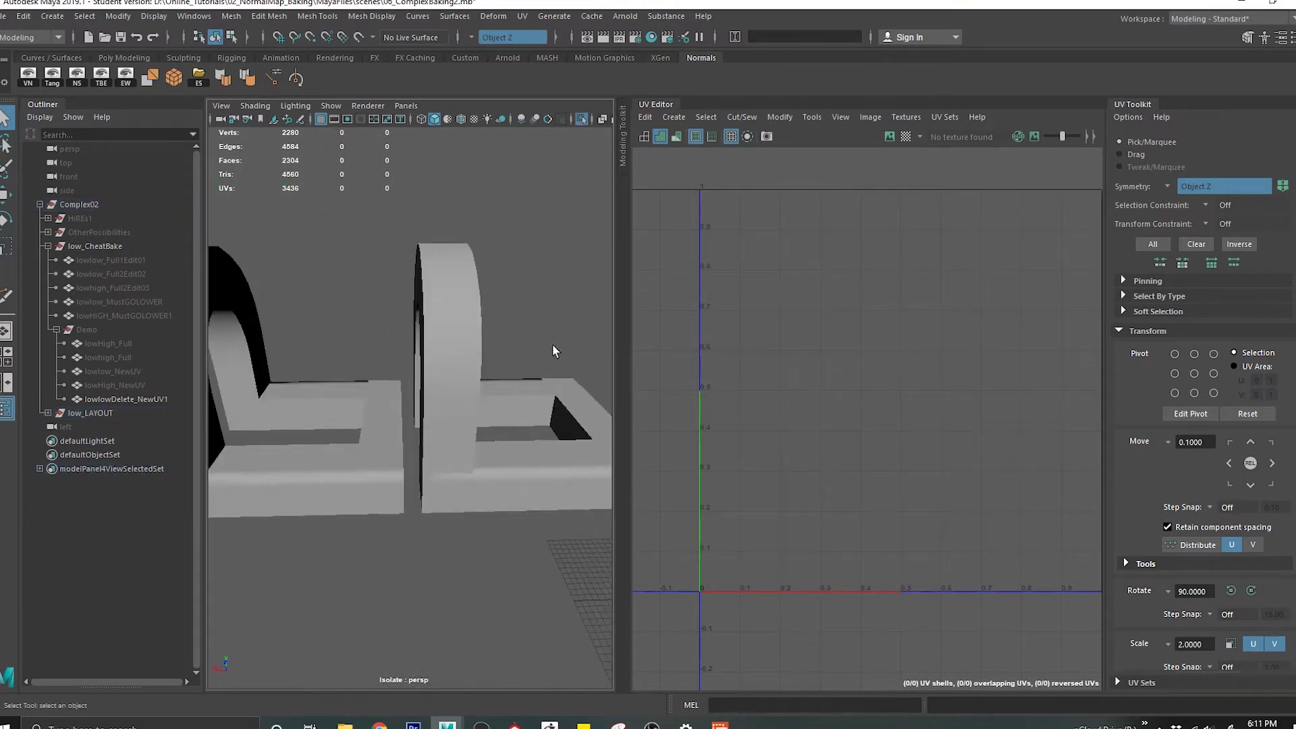
Collapse the UV Editor and compare the two isolated arches with their wireframes selected and deselected.
left_click(654, 108)
left_click_drag(634, 376, 365, 461, "alt")
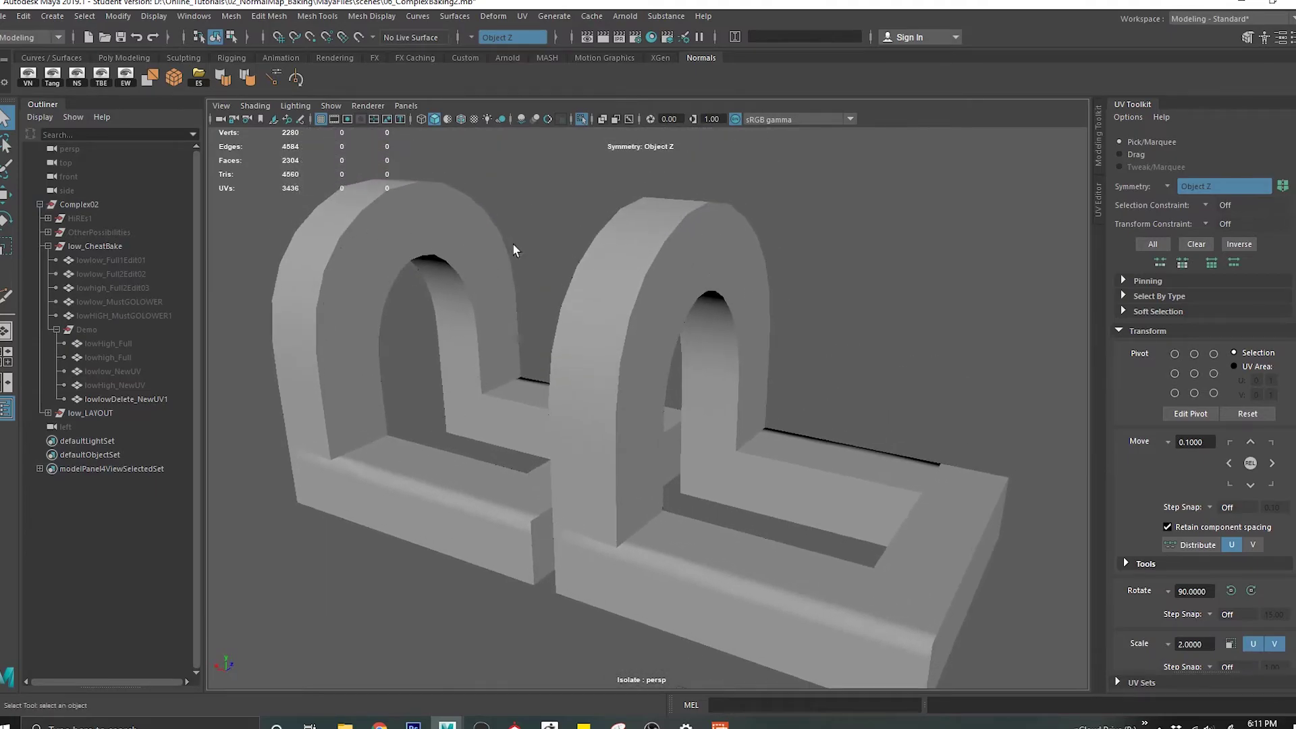
left_click_drag(509, 244, 766, 480)
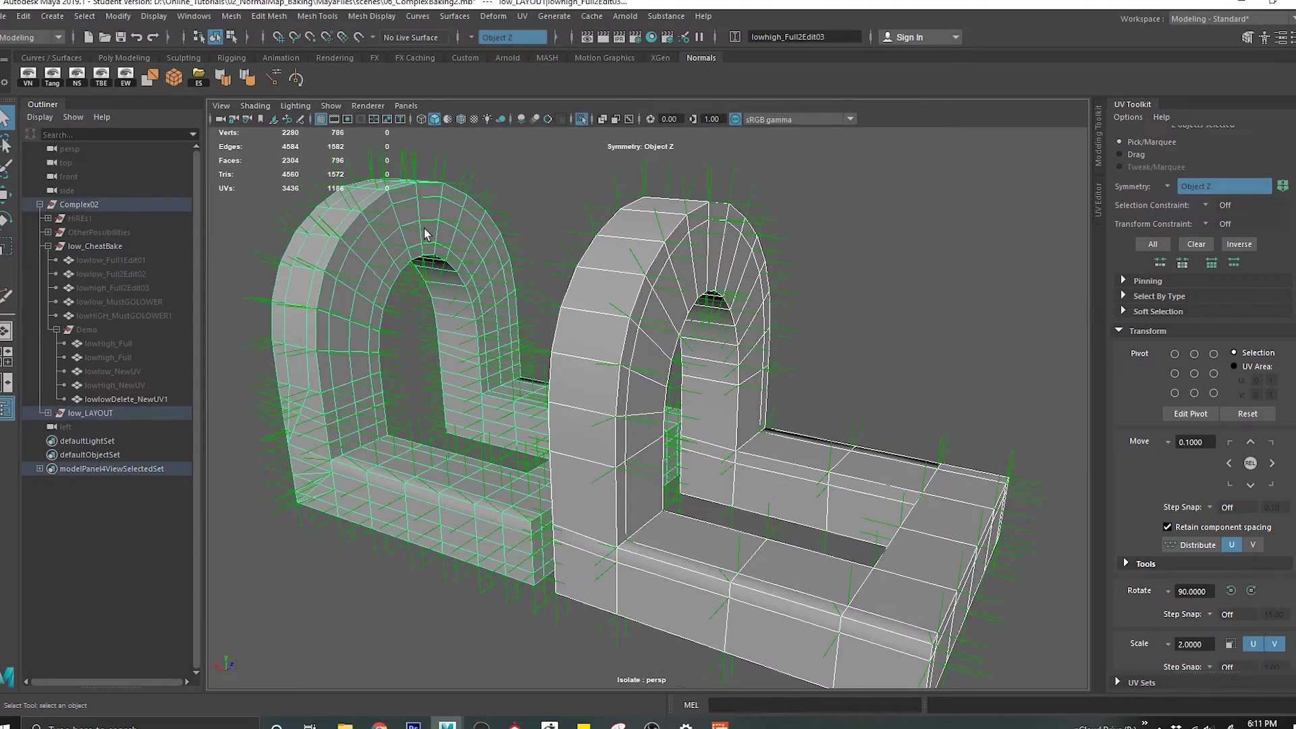
left_click(541, 222)
left_click_drag(414, 368, 621, 418, "alt")
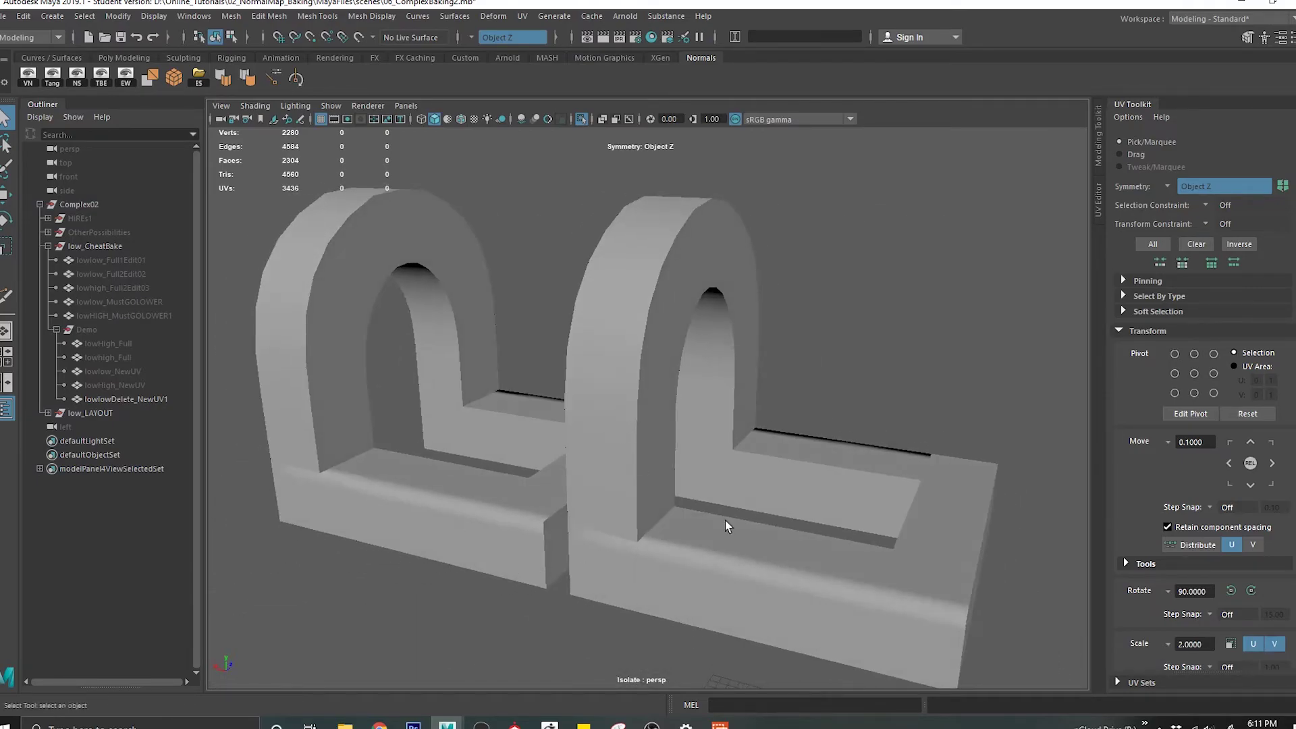
Select lowlow_Full2Edit02 to check its wireframe against the denser arch, and compare their beam shading.
left_click_drag(528, 466, 728, 565)
left_click(783, 399)
middle_click_drag(796, 577, 788, 508, "alt")
left_click(698, 493)
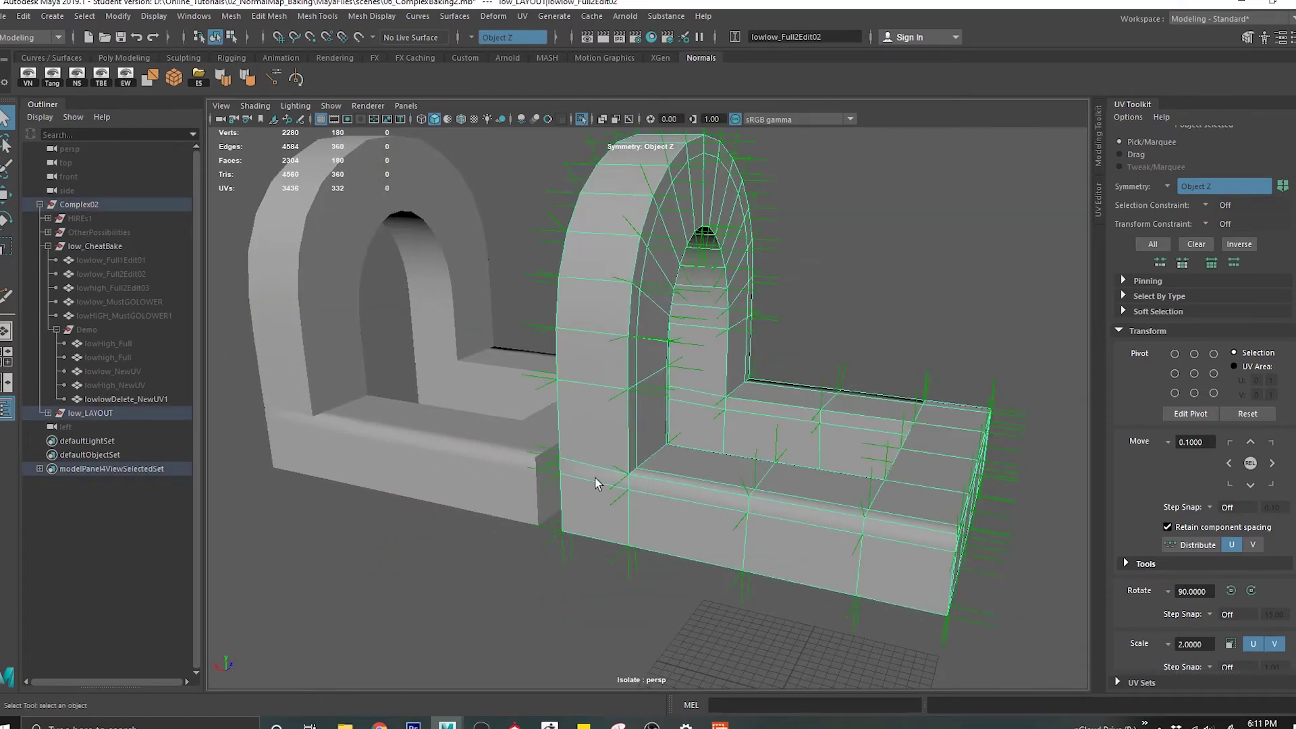
left_click(355, 446)
left_click_drag(326, 424, 536, 484, "alt")
left_click(536, 484)
middle_click_drag(536, 484, 445, 543, "alt")
Exit isolation and isolate lowlow_MustGOLOWER together with lowHIGH_MustGOLOWER1.
key("ctrl+1")
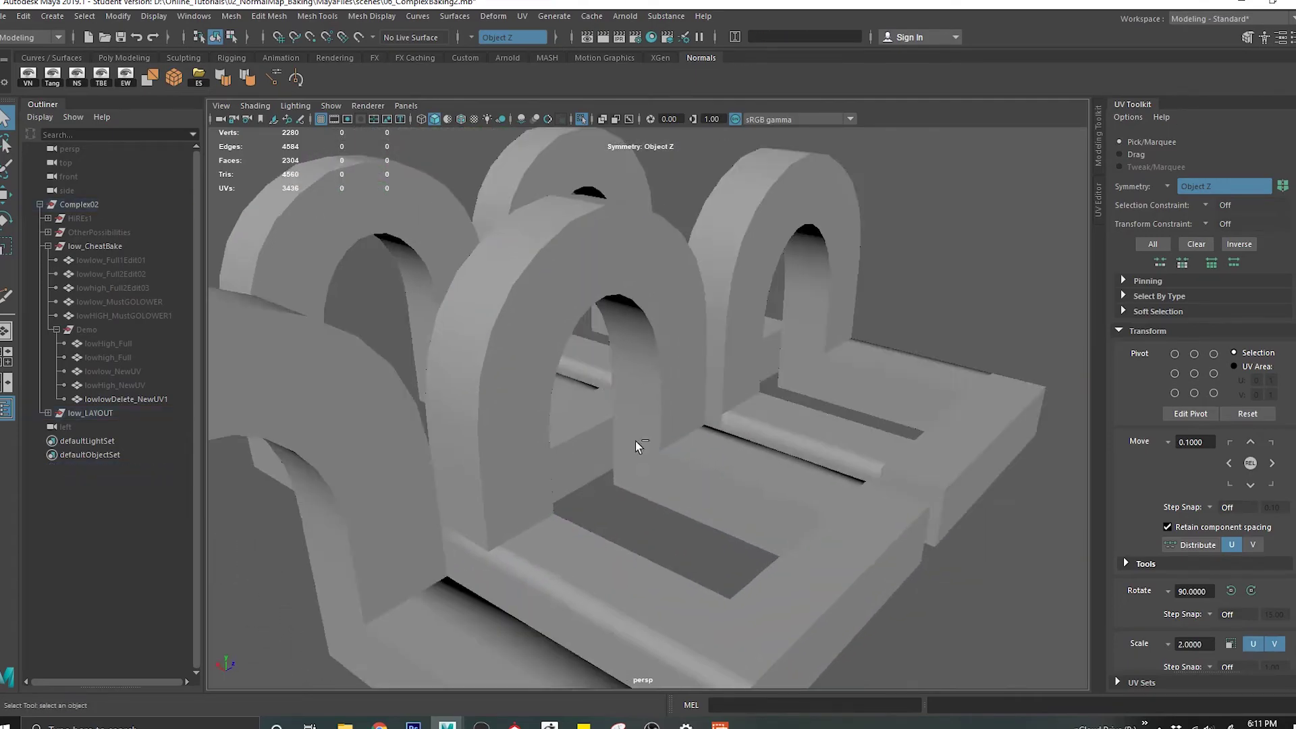
left_click_drag(748, 178, 750, 180)
key("ctrl+1")
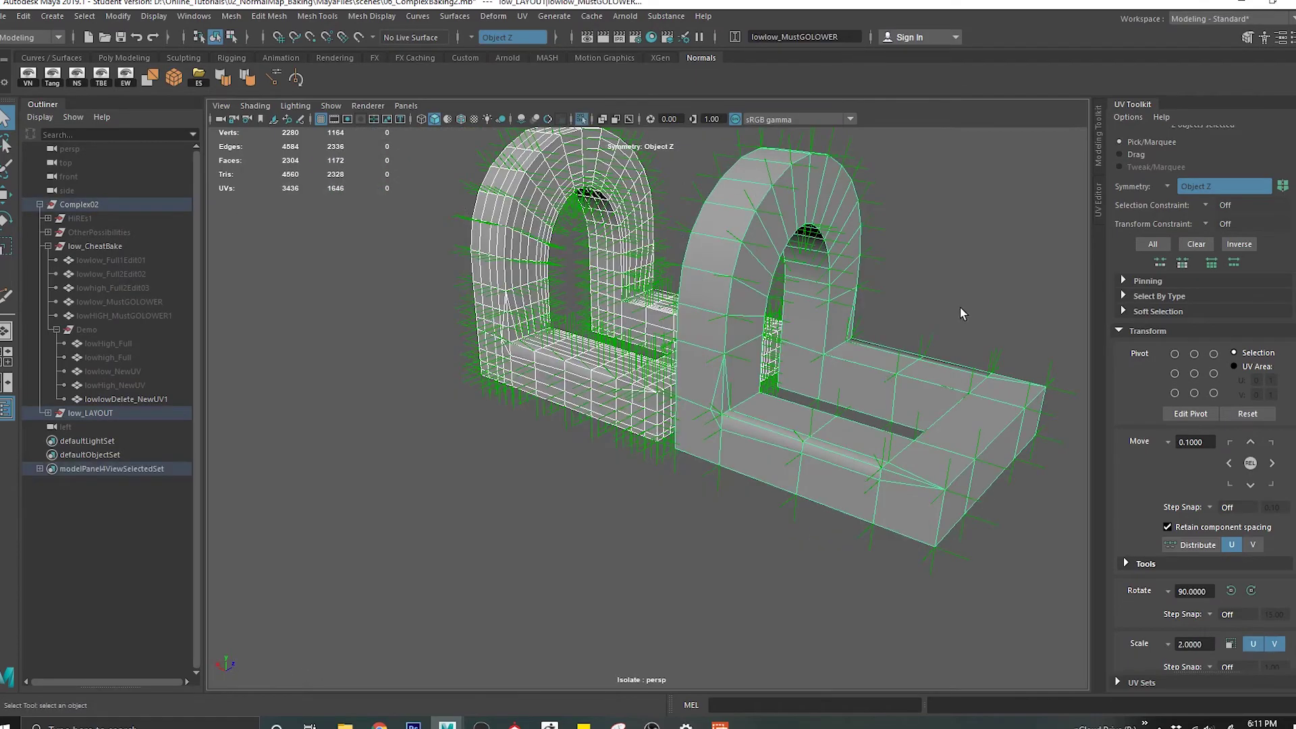
Compare the front beam shading and wireframes of the isolated MustGOLOWER pair.
left_click(672, 460)
left_click_drag(736, 417, 715, 431, "alt")
right_click_drag(715, 431, 726, 480, "alt")
mouse_move(726, 479)
left_mouse_down("alt")
mouse_move(824, 457)
mouse_move(743, 465)
left_mouse_up("alt")
middle_click_drag(781, 480, 694, 527, "alt")
left_click_drag(489, 383, 807, 591)
mouse_move(534, 510)
left_mouse_down("alt")
mouse_move(454, 489)
mouse_move(532, 484)
left_mouse_up("alt")
middle_click_drag(520, 489, 772, 363, "alt")
left_click(766, 555)
Select lowlow_MustGOLOWER to examine its beams from several angles, and add lowHIGH_MustGOLOWER1 for comparison.
left_click_drag(776, 459, 925, 483, "alt")
middle_click_drag(925, 476, 661, 416, "alt")
scroll(662, 416, "down", 3)
left_click_drag(666, 413, 699, 358, "alt")
middle_click_drag(699, 357, 702, 399, "alt")
left_click_drag(878, 509, 1011, 638)
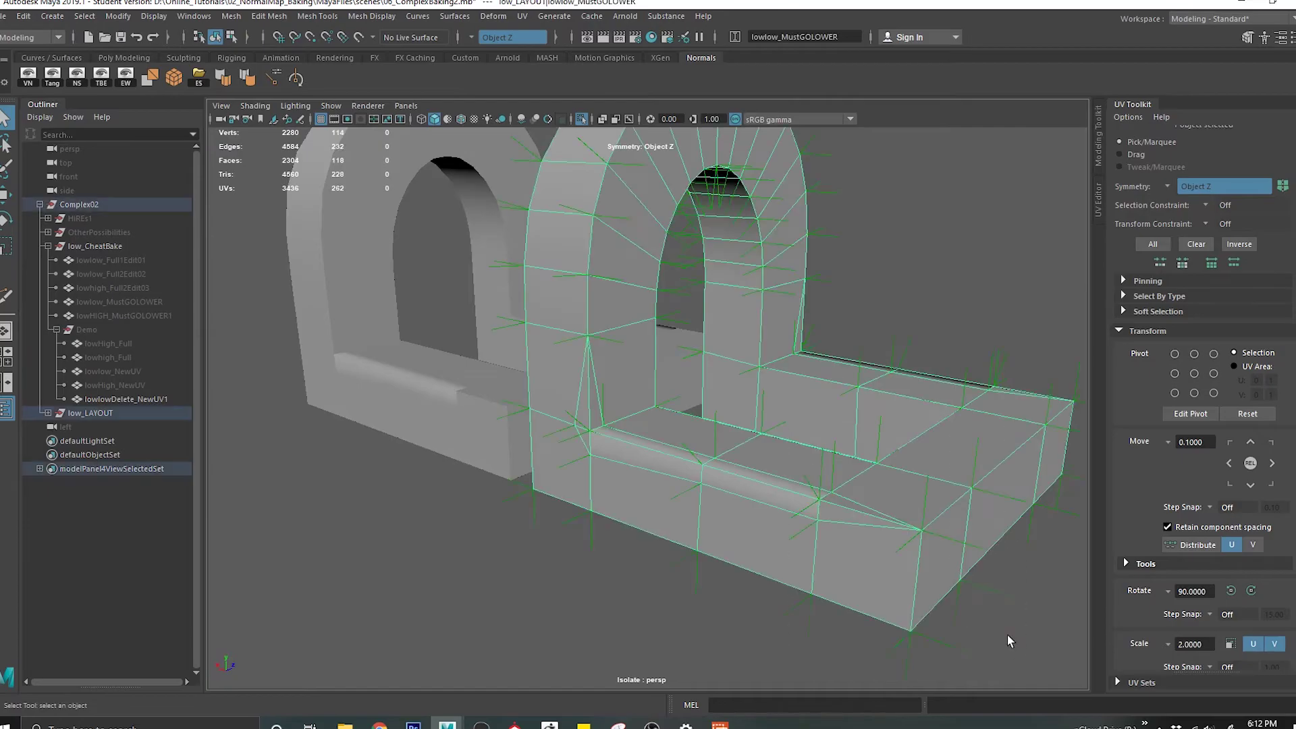
middle_click_drag(633, 390, 699, 485, "alt")
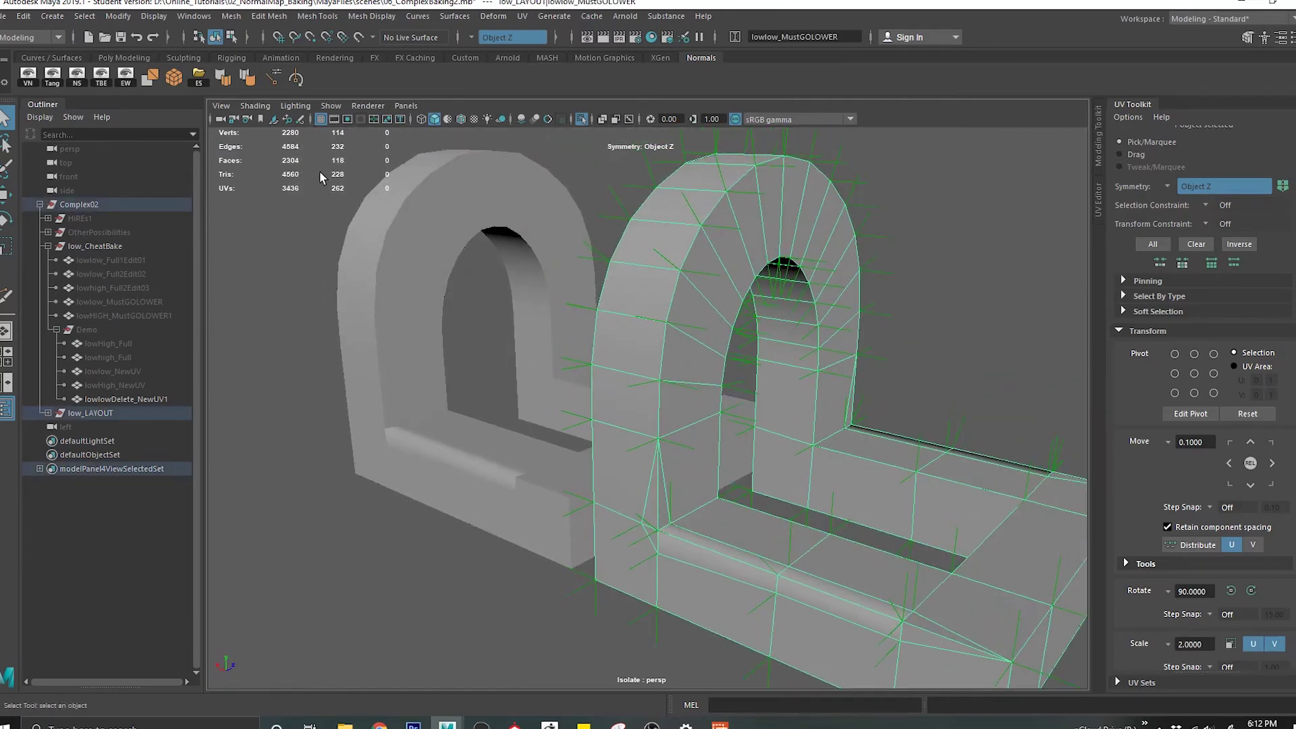
left_click_drag(743, 421, 749, 486, "alt")
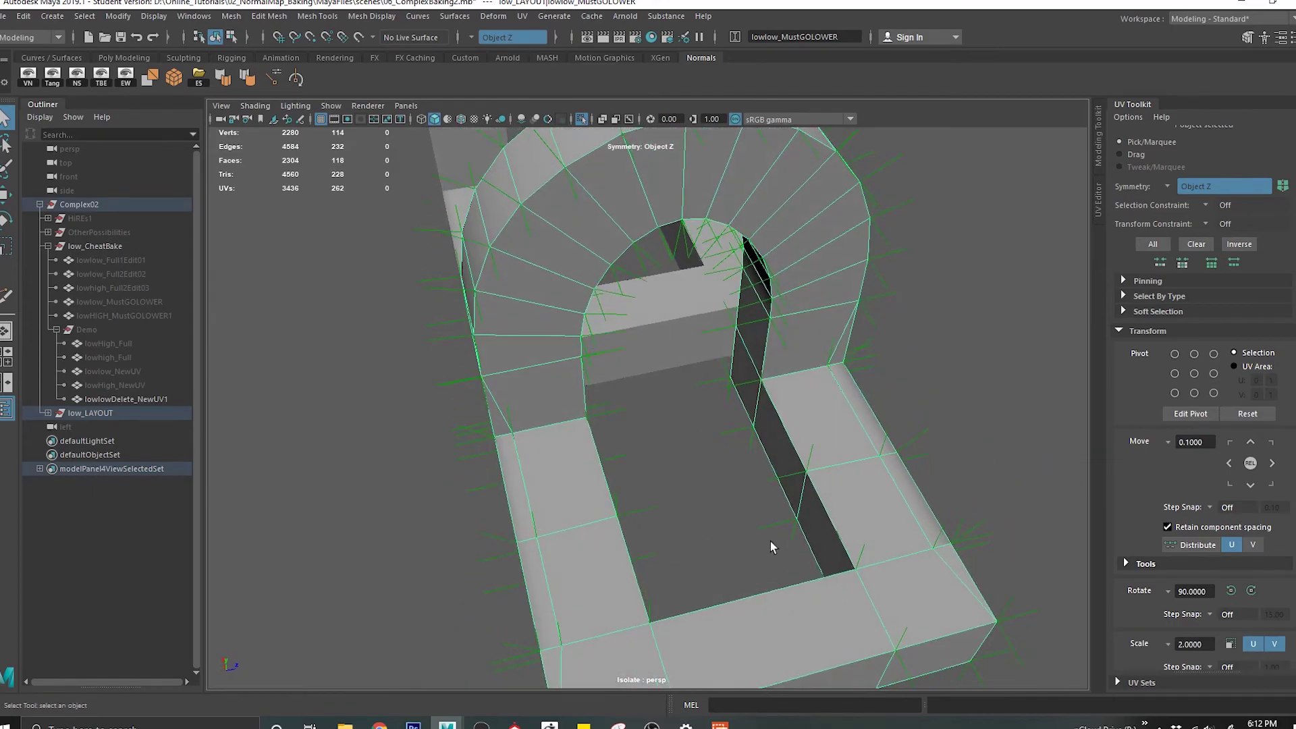
middle_click_drag(748, 488, 740, 380, "alt")
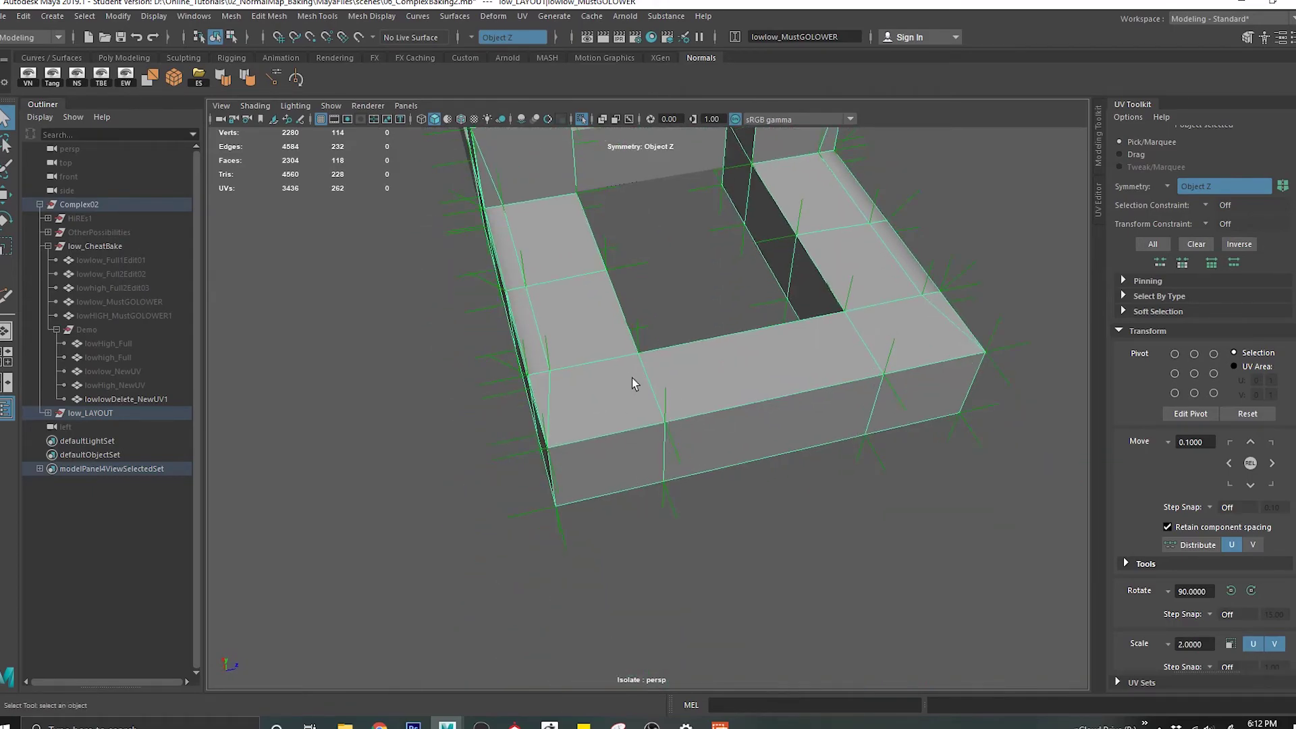
left_click_drag(621, 353, 535, 353, "alt")
left_click(493, 318, "shift")
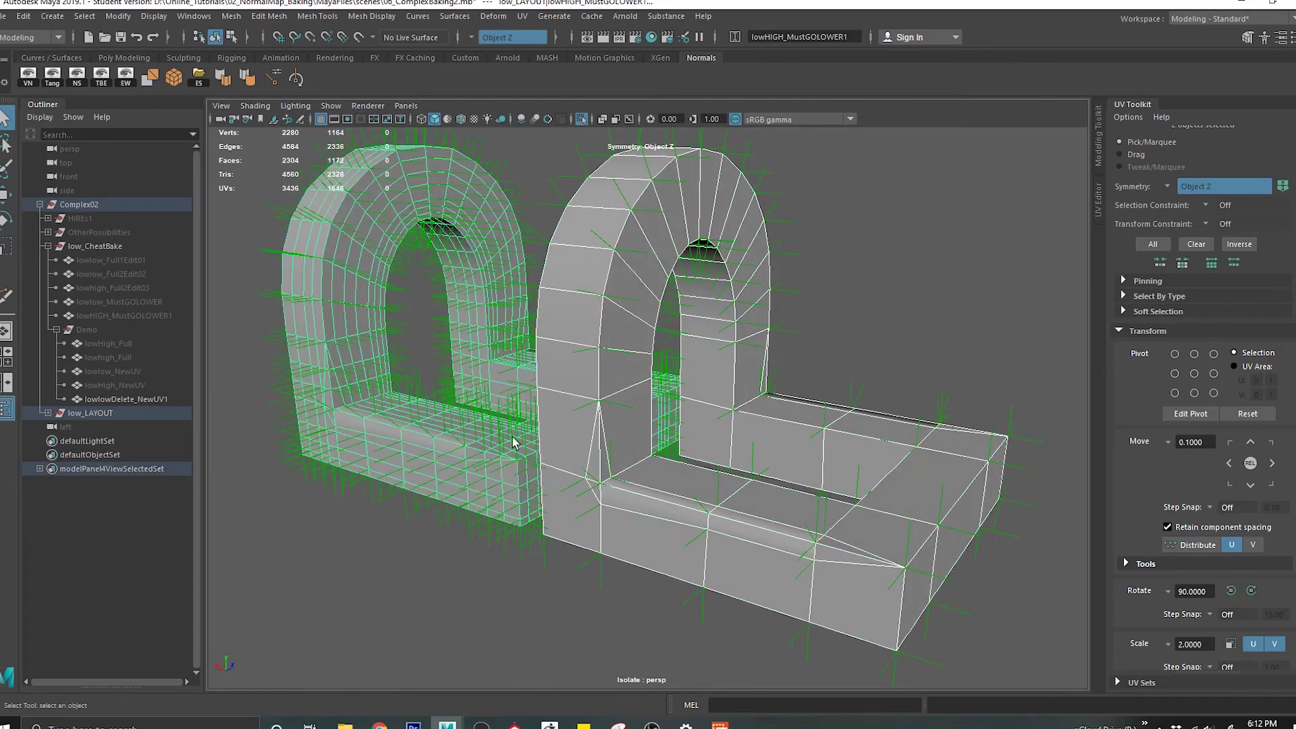
Exit isolation, deselect everything, and review the whole row of layout arches.
right_click_drag(812, 326, 763, 338, "alt")
key("ctrl+1")
right_click_drag(763, 418, 739, 322, "alt")
left_click(739, 322)
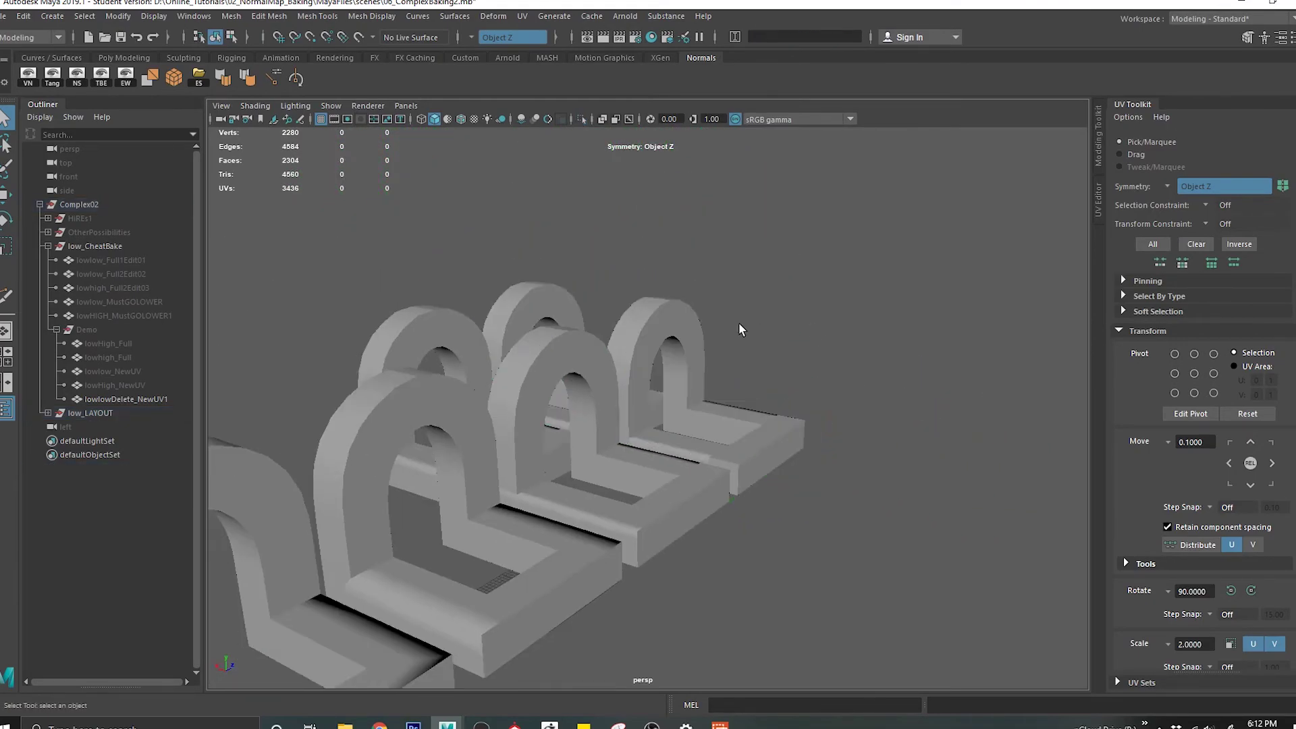
middle_click_drag(731, 380, 830, 269, "alt")
left_click_drag(830, 269, 822, 283, "alt")
left_click_drag(779, 332, 738, 333, "alt")
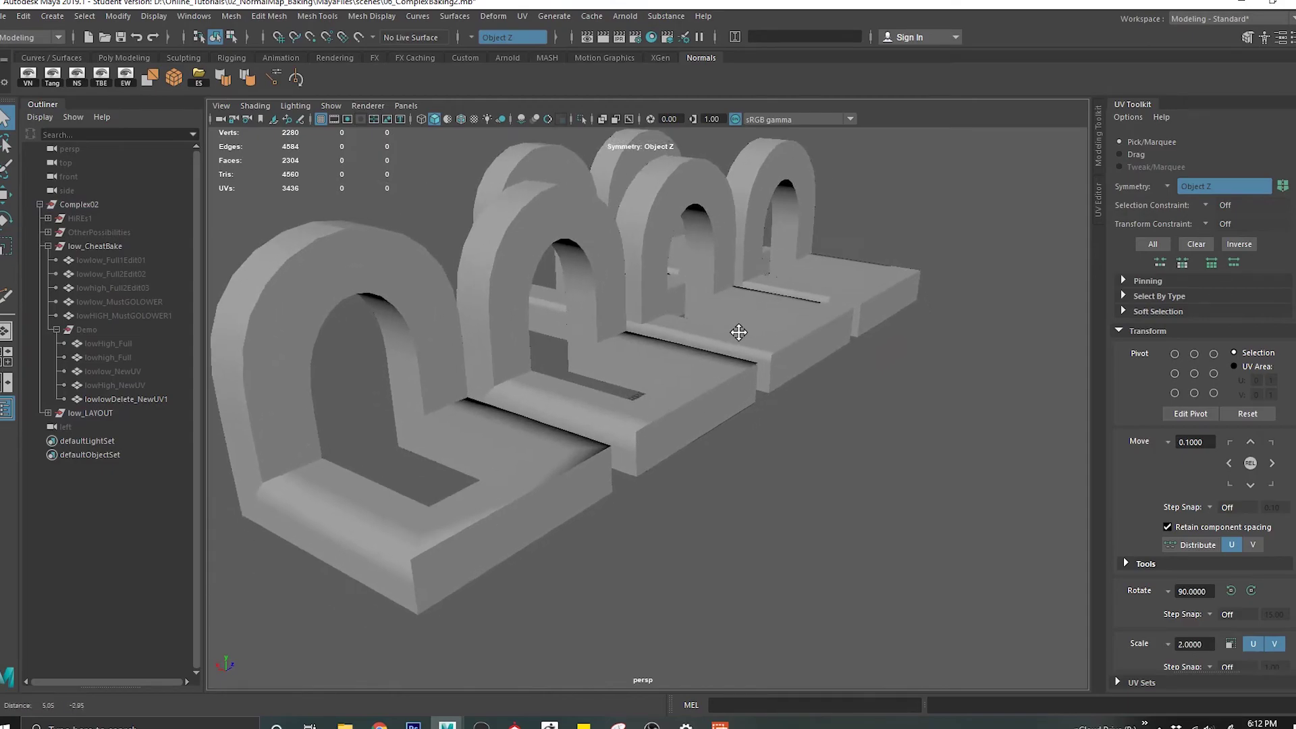
left_click_drag(653, 557, 694, 517, "alt")
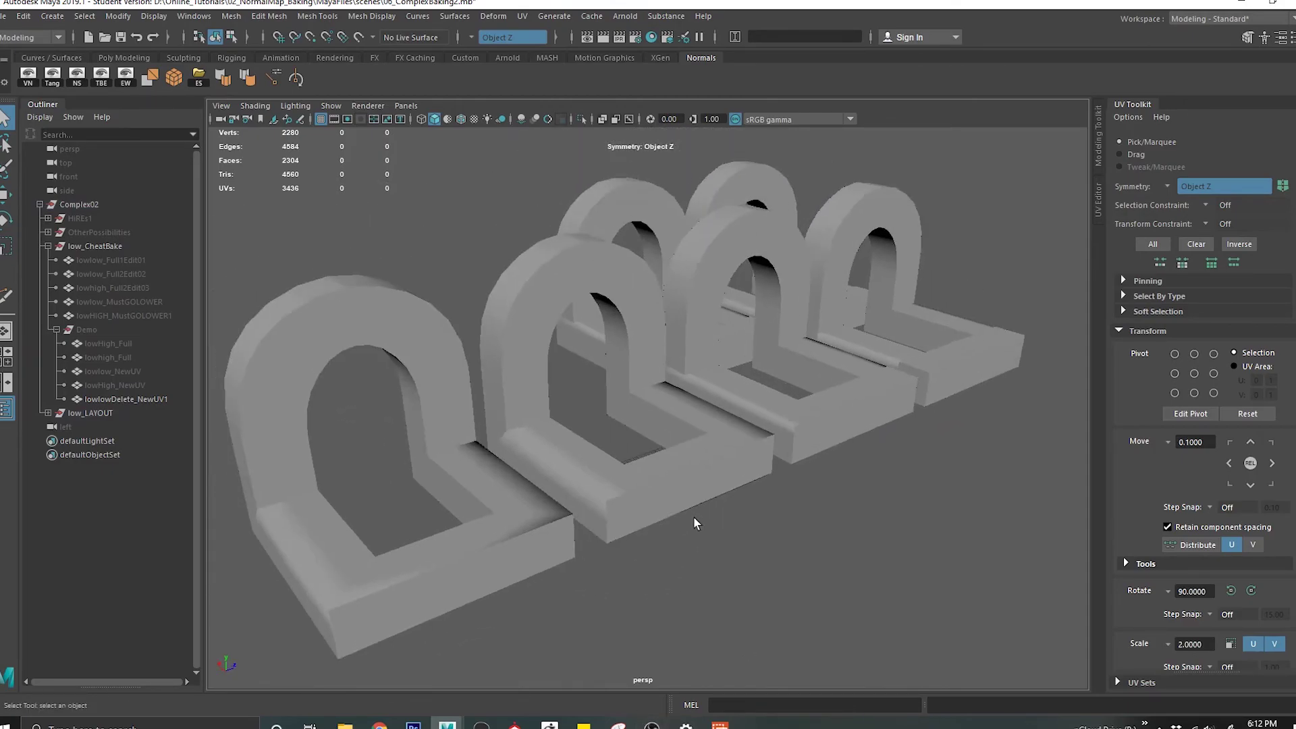
Turn on wireframe over shading for all meshes and unhide the Demo group.
left_click(459, 119)
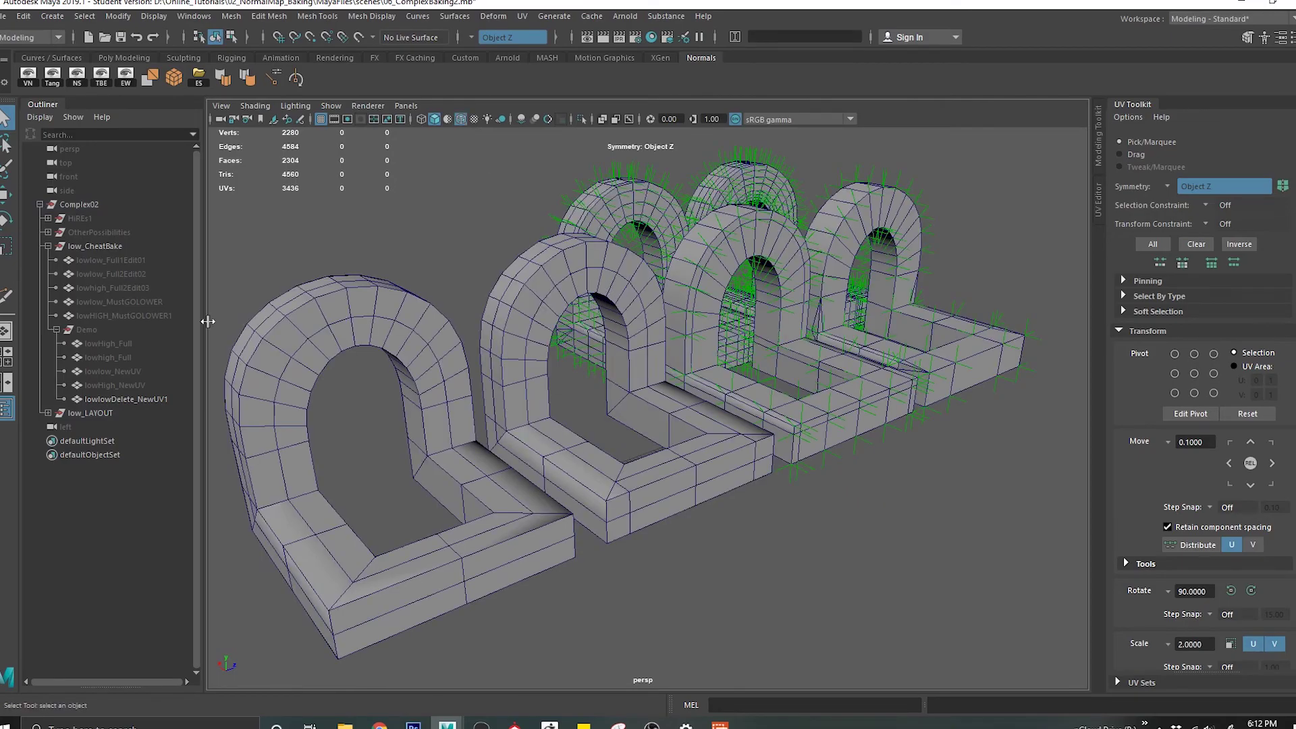
left_click(124, 331)
key("shift+h")
Move the Demo group in front of the layout row and select its lowlowDelete_NewUV1 mesh.
scroll(833, 471, "down", 2)
middle_click_drag(831, 471, 736, 393, "alt")
key("w")
left_click_drag(576, 381, 731, 524)
middle_click_drag(878, 528, 678, 451, "alt")
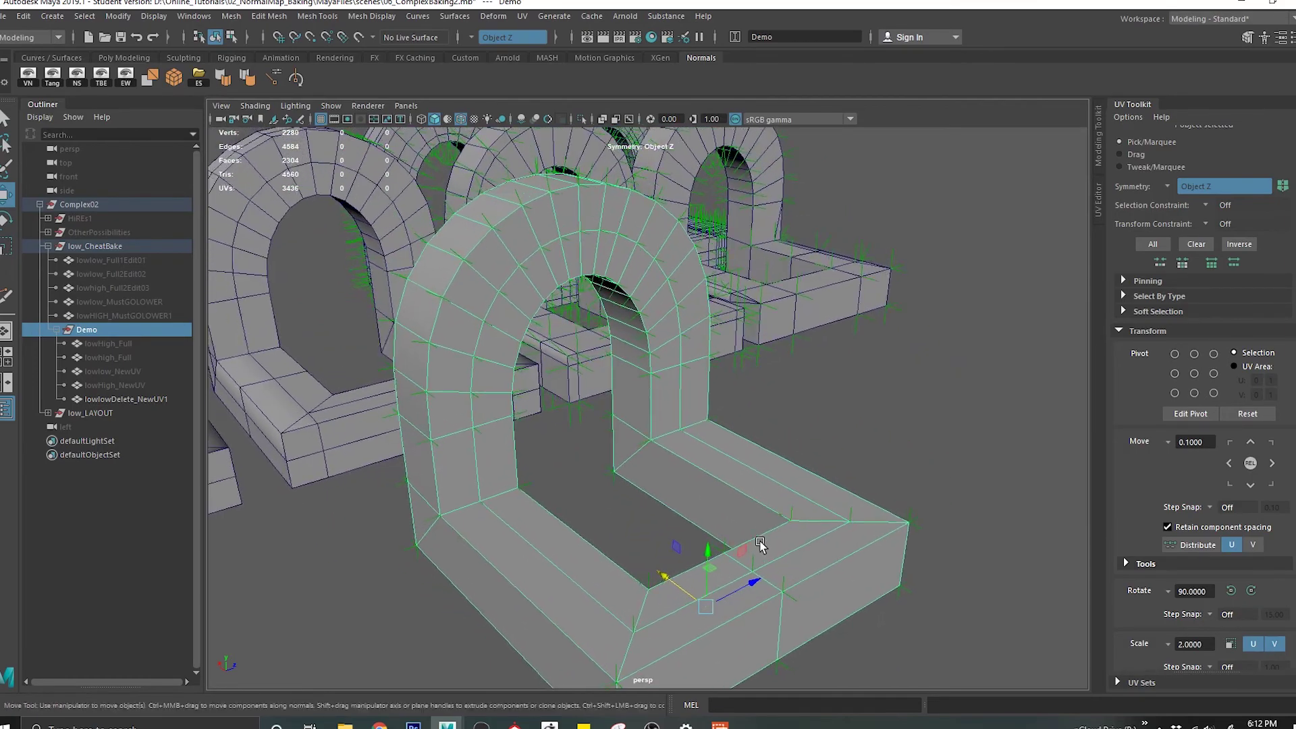
middle_click_drag(937, 437, 950, 487, "alt")
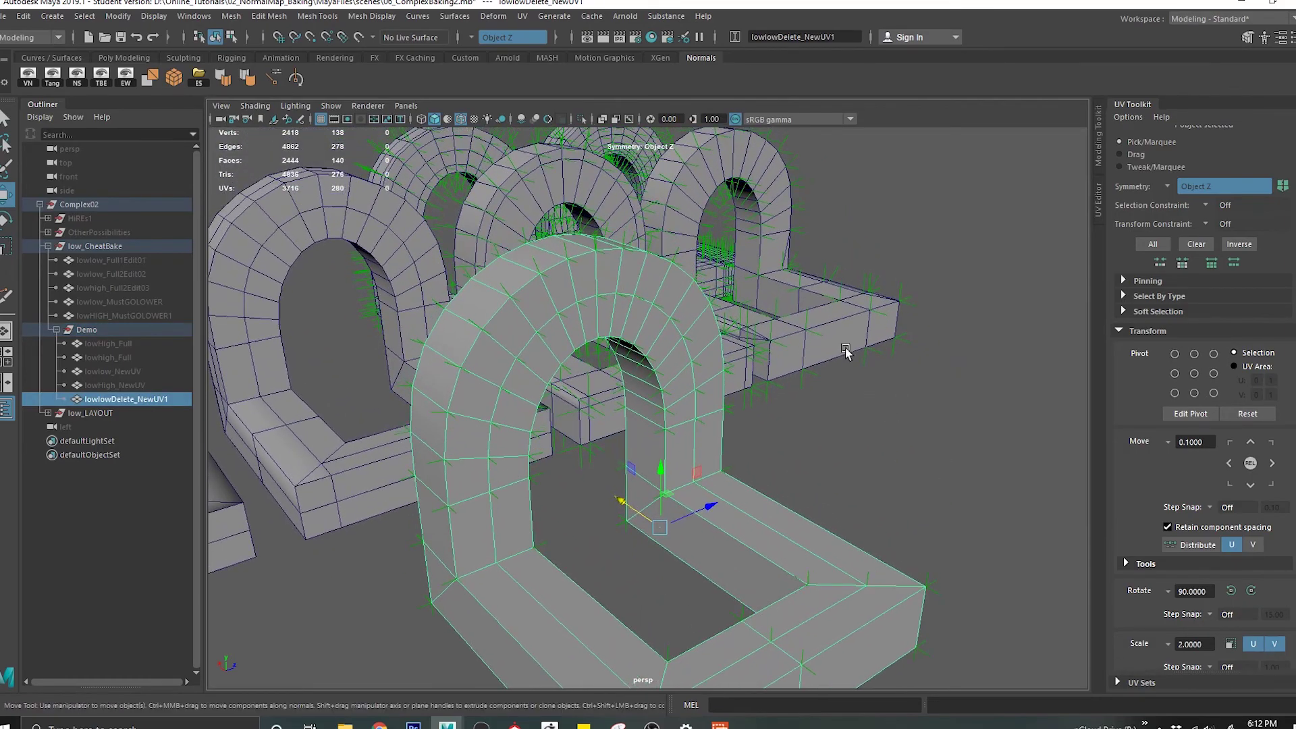
Deselect everything and examine the wireframe of lowlowDelete_NewUV1 beside the layout arches.
left_click(836, 312)
left_click(803, 619)
middle_click_drag(925, 564, 893, 440, "alt")
left_click(904, 408)
right_click_drag(893, 440, 878, 410, "alt")
left_click(467, 724)
right_click_drag(683, 449, 704, 406, "alt")
middle_click_drag(703, 405, 539, 567, "alt")
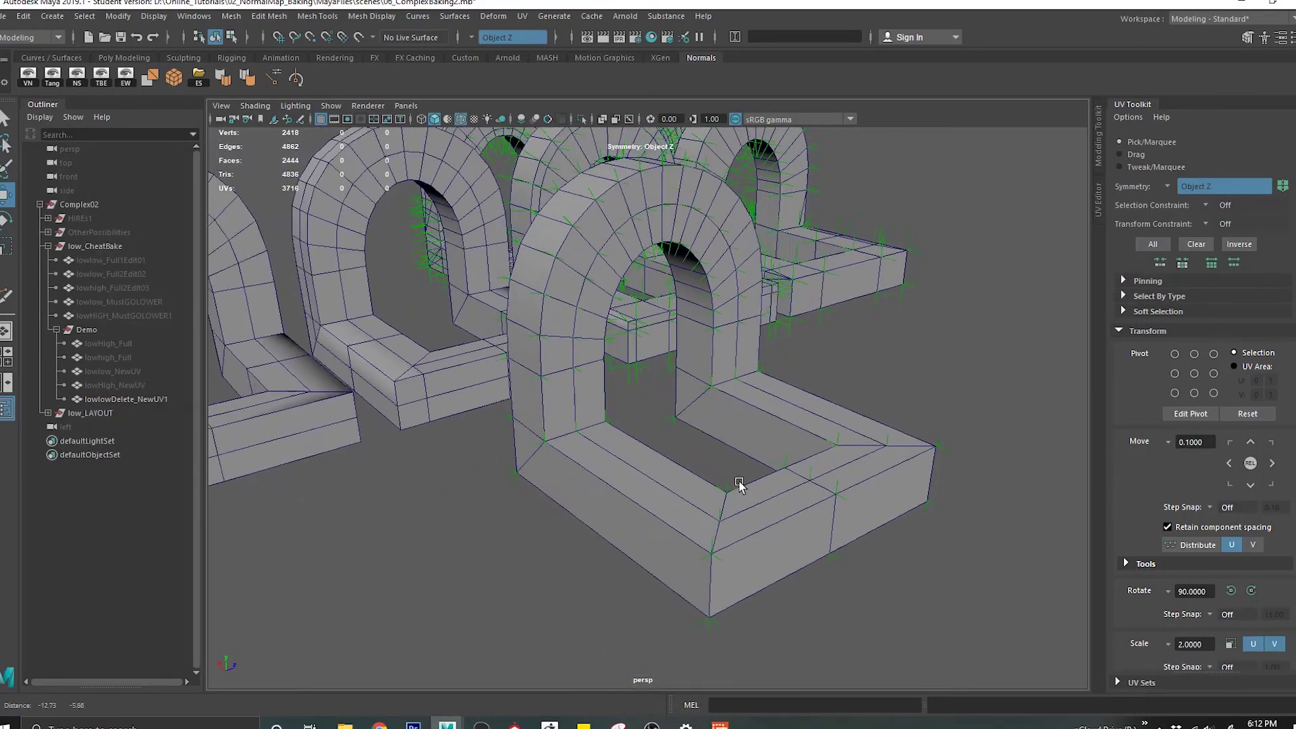
middle_click_drag(739, 483, 729, 515, "alt")
right_click_drag(729, 515, 738, 483, "alt")
middle_click_drag(738, 484, 709, 459, "alt")
left_click_drag(709, 459, 721, 461, "alt")
left_click_drag(901, 448, 903, 506, "alt")
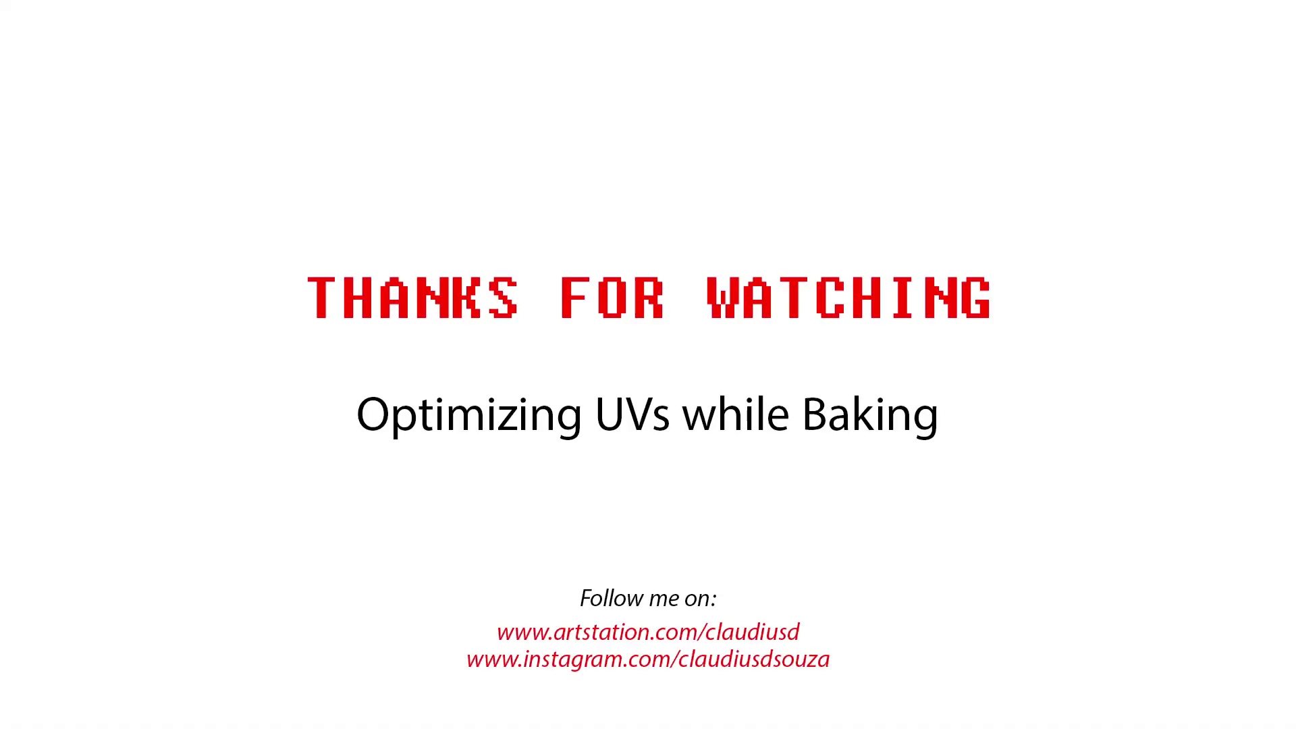